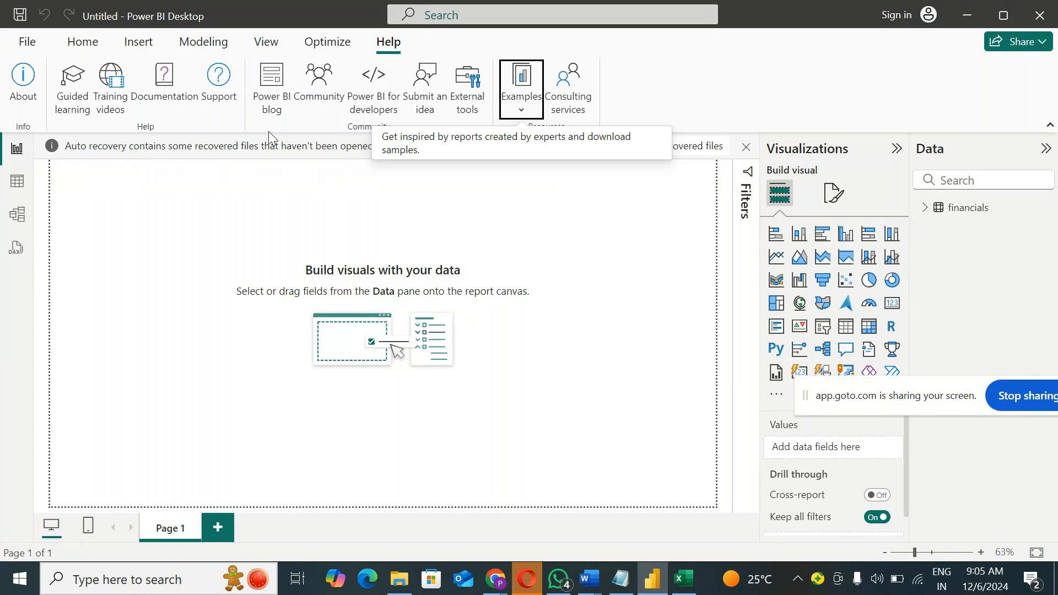
Step: Open the Power Query Editor to transform the loaded financials data
click(81, 42)
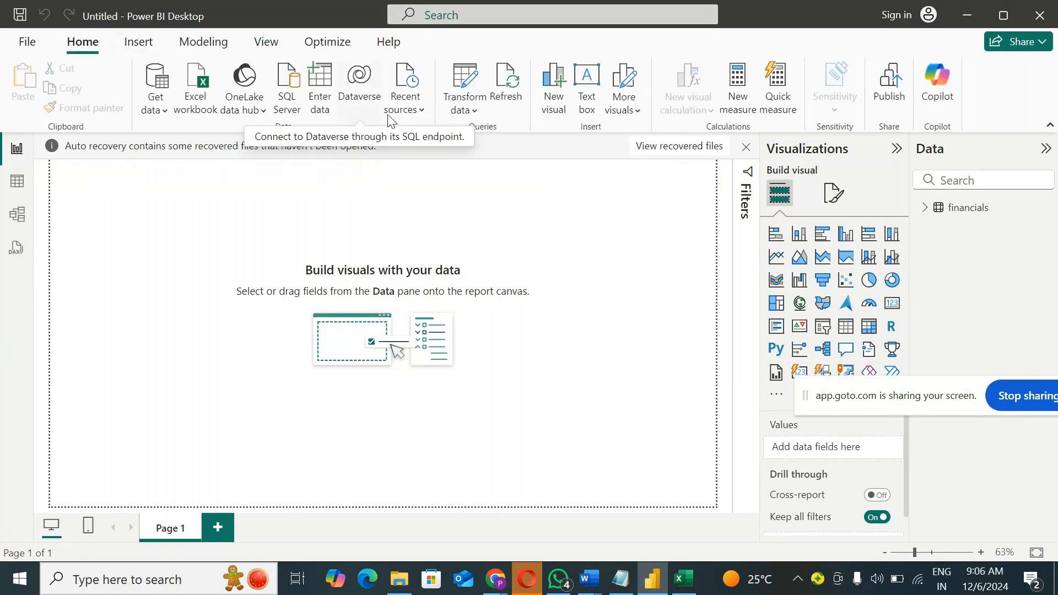
click(470, 114)
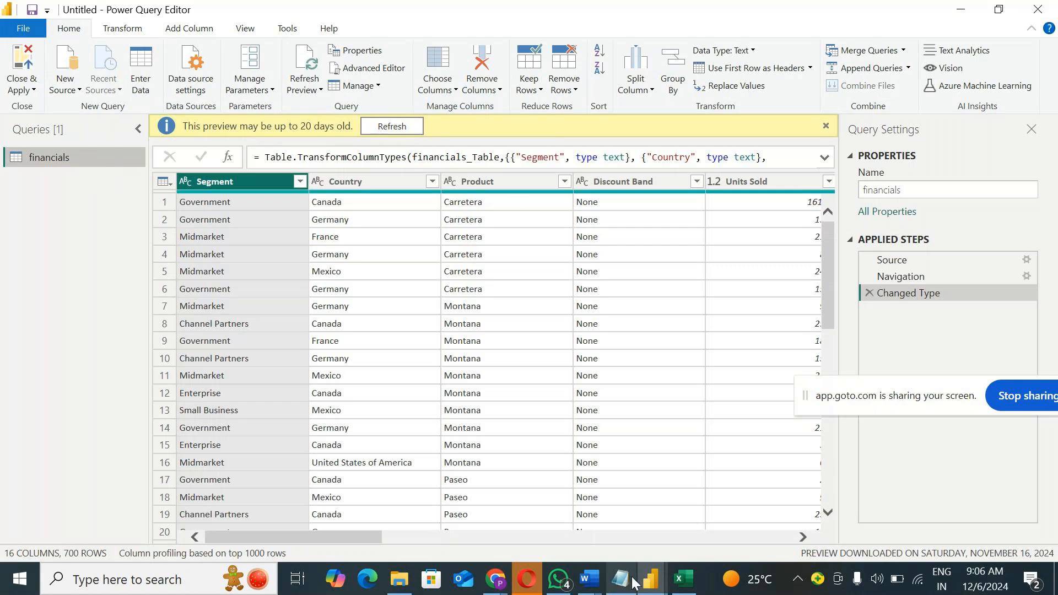
Step: Switch to a new blank Notepad document and move its window over the Power Query Editor
mouse_move(631, 575)
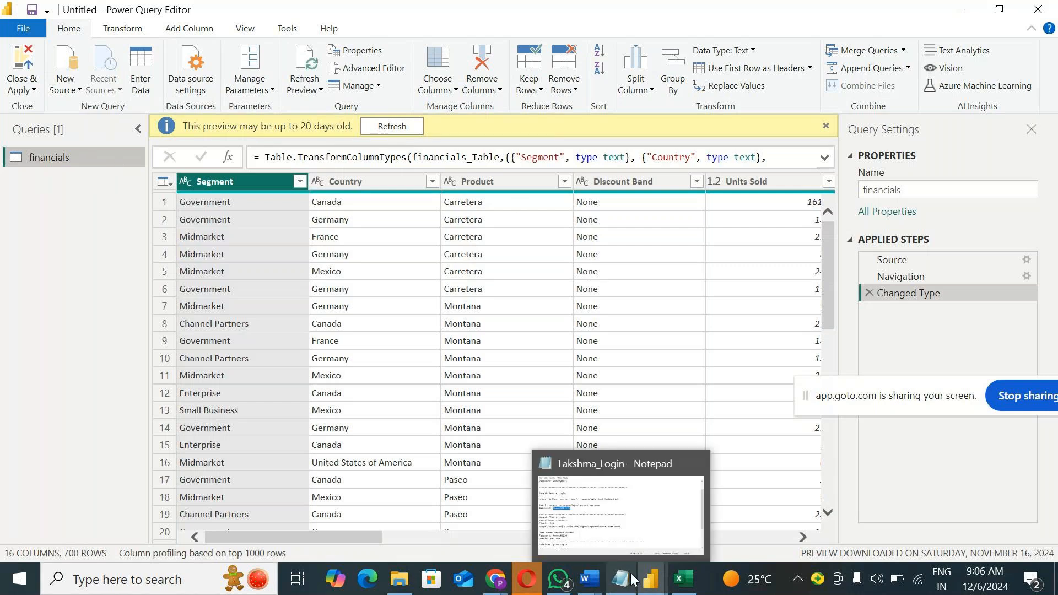
click(73, 573)
text(N)
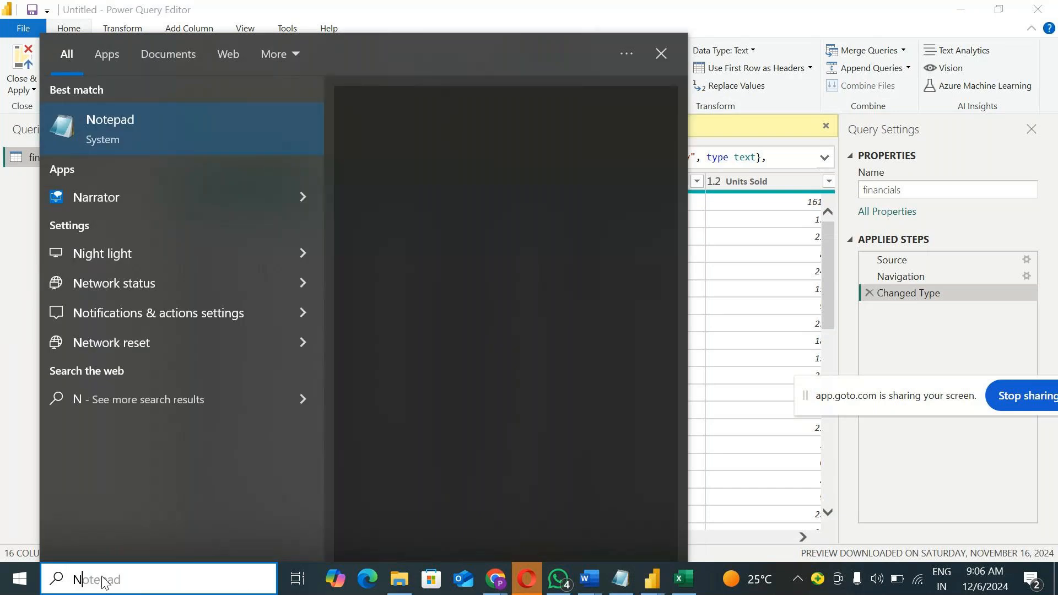
text(otepad)
click(199, 131)
drag(473, 89, 558, 199)
Step: List the topics Parameter, Split, Advanced editor and Refresh on separate lines of the note, below some blank lines
key(Return)
key(Return)
text(Parameter)
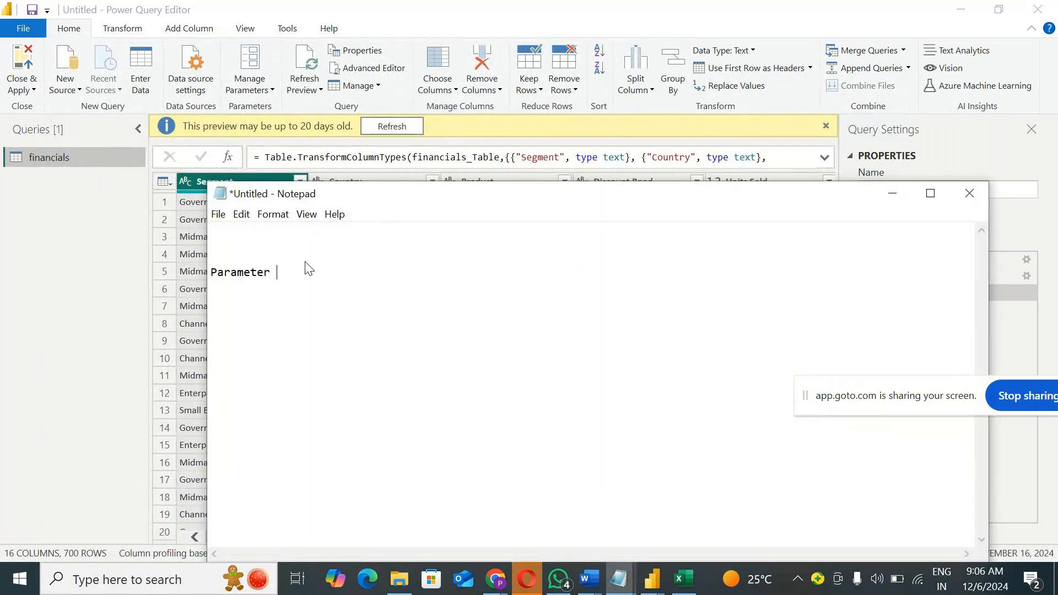
key(Return)
text(Split)
key(Return)
text(Advanced editor )
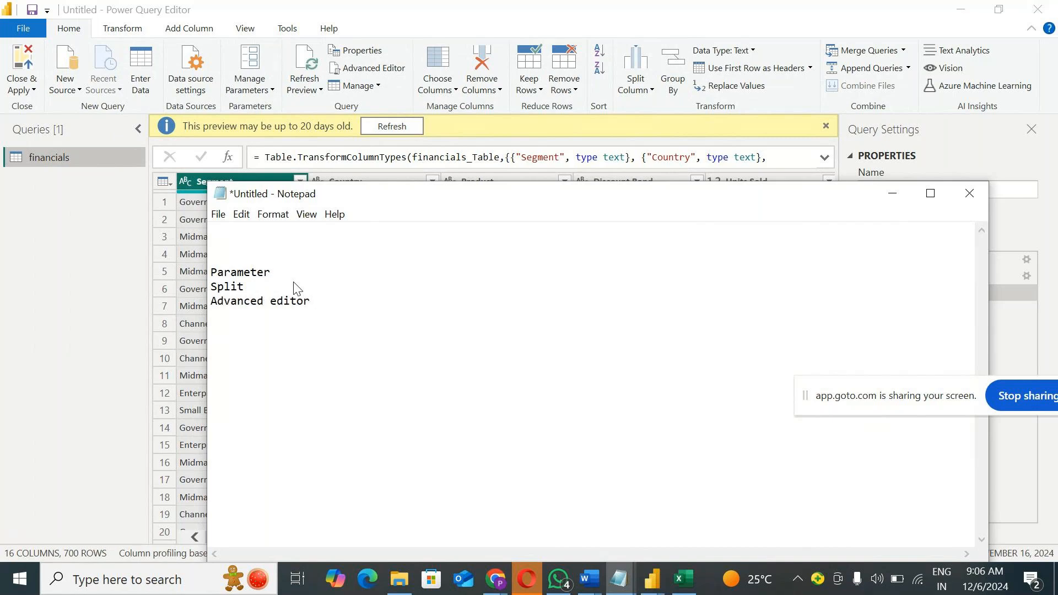
text(Refresh)
click(109, 31)
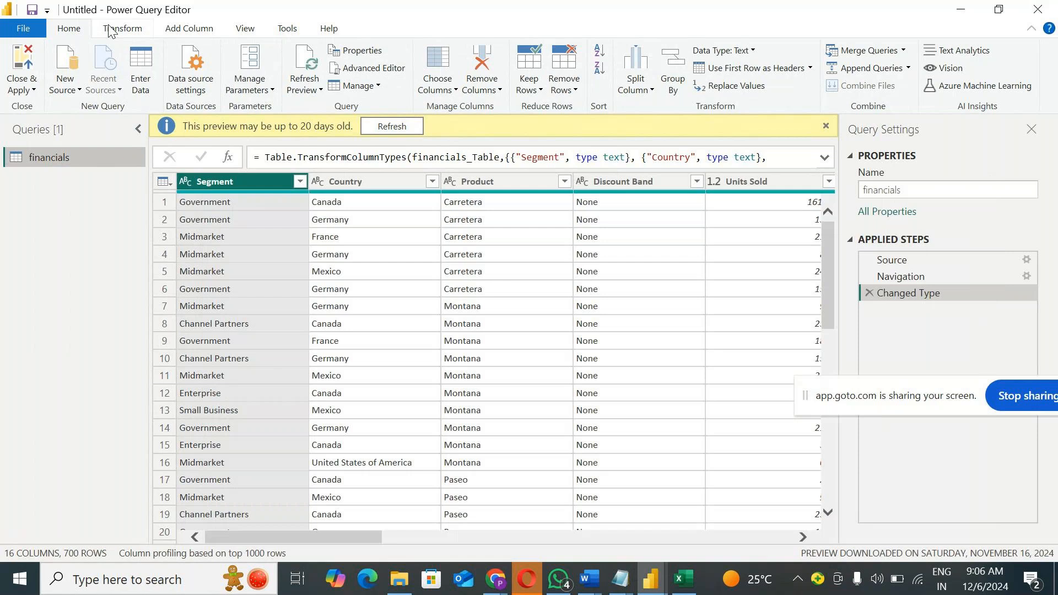
click(109, 30)
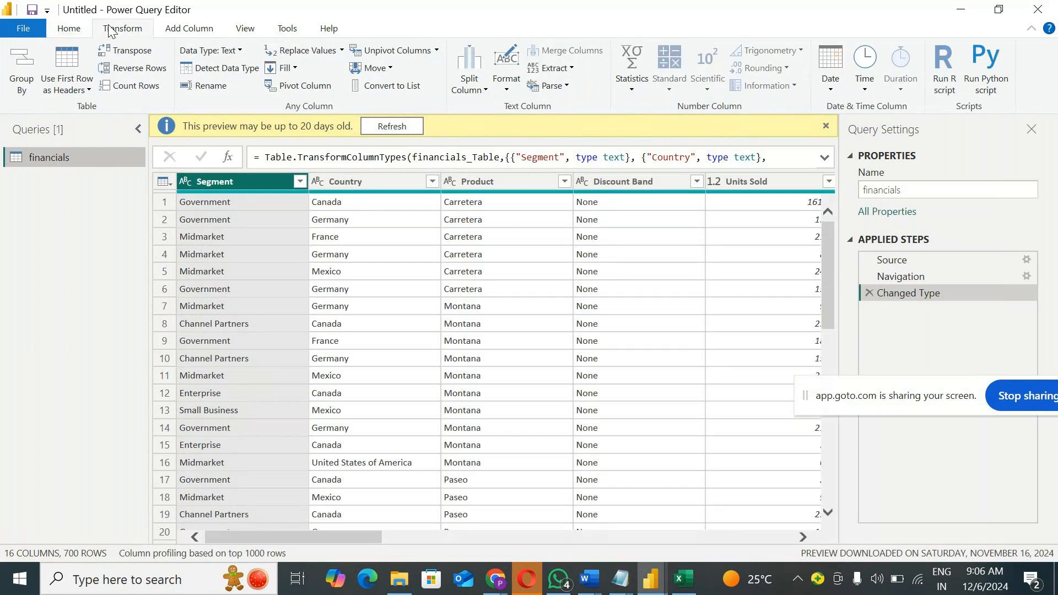
click(69, 28)
Step: Return to the untitled Notepad note and add the line "date & time trnsaformations" below Refresh
mouse_move(621, 579)
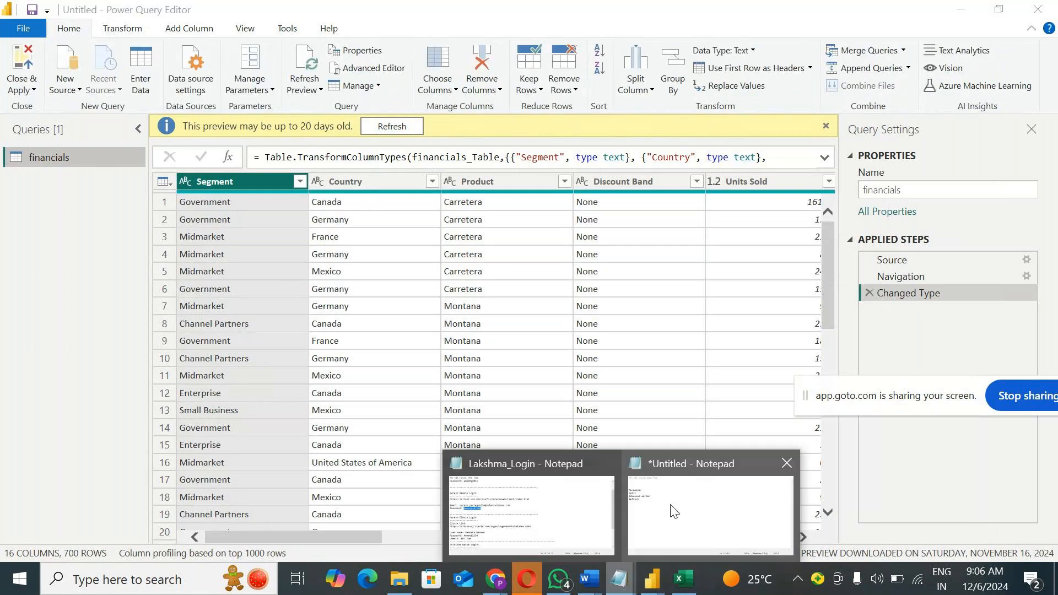
click(673, 512)
text(date )
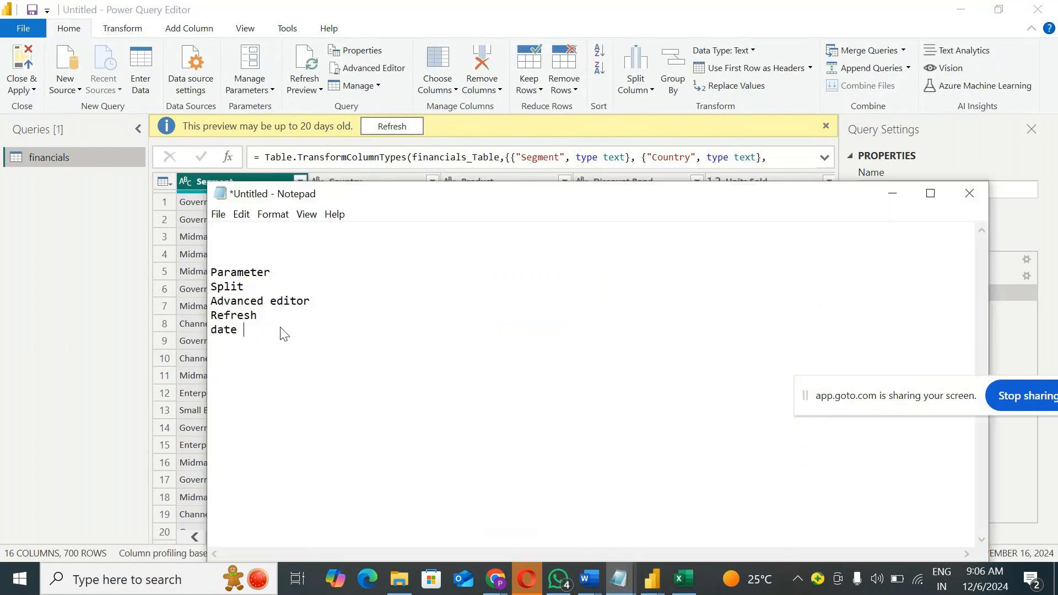
text(& time trnsaformations)
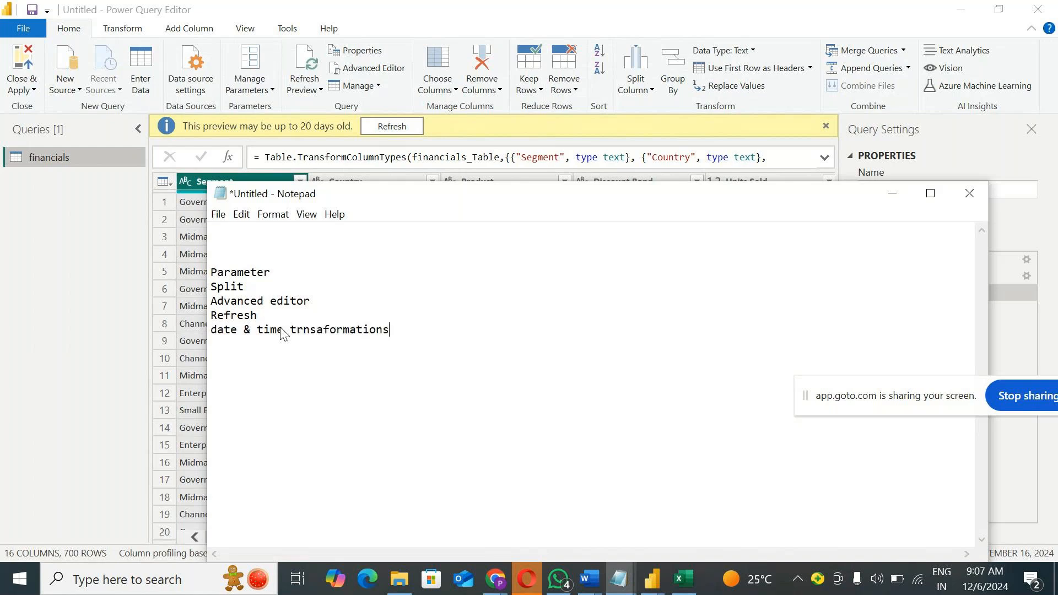
Step: Frame the topic list with a dashed line below and above it, and minimize Notepad
key(Return)
key(Return)
text(--------------------------------------)
click(246, 258)
text(----------------------------------)
click(892, 197)
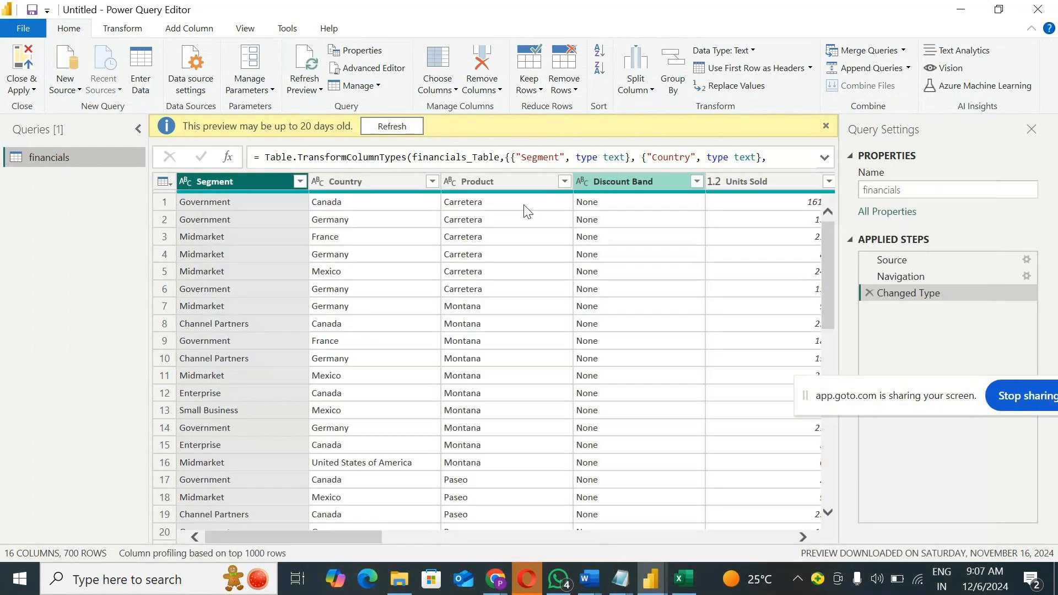
Step: Dismiss the notice about the old preview and duplicate the financials query
click(827, 125)
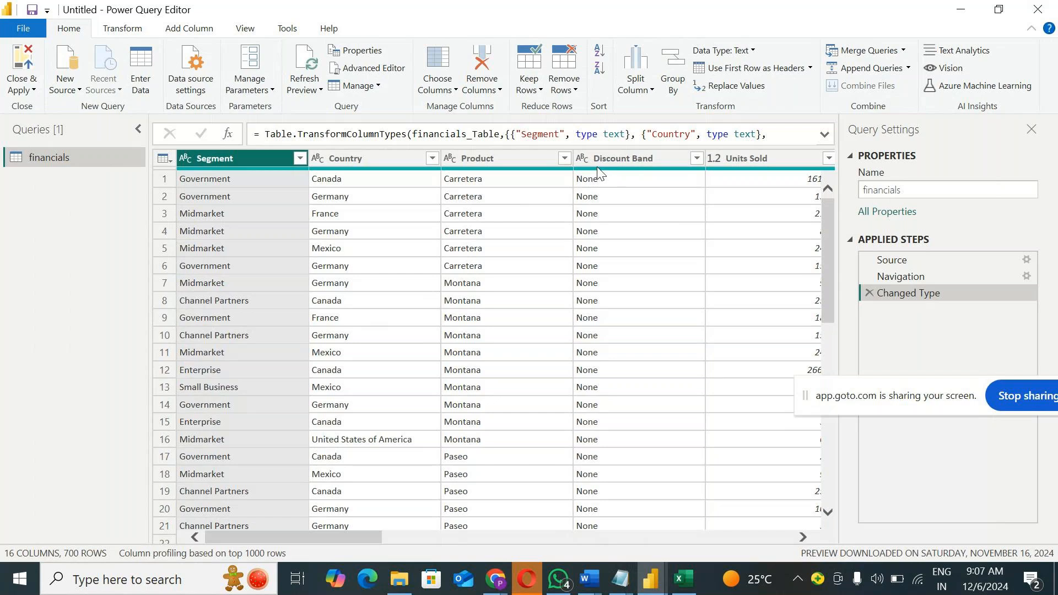
right_click(54, 160)
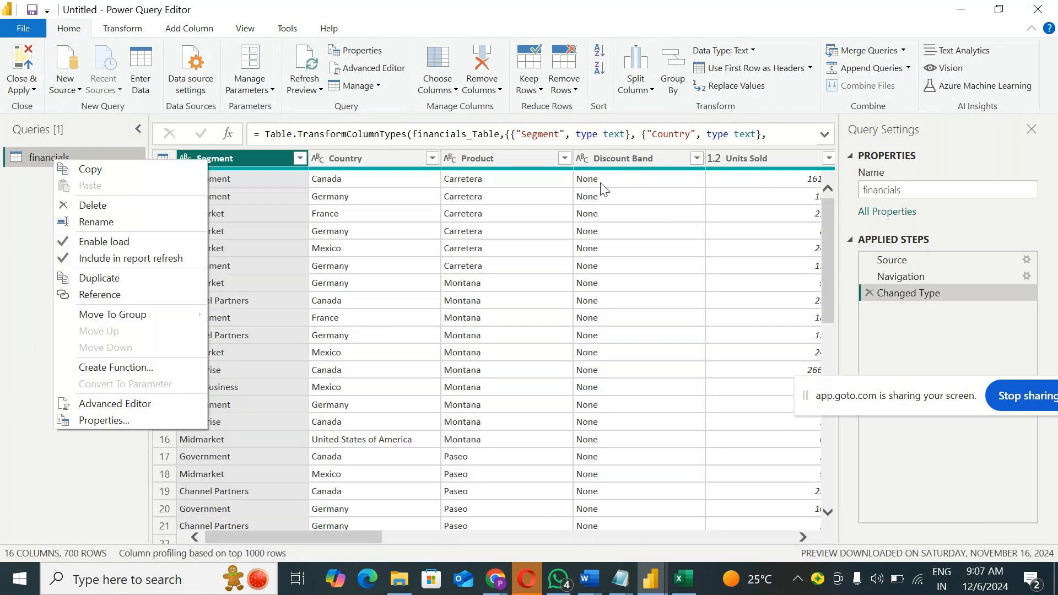
click(15, 285)
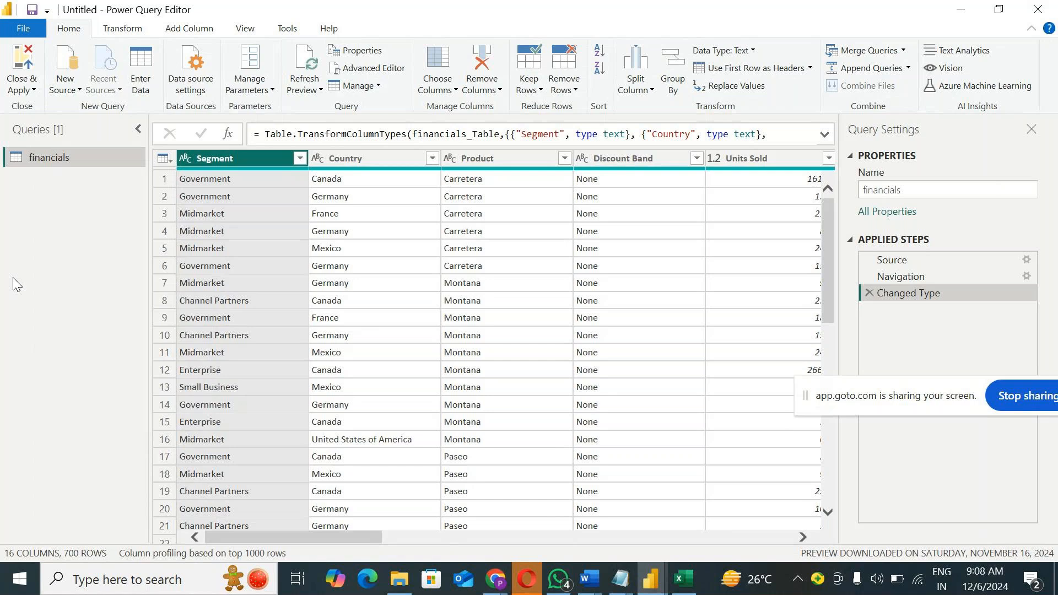
right_click(67, 154)
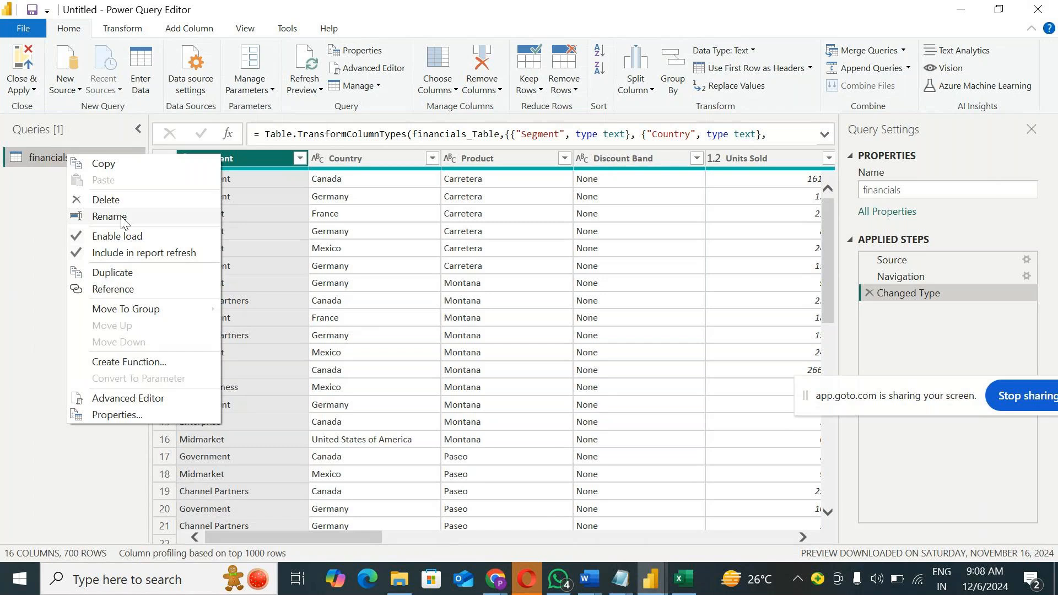
click(41, 161)
right_click(41, 161)
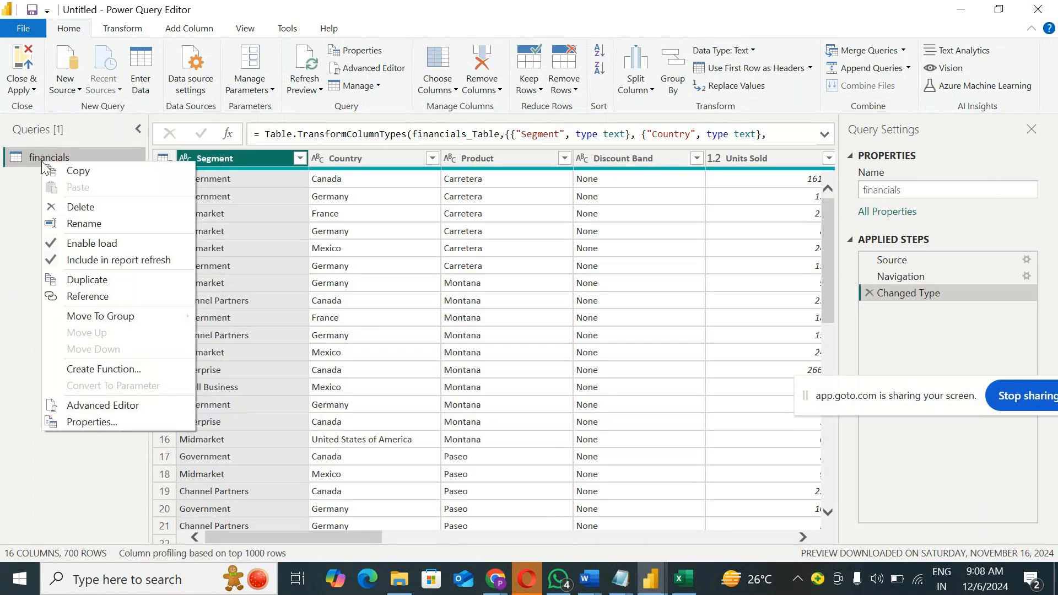
click(105, 280)
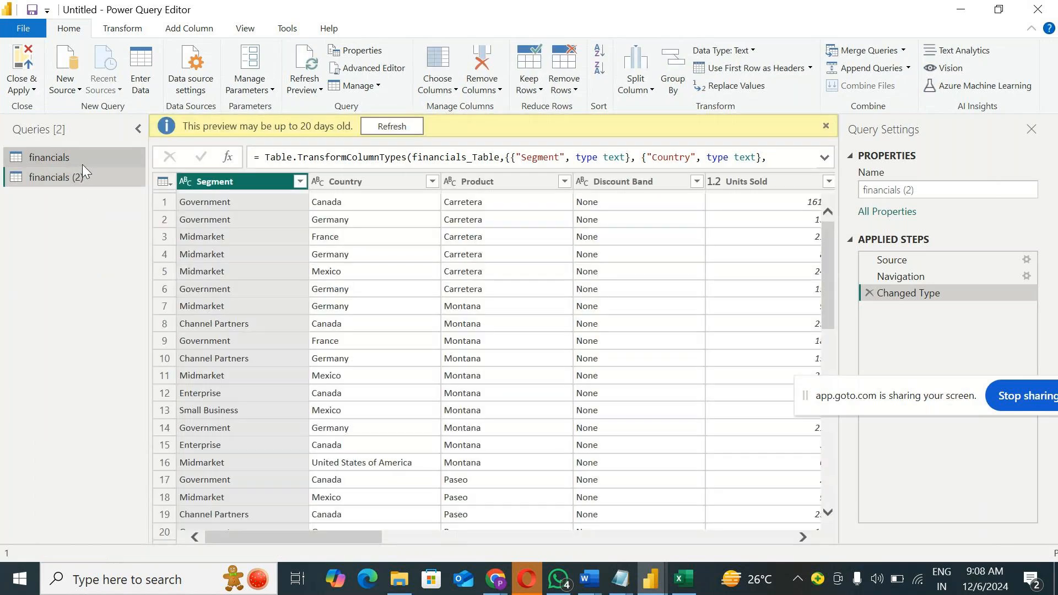
Step: Duplicate the financials query once more and delete the extra copy financials (3)
right_click(81, 155)
click(134, 272)
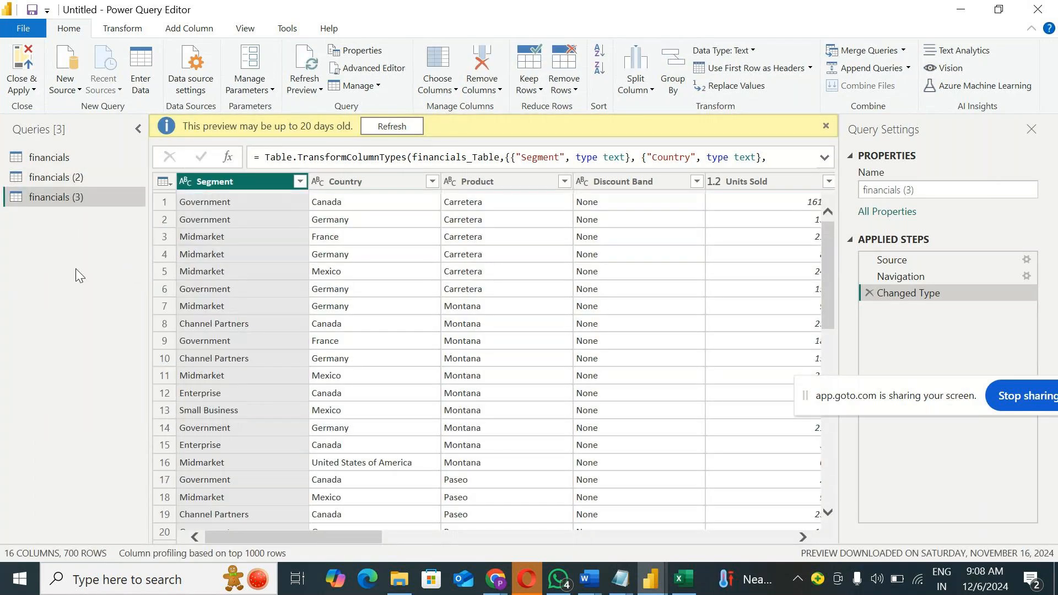
right_click(84, 199)
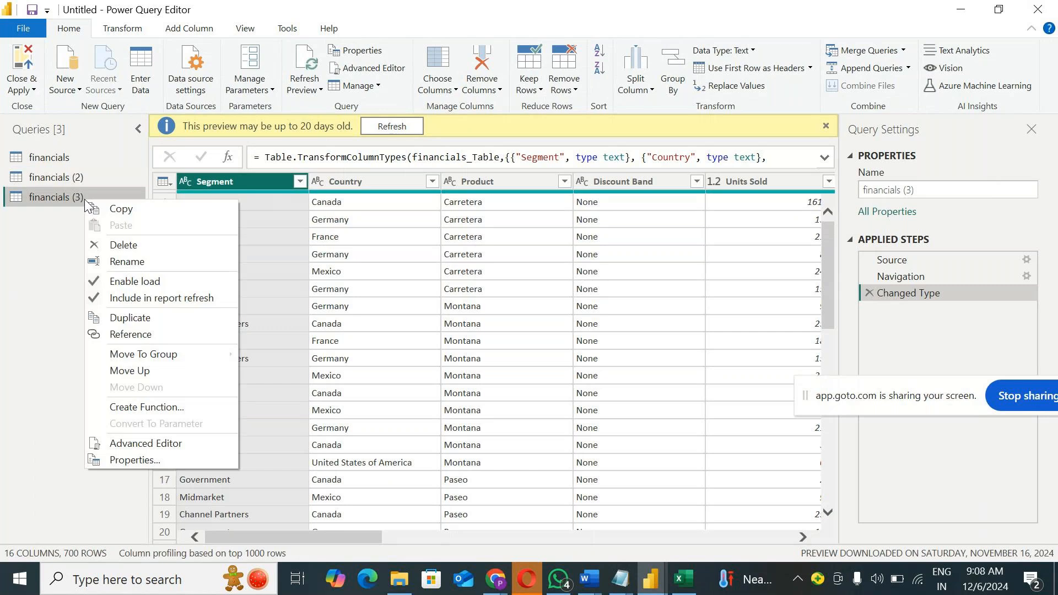
click(122, 247)
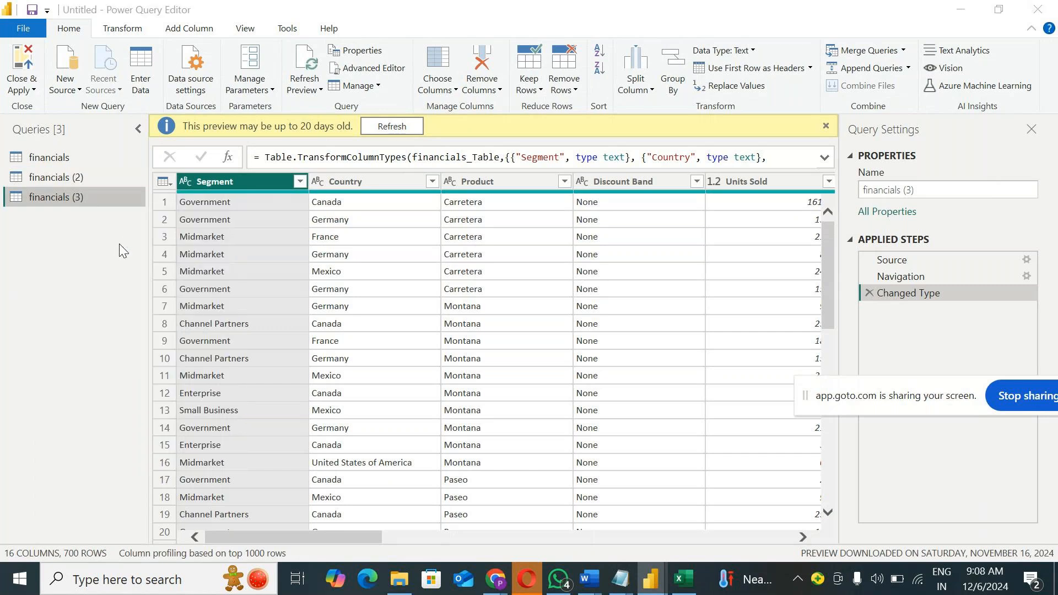
key(Return)
Step: Apply the query changes and close the Power Query Editor
right_click(81, 177)
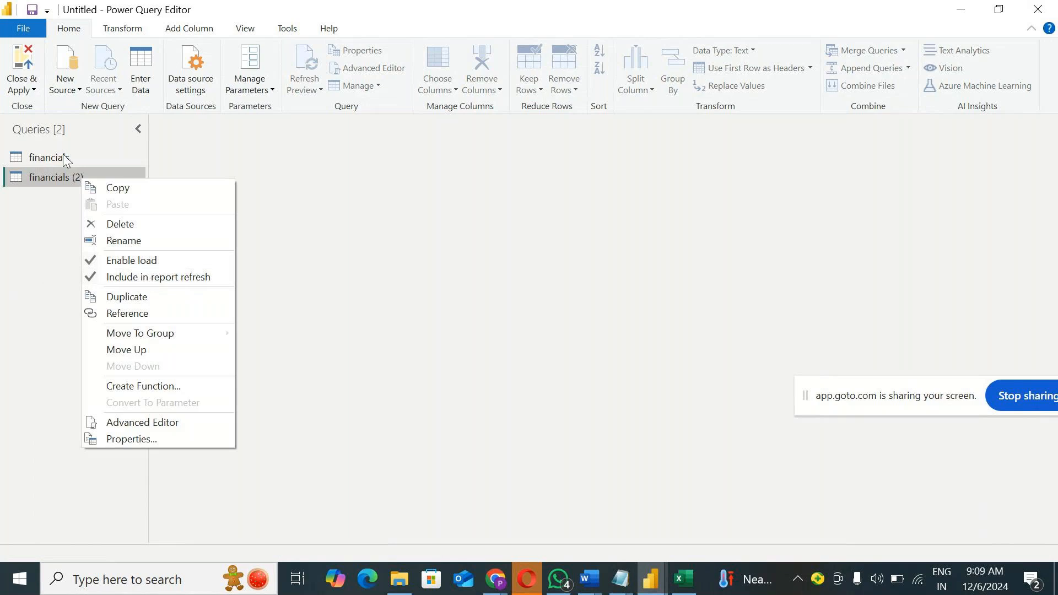
click(31, 211)
click(33, 88)
click(37, 106)
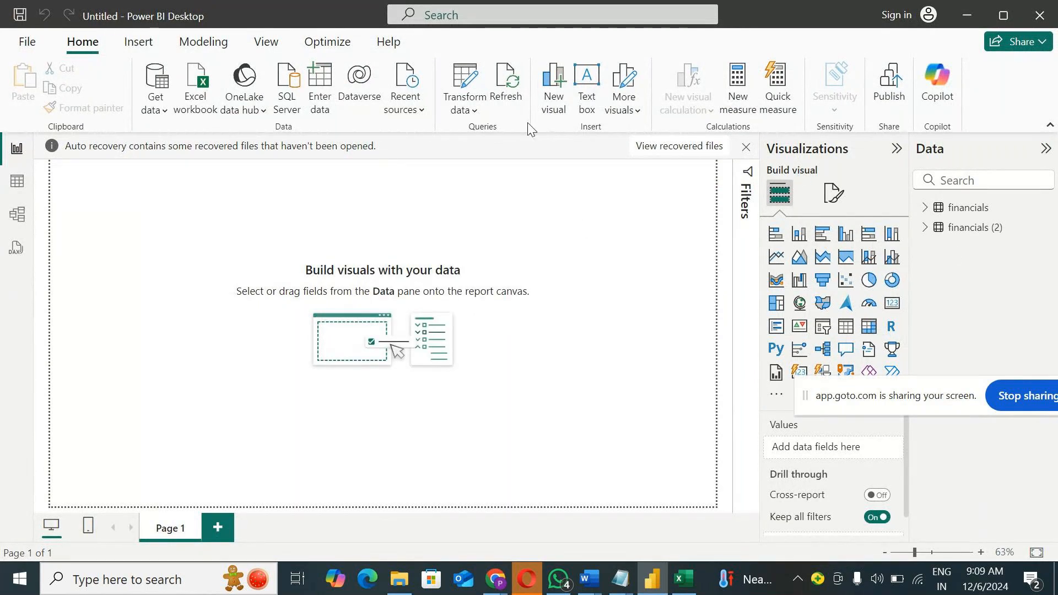
Step: Refresh all tables of the report to load the latest data
click(511, 97)
click(514, 88)
click(507, 98)
Step: Exclude the financials (2) query from report refresh in the Power Query Editor, and close it with the change applied
click(462, 111)
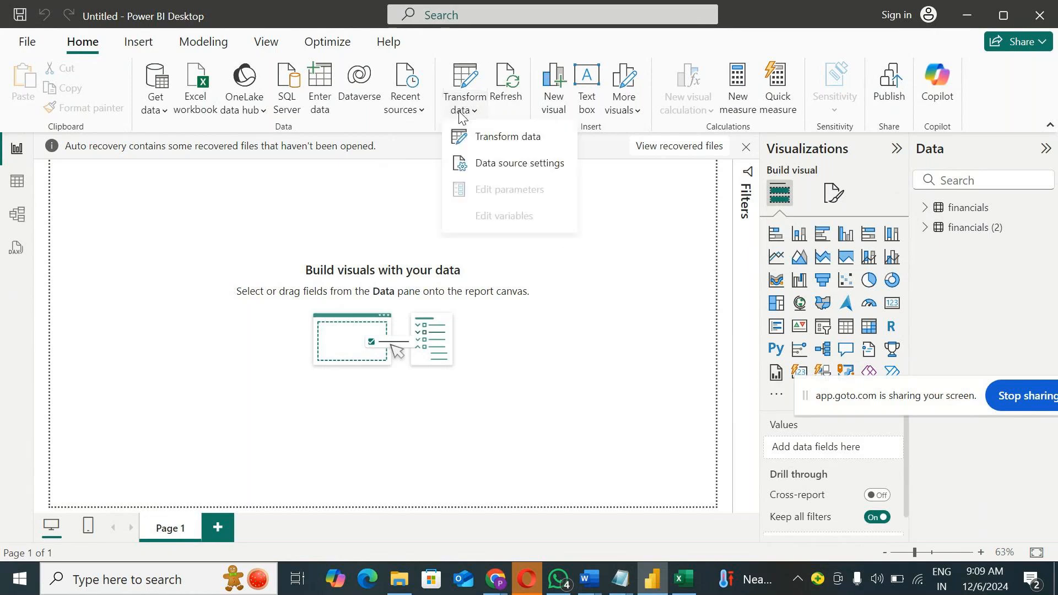
click(487, 136)
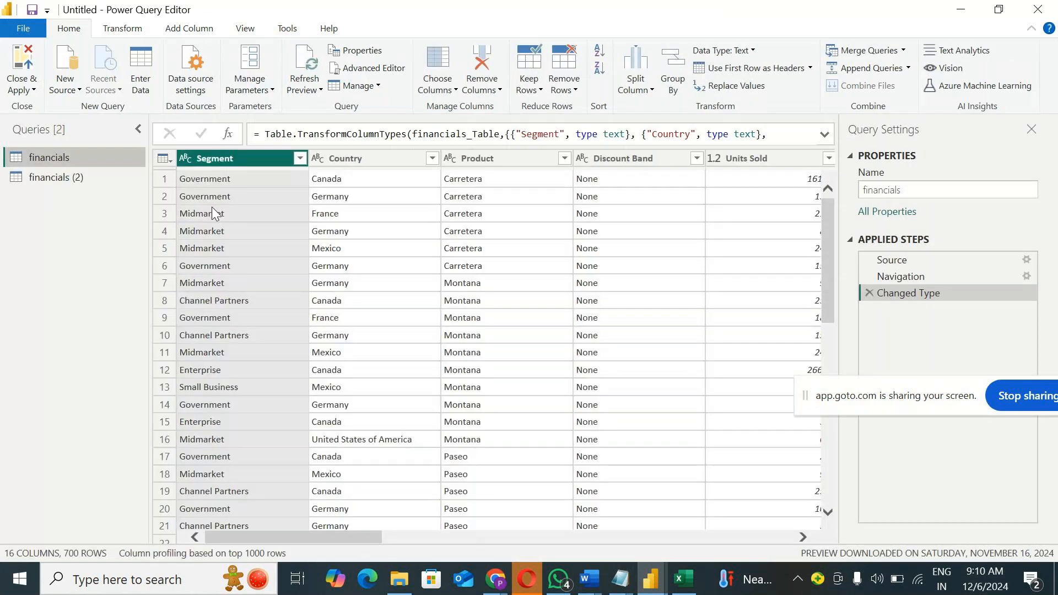
right_click(78, 177)
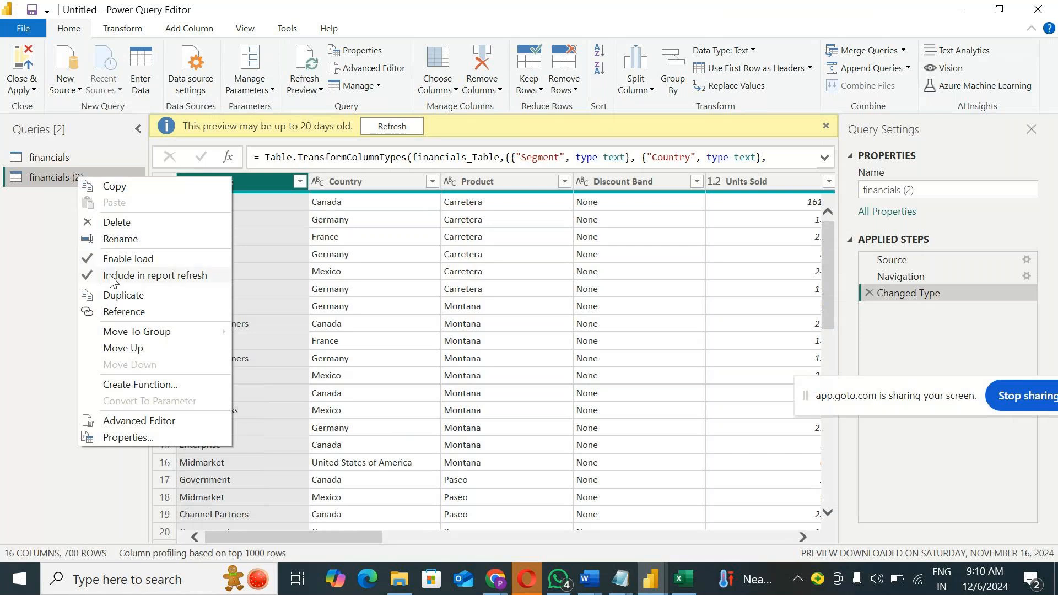
click(112, 276)
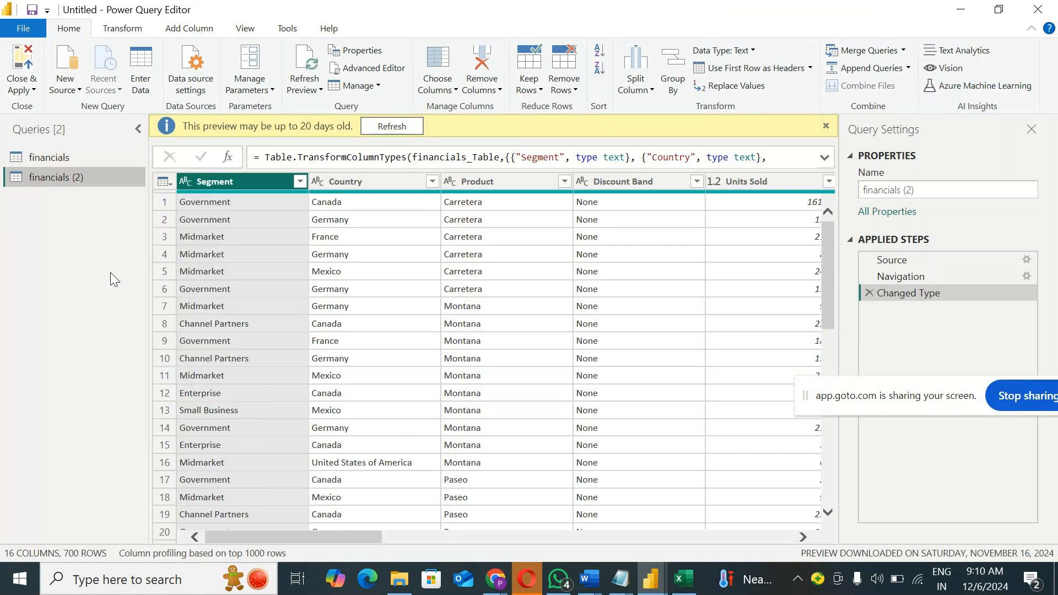
click(31, 89)
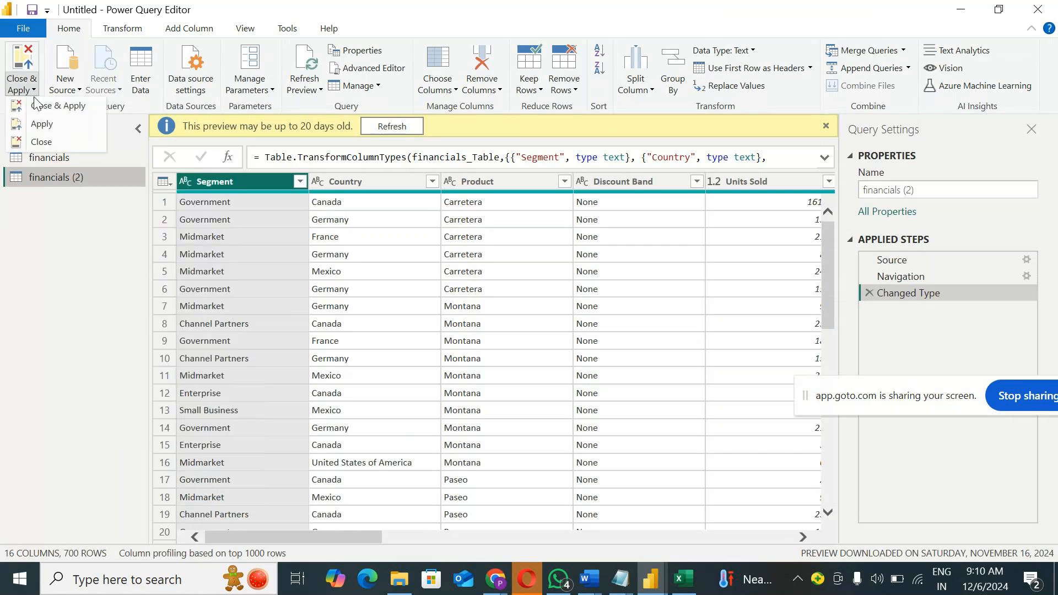
click(39, 109)
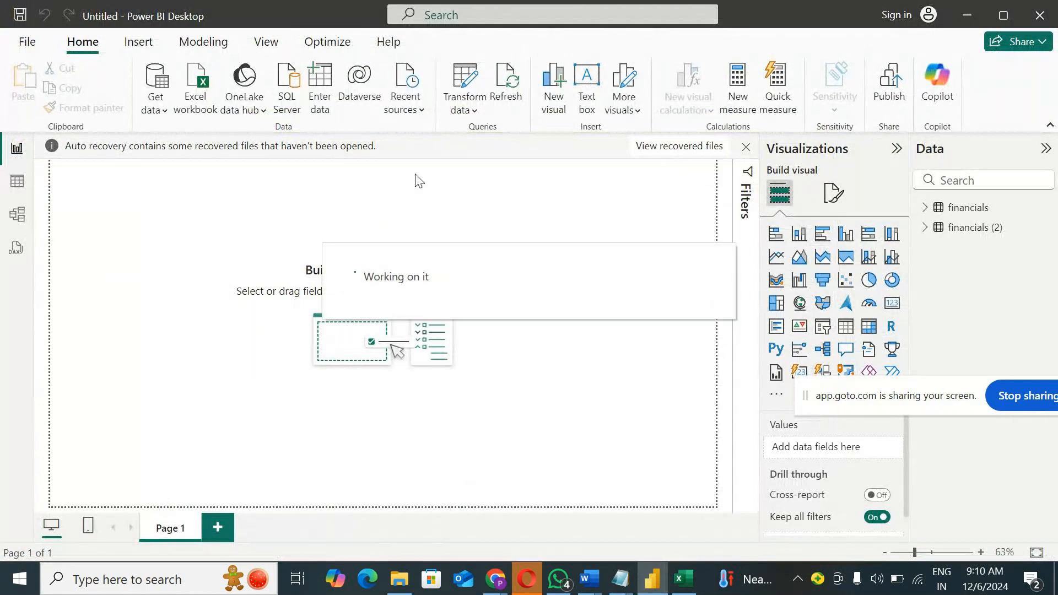
Step: Refresh the report's data again with financials (2) excluded from the report refresh
click(512, 83)
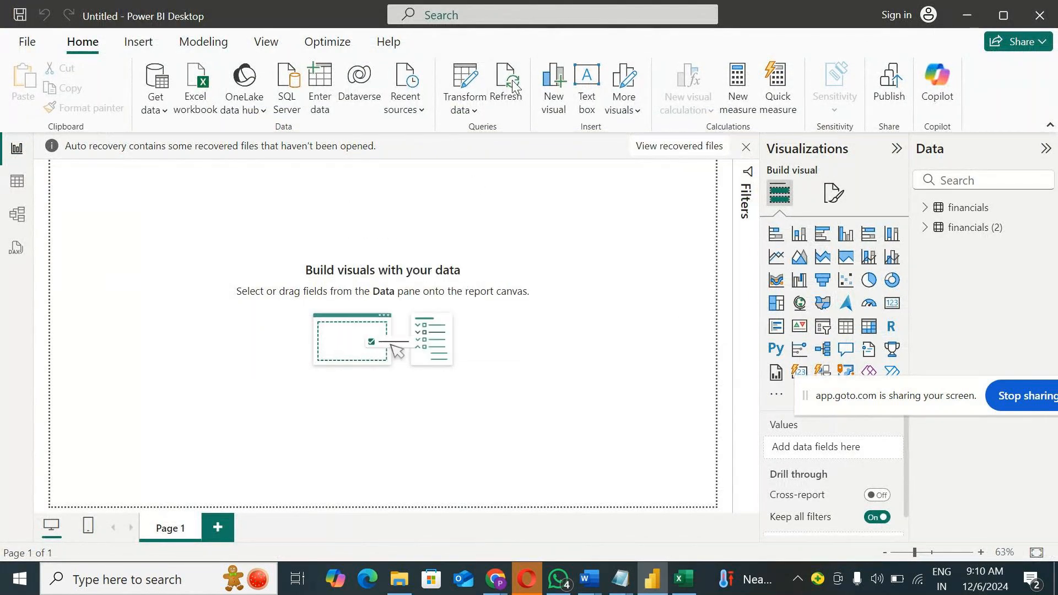
click(506, 104)
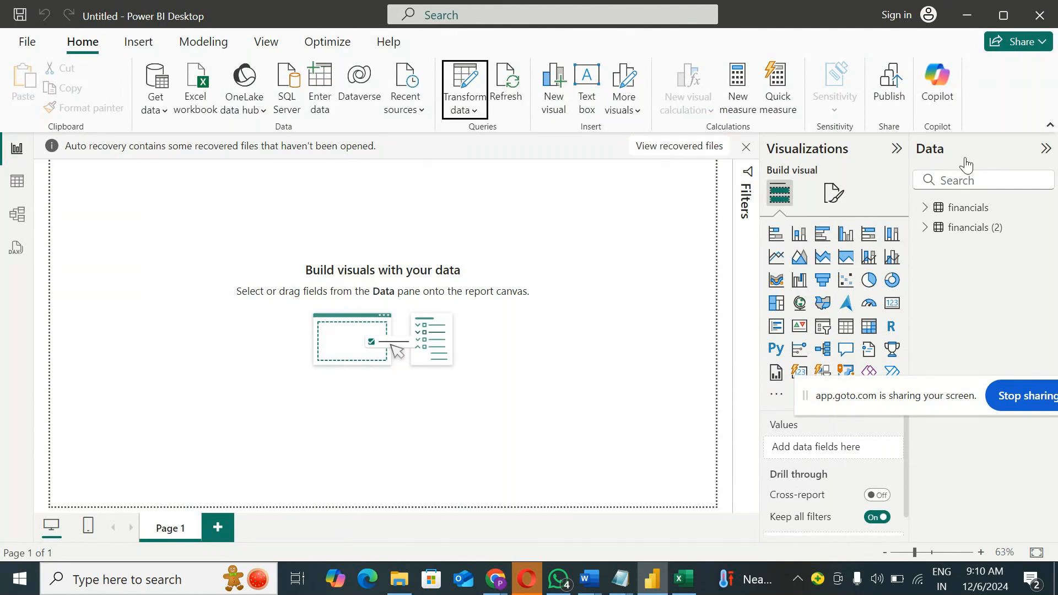
click(507, 88)
mouse_move(958, 227)
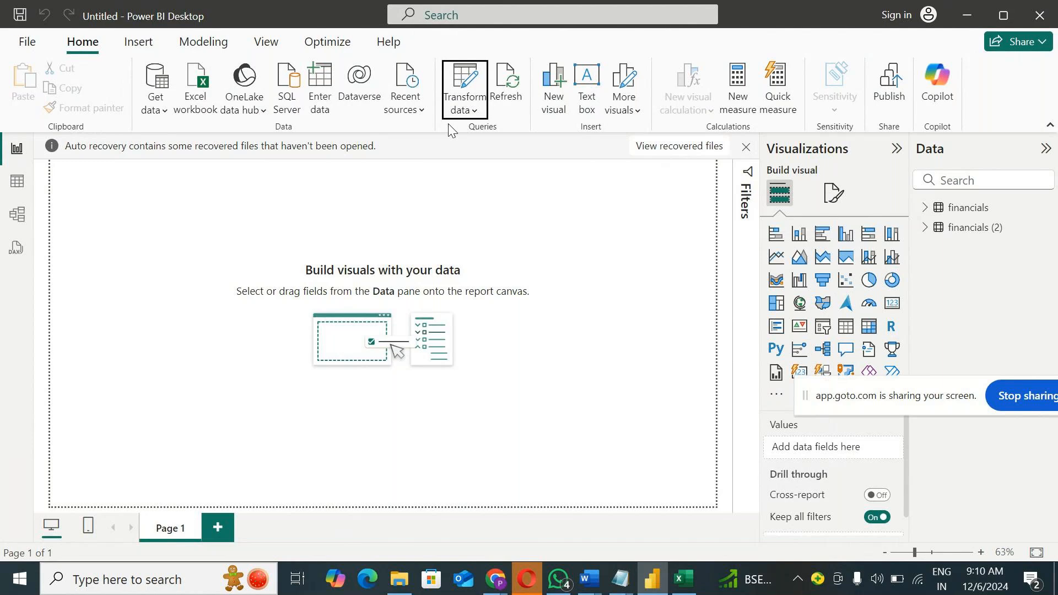
click(506, 98)
Step: Open the Power Query Editor and include the financials (2) query in report refresh again
click(465, 91)
click(478, 139)
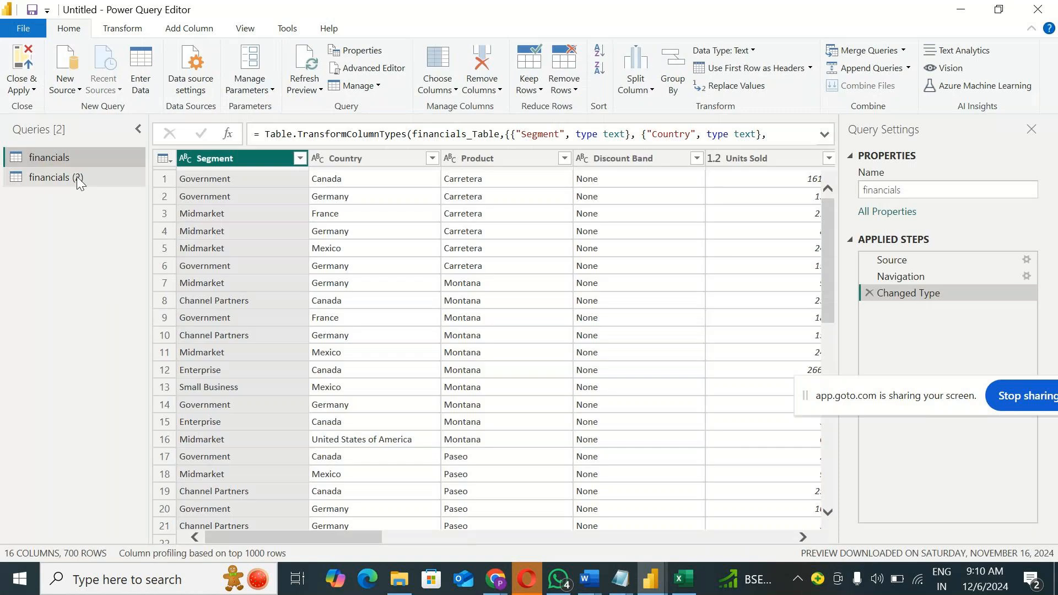
click(77, 177)
right_click(77, 176)
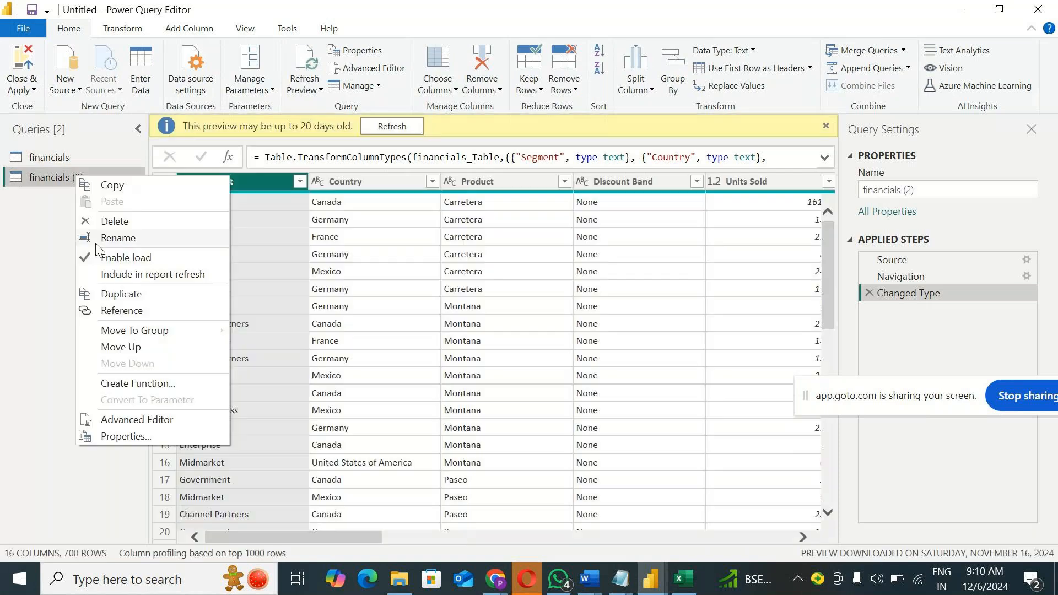
key(Escape)
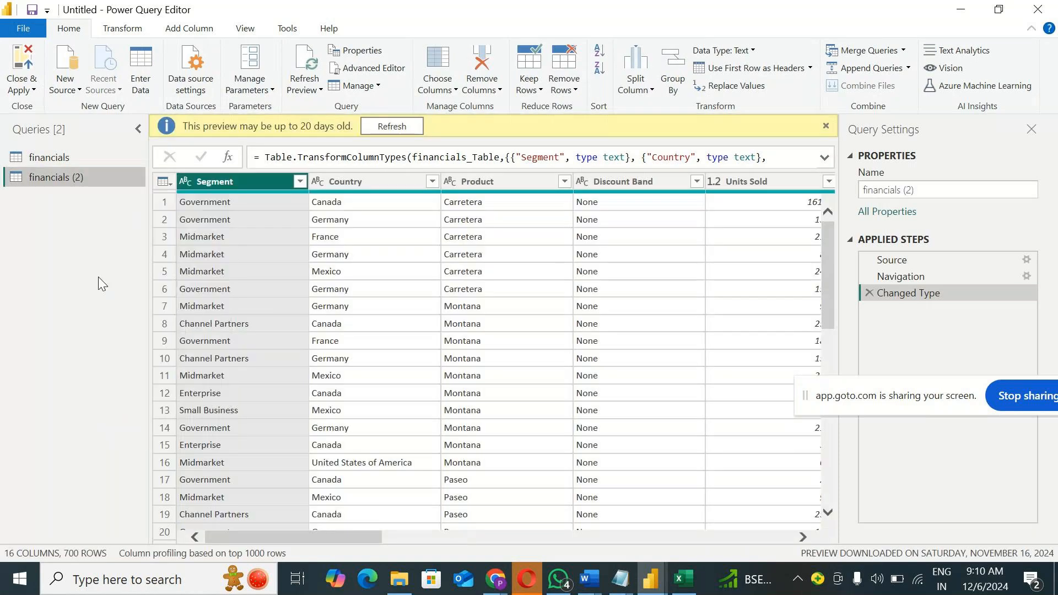
Step: Disable loading of the financials (2) query into the report, accepting the possible data loss, and refresh its preview
right_click(78, 175)
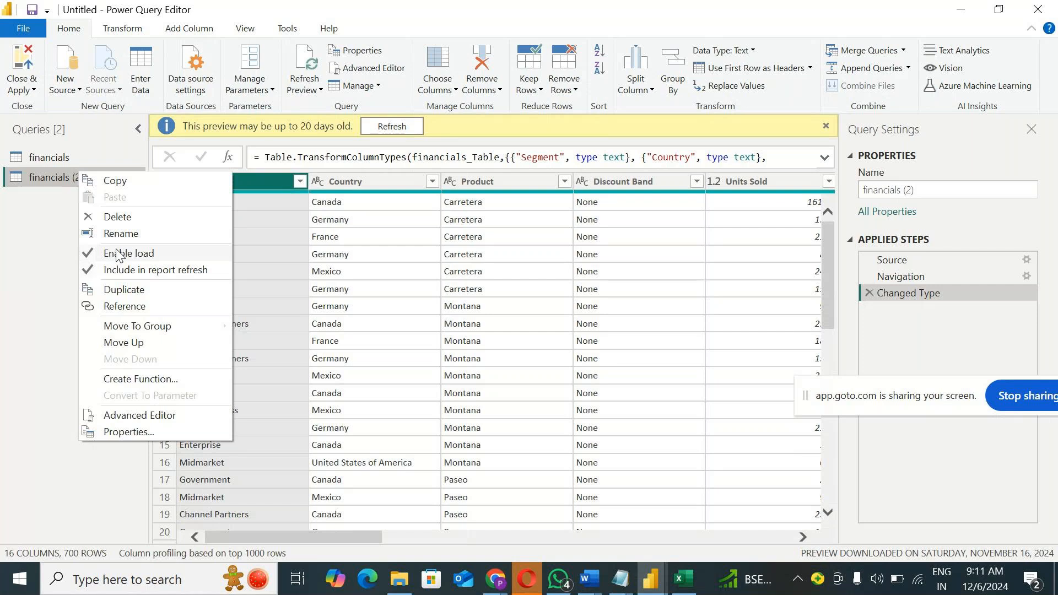
click(118, 254)
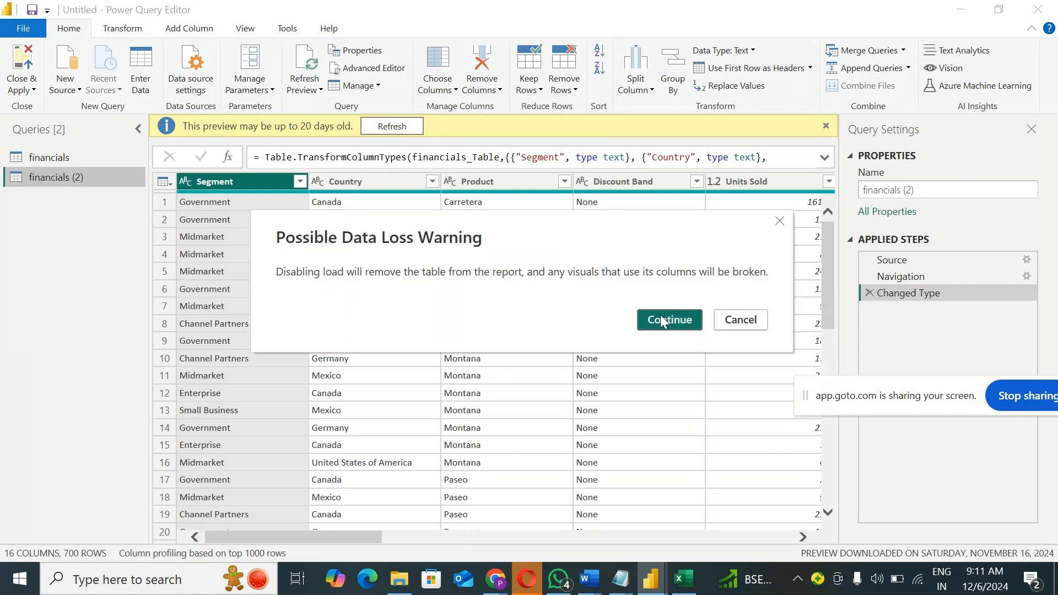
click(668, 320)
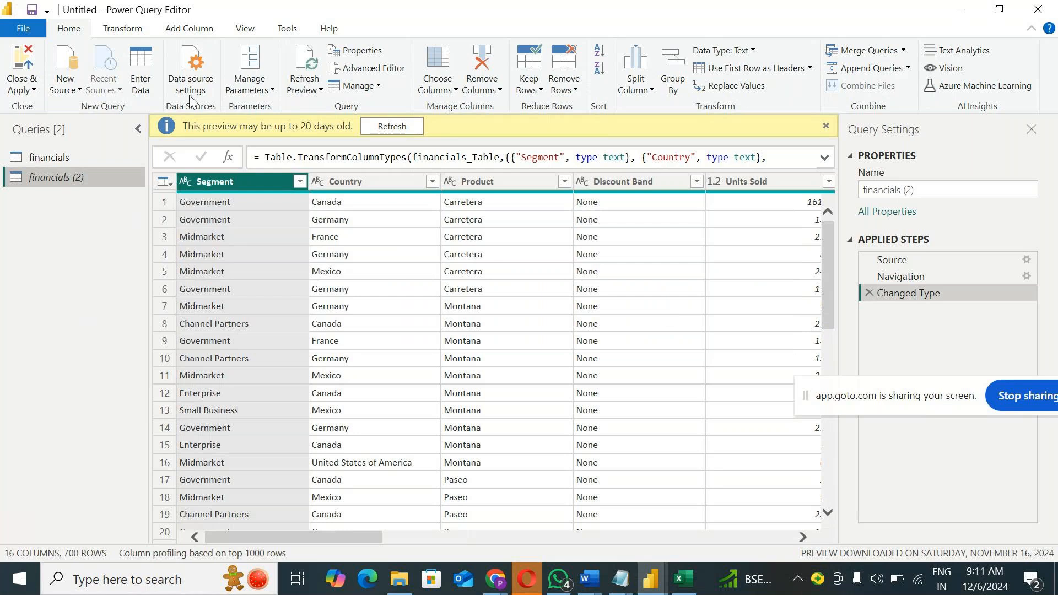
click(304, 88)
click(318, 107)
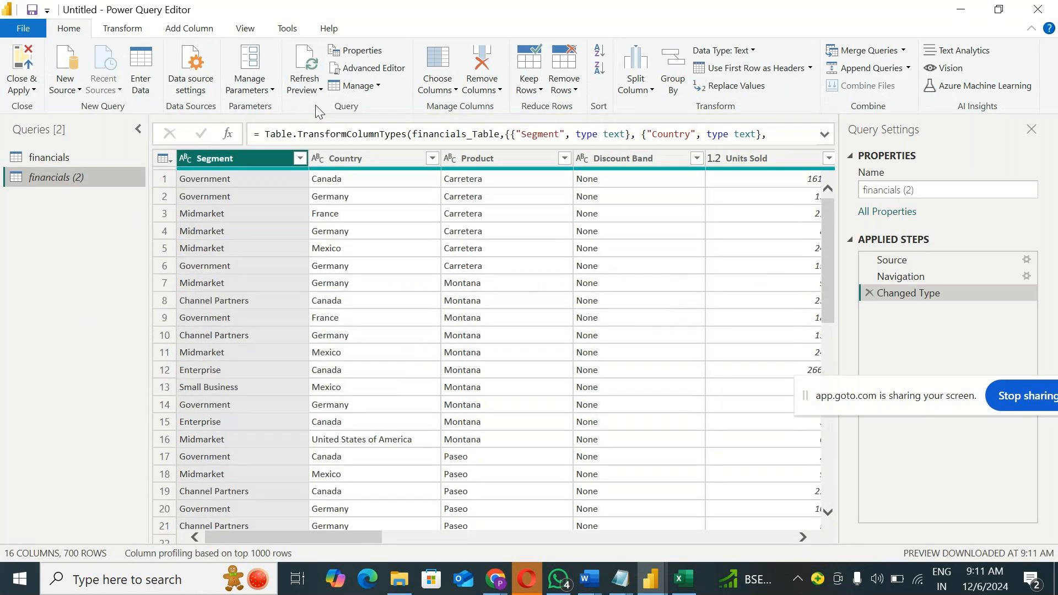
Step: View the M code of the financials query in the Advanced Editor and close it without changes
right_click(82, 177)
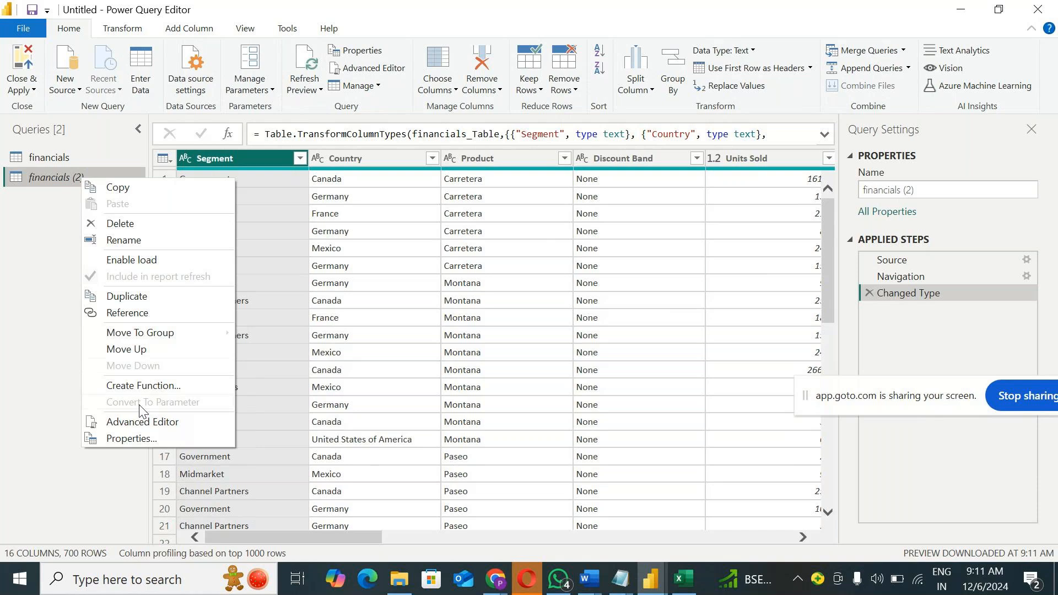
click(31, 333)
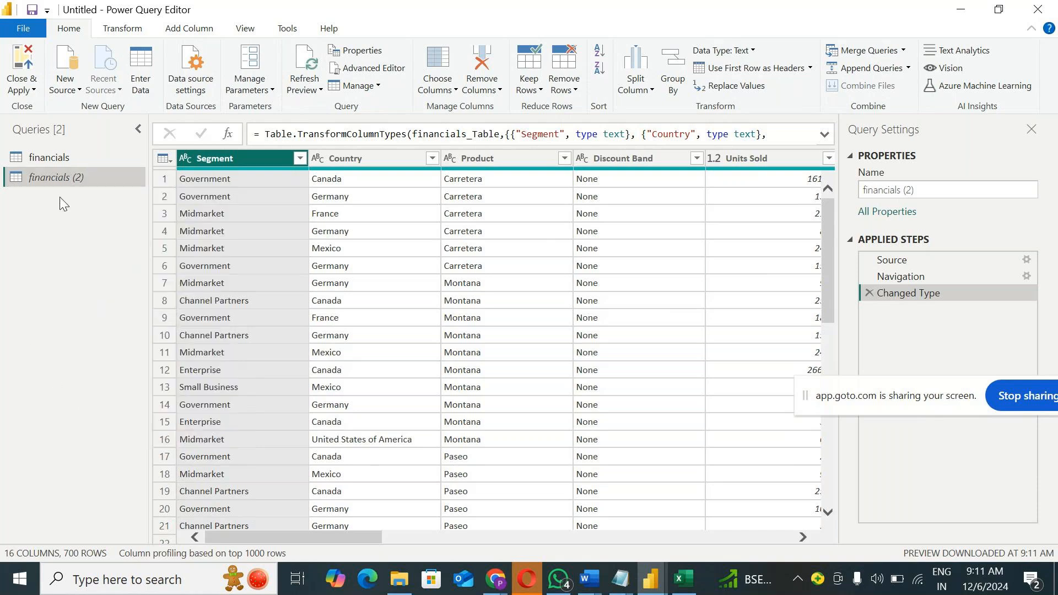
right_click(64, 178)
right_click(46, 157)
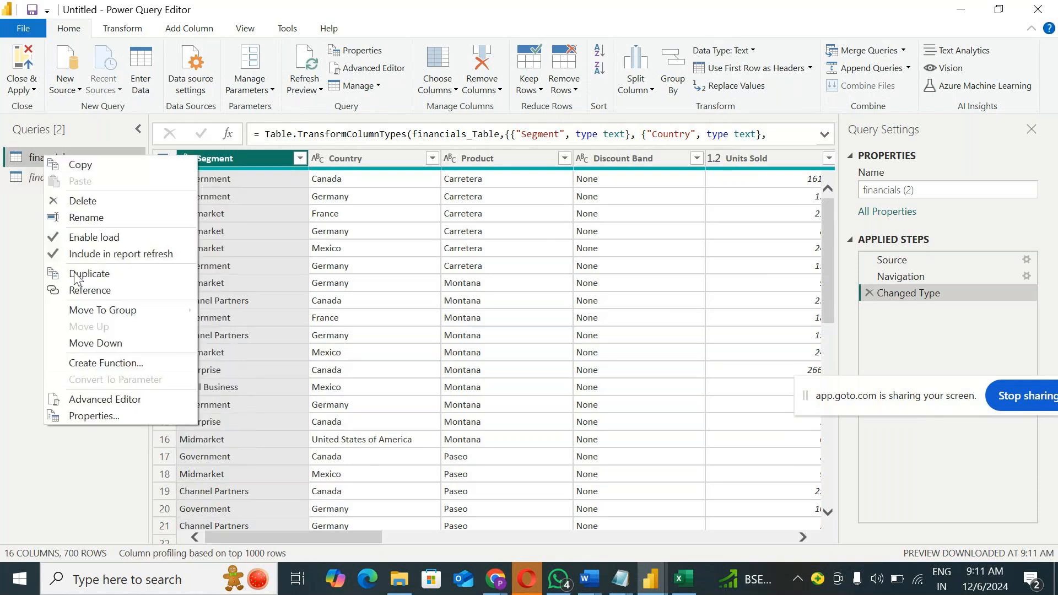
click(95, 400)
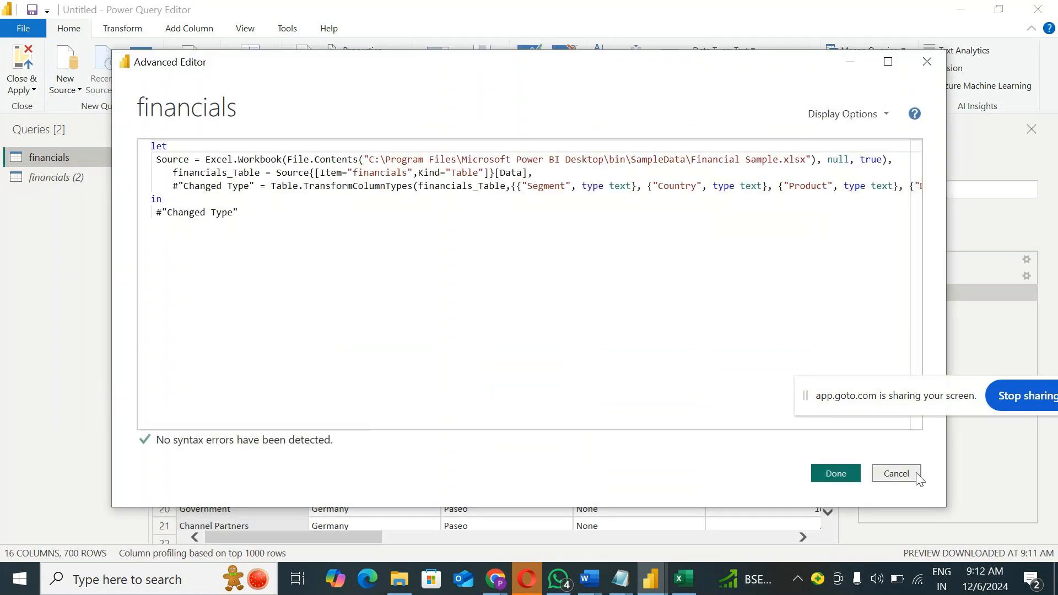
click(917, 475)
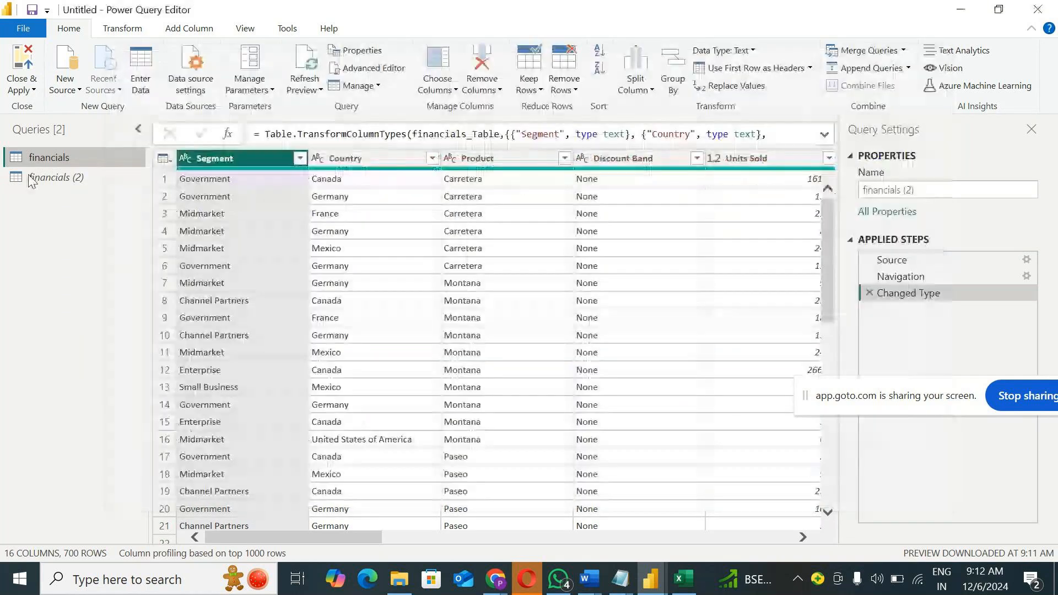
Step: Remove the Country column from the financials (2) query and filter its Product column to Amarilla only
right_click(402, 156)
click(455, 182)
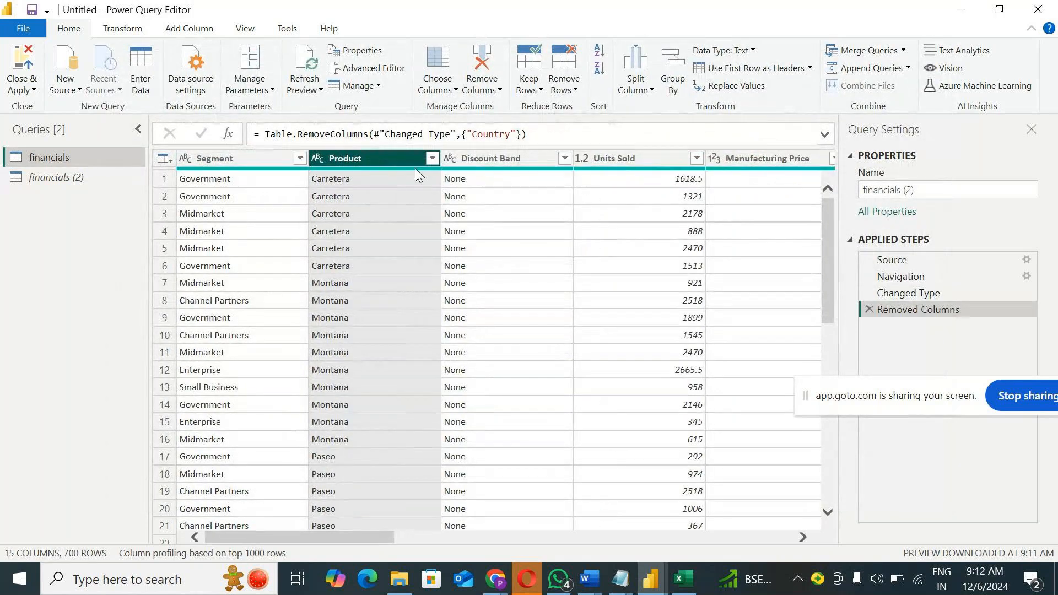
click(432, 158)
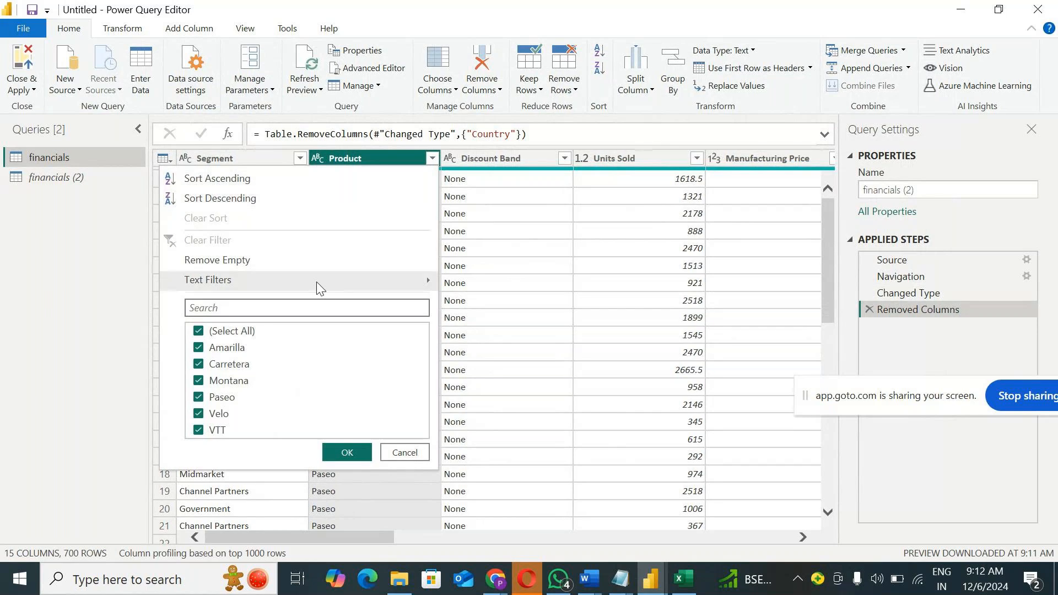
click(247, 331)
click(226, 348)
click(346, 453)
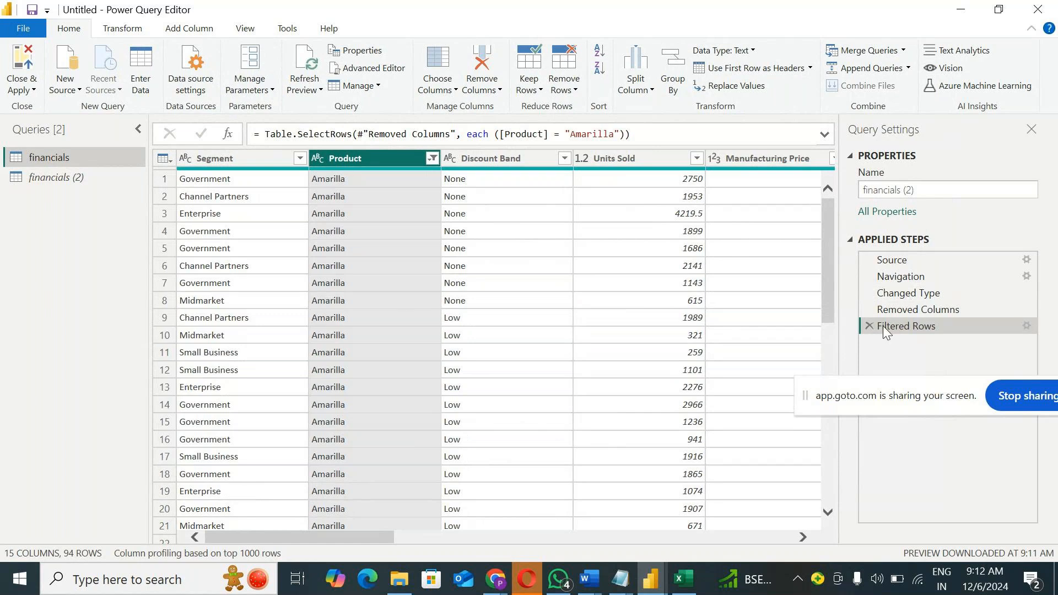
Step: Reopen the financials query in the Advanced Editor and highlight its entire M code from let to the closing line
right_click(91, 157)
click(140, 401)
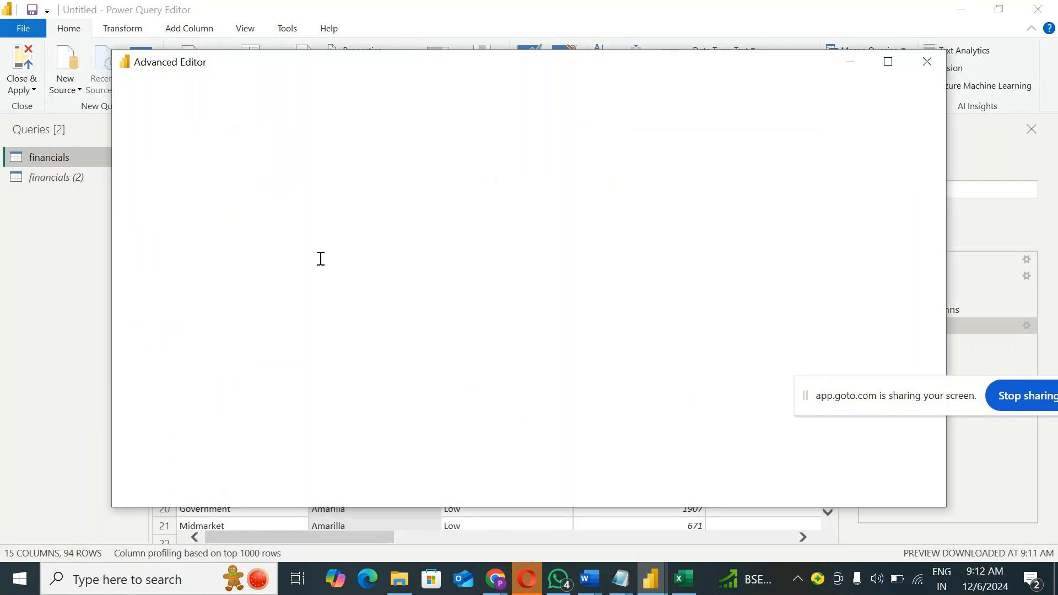
drag(262, 217, 150, 144)
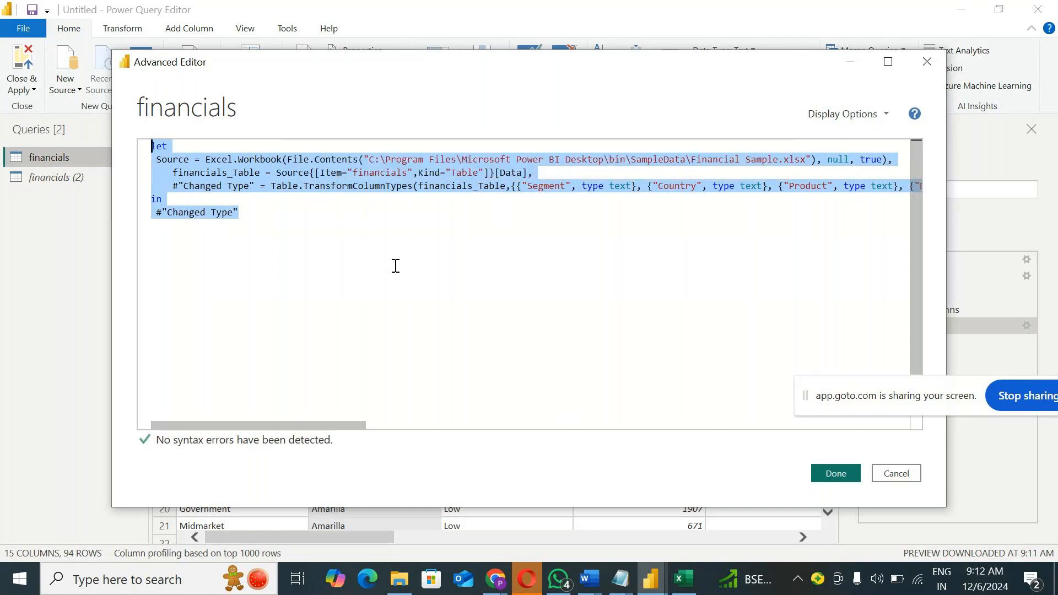
click(253, 213)
drag(253, 213, 149, 147)
click(222, 210)
drag(241, 213, 153, 146)
Step: Switch to Notepad, add the line "M language" above the topic list and highlight it, then minimize the note
click(618, 585)
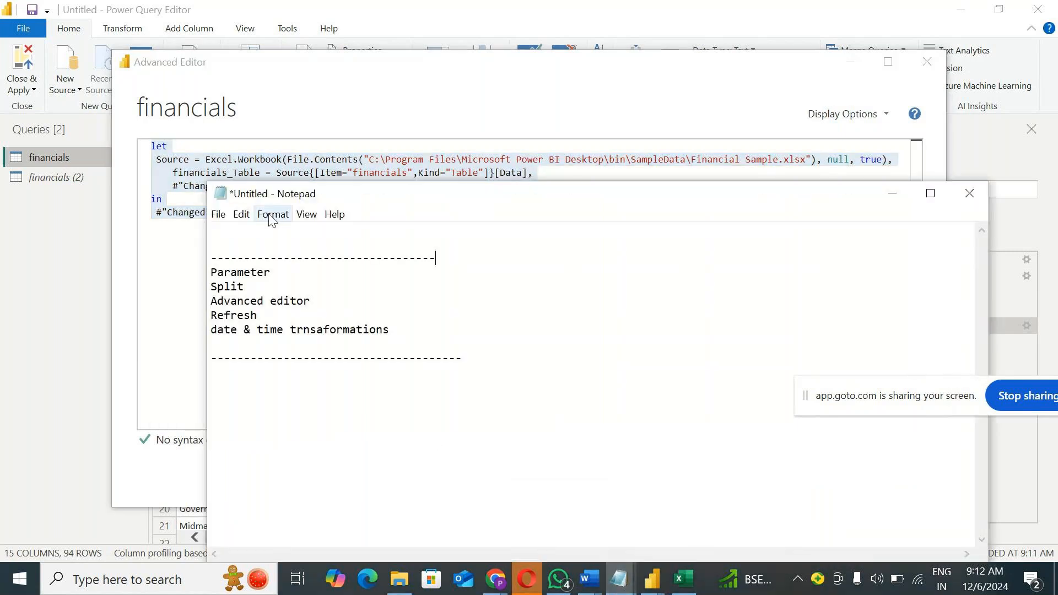
text(M language)
key(shift+Left)
key(shift+Left)
key(shift+Left)
key(shift+Left)
key(shift+Left)
key(shift+Left)
key(shift+Left)
key(shift+Left)
key(shift+Left)
key(shift+Left)
key(shift+Left)
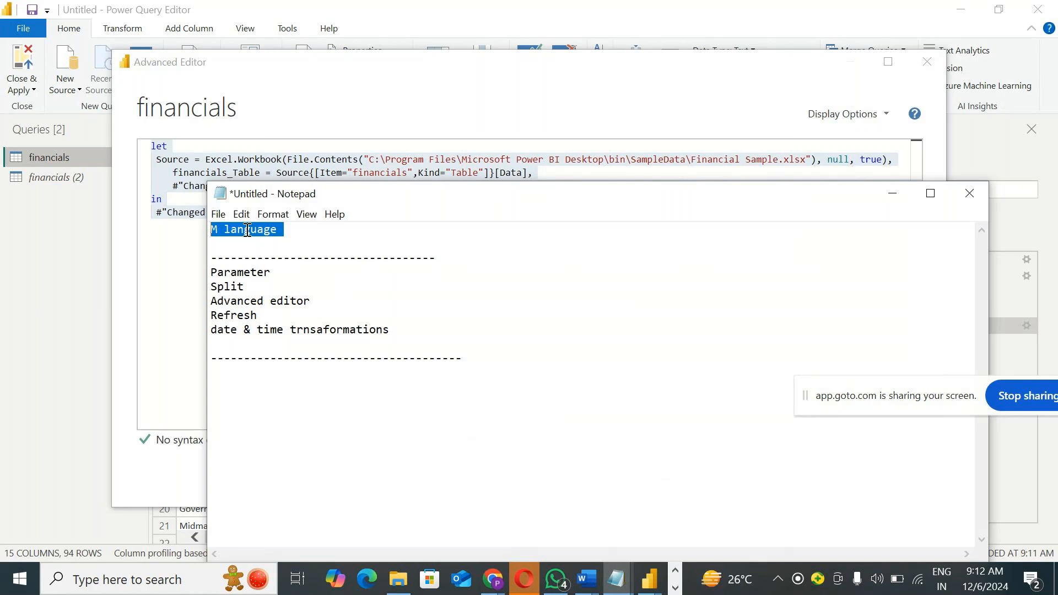
click(891, 199)
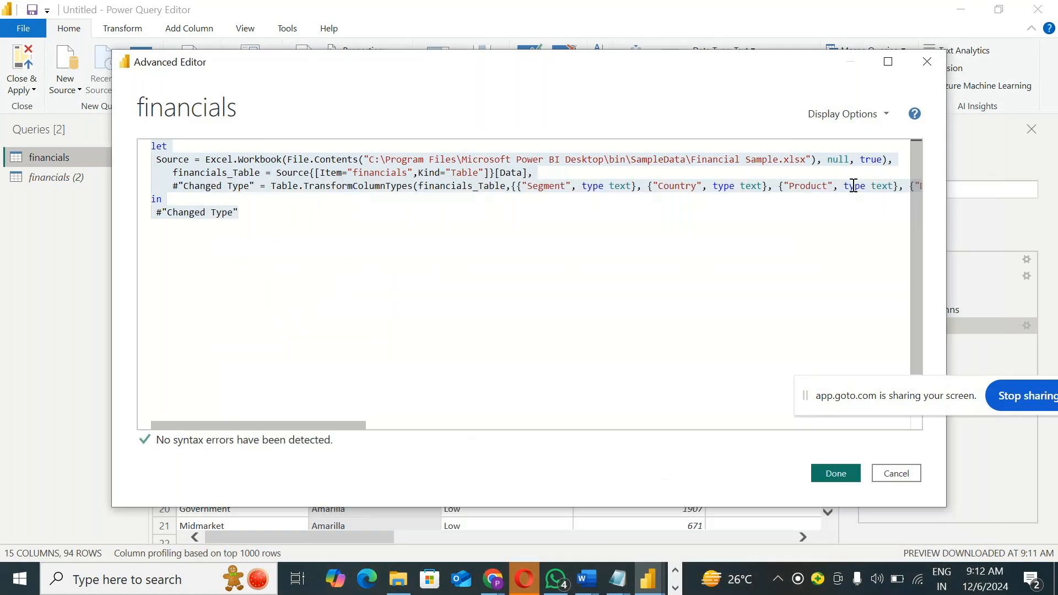
Step: Examine the source file path, table name and column types in the enlarged financials code, and close it without changes
click(887, 62)
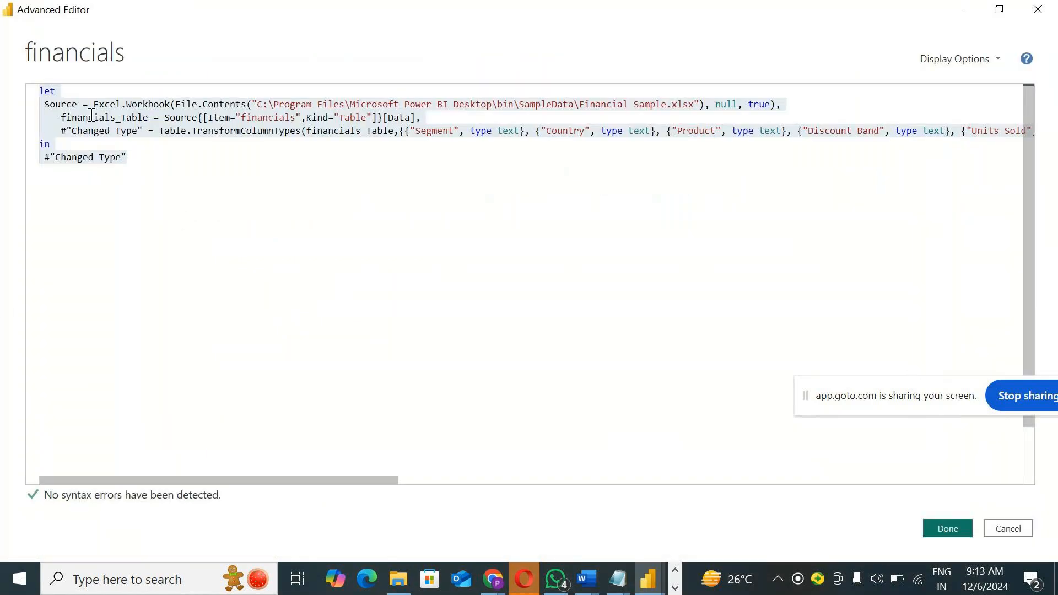
click(78, 104)
click(262, 104)
drag(297, 110, 697, 105)
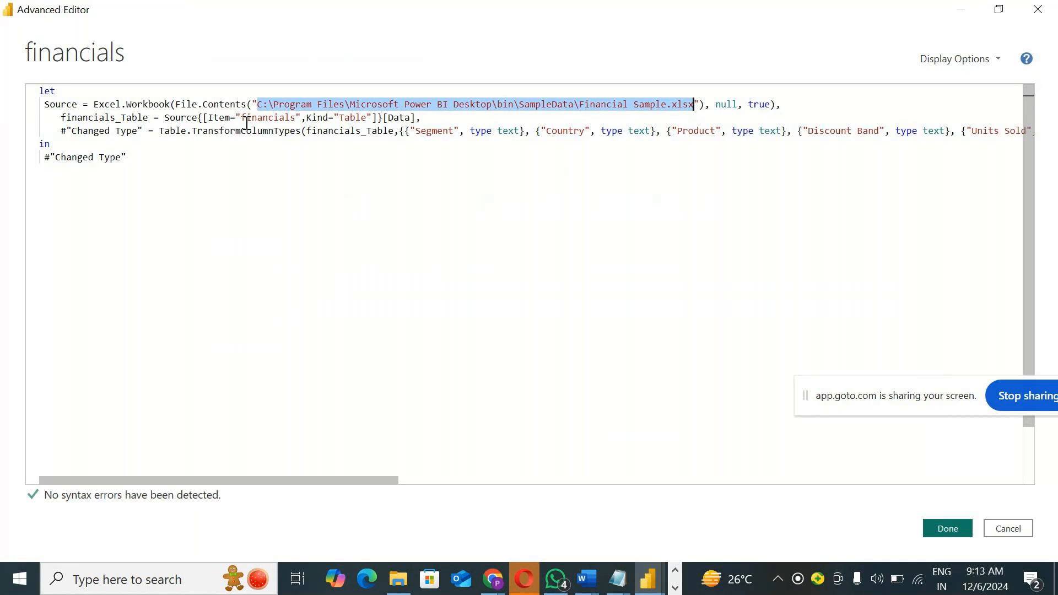
drag(241, 117, 284, 118)
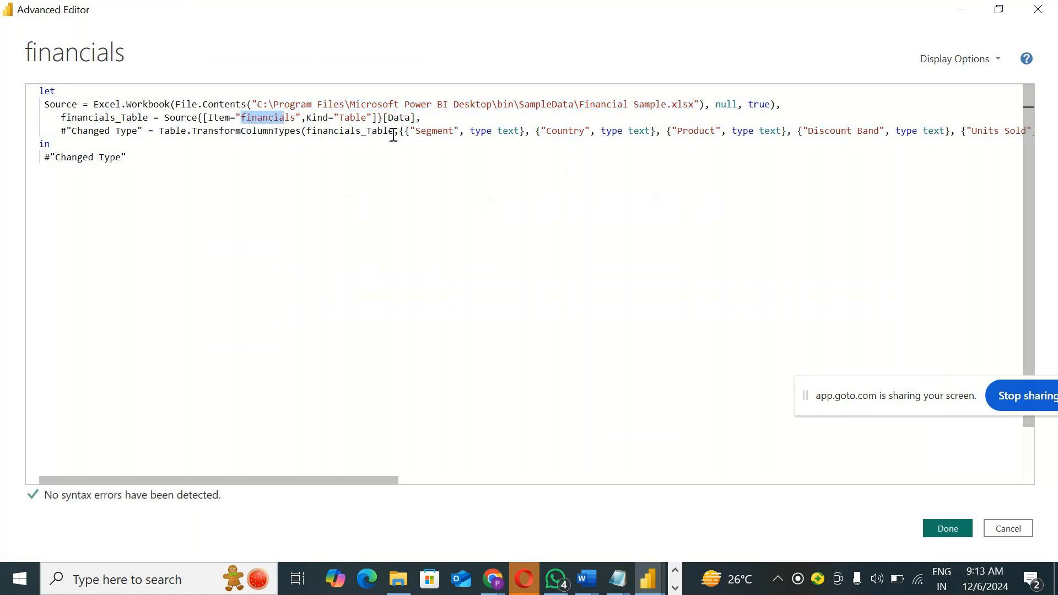
click(413, 131)
drag(413, 131, 825, 131)
click(984, 535)
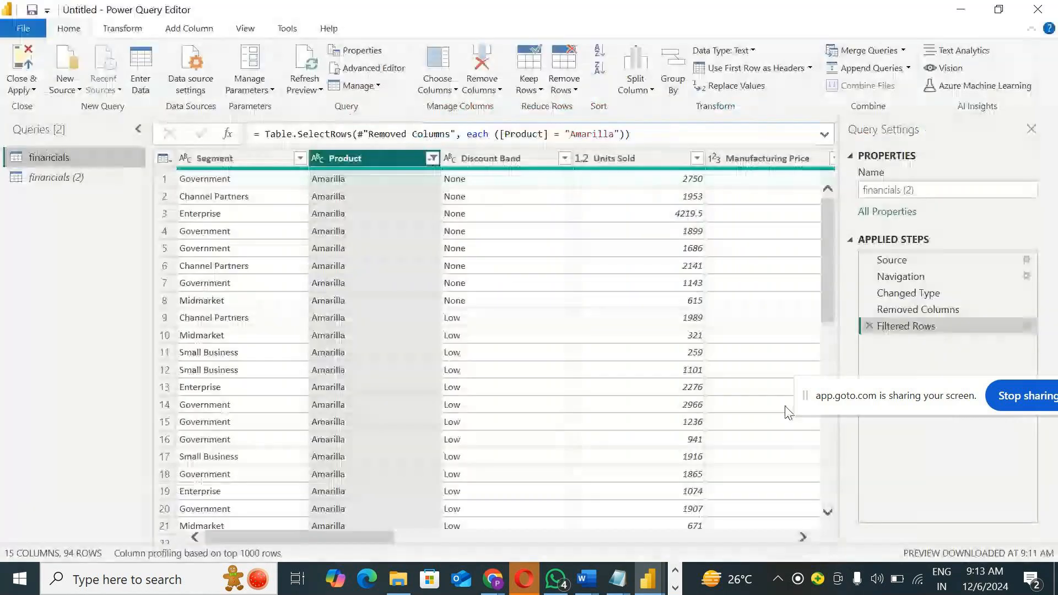
Step: Examine the Removed Columns and Filtered Rows lines in the M code of financials (2), leaving the code unchanged
click(368, 68)
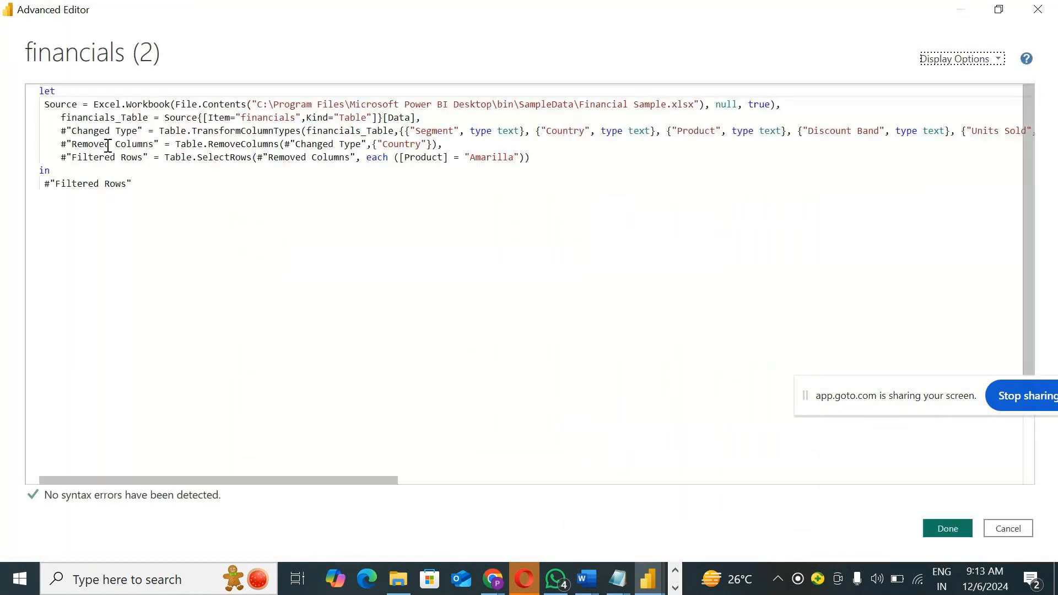
drag(220, 145, 496, 142)
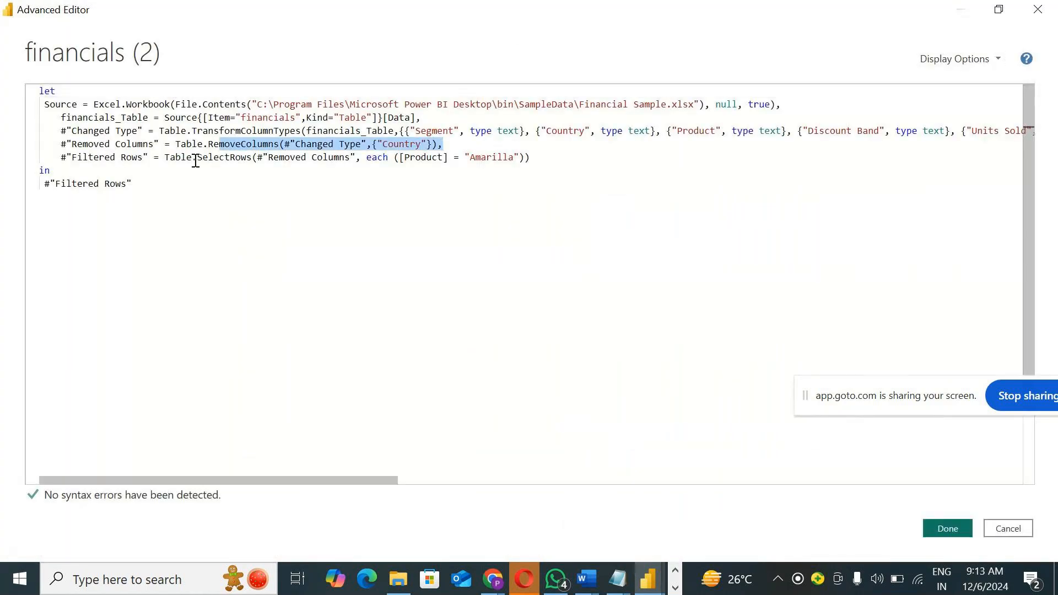
drag(263, 157, 550, 154)
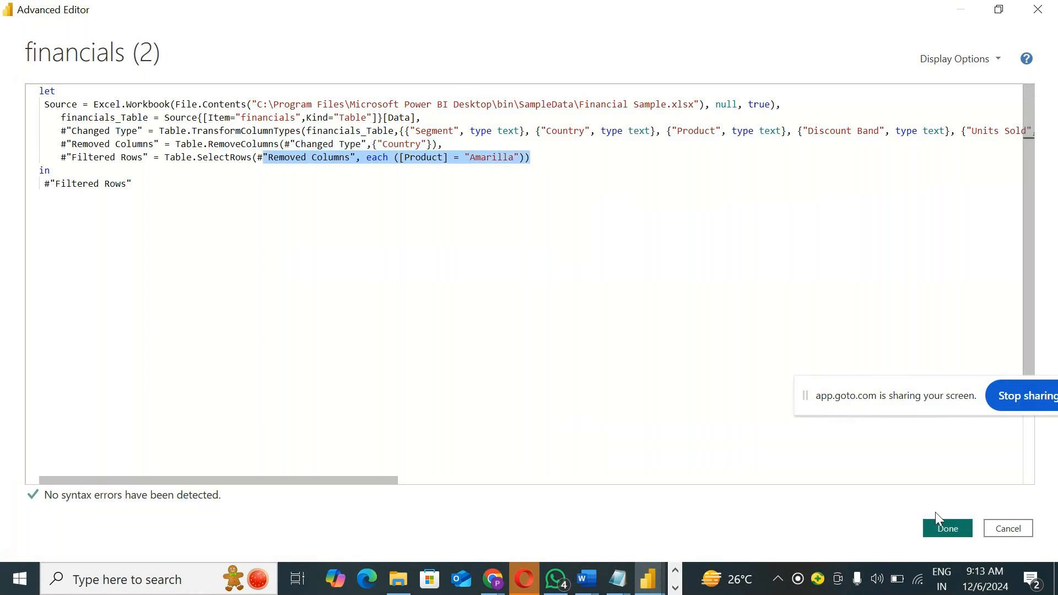
click(1001, 535)
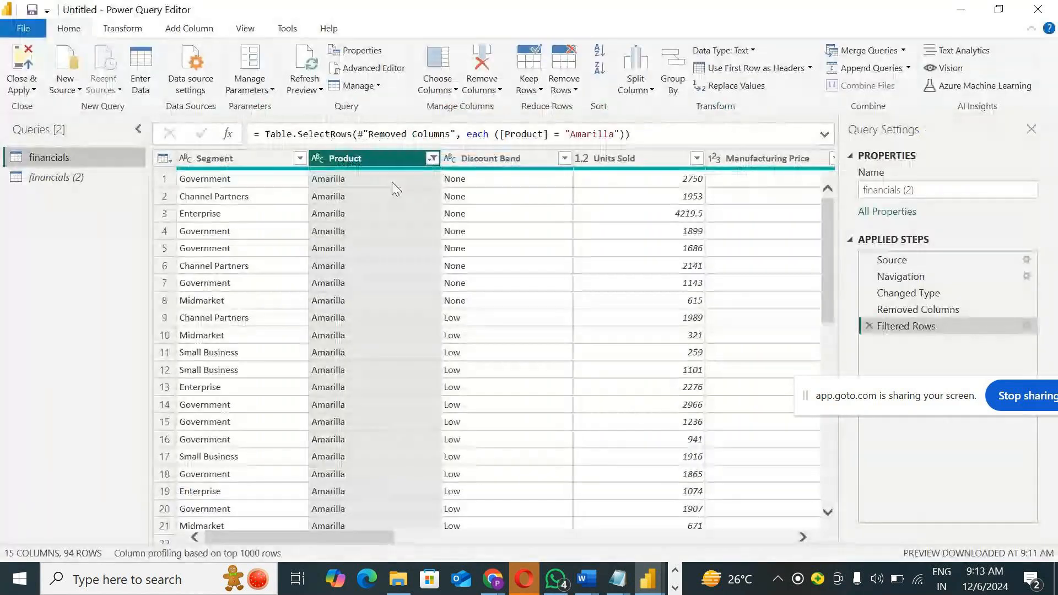
click(363, 67)
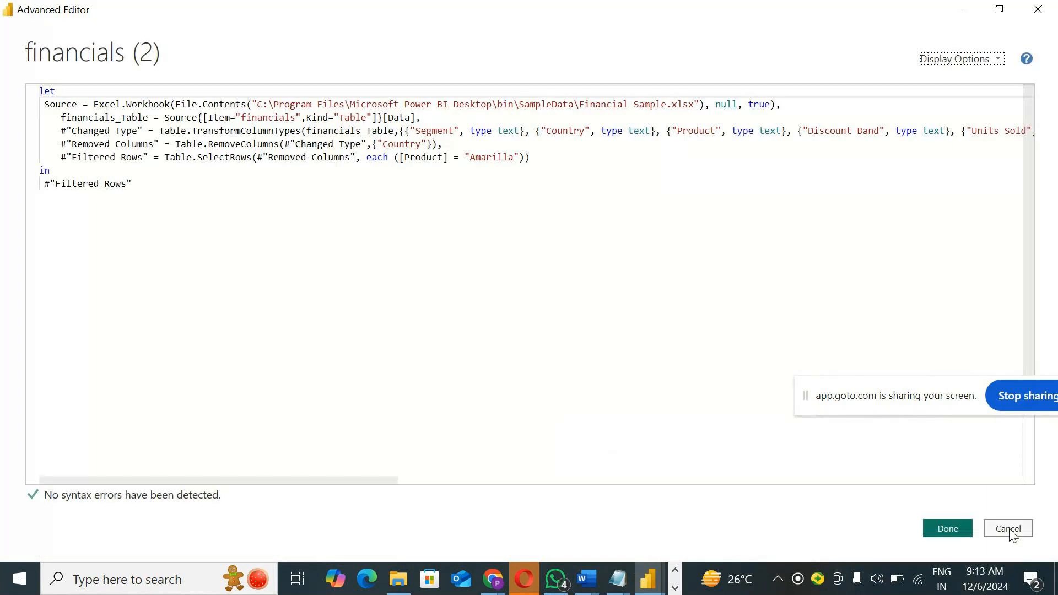
click(1009, 529)
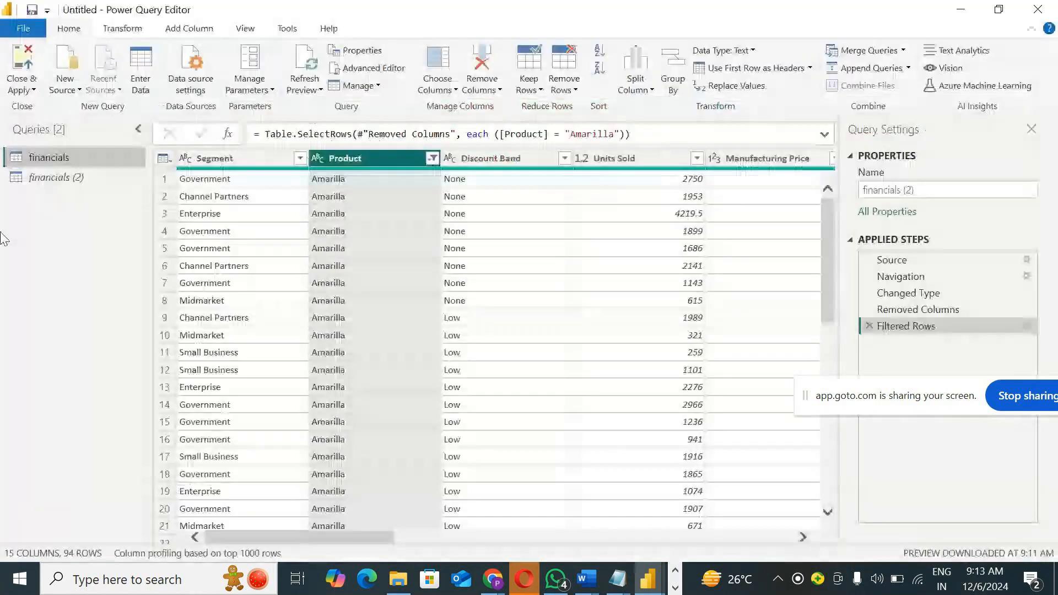
Step: Compare the M code of the financials query with that of financials (2) in the Advanced Editor
right_click(36, 158)
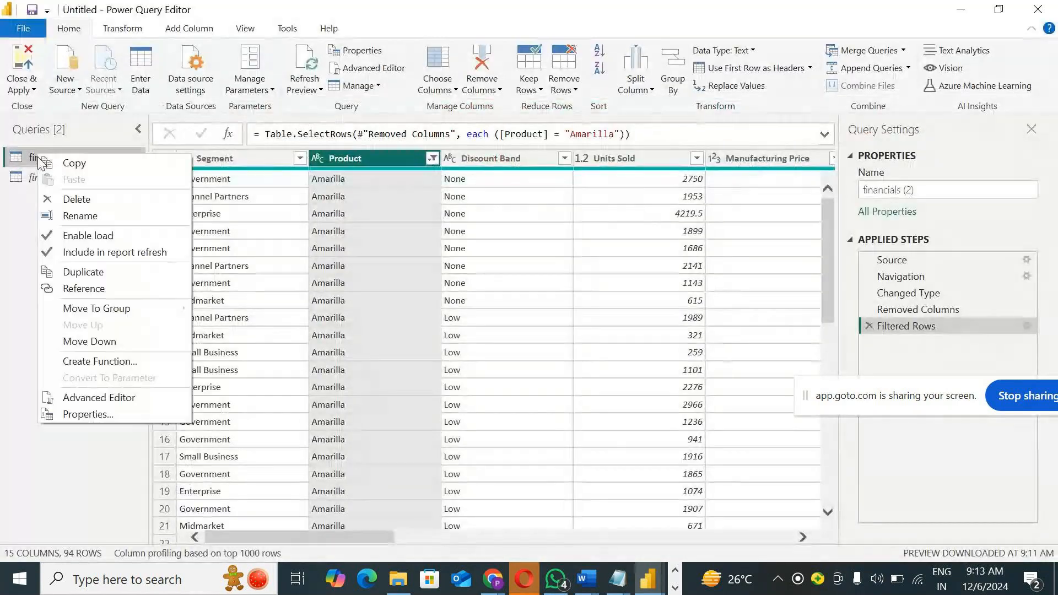
click(102, 398)
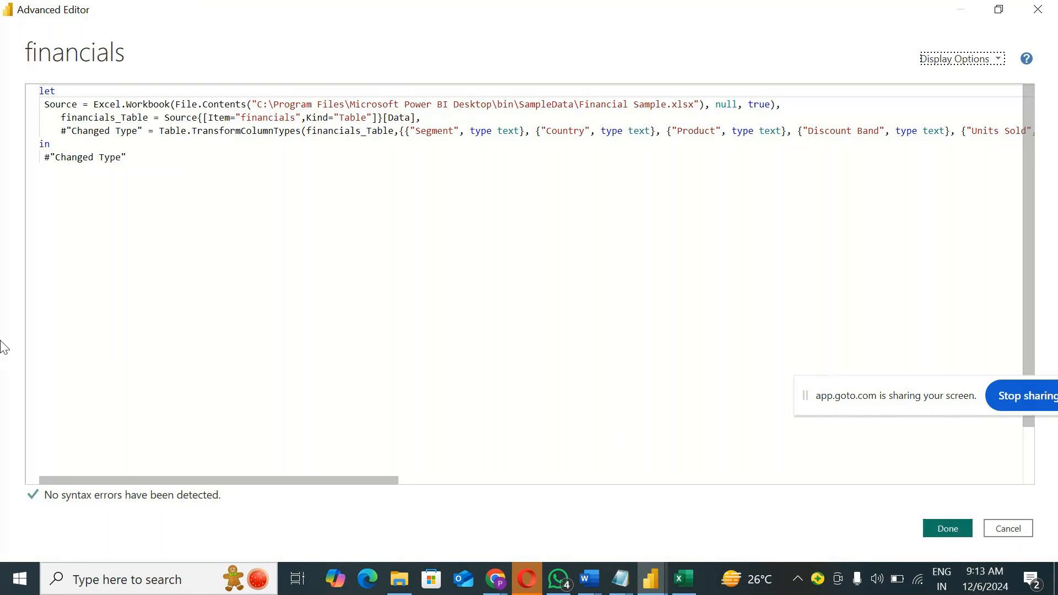
drag(191, 133, 105, 83)
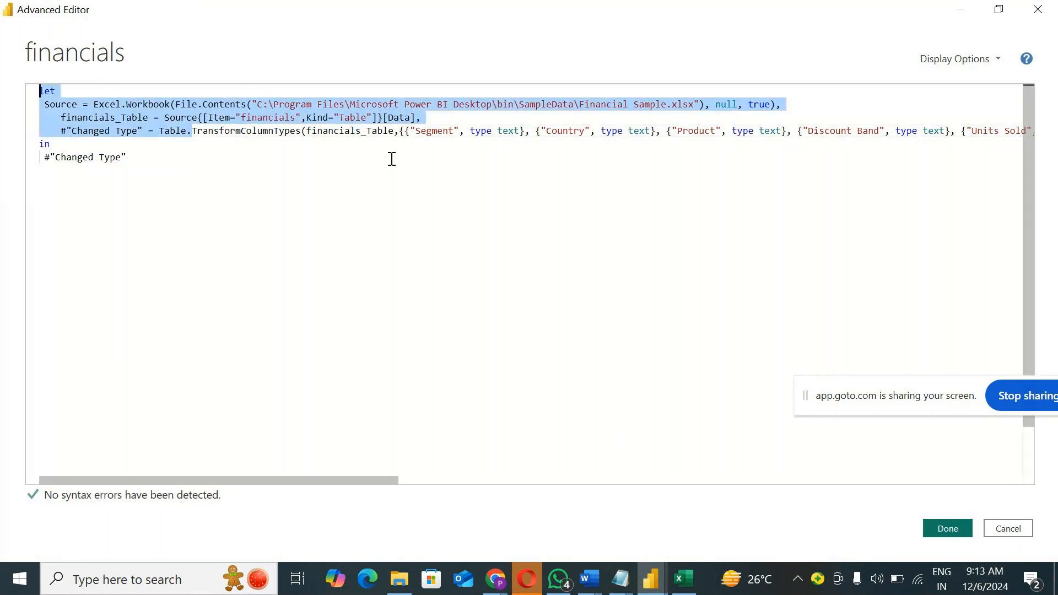
click(1009, 529)
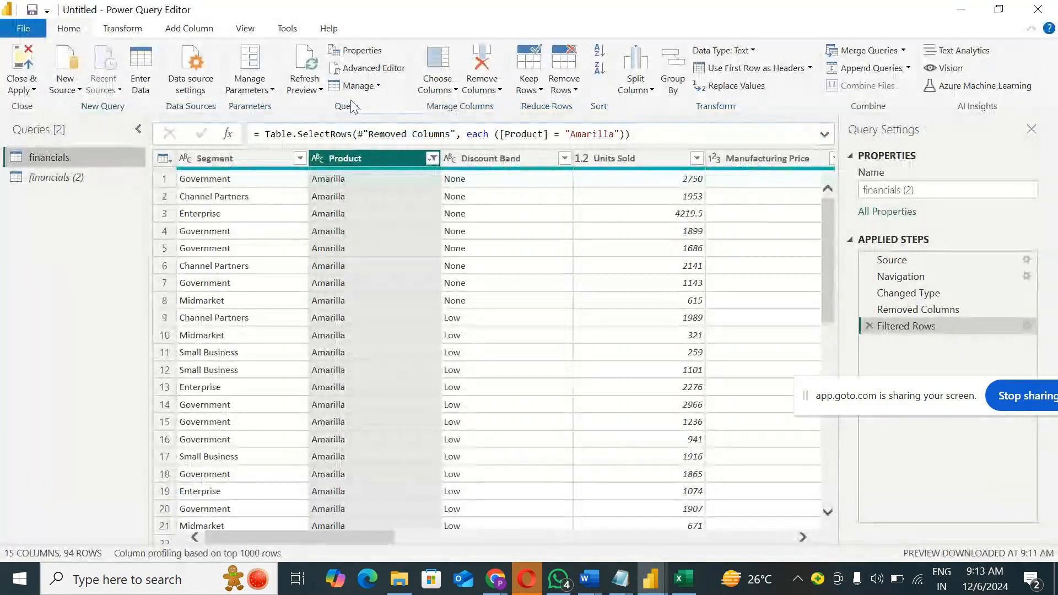
click(379, 69)
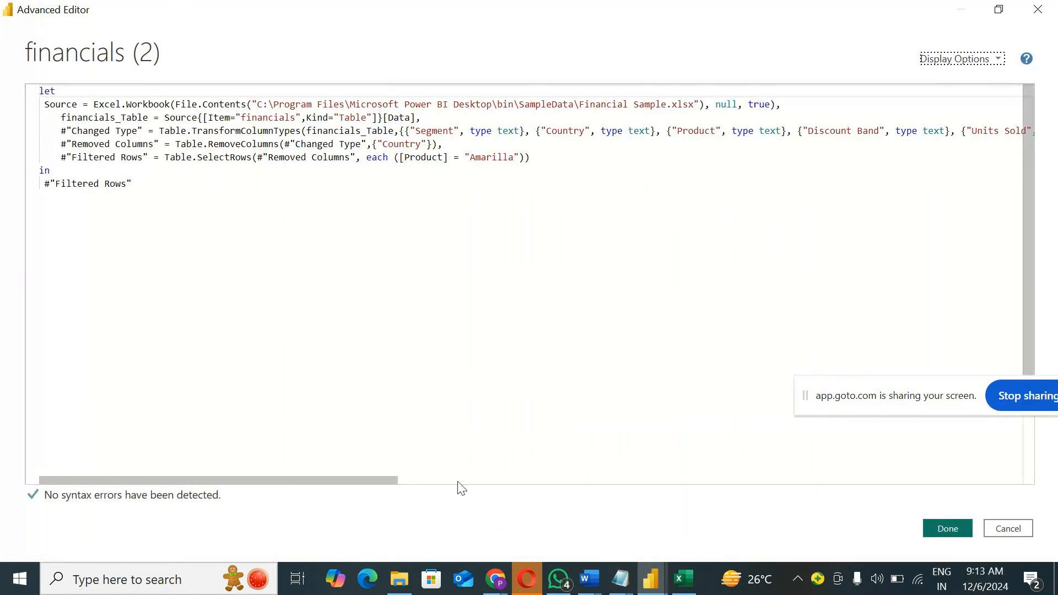
Step: Leave the code unchanged and set the financials query's name to Sales and description to NA, excluding it from report refresh
click(1007, 529)
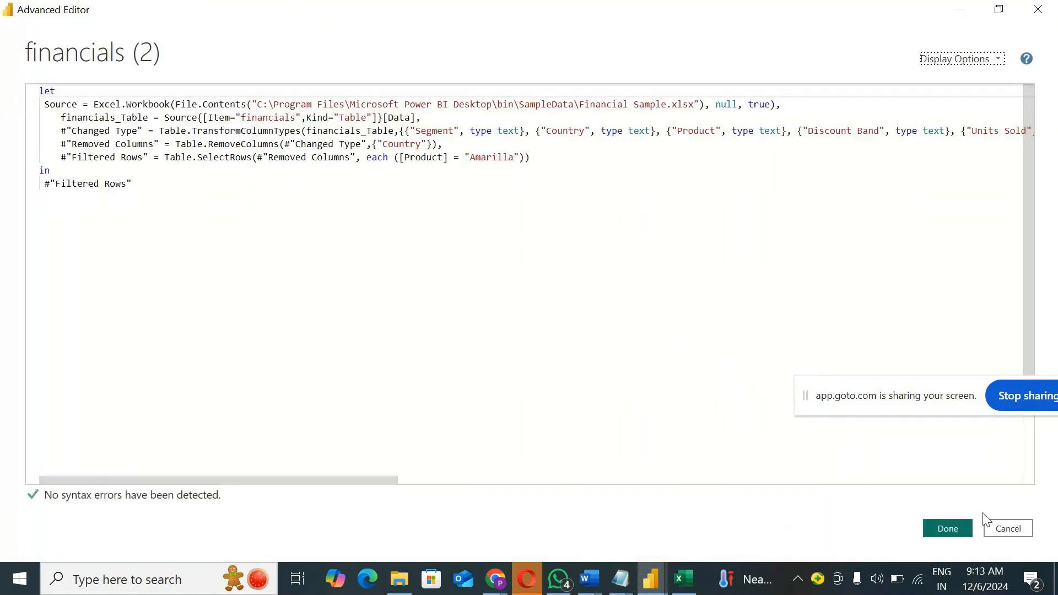
click(1008, 529)
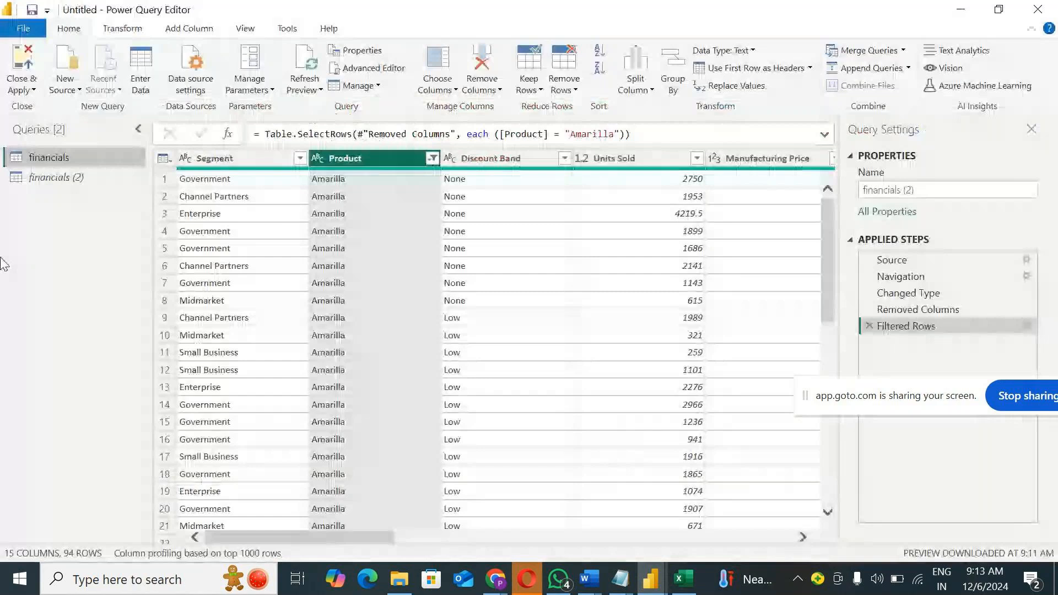
right_click(65, 156)
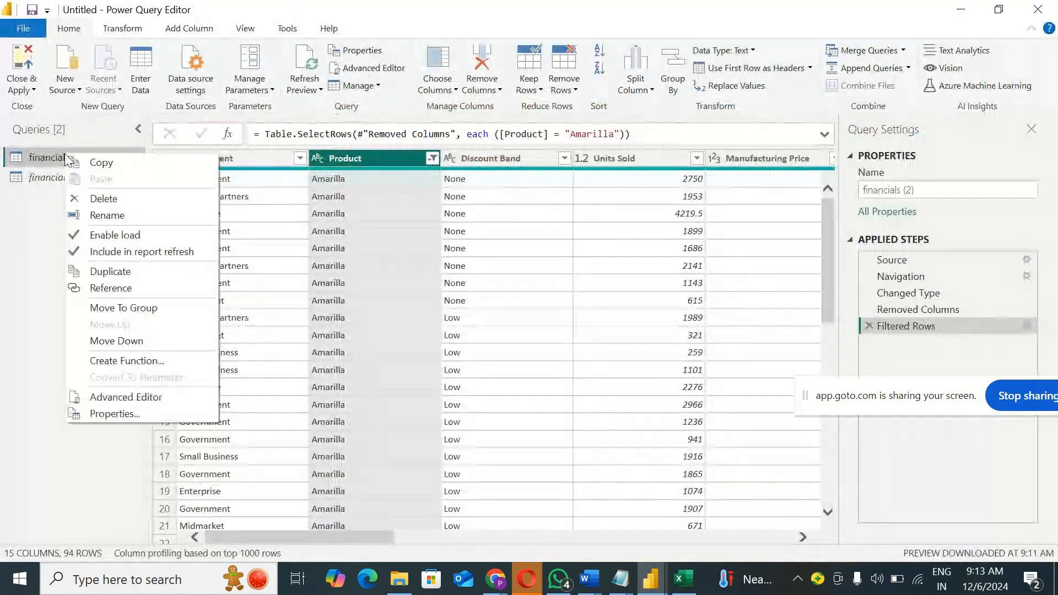
click(127, 414)
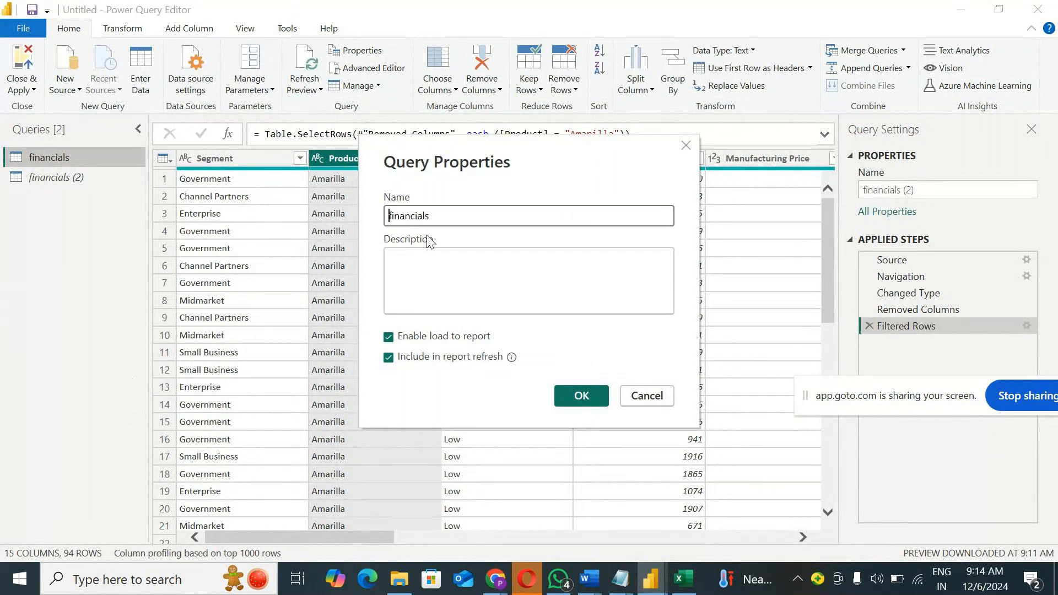
drag(435, 216, 320, 211)
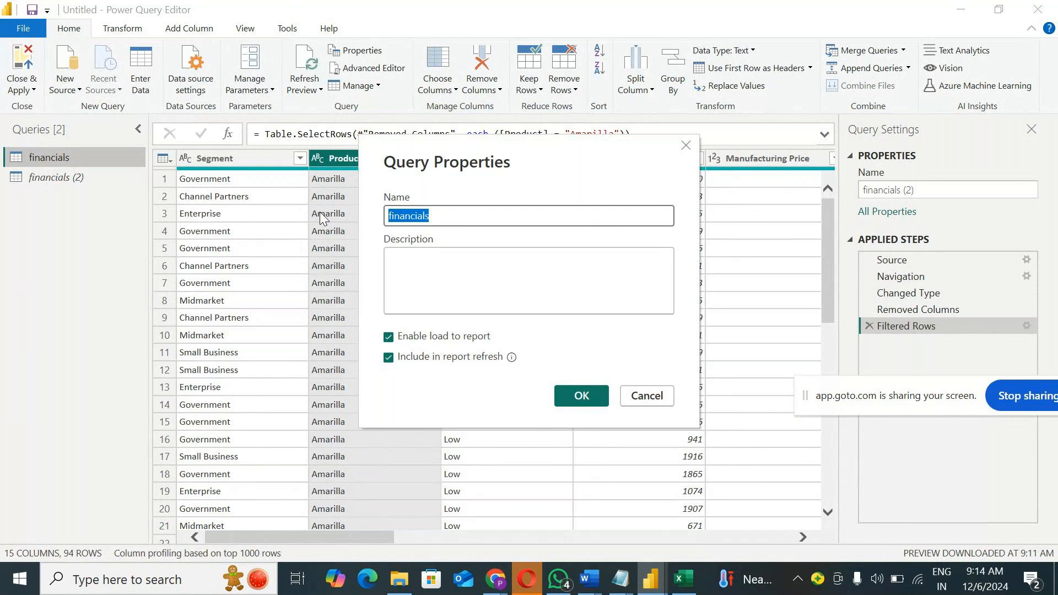
text(Sales)
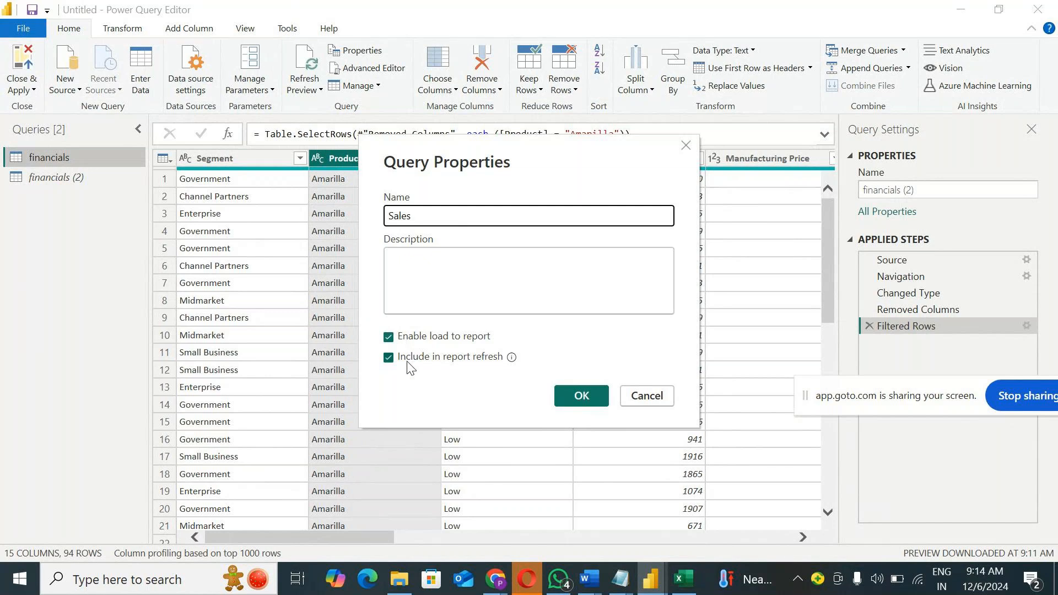
click(422, 274)
text(NA)
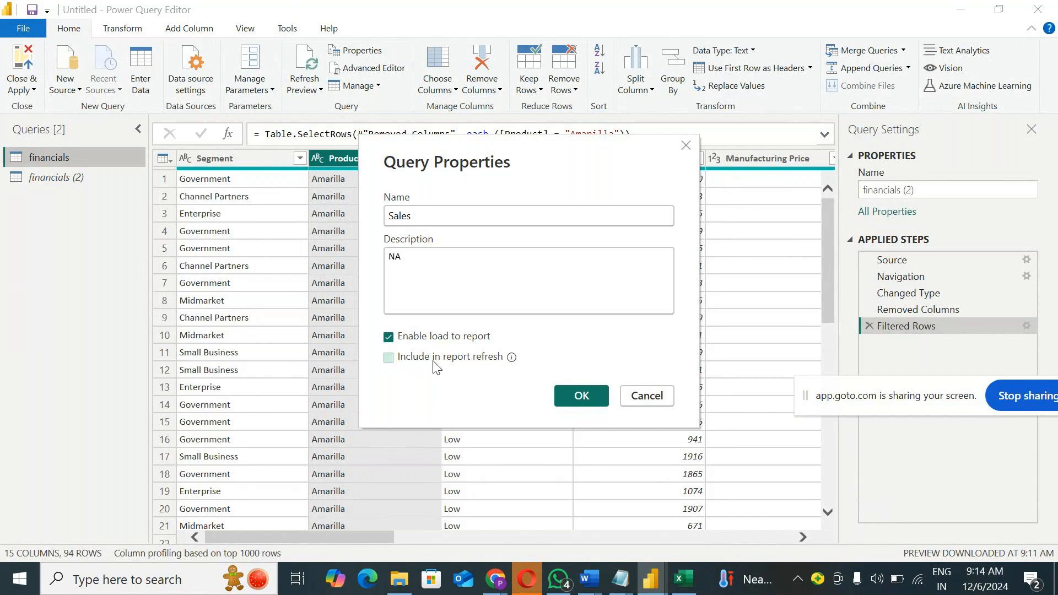
click(435, 359)
click(569, 401)
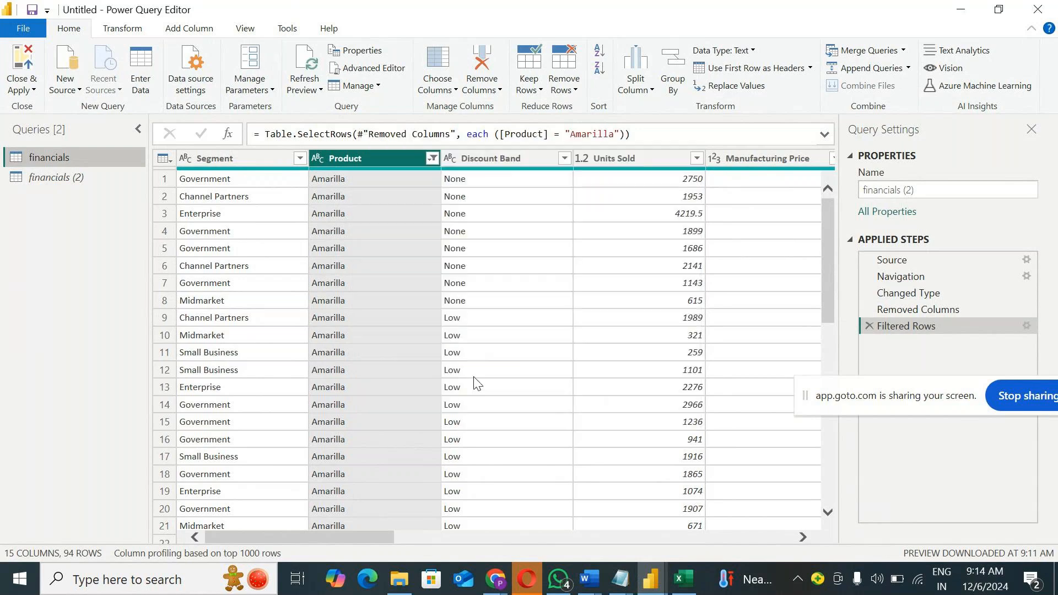
Step: Review the load, refresh and other commands available for the Sales query, along with the Transform, Tools and Add Column commands
right_click(50, 158)
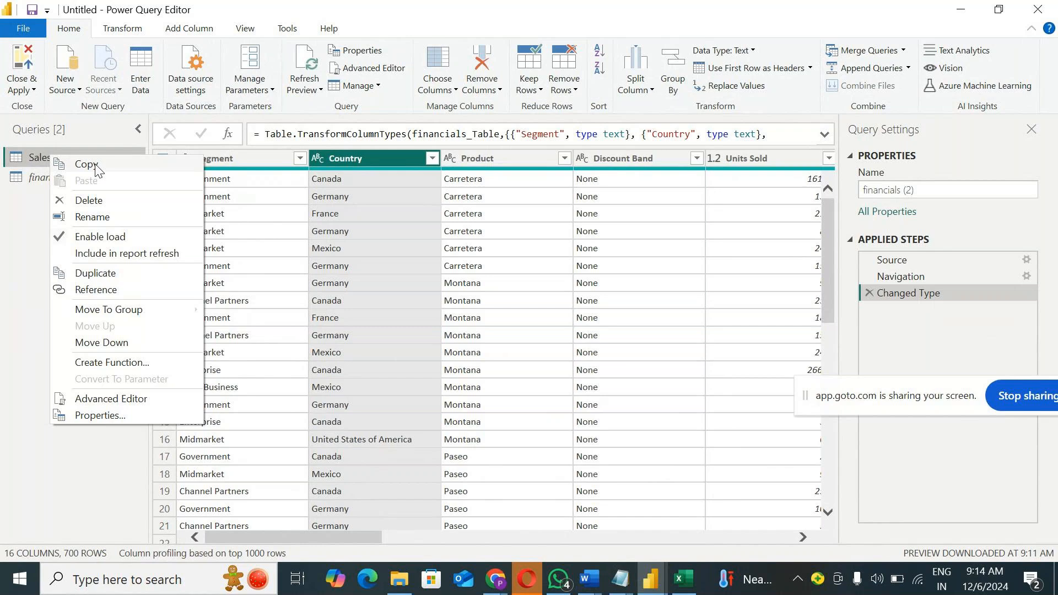
click(14, 236)
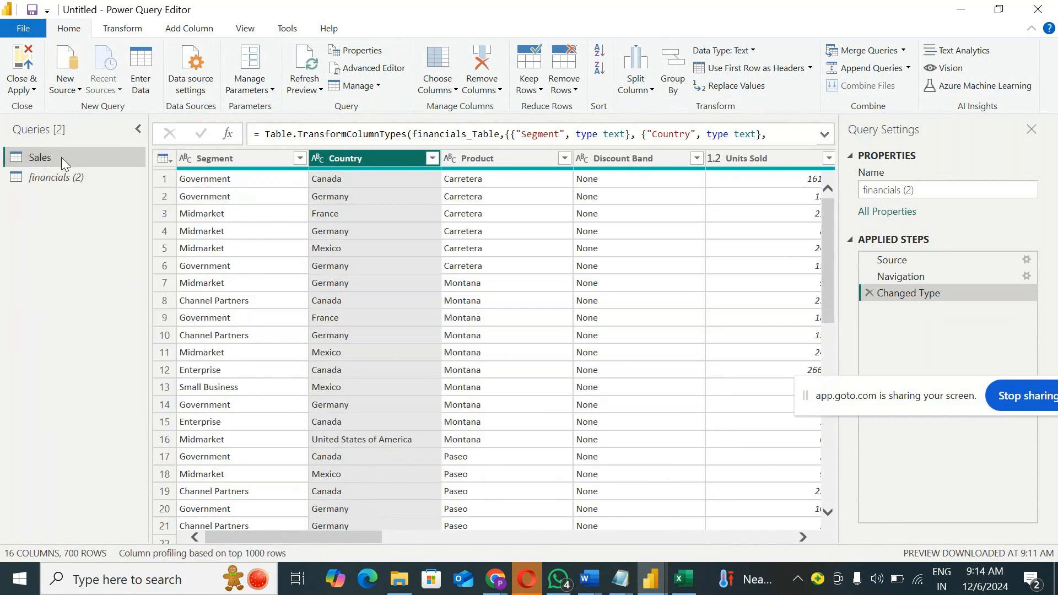
right_click(59, 157)
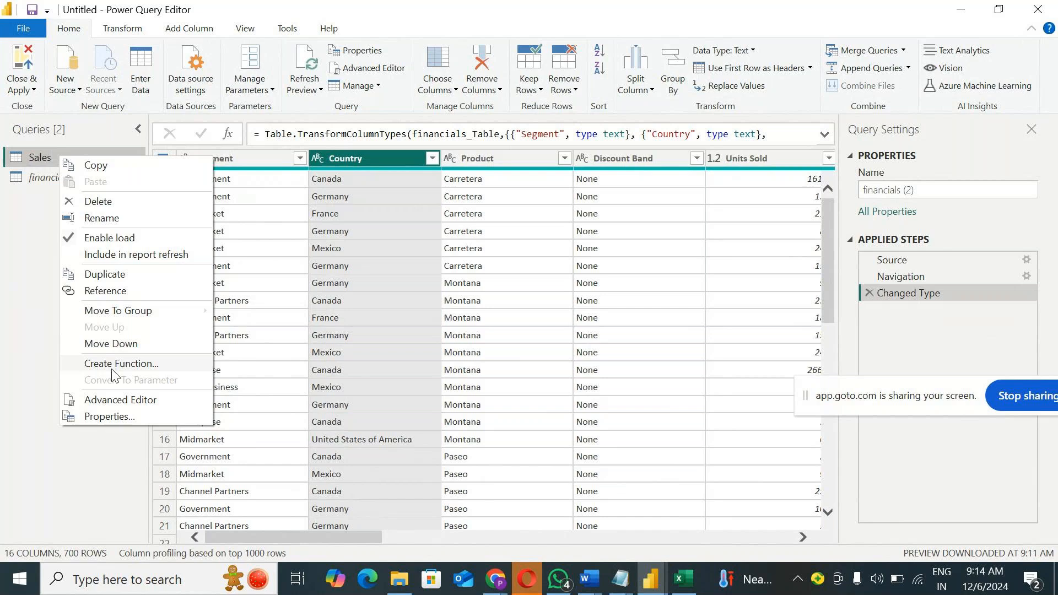
click(116, 31)
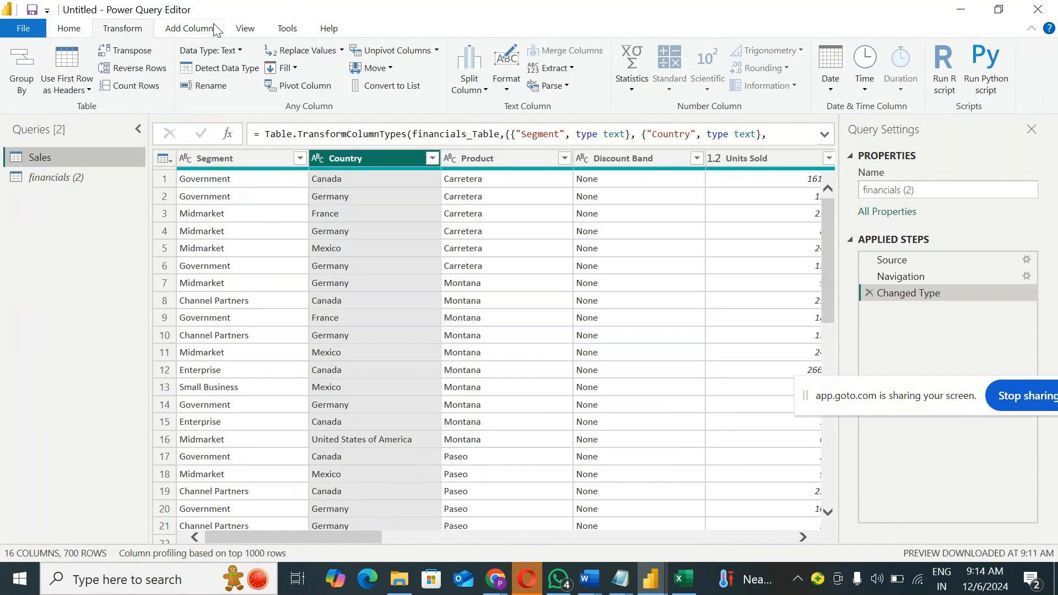
scroll(215, 30, down, 3)
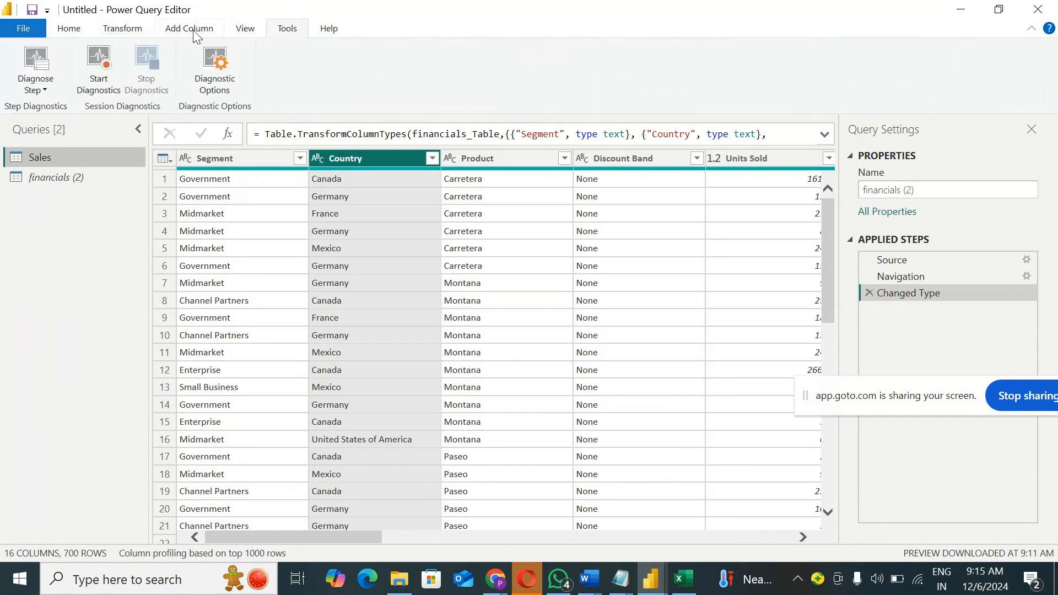
click(194, 33)
click(142, 28)
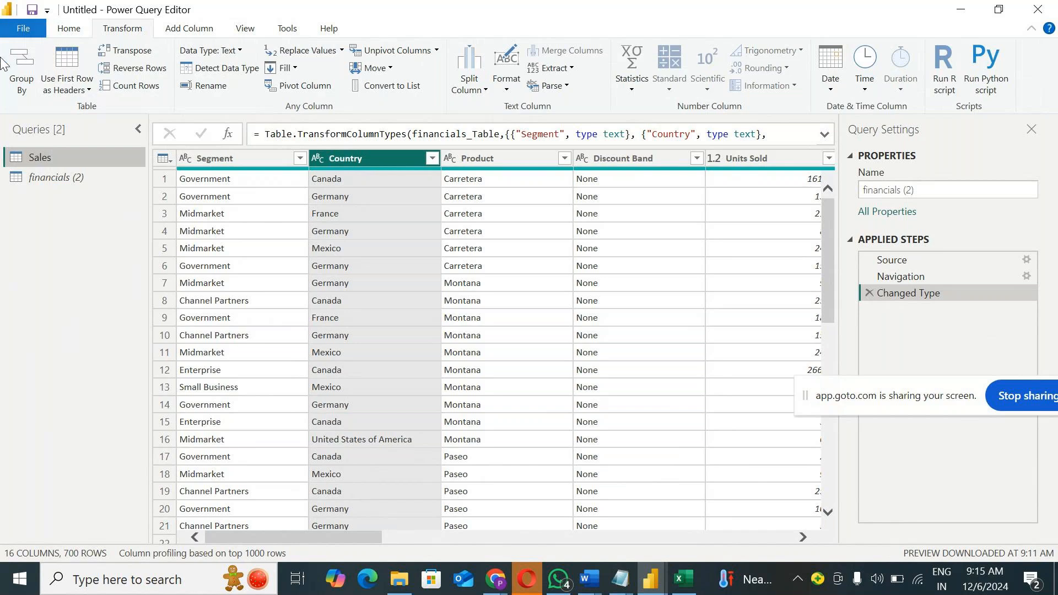
right_click(89, 157)
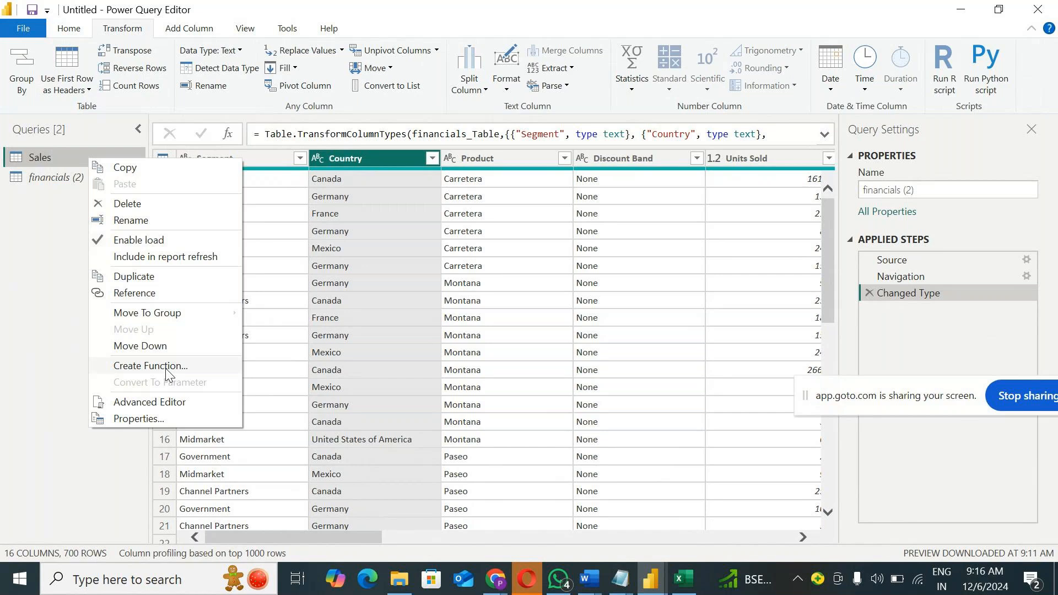
click(57, 411)
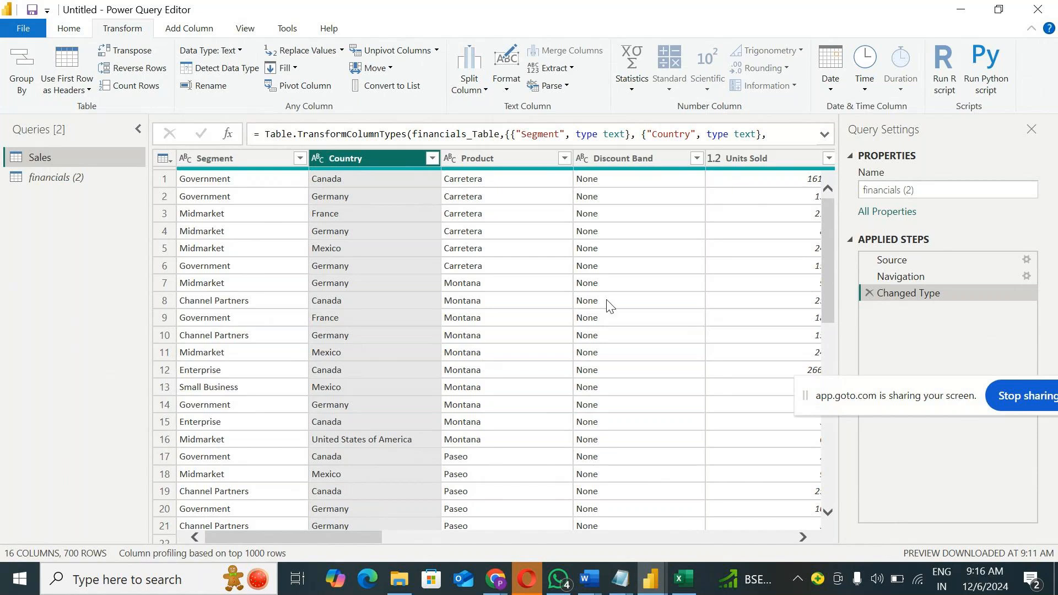
Step: Inspect the M code of the Sales query without changing it, and review the query's available commands
right_click(59, 163)
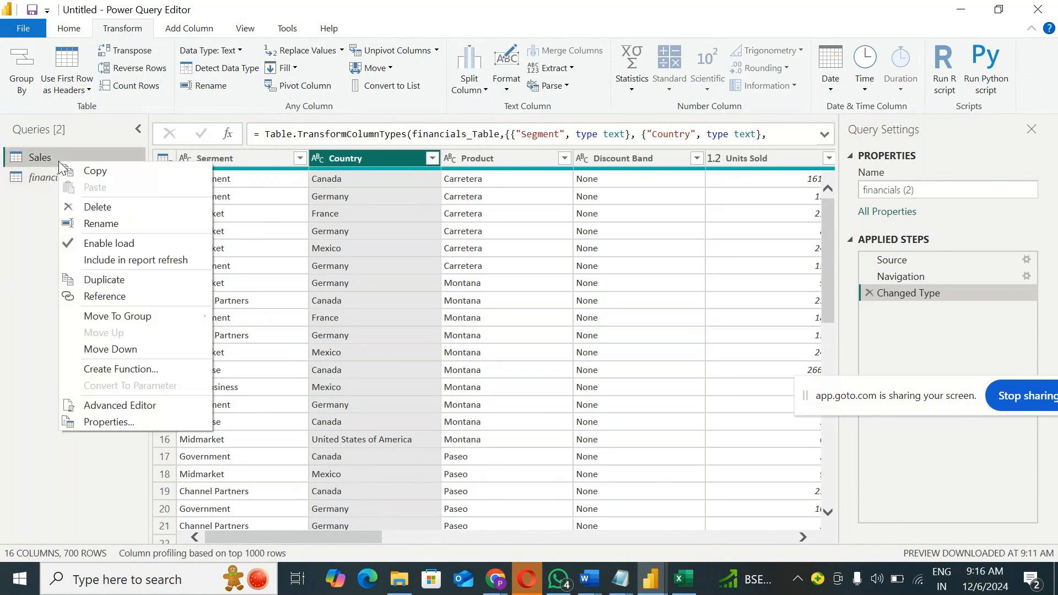
click(147, 408)
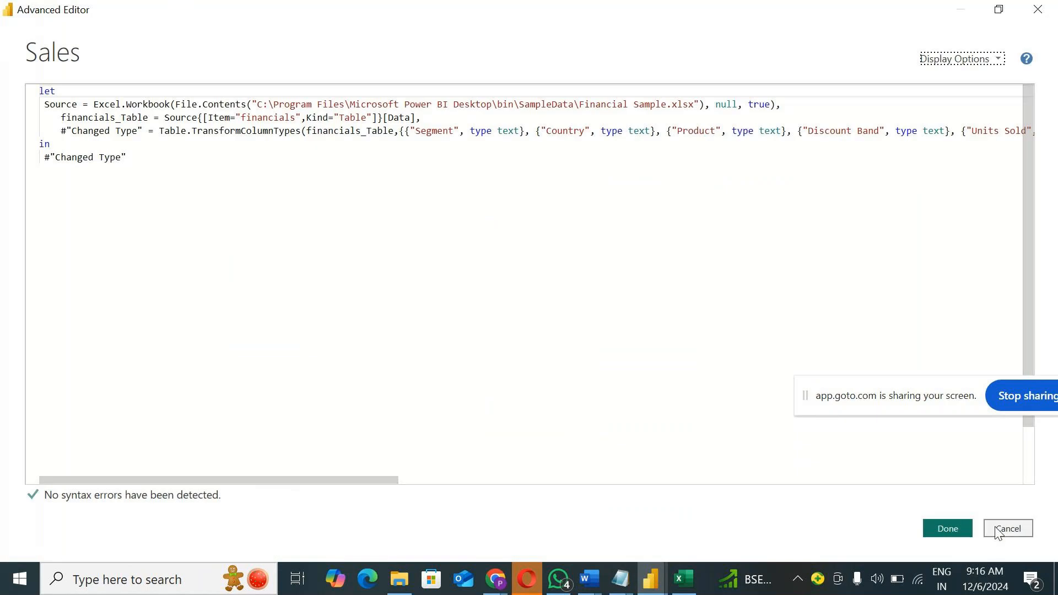
click(999, 531)
right_click(33, 156)
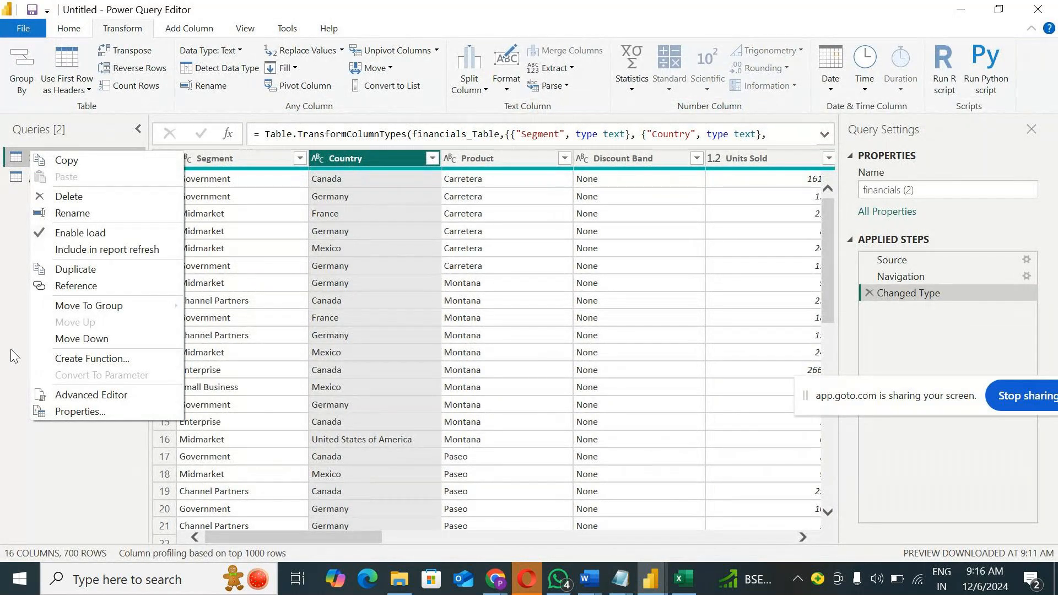
click(5, 262)
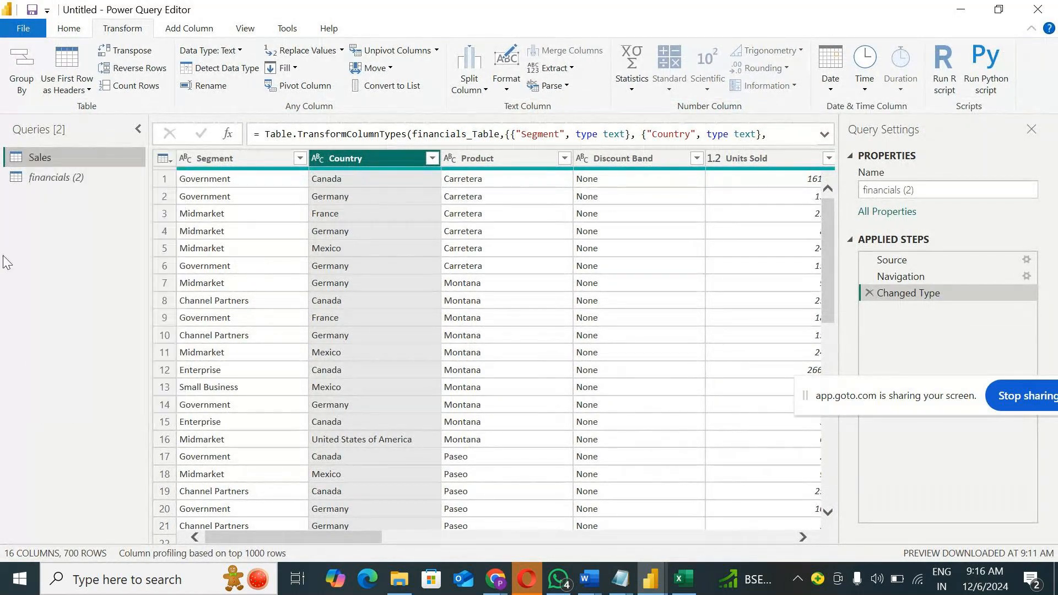
right_click(54, 160)
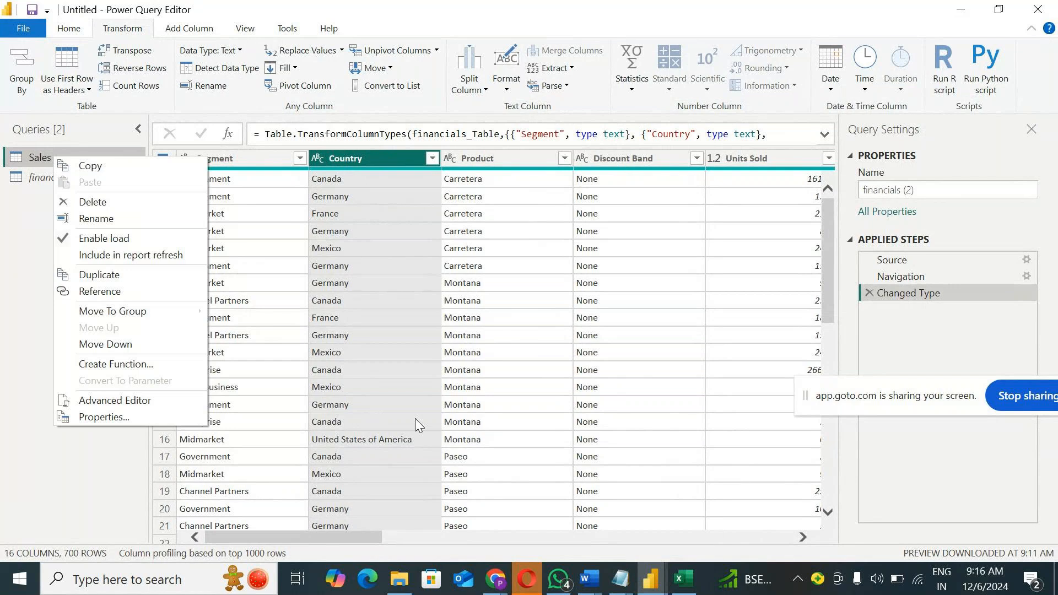
Step: Switch to the GoTo Meeting window to check the participants' chat reply, and minimize it to return to Power Query
mouse_move(495, 586)
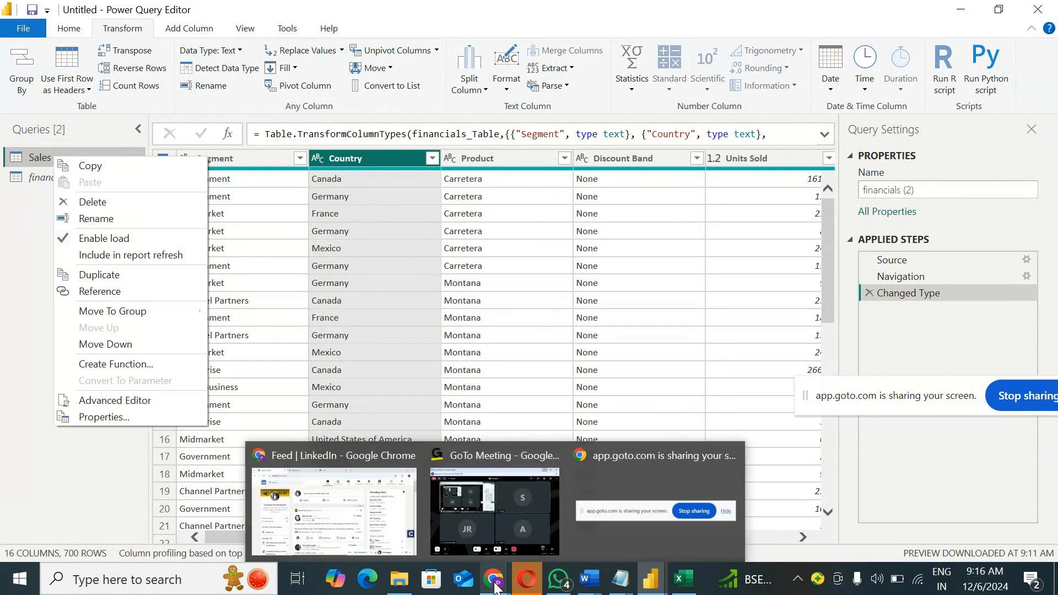
click(492, 531)
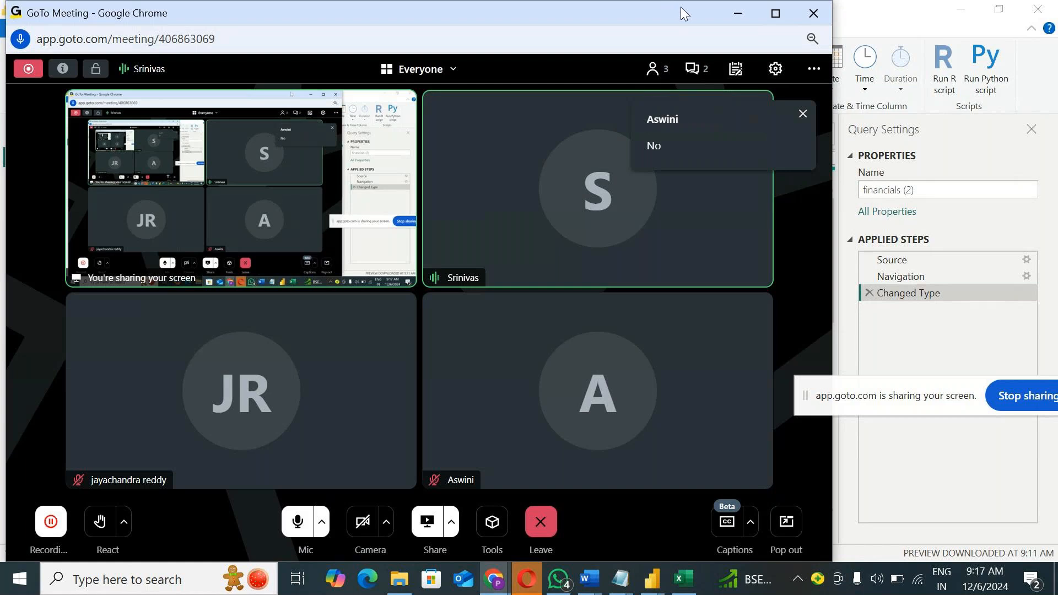
click(740, 11)
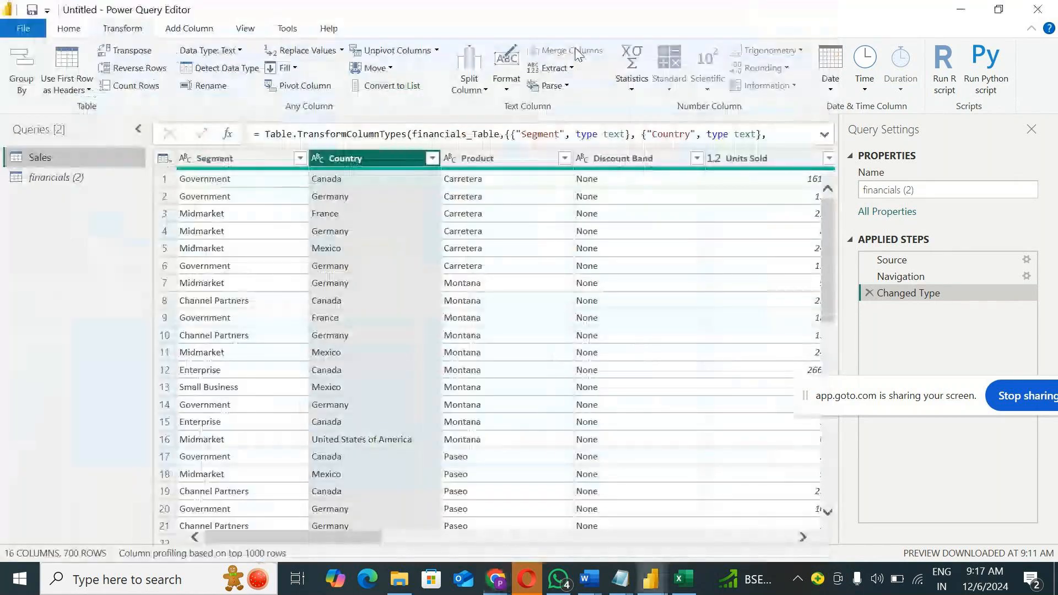
right_click(61, 157)
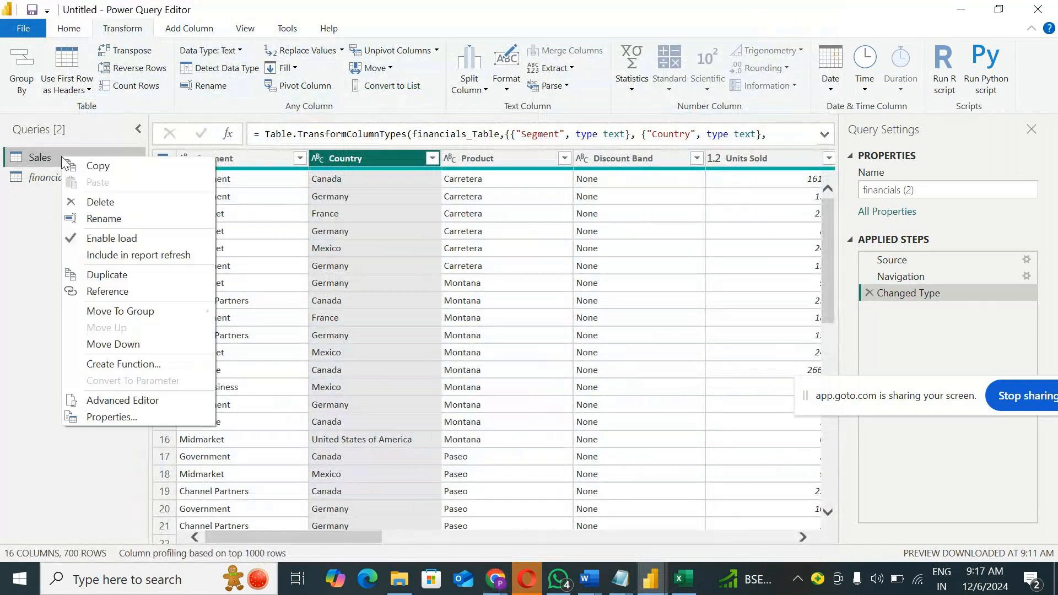
right_click(22, 157)
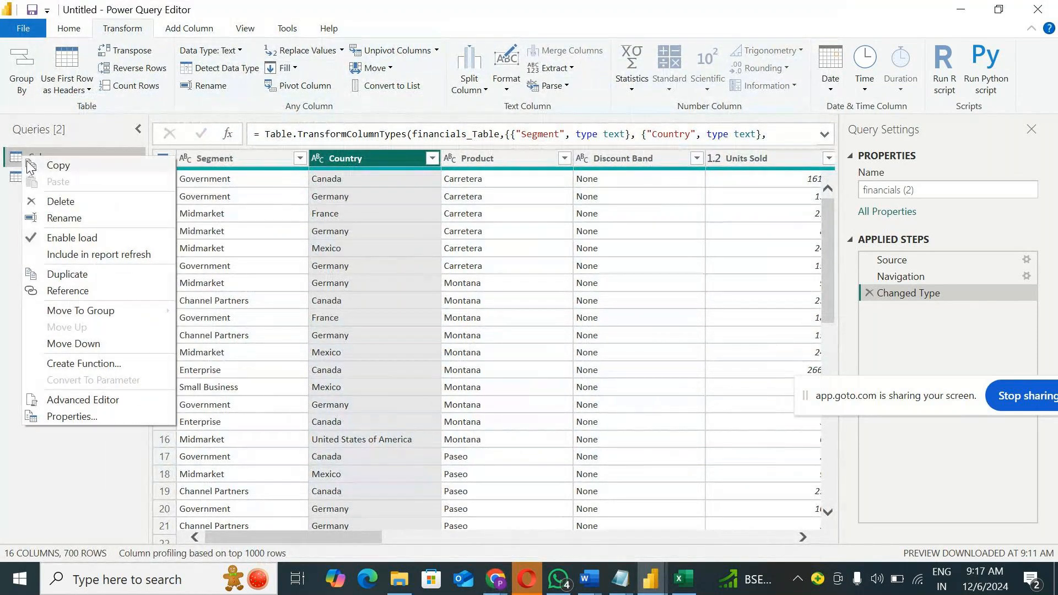
click(28, 164)
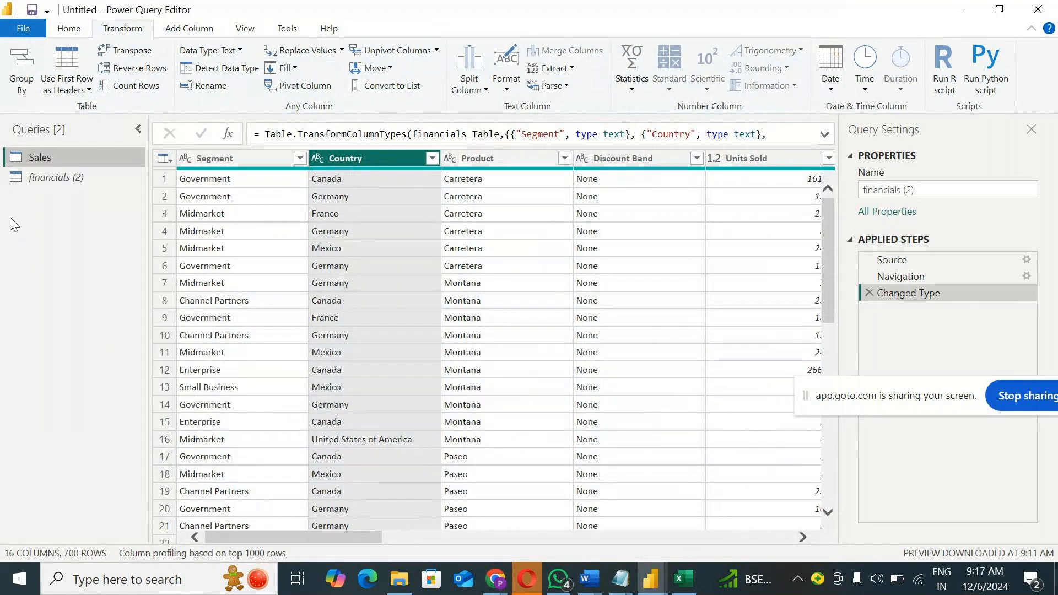
Step: Try removing empty values from the Country column of Sales, and delete the resulting Filtered Rows step
click(433, 159)
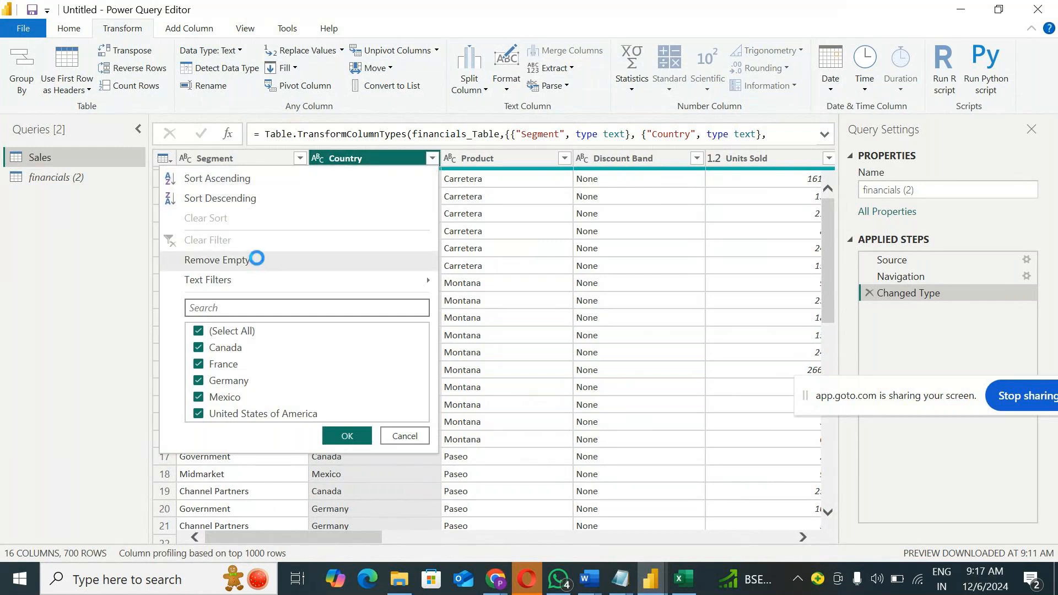
click(259, 263)
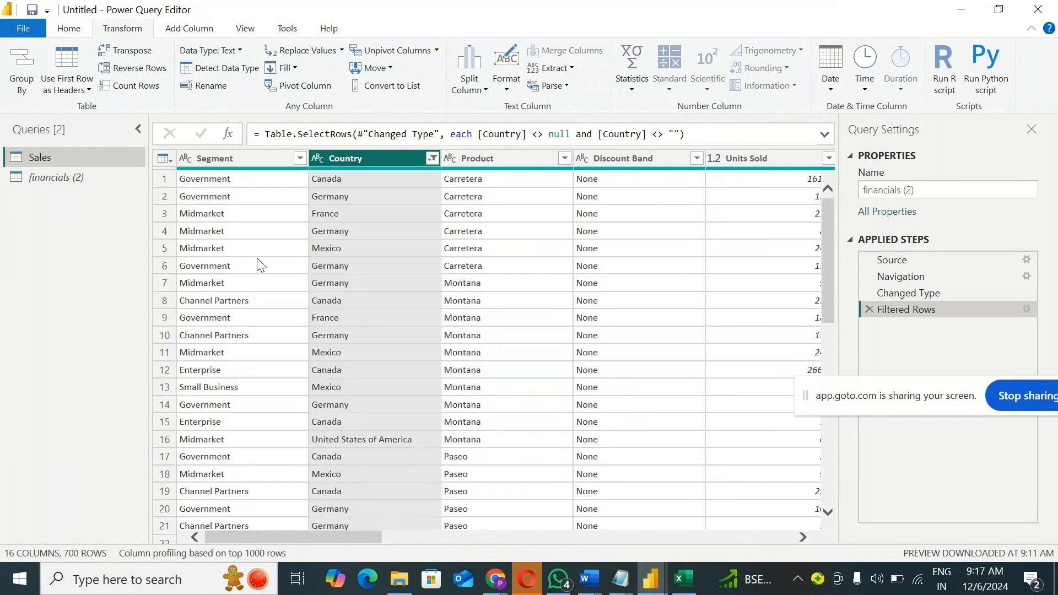
click(434, 160)
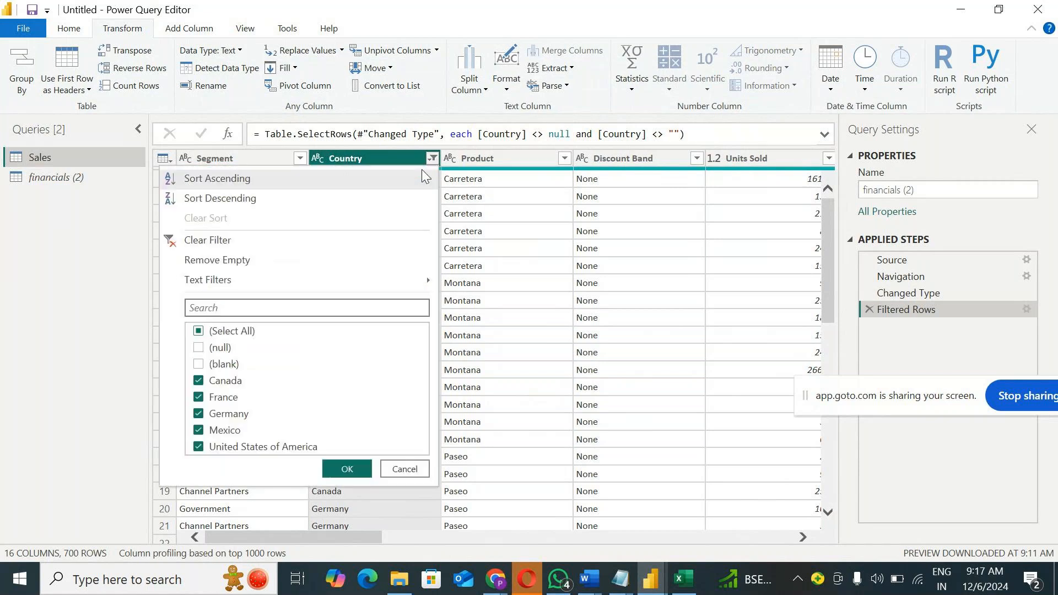
click(402, 473)
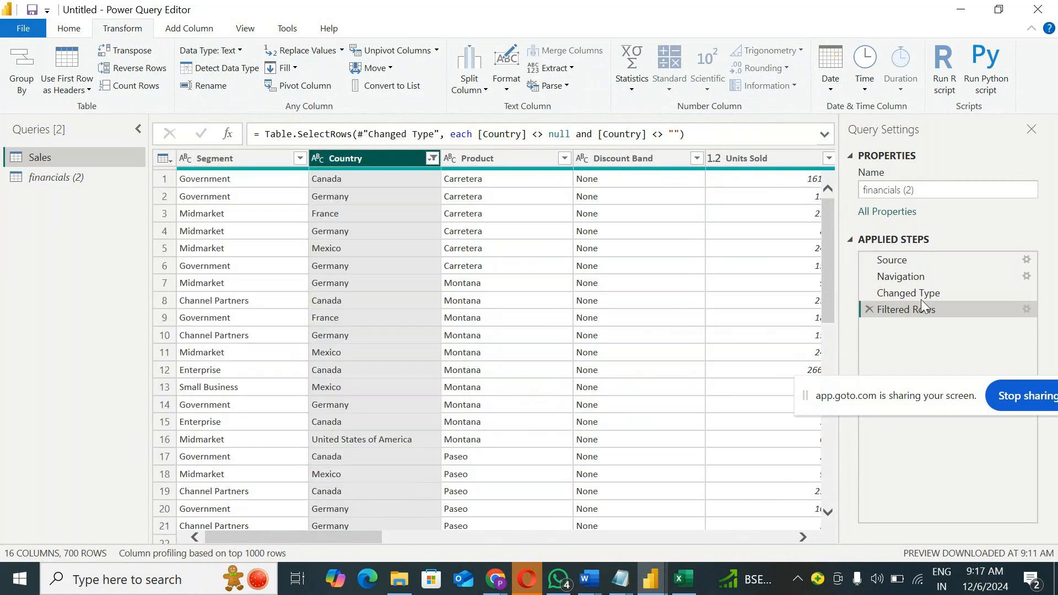
click(871, 309)
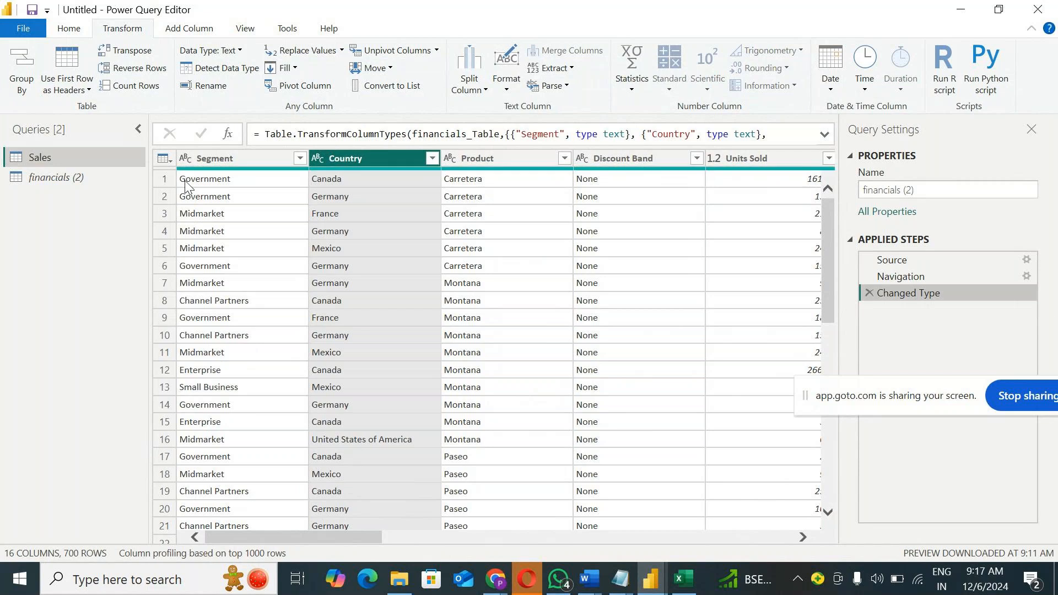
Step: Sort the Country column of Sales descending and then ascending, and clear the sort
click(432, 159)
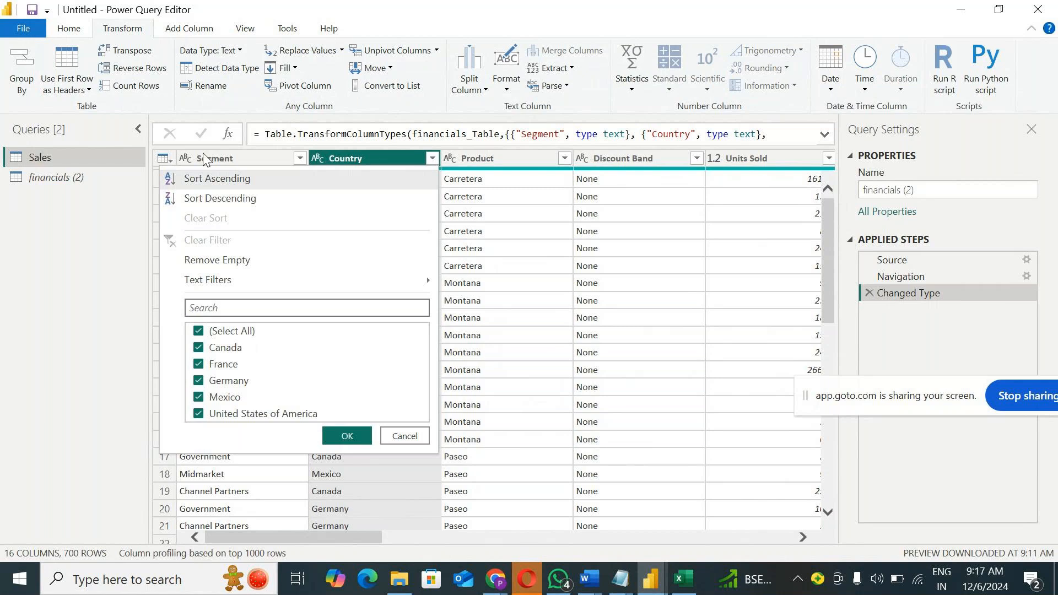
click(241, 197)
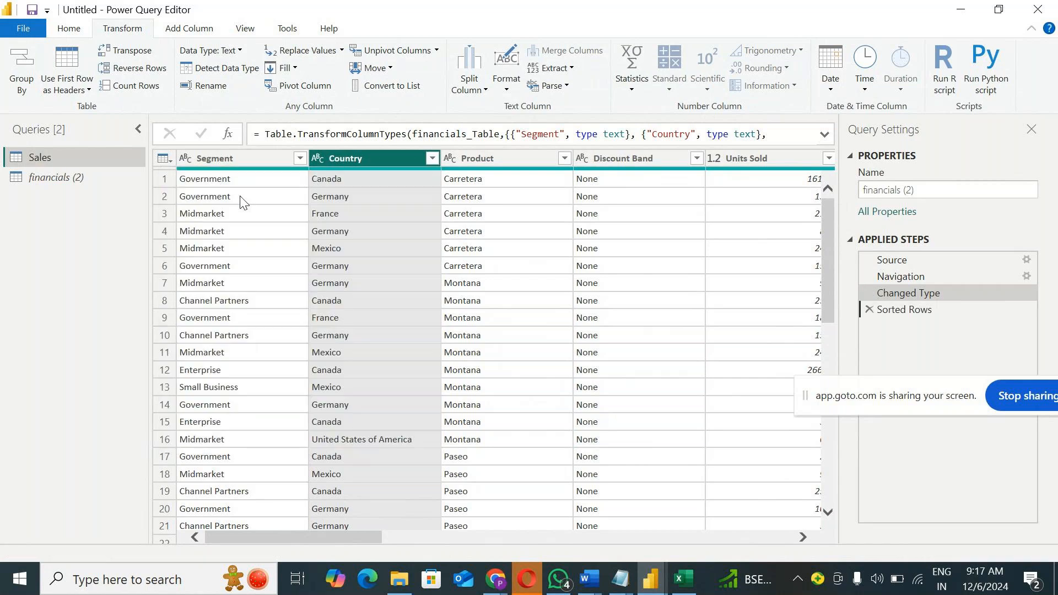
click(432, 158)
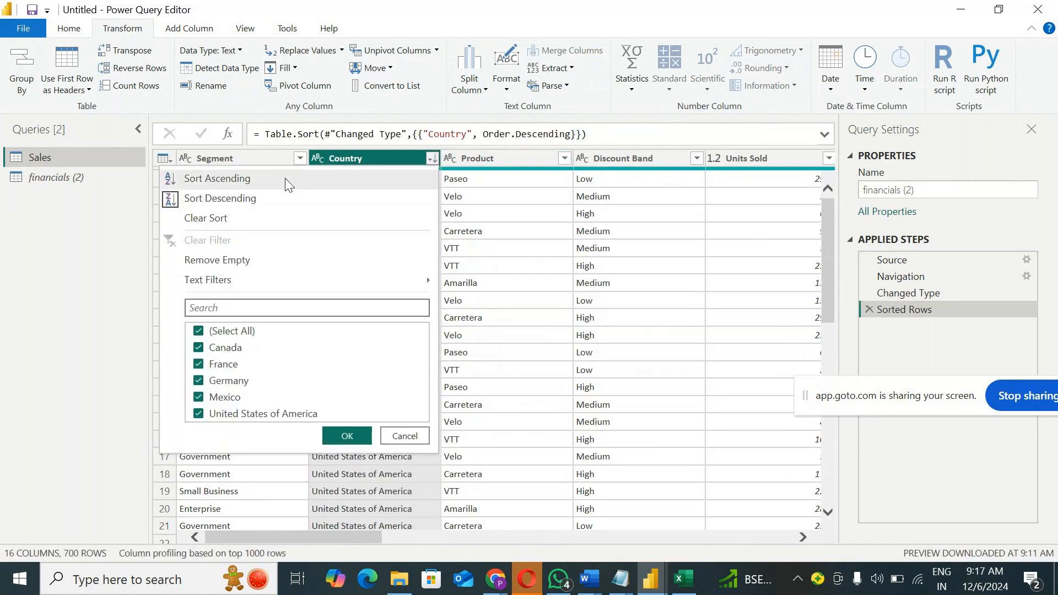
click(285, 178)
click(432, 158)
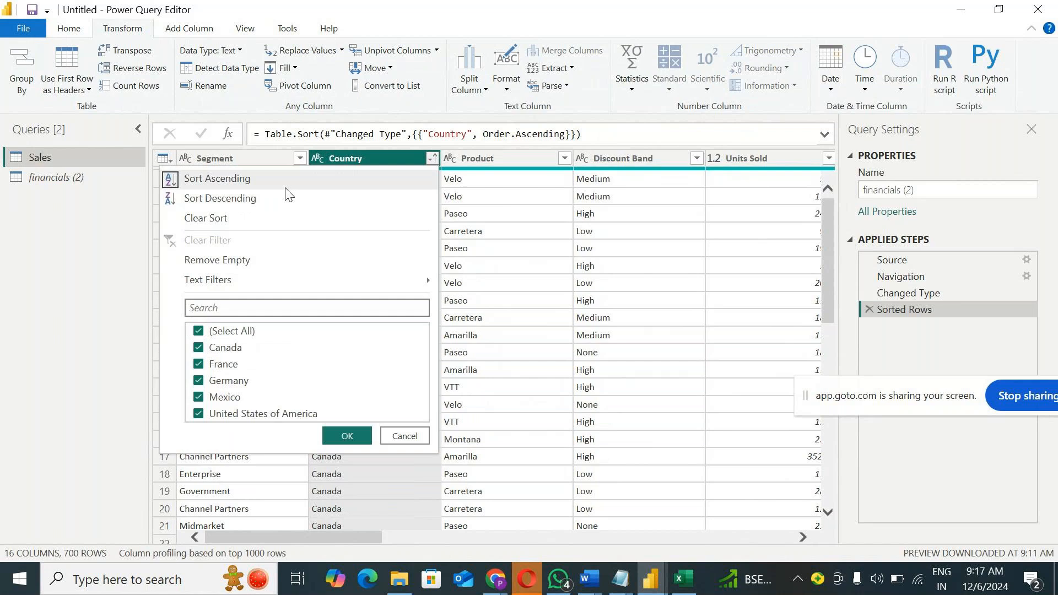
click(203, 222)
Step: Filter the Country column to keep only Canada and France, and delete the resulting Filtered Rows step
click(432, 158)
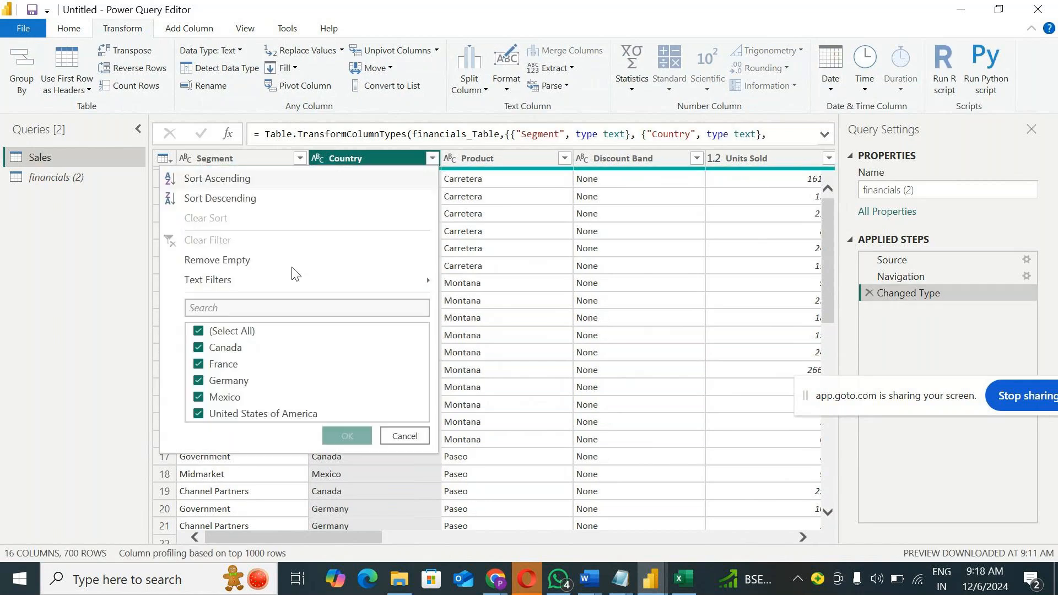
click(210, 331)
click(220, 348)
click(220, 364)
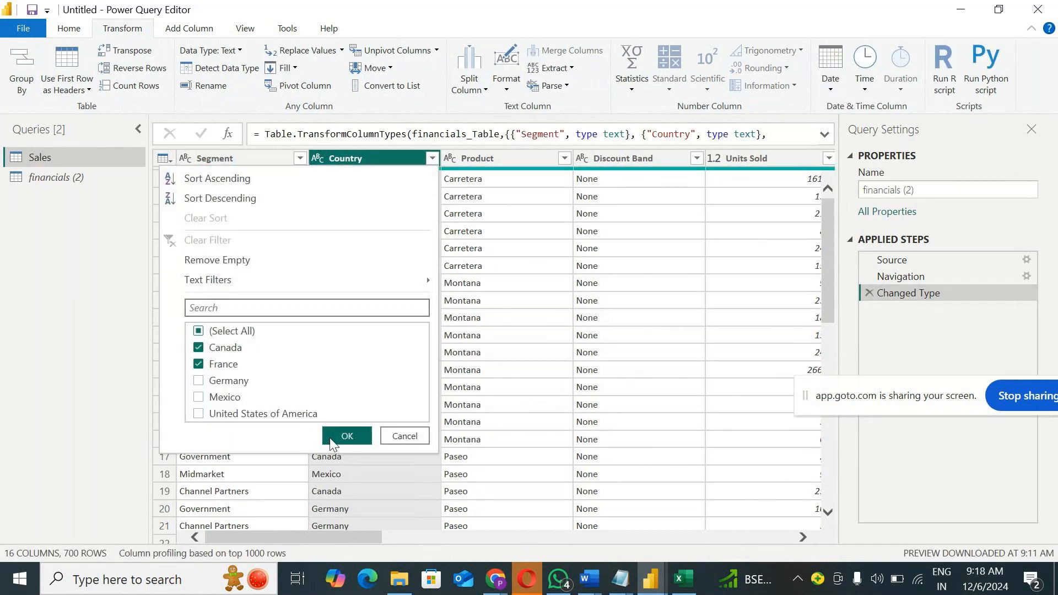
click(347, 436)
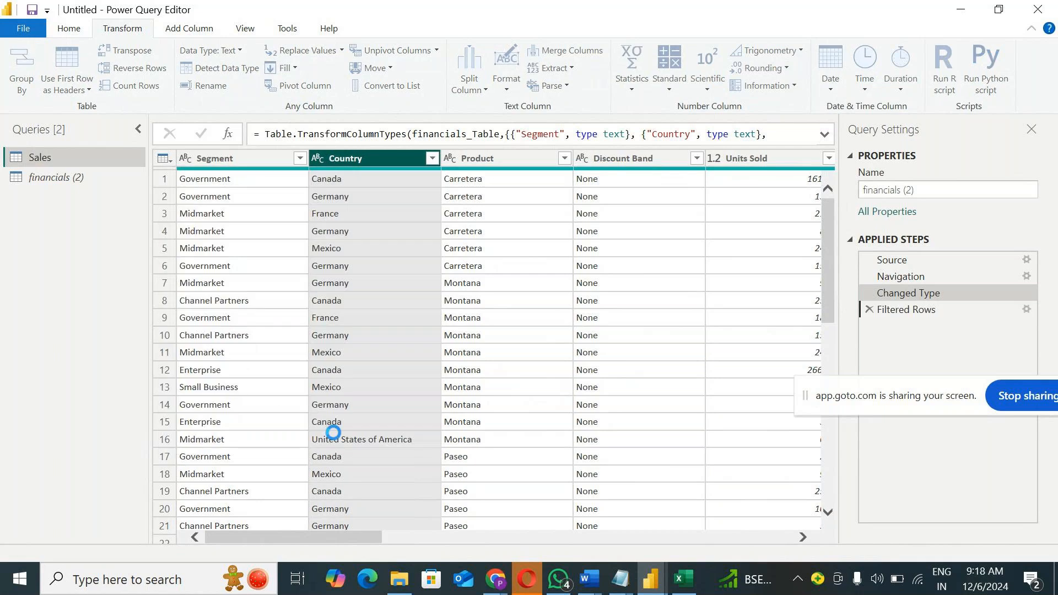
click(870, 309)
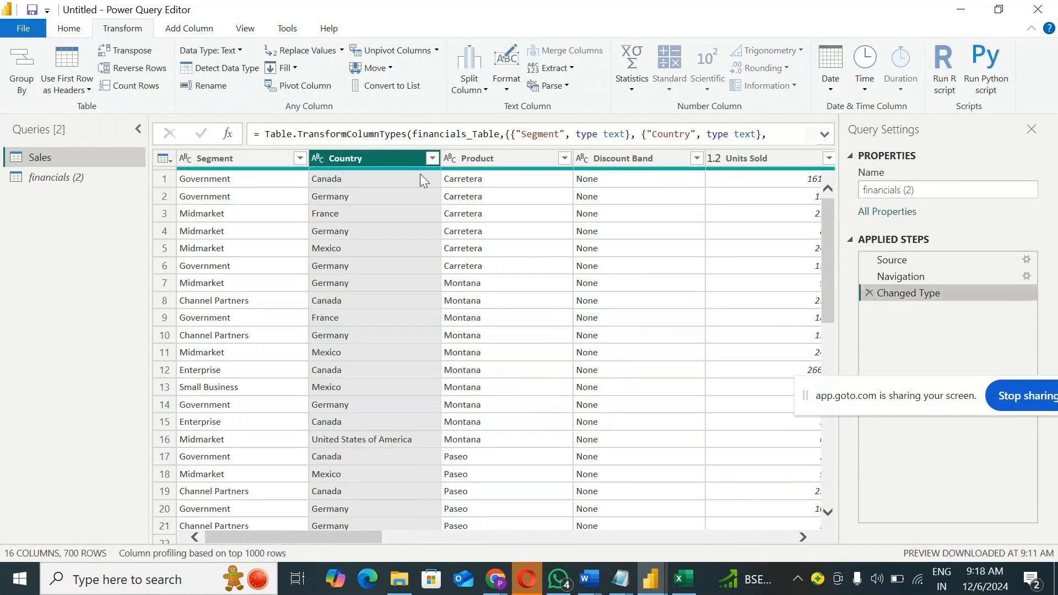
Step: Filter the Country column to keep only Canada and Germany, and delete the resulting Filtered Rows step
click(431, 158)
click(229, 331)
click(227, 347)
click(228, 381)
click(343, 441)
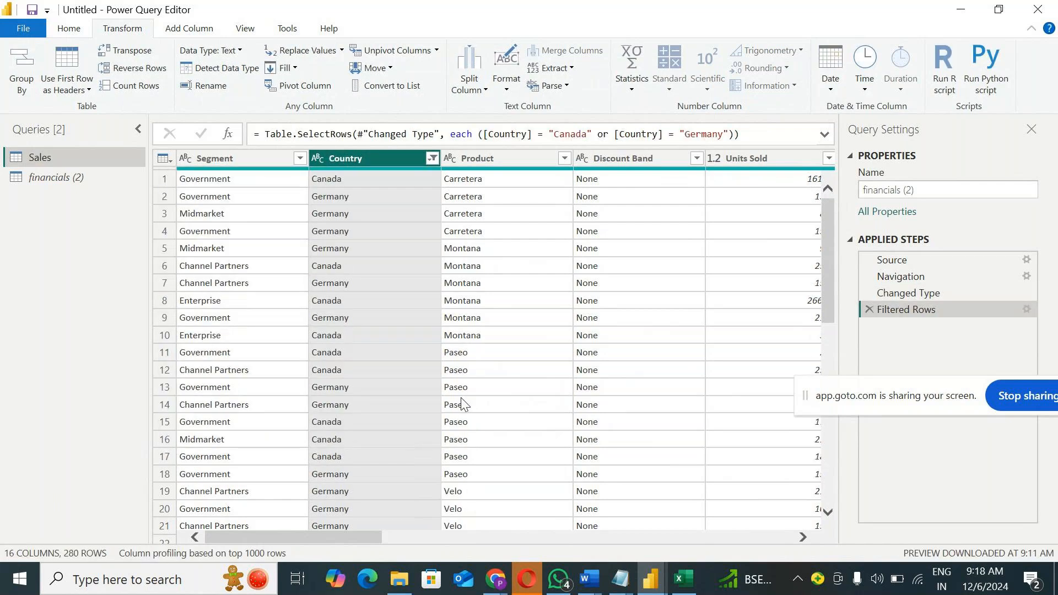
key(Delete)
Step: Apply a text filter keeping rows where Country contains "a", check the remaining countries, and delete the Filtered Rows step
click(431, 158)
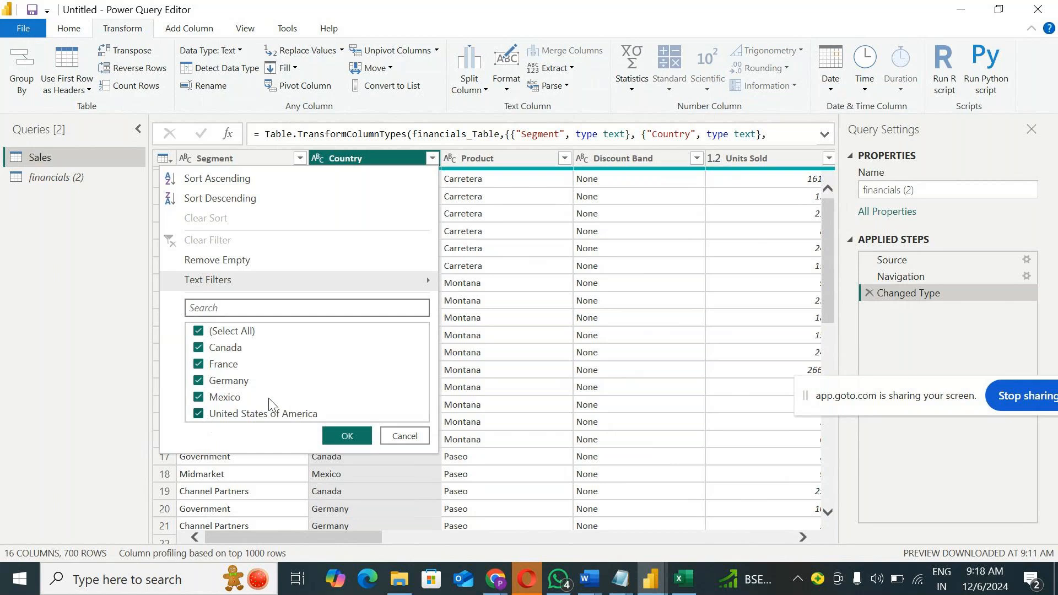
click(56, 321)
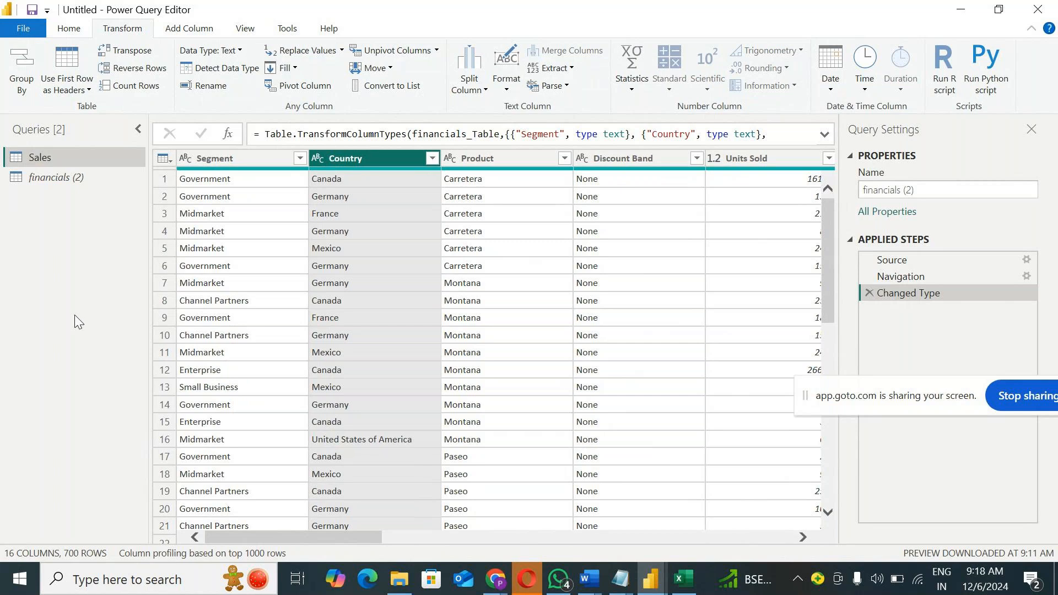
click(433, 158)
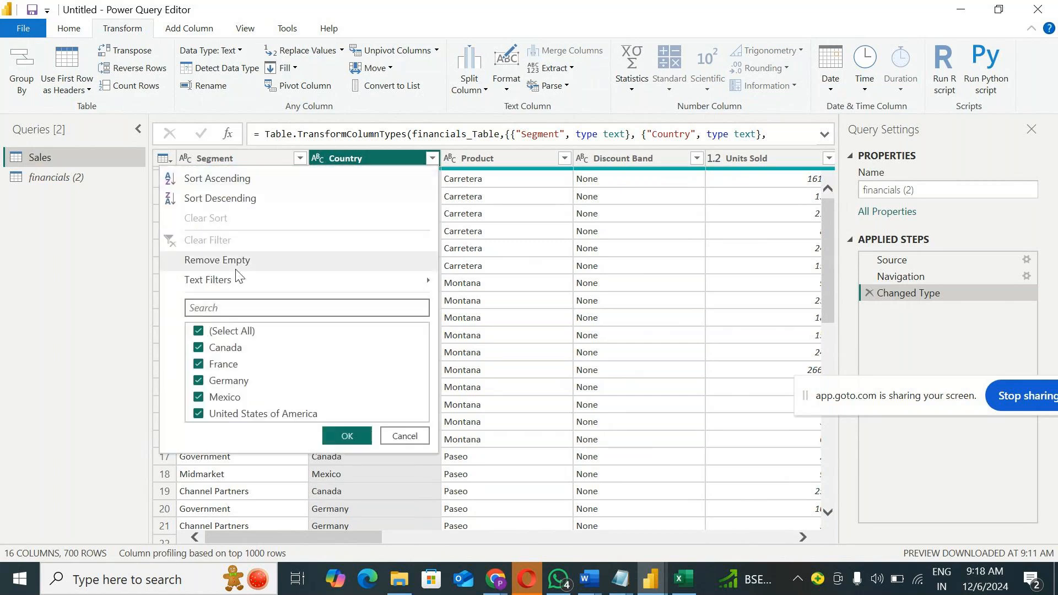
mouse_move(232, 287)
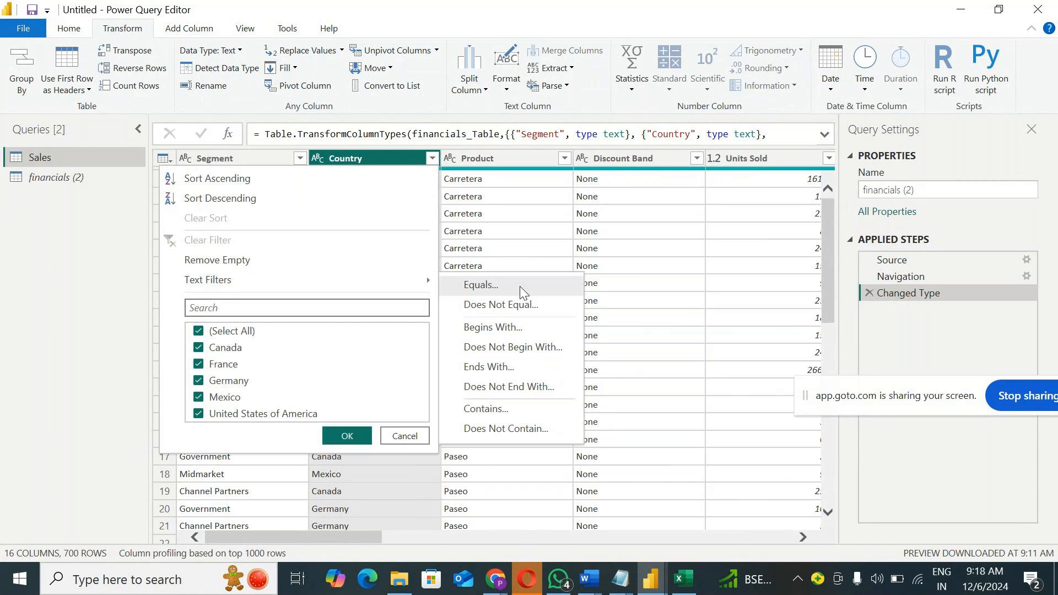
click(488, 409)
click(471, 282)
text(a)
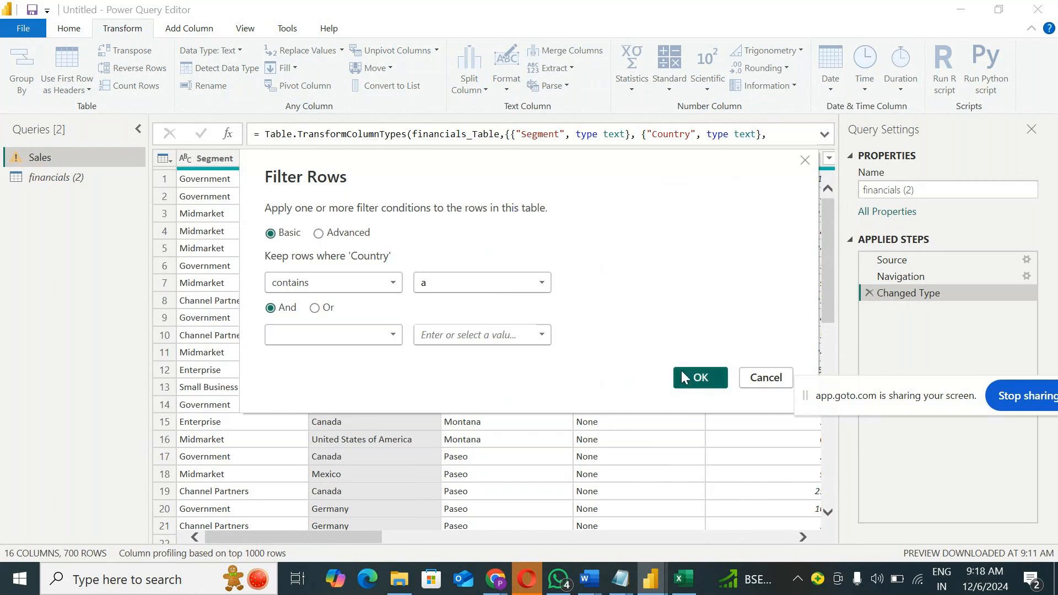
click(683, 377)
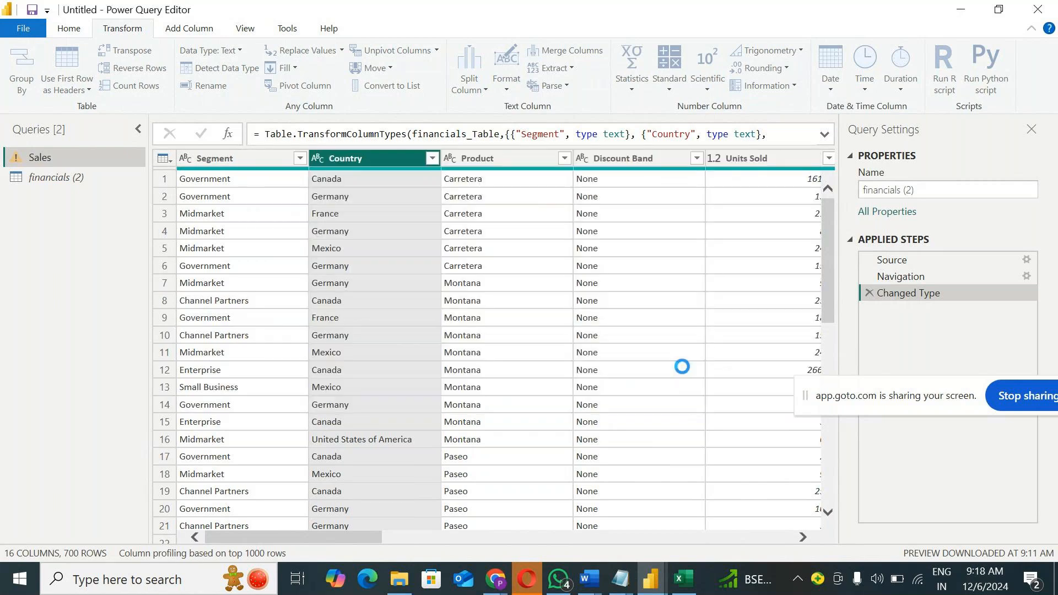
click(433, 158)
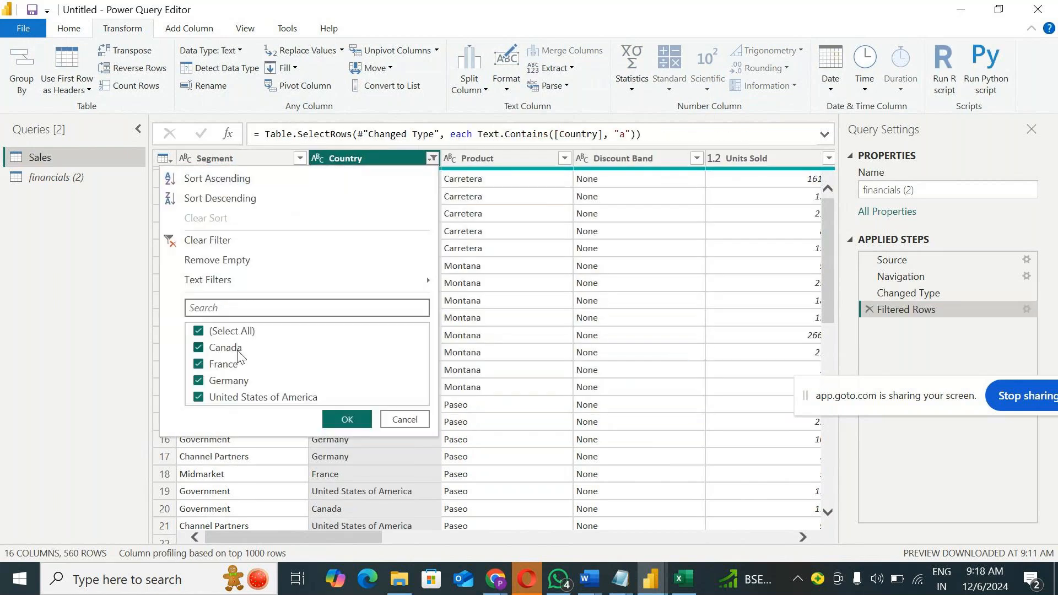
click(868, 309)
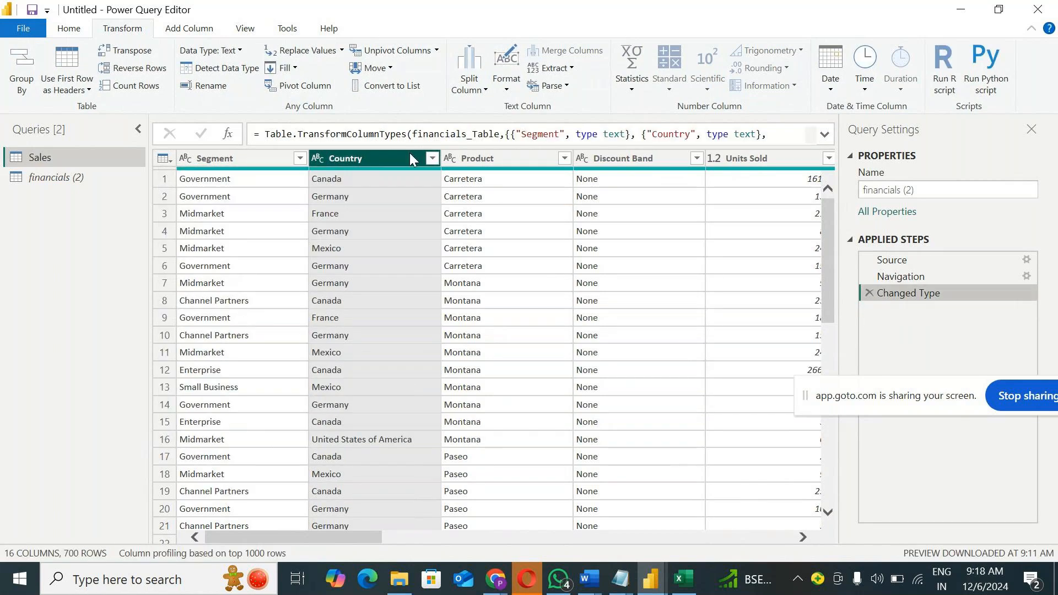
Step: Review the sorting, empty-value removal, text filter and value selection options of the Country column
click(433, 158)
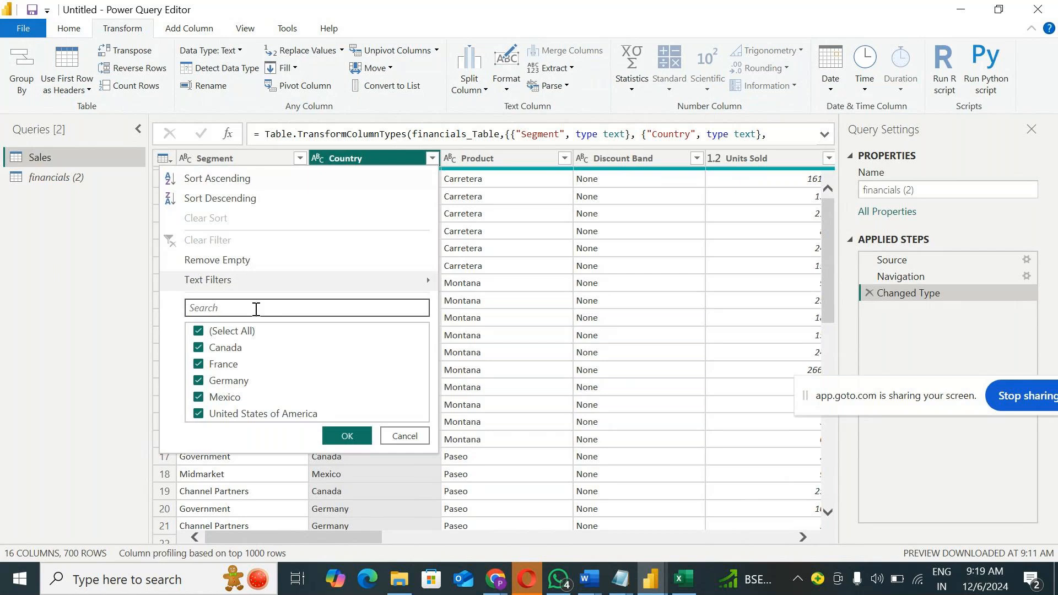
mouse_move(269, 287)
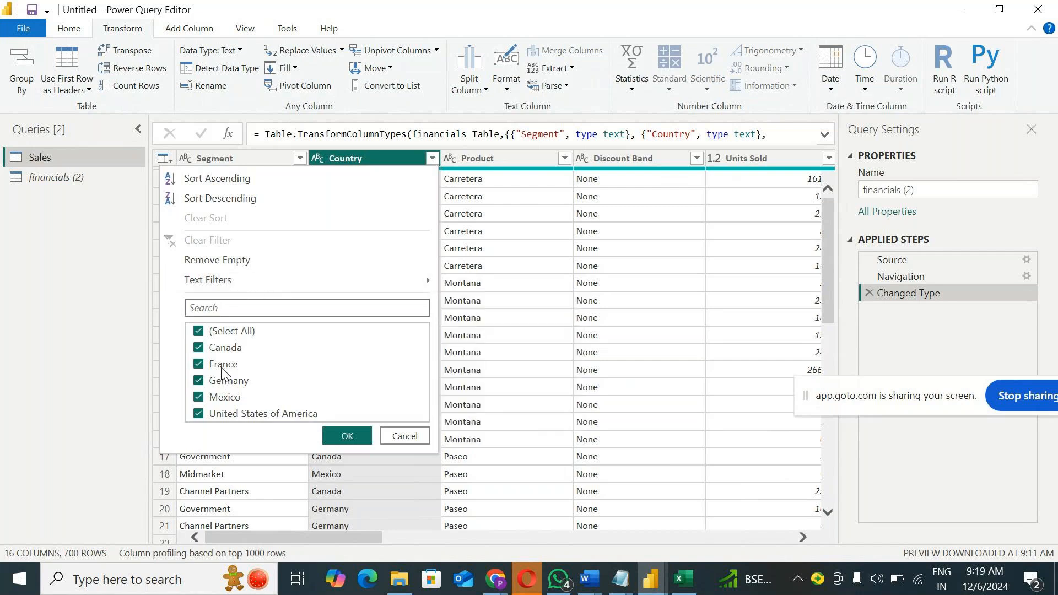
mouse_move(426, 279)
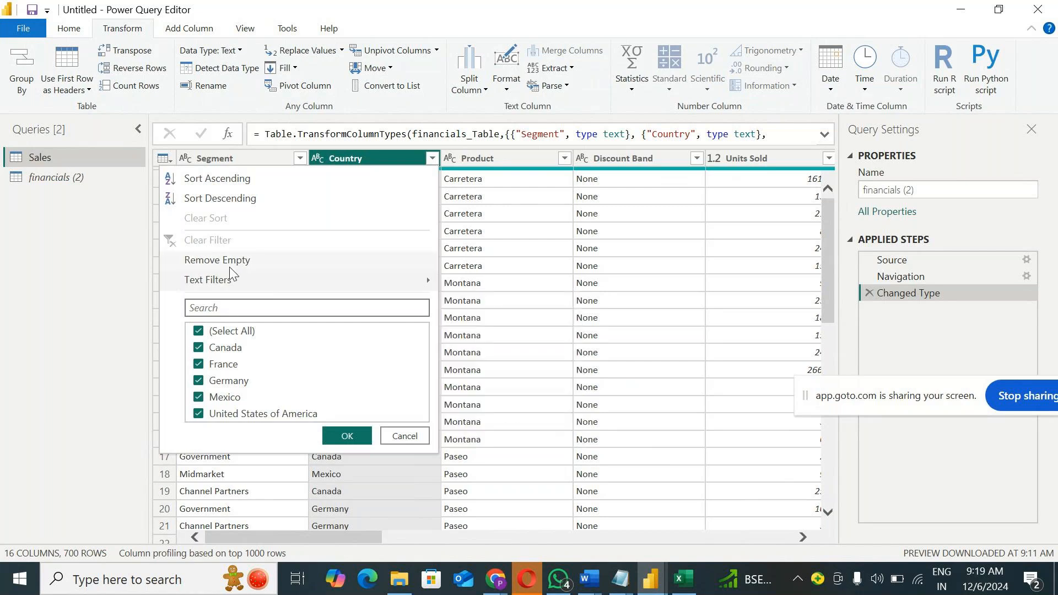
Step: Filter the Product column to keep only Amarilla, and clear that filter
click(502, 161)
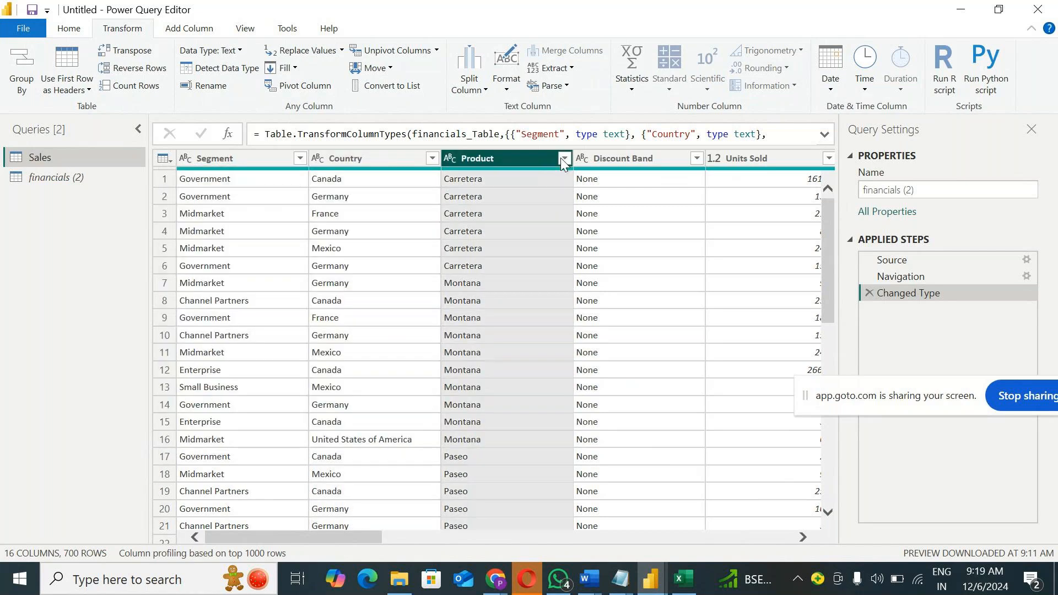
click(563, 159)
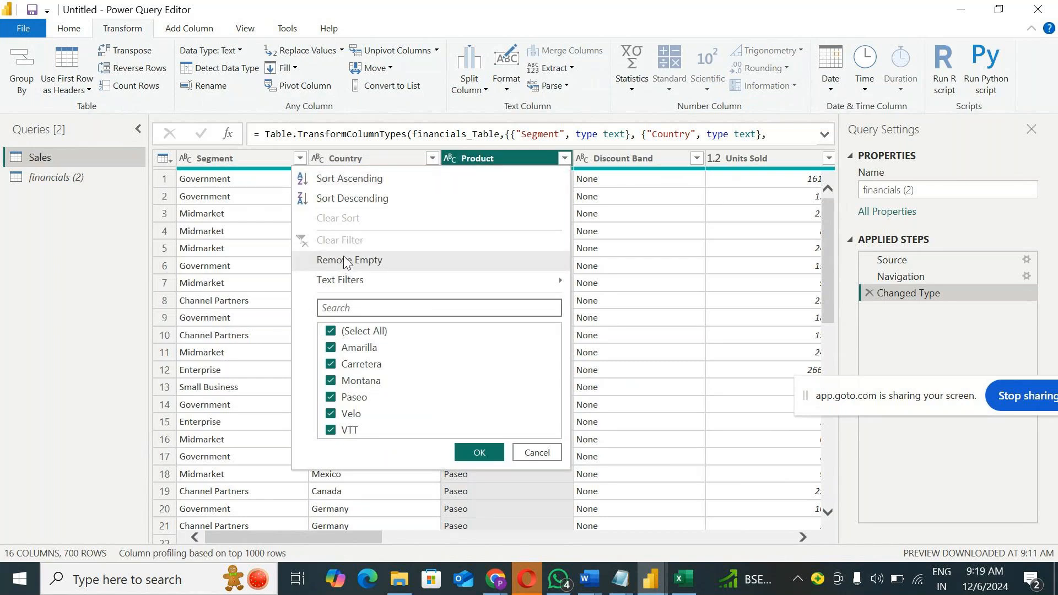
click(341, 330)
click(336, 348)
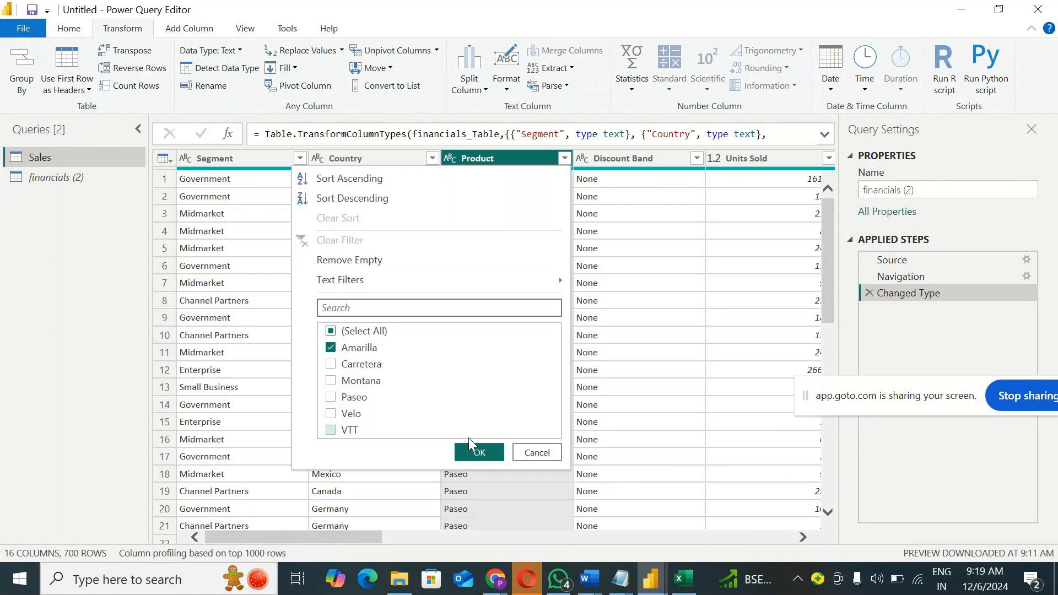
click(480, 453)
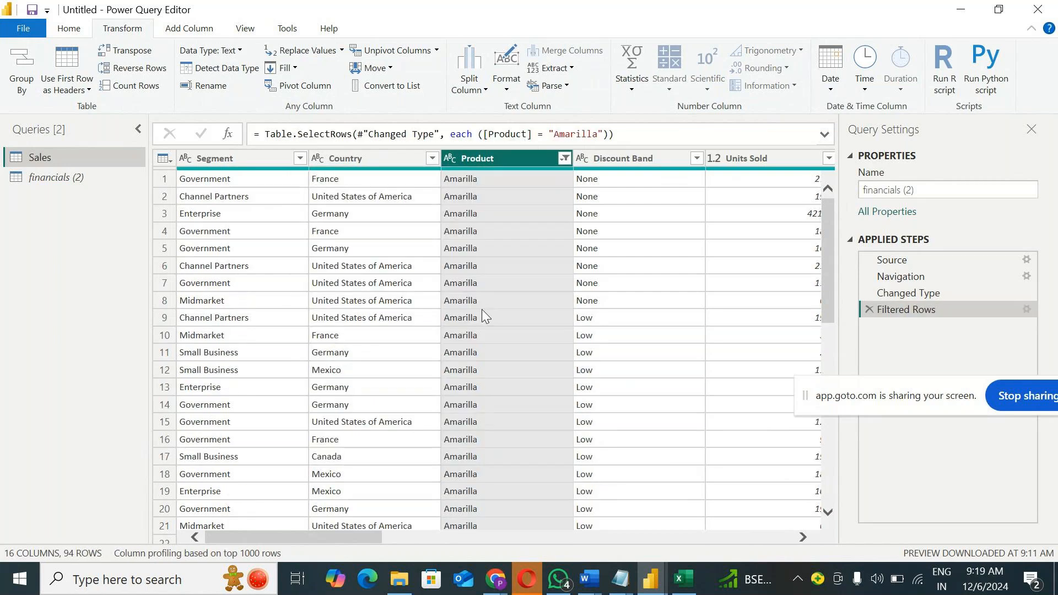
click(564, 159)
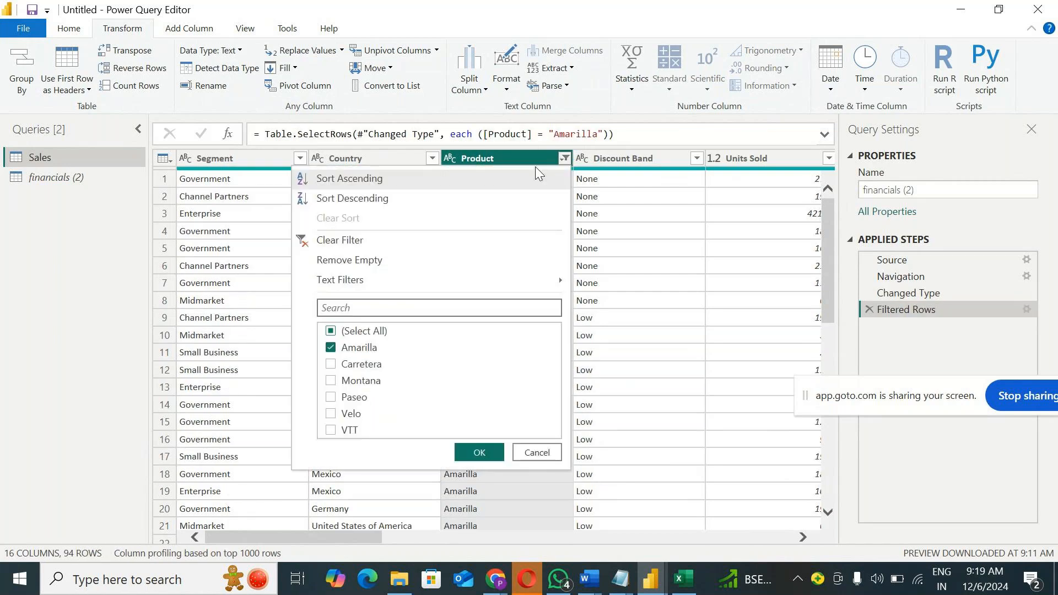
click(348, 241)
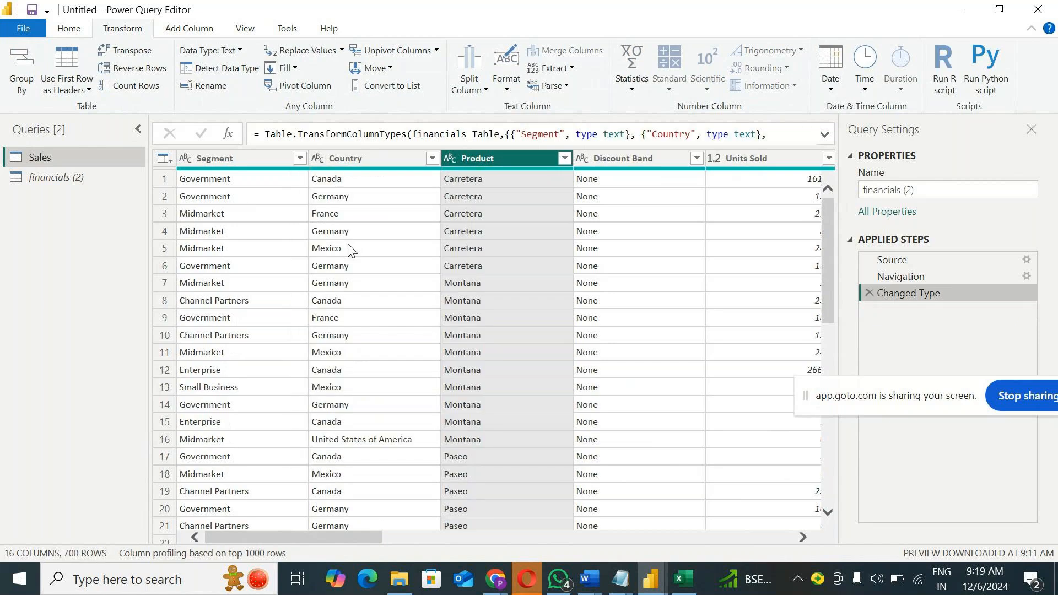
Step: Review the sorting and filter options of the Product column and the commands available for the Sales query
click(565, 159)
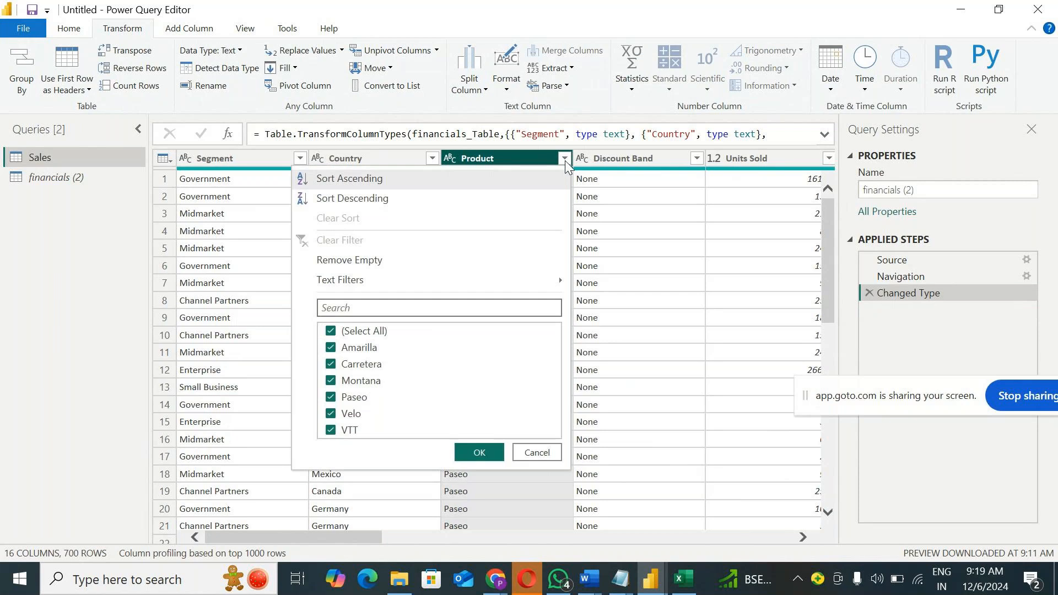
click(78, 260)
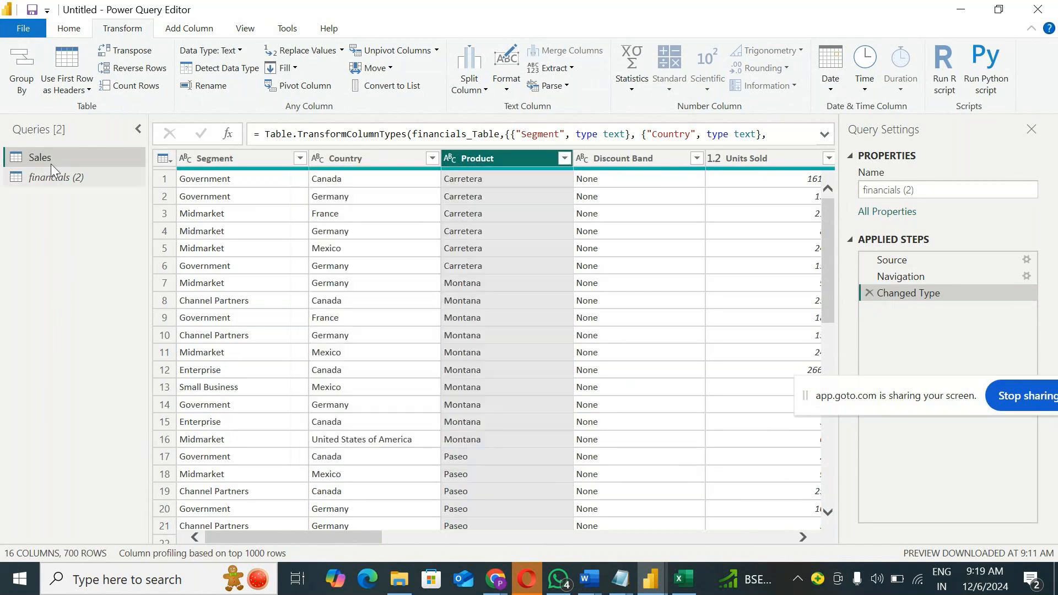
right_click(51, 156)
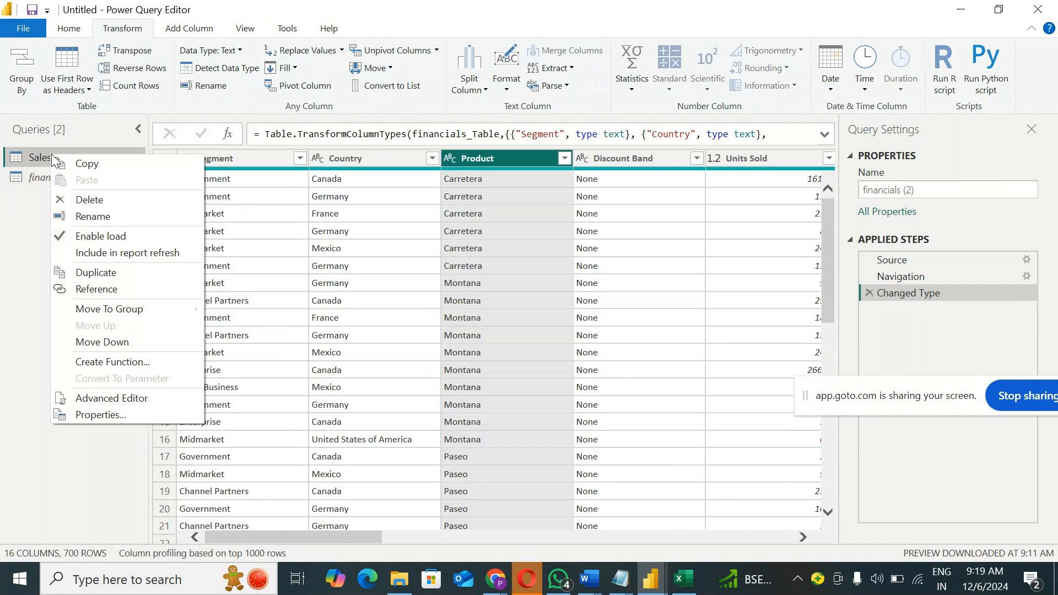
click(34, 207)
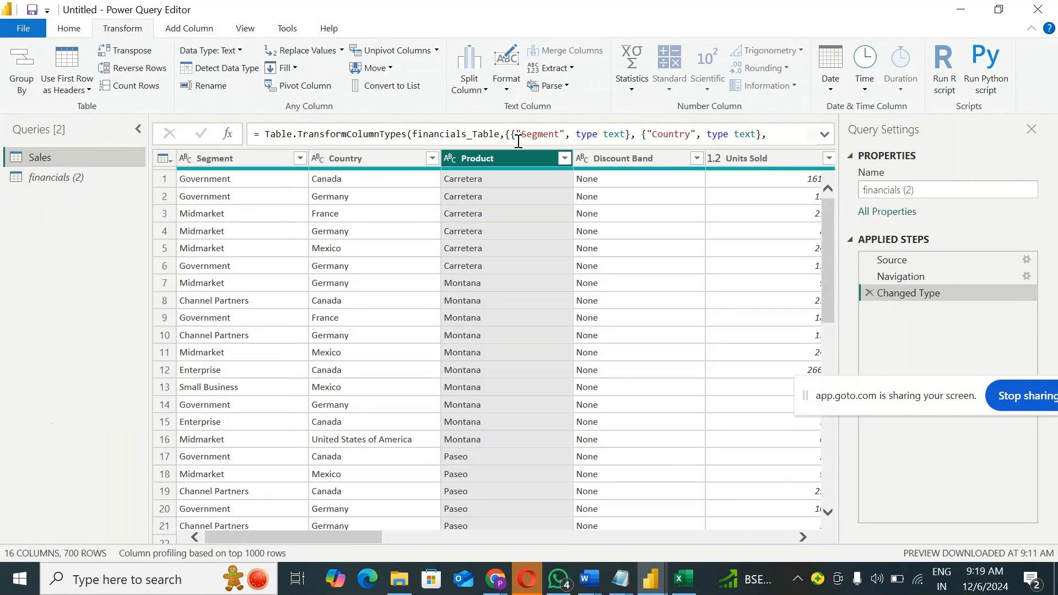
click(566, 160)
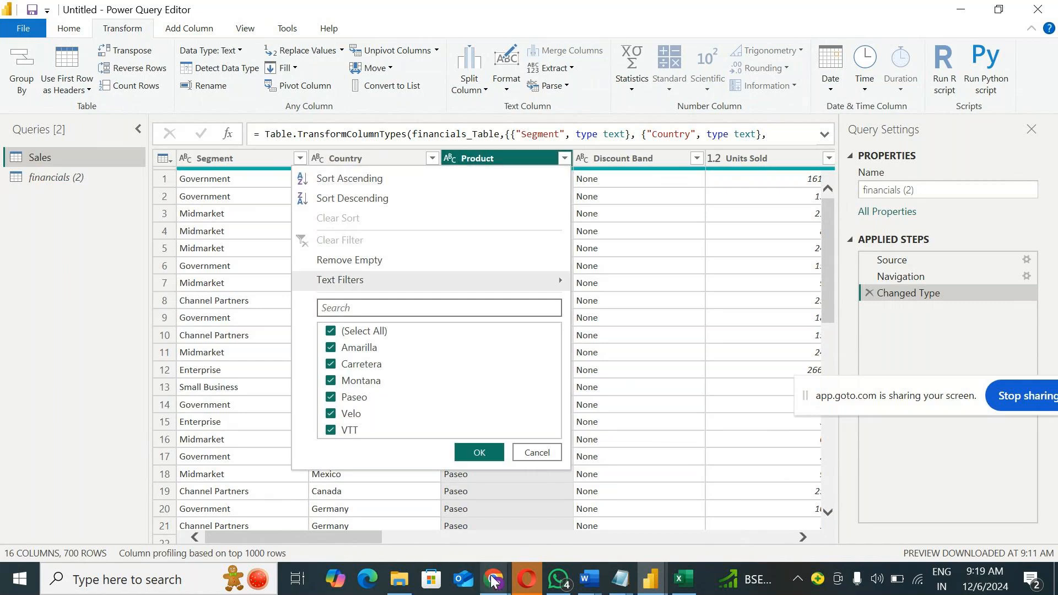
Step: Switch to the GoTo Meeting window, read the participants' chat messages, and minimize it to return to Power Query
mouse_move(494, 581)
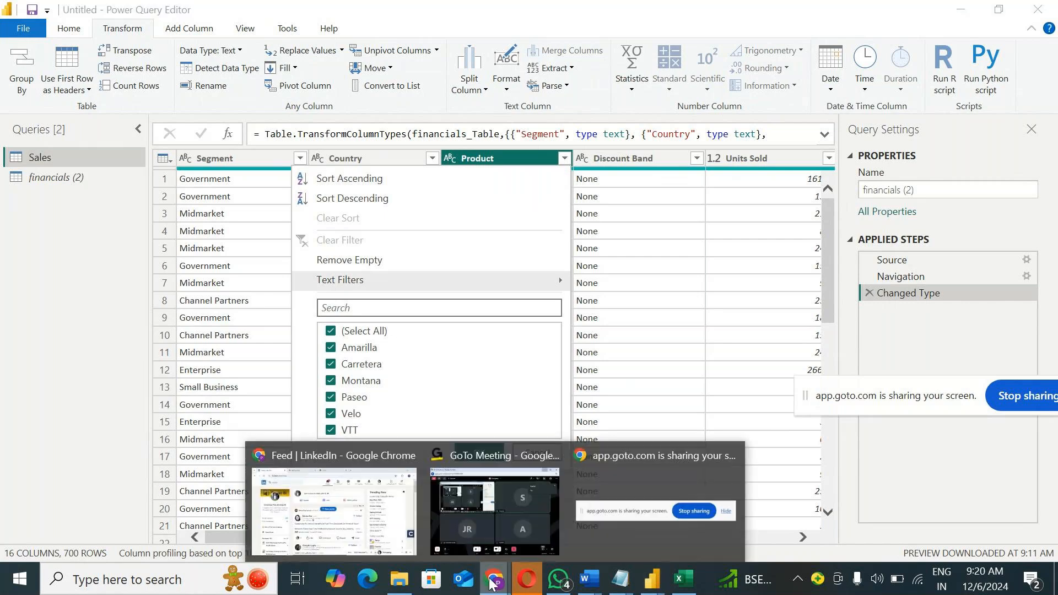
click(488, 515)
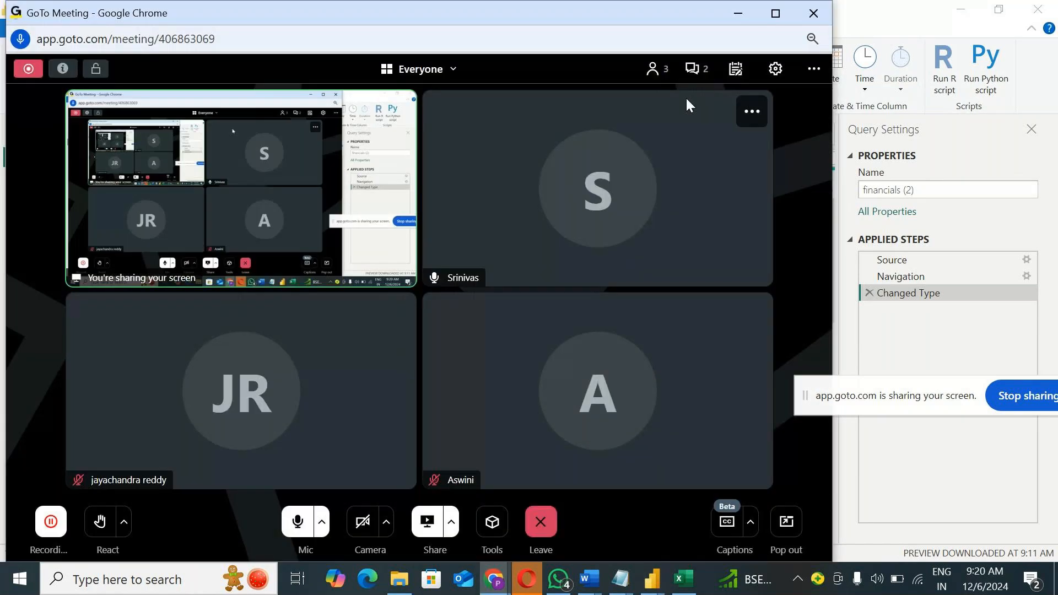
click(691, 71)
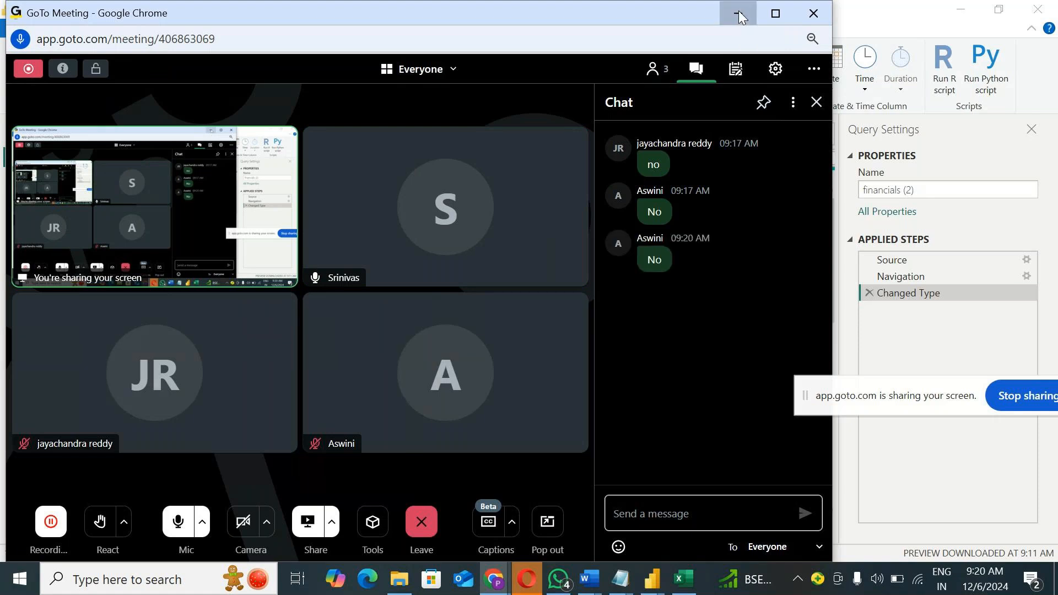
click(739, 11)
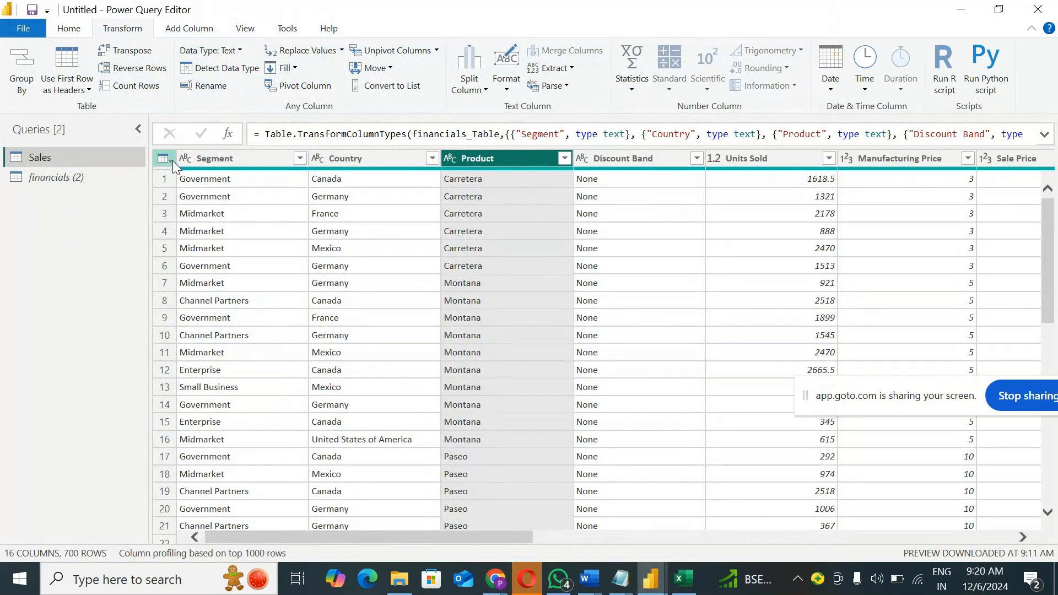
Step: Compare the commands available for the whole Sales table with those available for the Product and Country columns
click(173, 160)
click(77, 266)
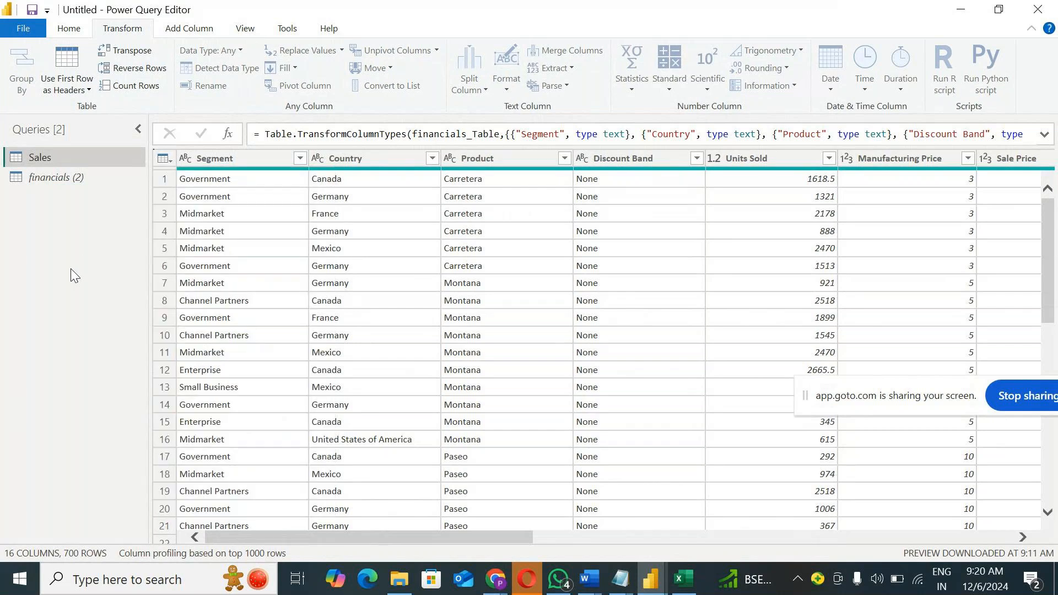
click(494, 159)
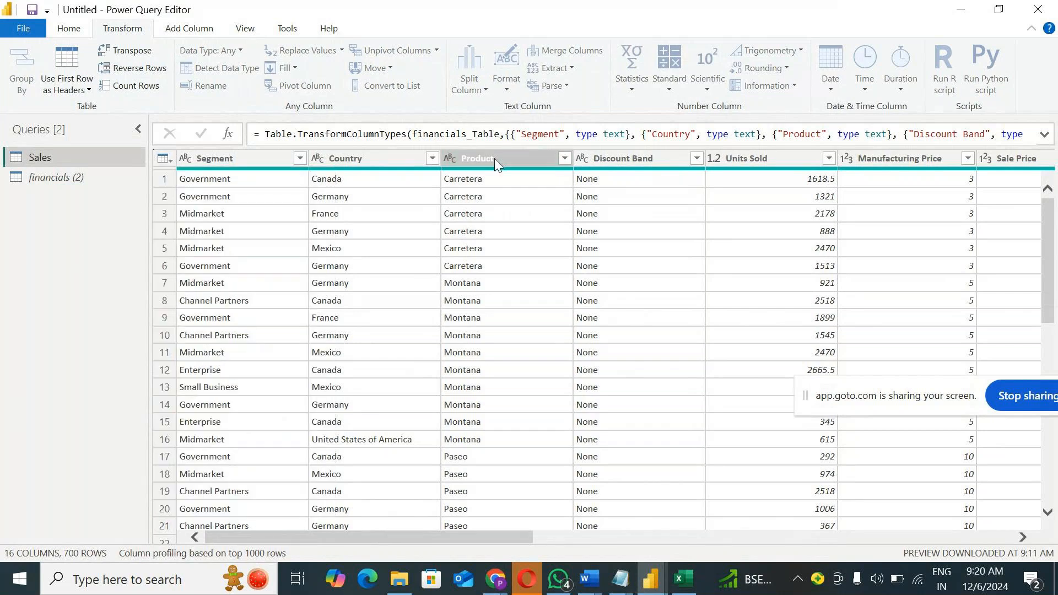
right_click(495, 158)
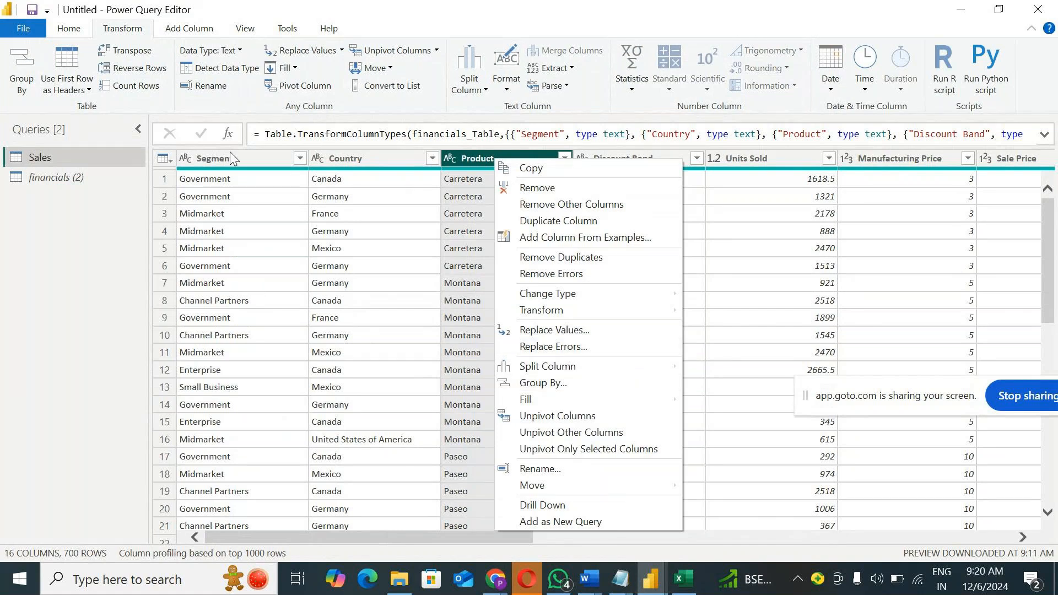
click(171, 159)
click(171, 159)
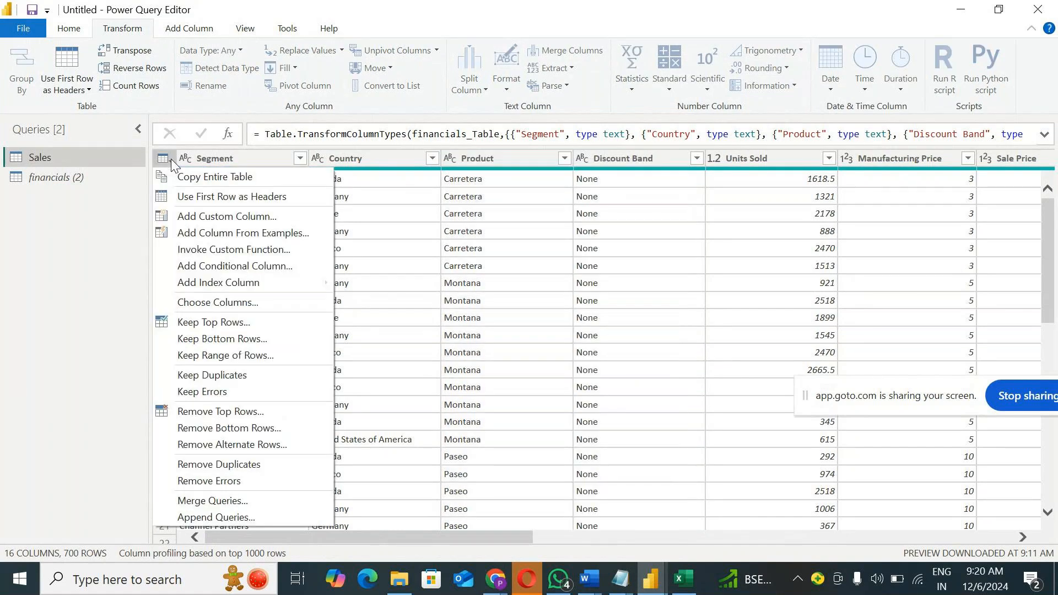
click(77, 249)
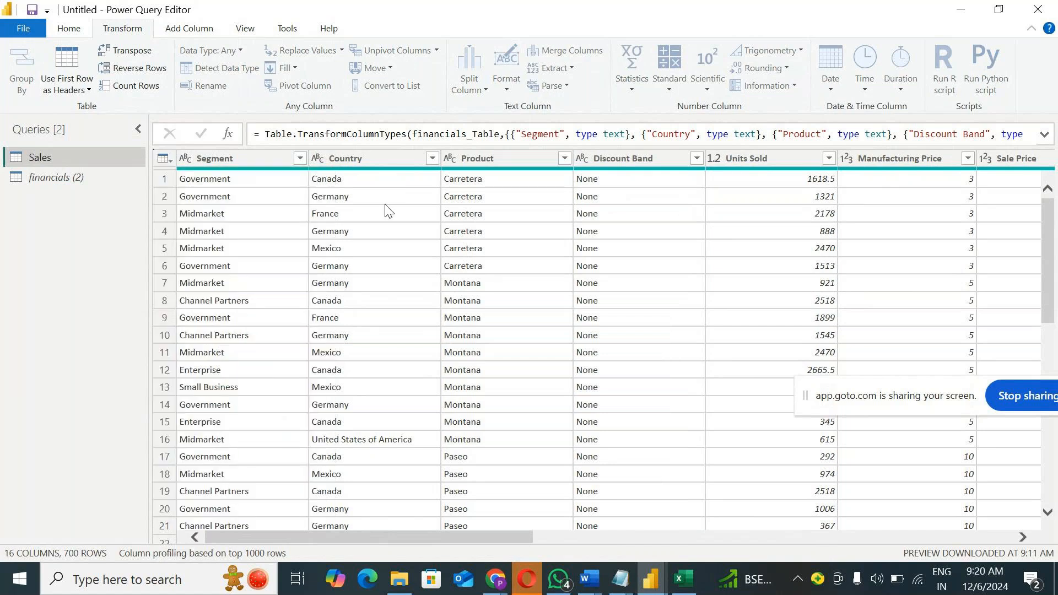
click(485, 158)
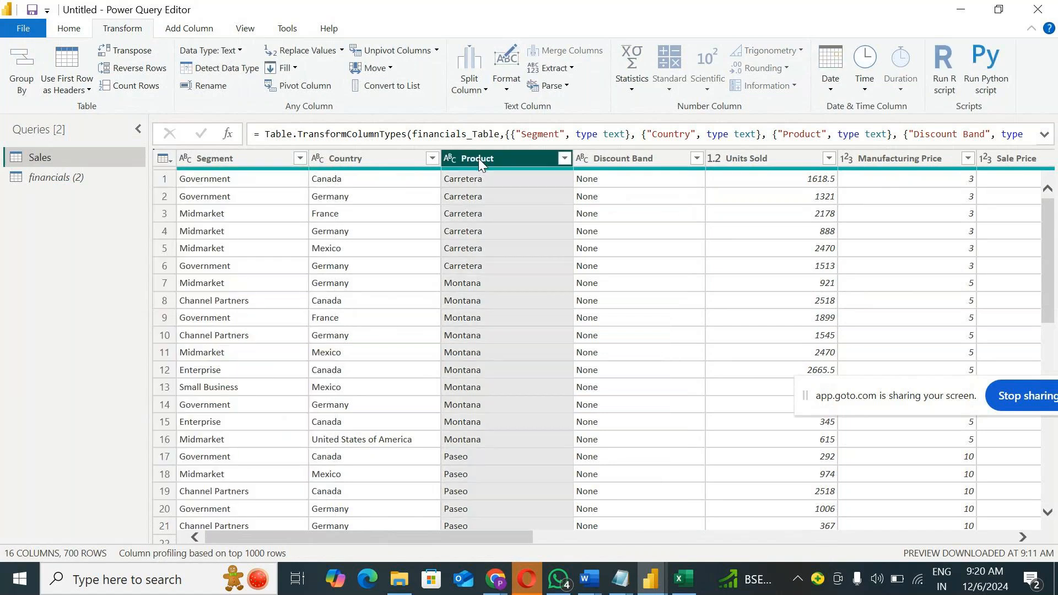
right_click(478, 160)
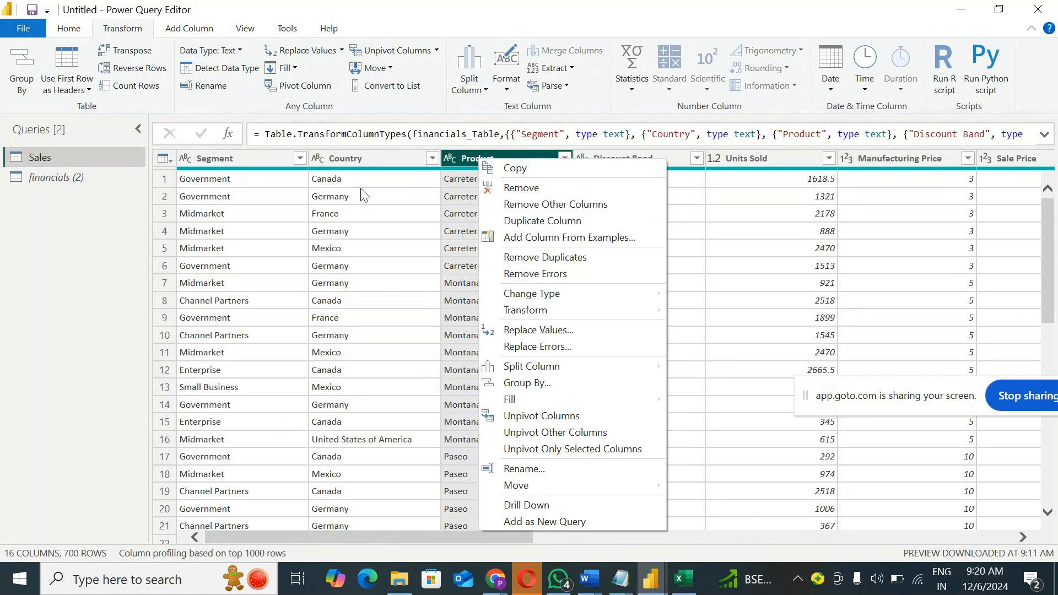
right_click(358, 160)
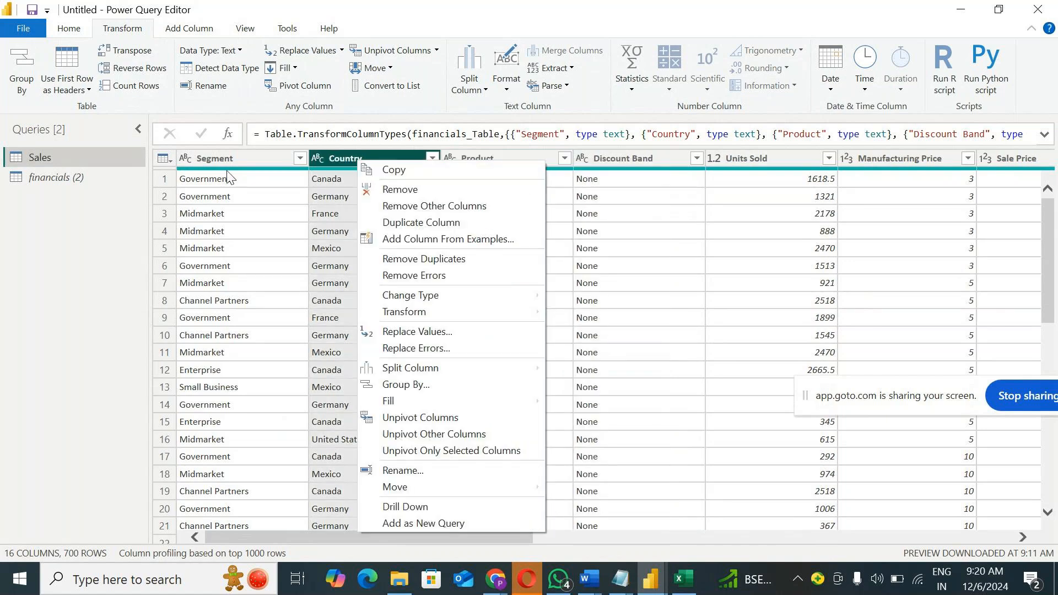
Step: Review the whole-table commands of the Sales query, including Copy Entire Table and the Add Index Column starting options
click(163, 158)
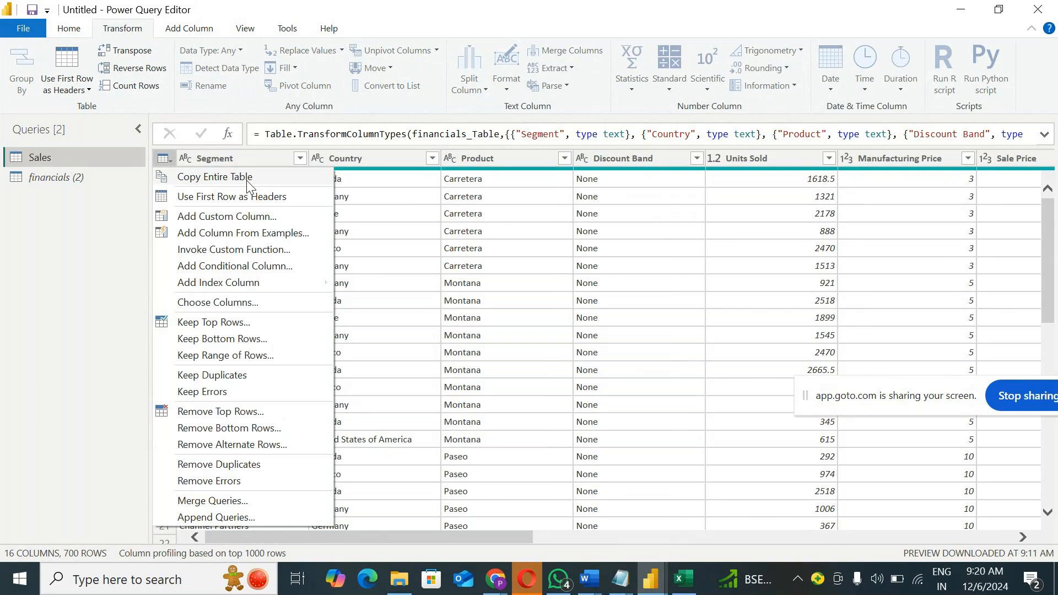
click(247, 180)
click(164, 160)
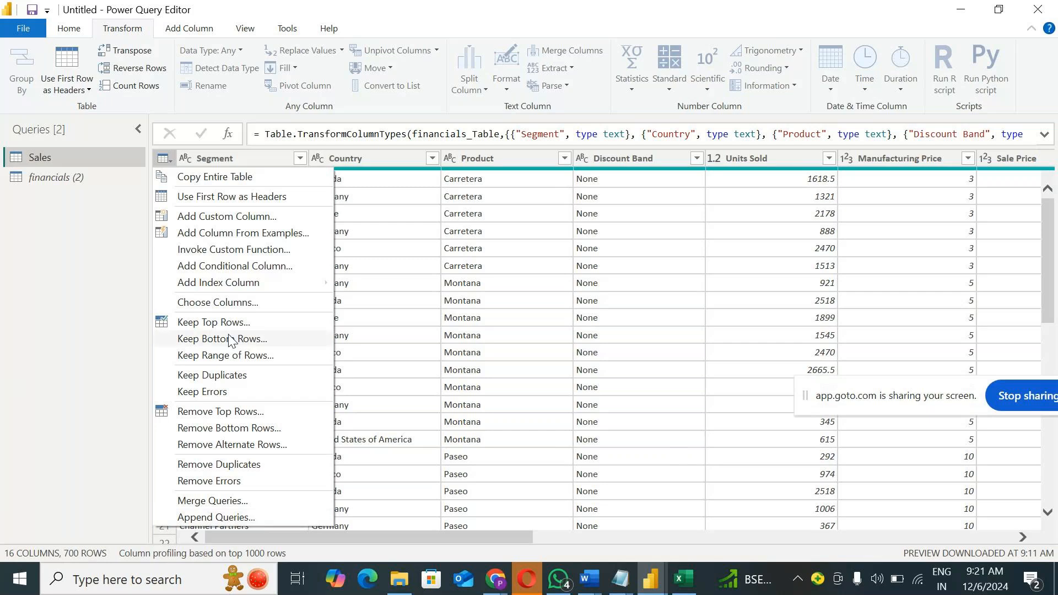
mouse_move(226, 286)
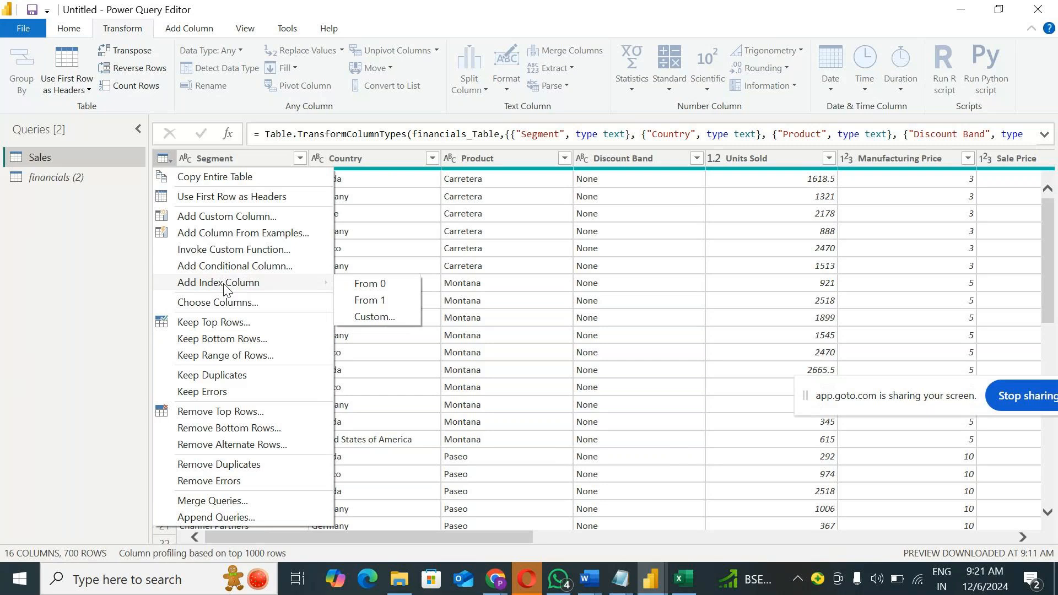
click(33, 286)
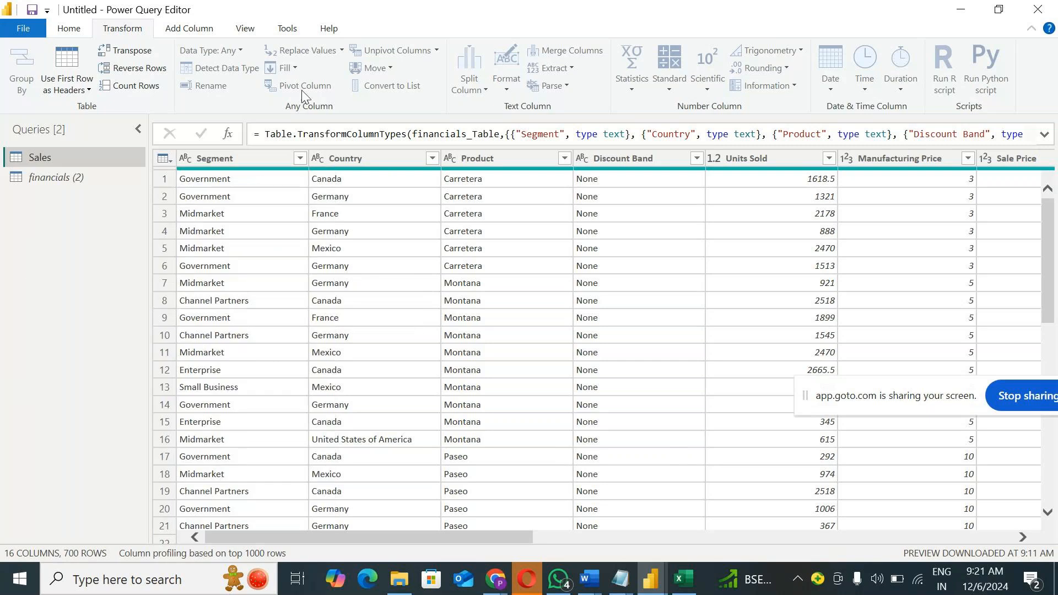
Step: Keep only the top 10 rows of the Sales query
click(67, 33)
click(528, 84)
click(557, 105)
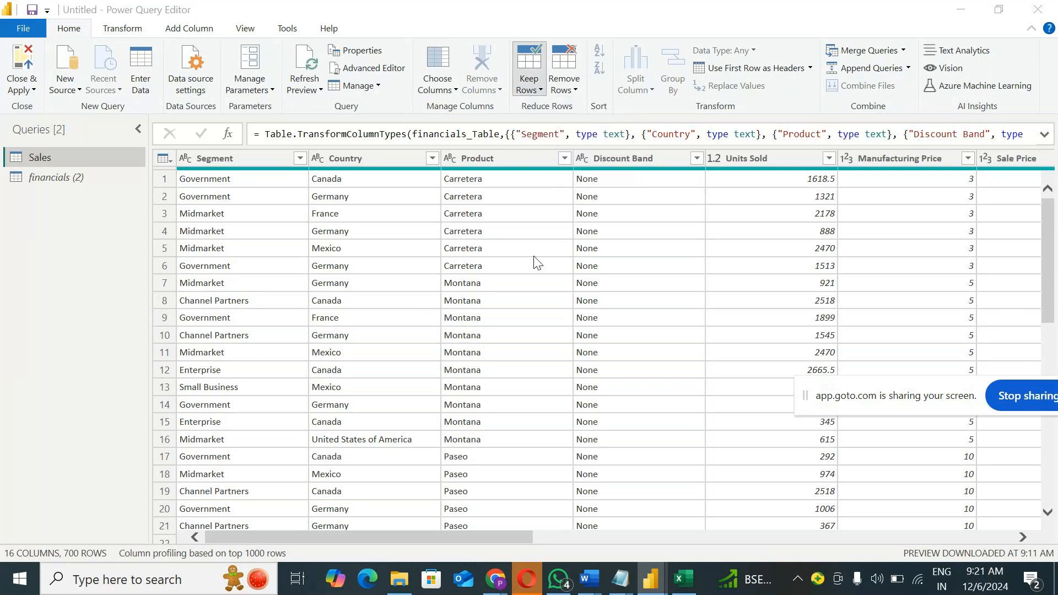
text(10)
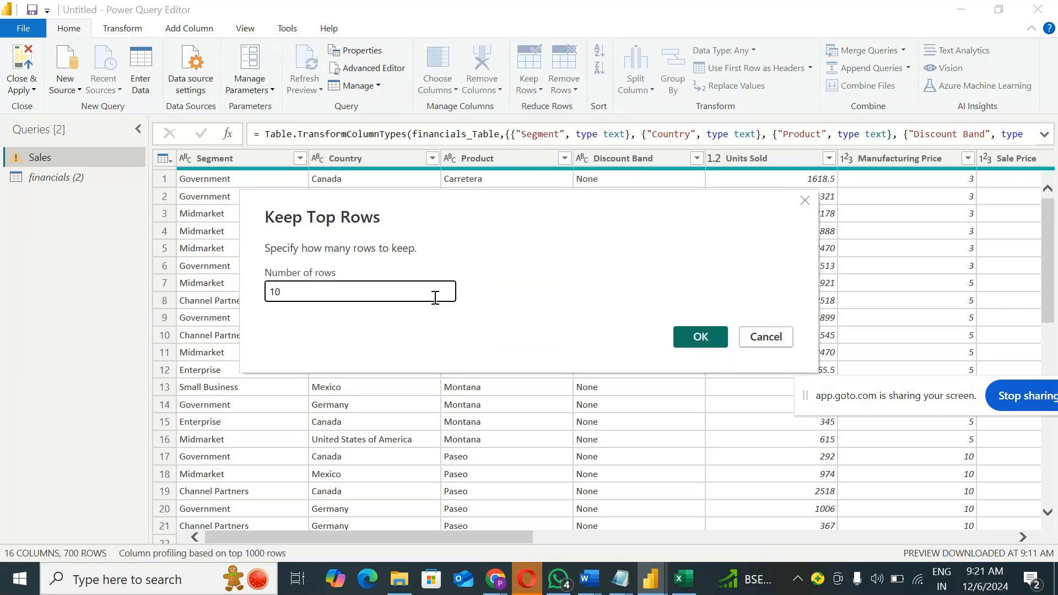
click(699, 339)
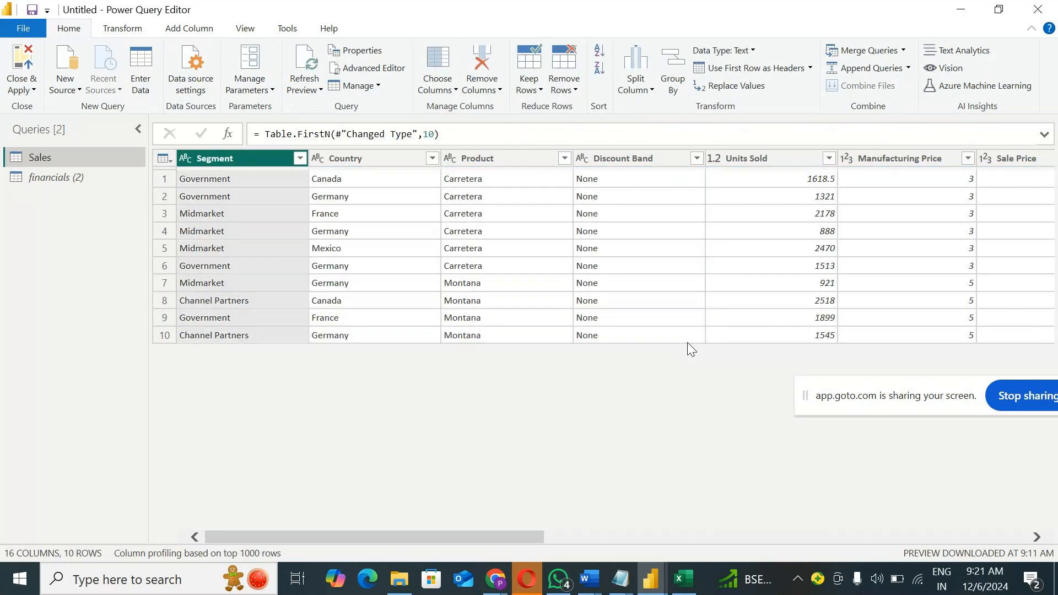
Step: Add two index columns to the Sales query, one starting from 0 and one starting from 1
drag(461, 537, 1057, 496)
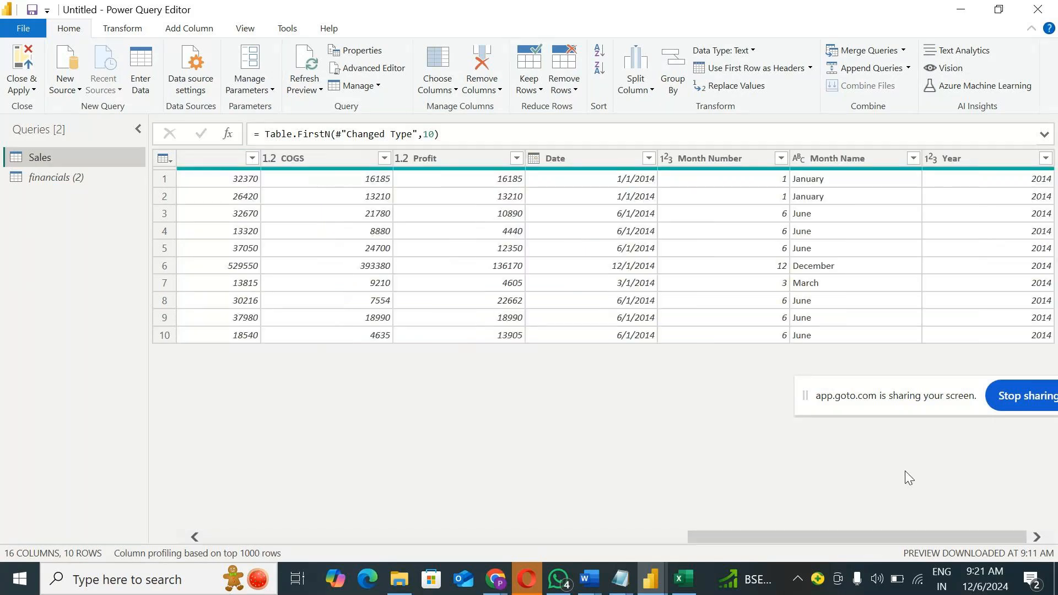
click(189, 30)
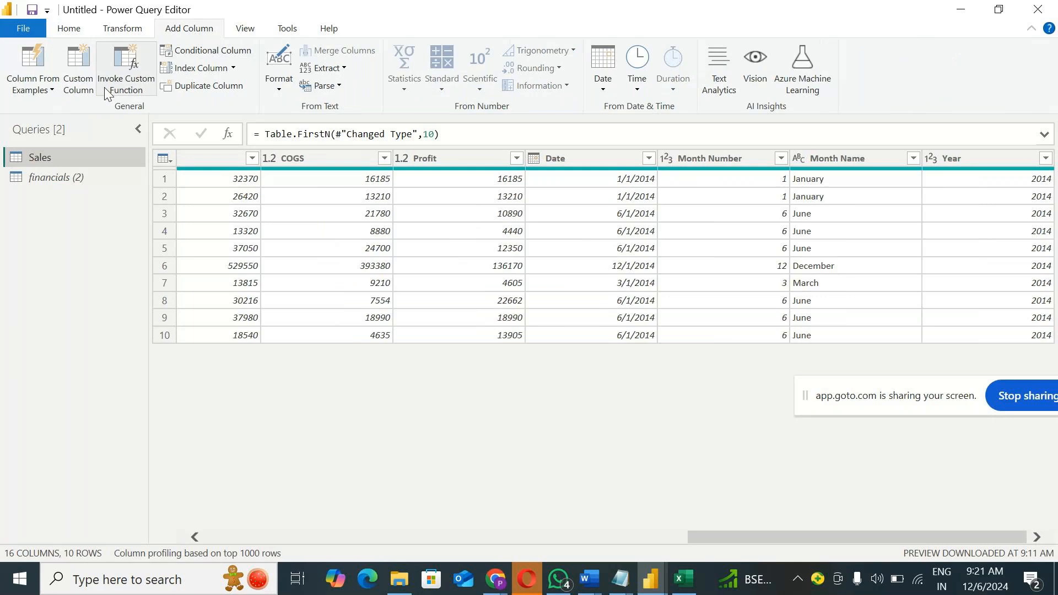
click(234, 69)
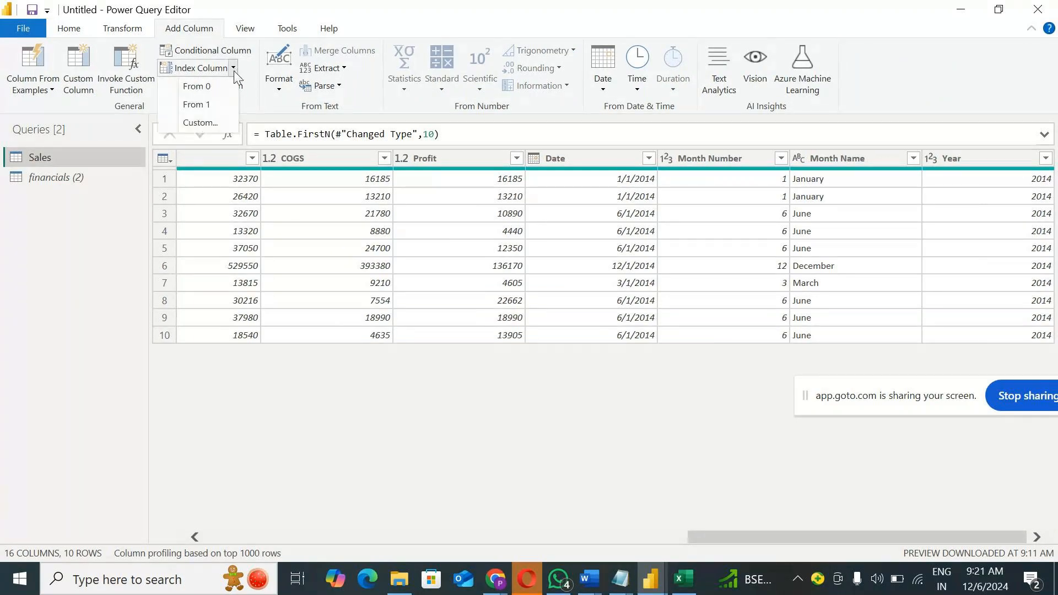
click(215, 90)
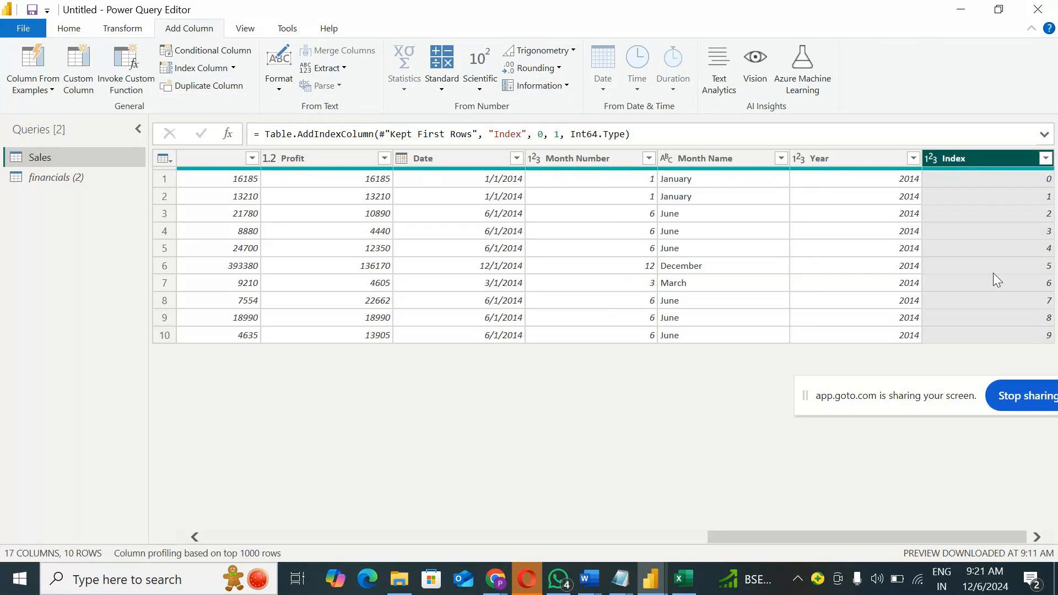
click(233, 68)
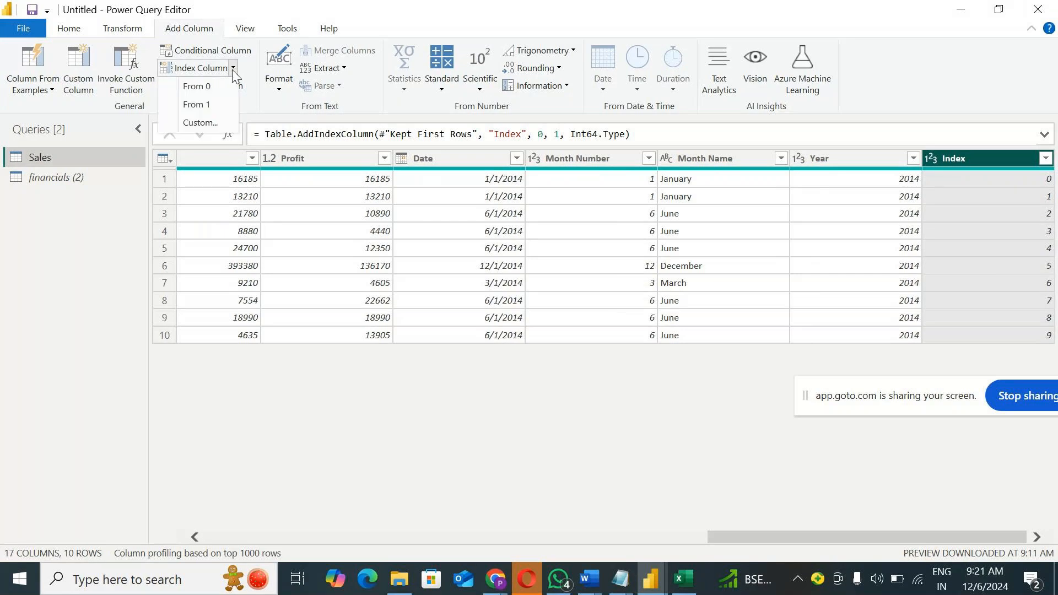
click(208, 105)
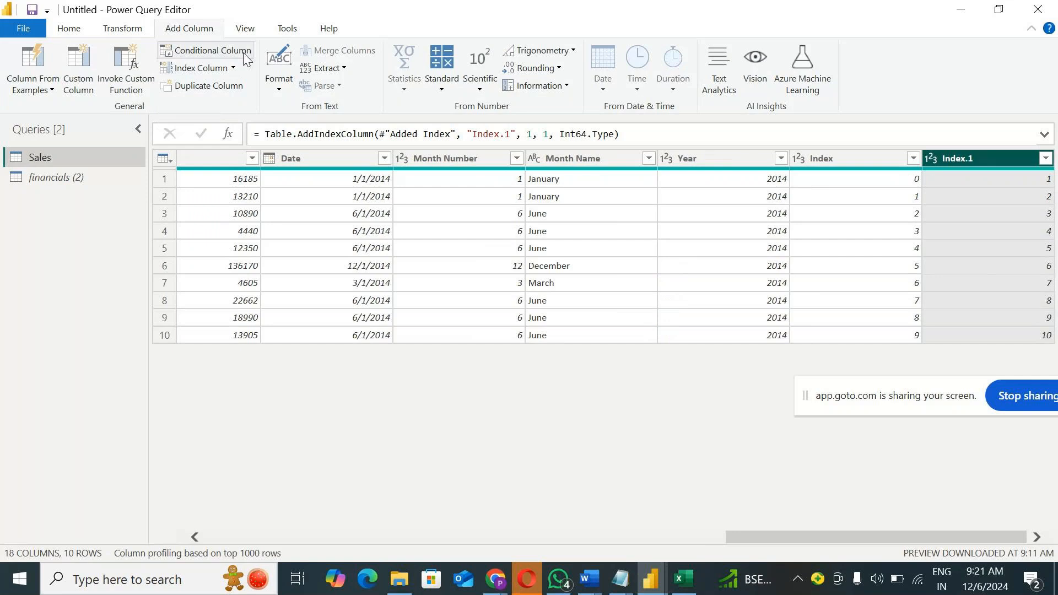
Step: Add a custom index column to the Sales query with starting index 100 and increment 1
click(234, 68)
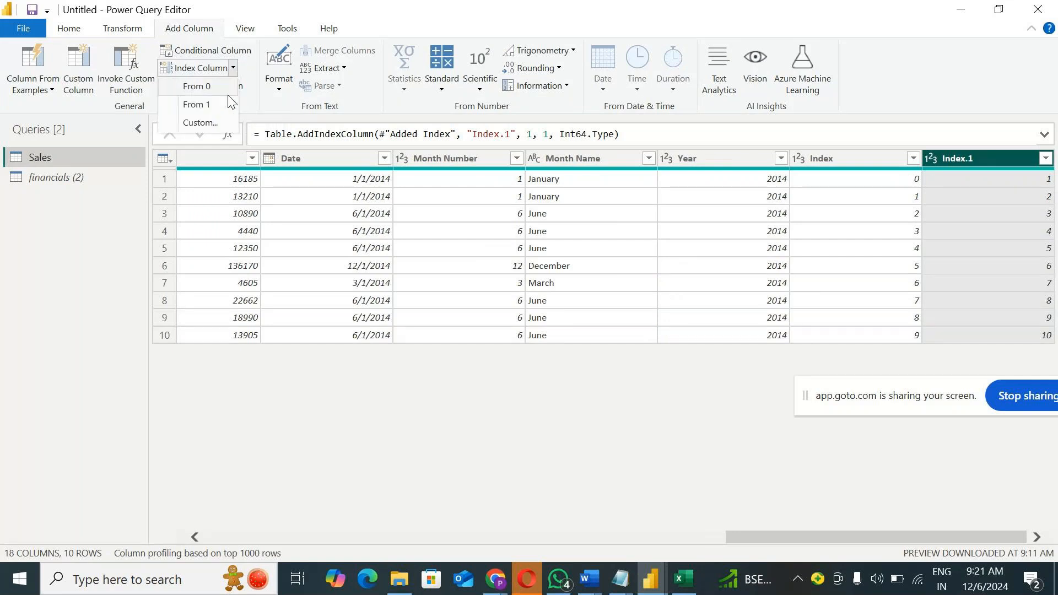
click(215, 127)
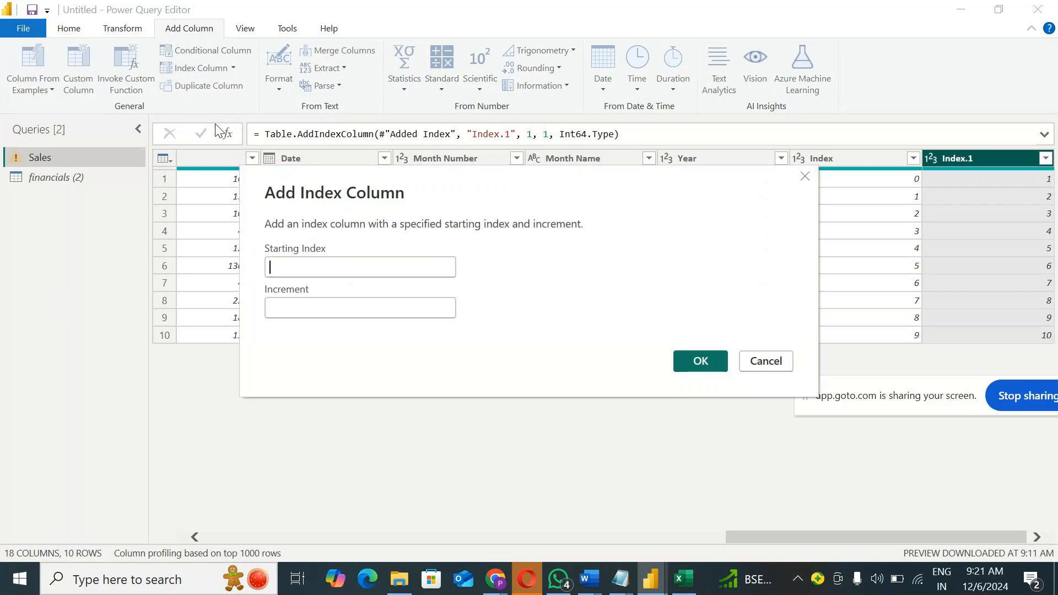
text(100)
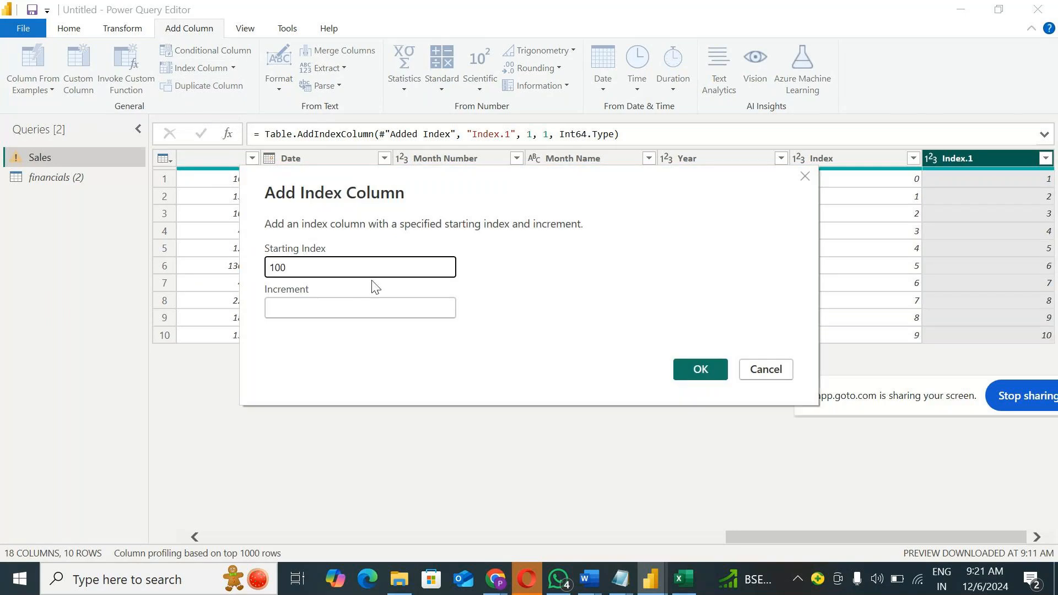
click(358, 307)
text(1)
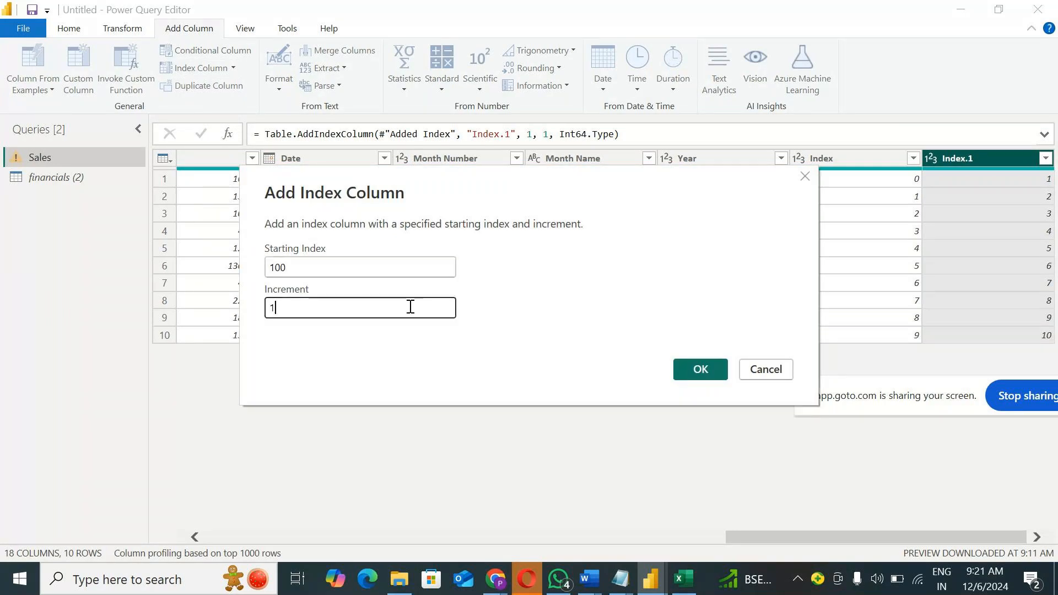
click(701, 369)
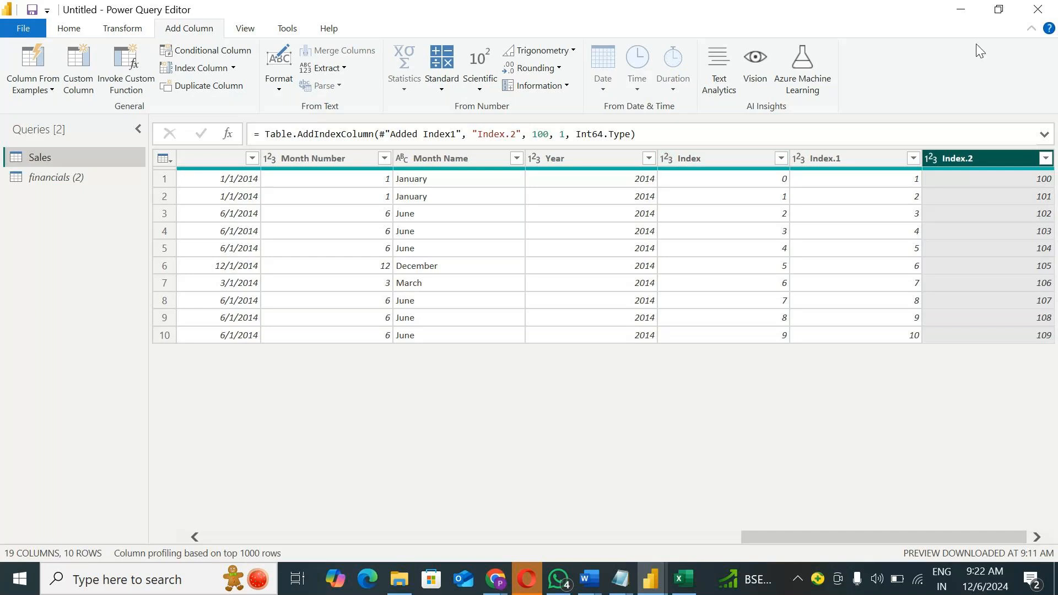
Step: Add a custom descending index column to the Sales query with starting index 10000 and increment -1
click(234, 67)
click(201, 118)
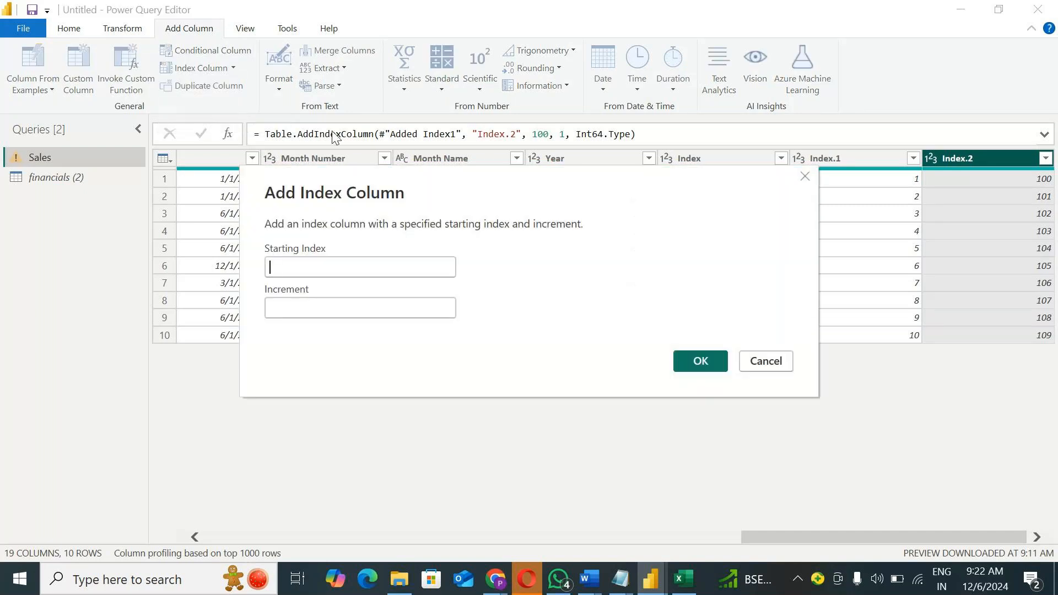
text(10000)
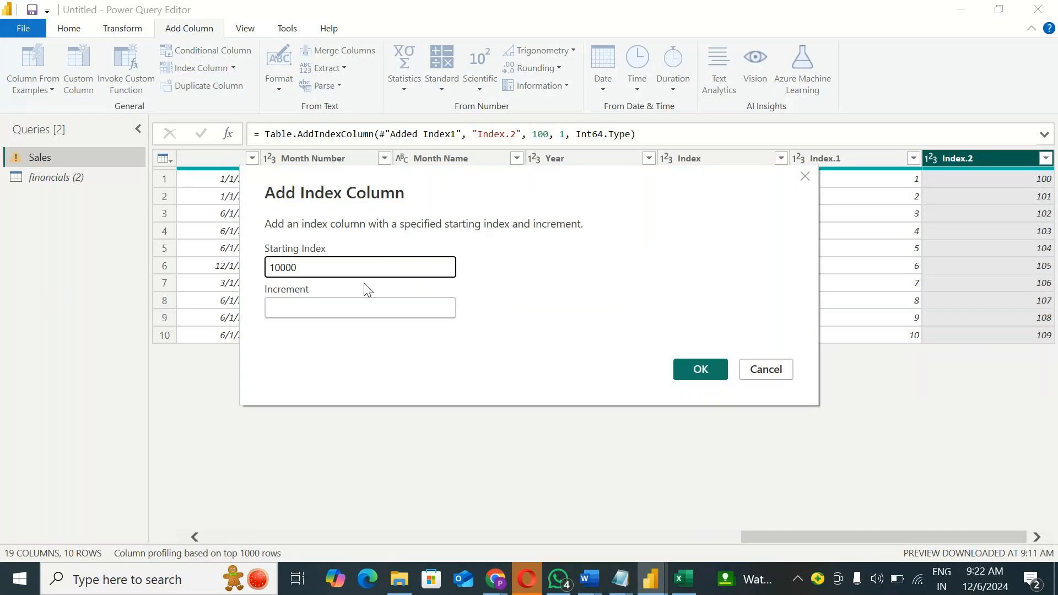
click(335, 307)
text(-1)
click(696, 368)
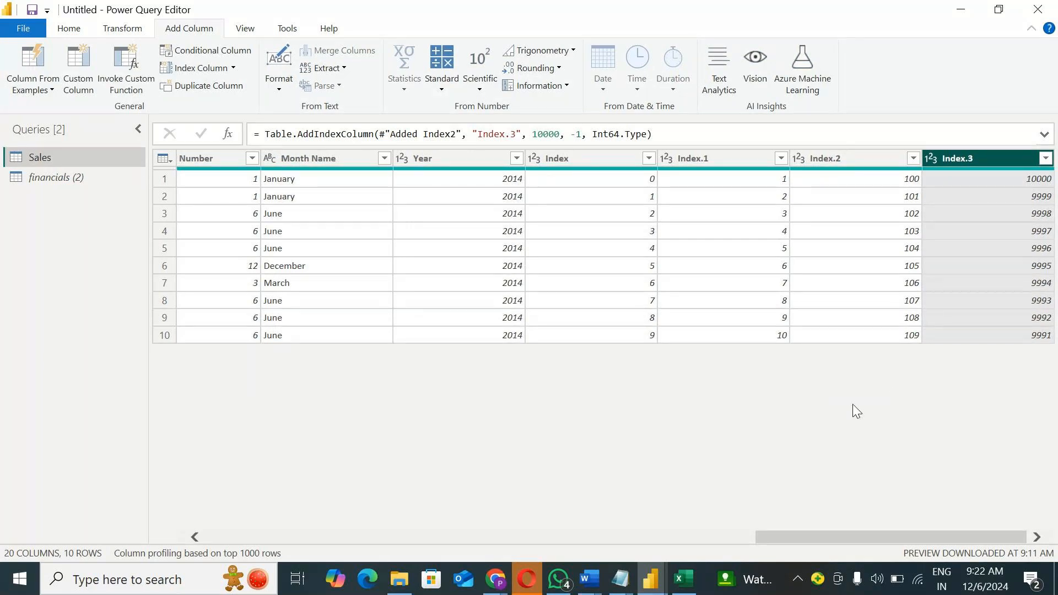
Step: Copy the entire Sales table with its added index columns
drag(881, 537, 90, 547)
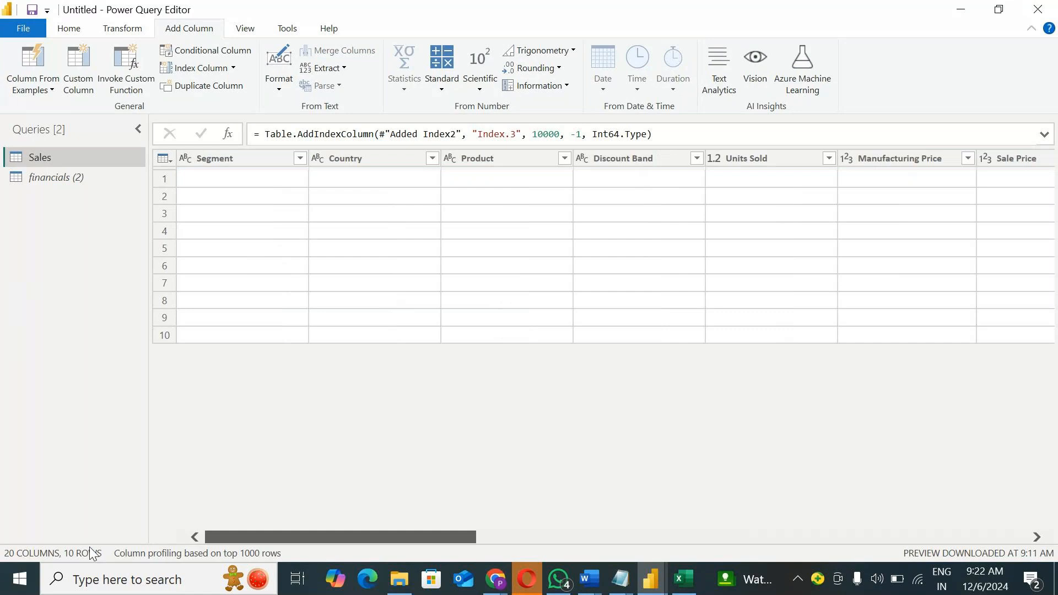
click(167, 162)
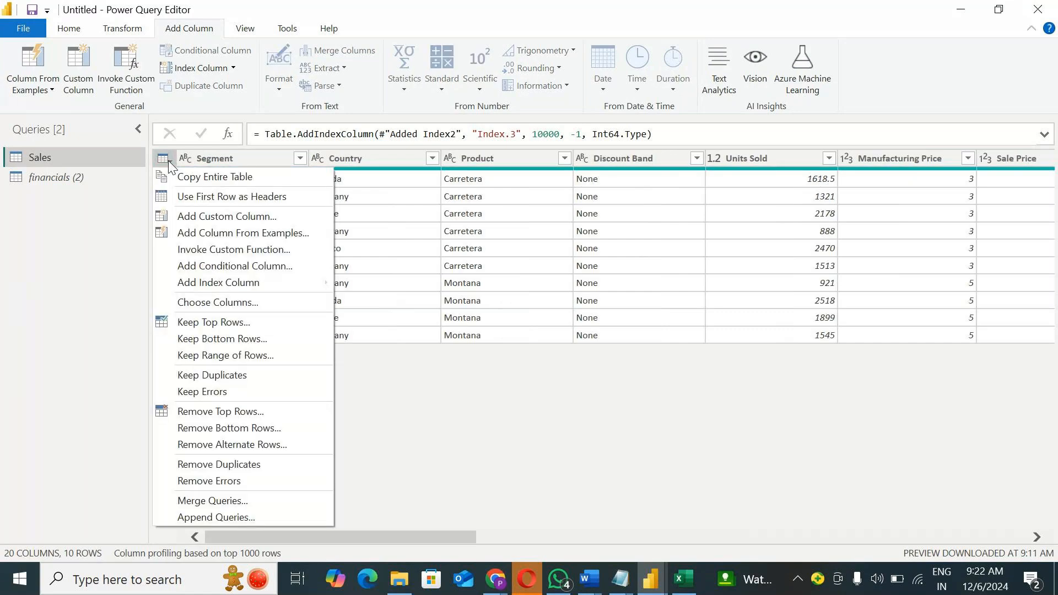
mouse_move(192, 287)
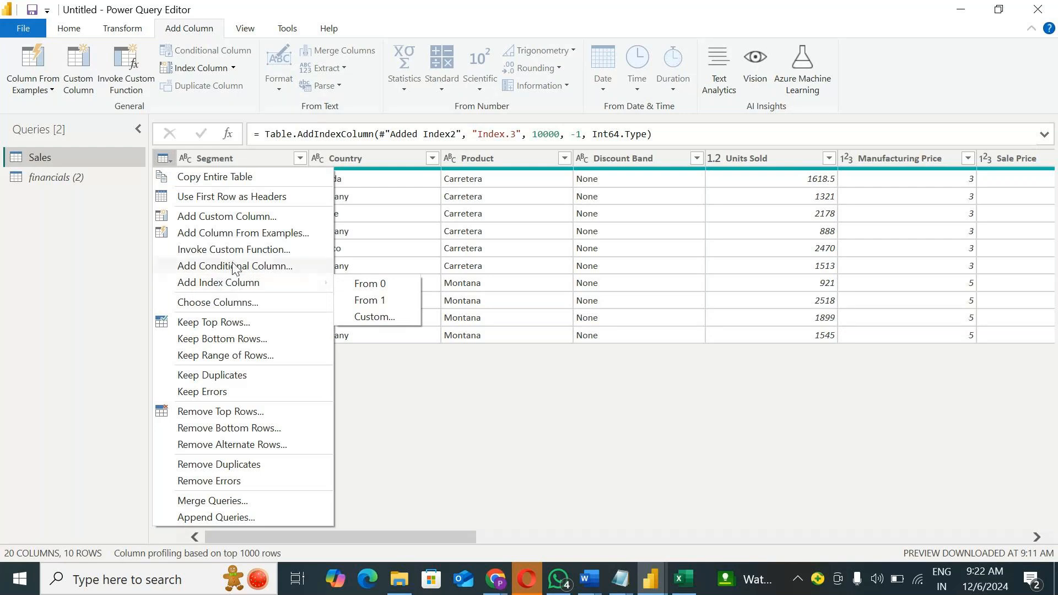
click(222, 177)
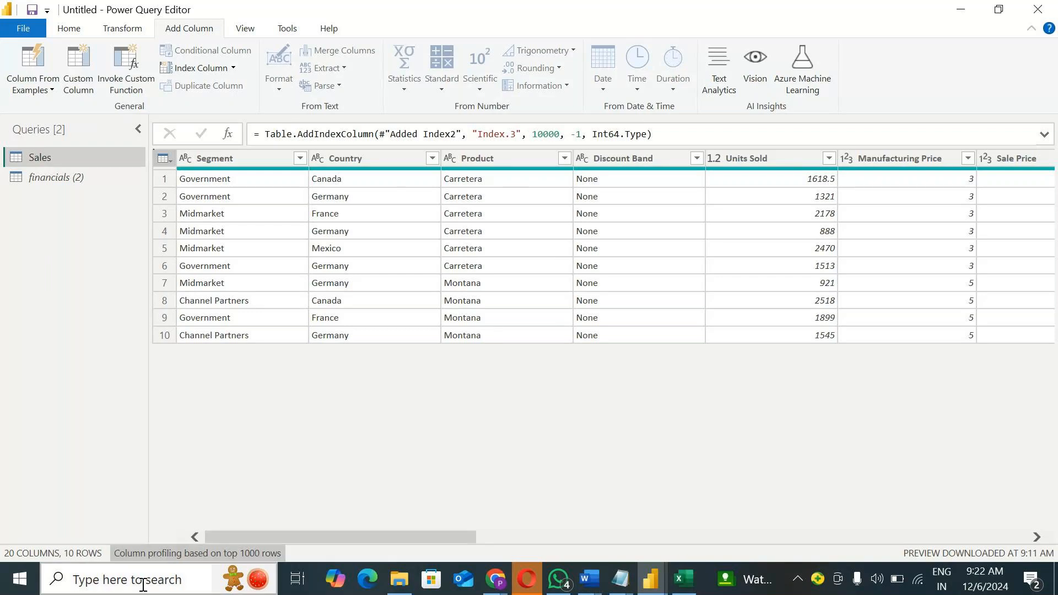
Step: Search Windows for Excel and launch the application
click(161, 566)
text(xce)
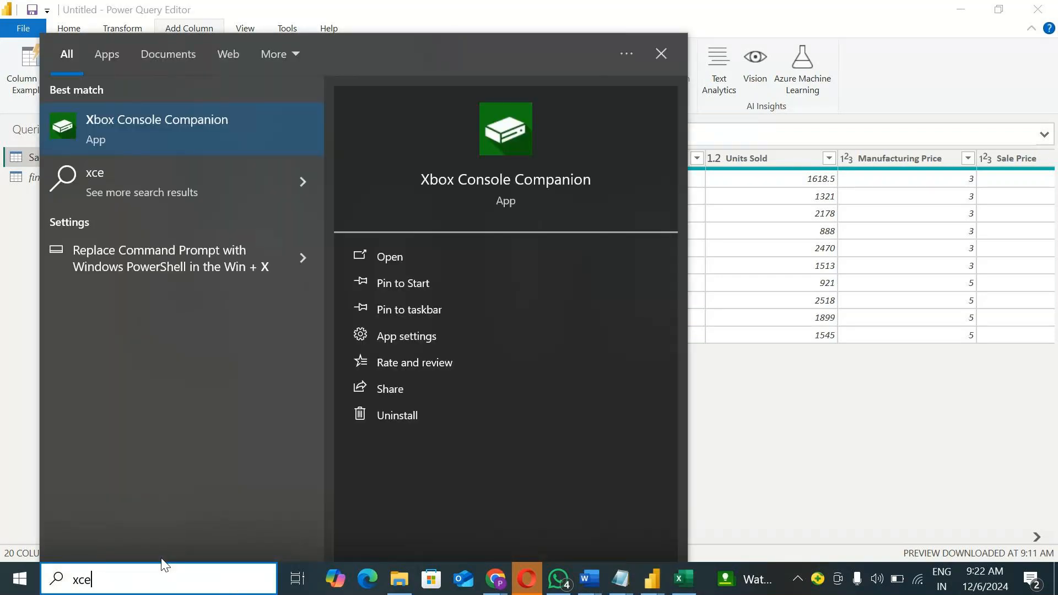
key(BackSpace)
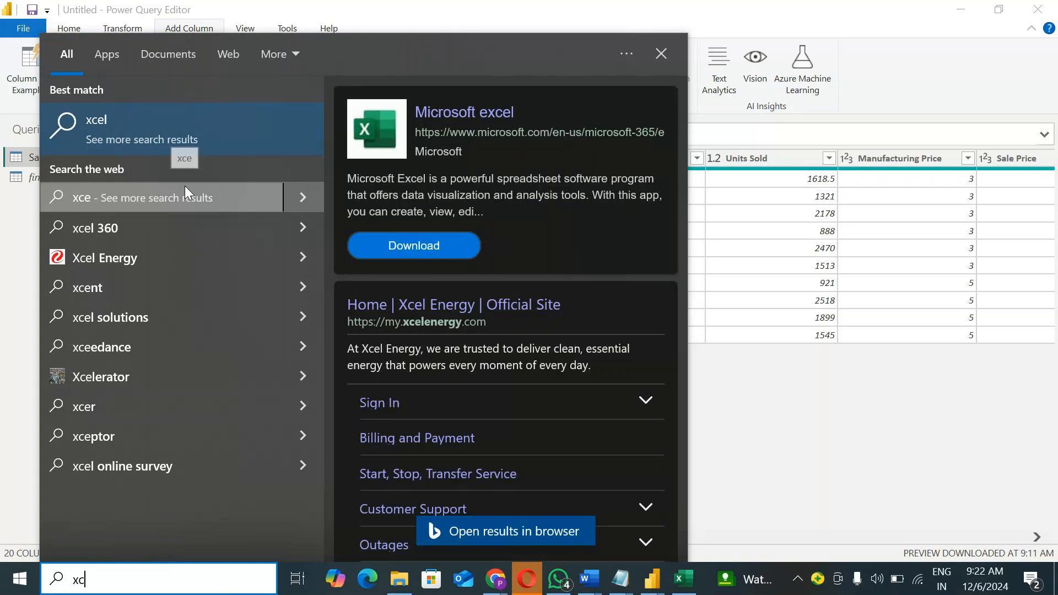
key(BackSpace)
key(BackSpace)
text(exce)
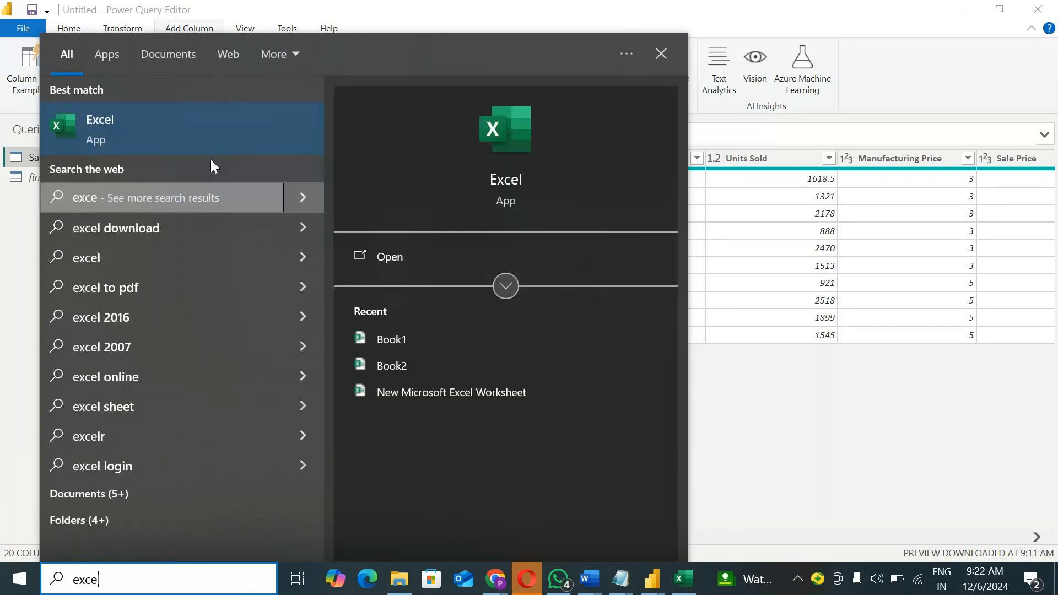
click(185, 123)
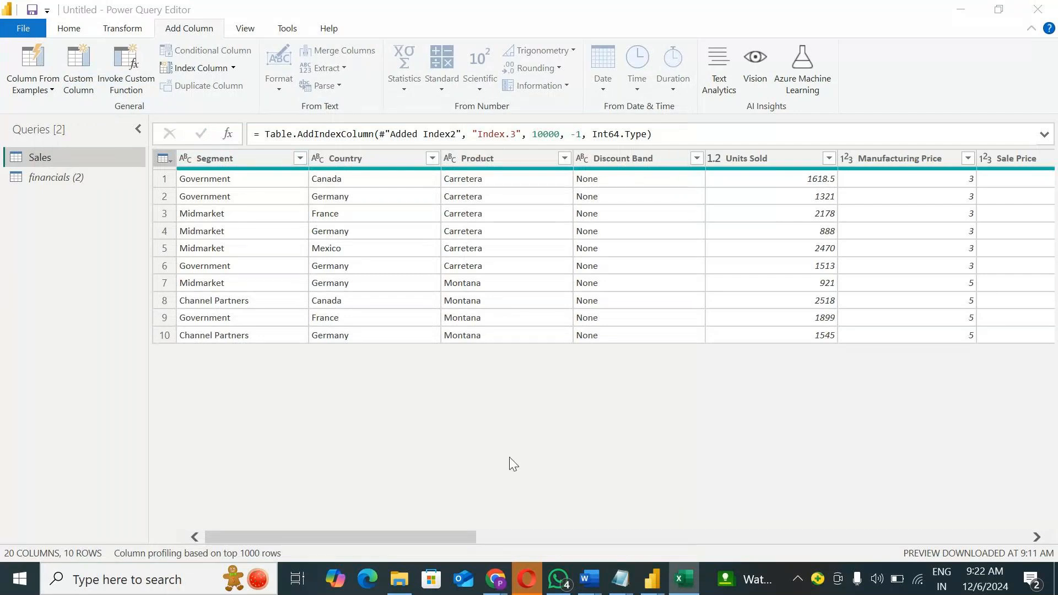
mouse_move(496, 579)
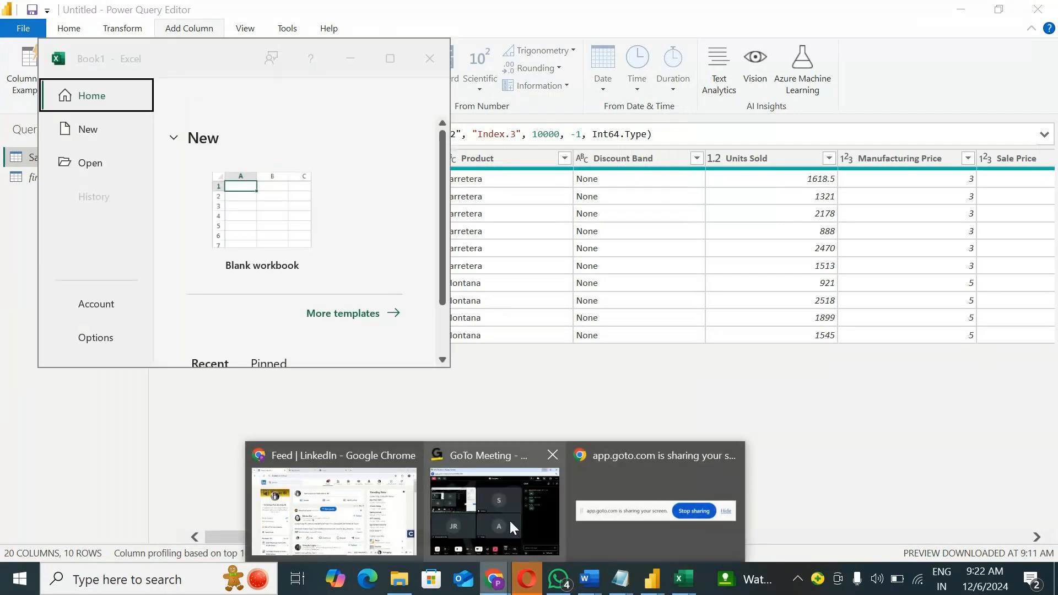
click(509, 519)
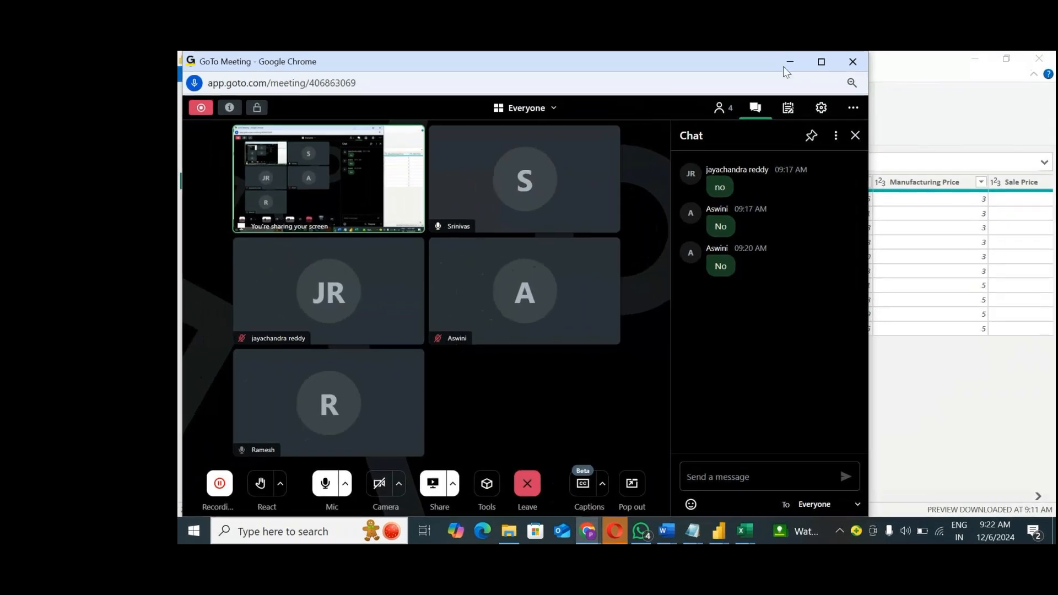
click(789, 61)
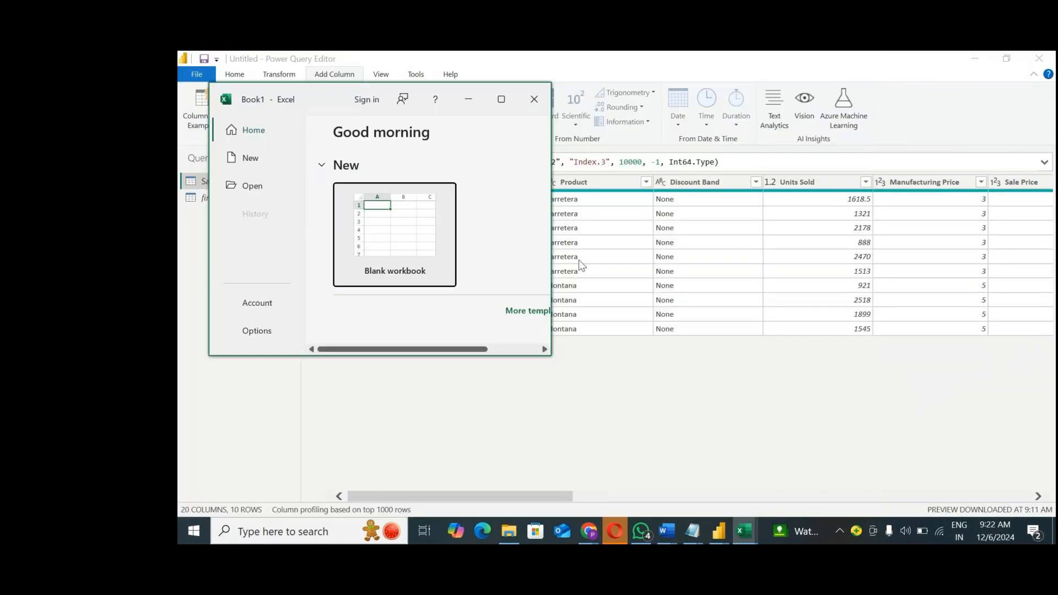
Step: Create a blank workbook, paste the copied Sales table at cell A1, and maximize the workbook window
click(425, 204)
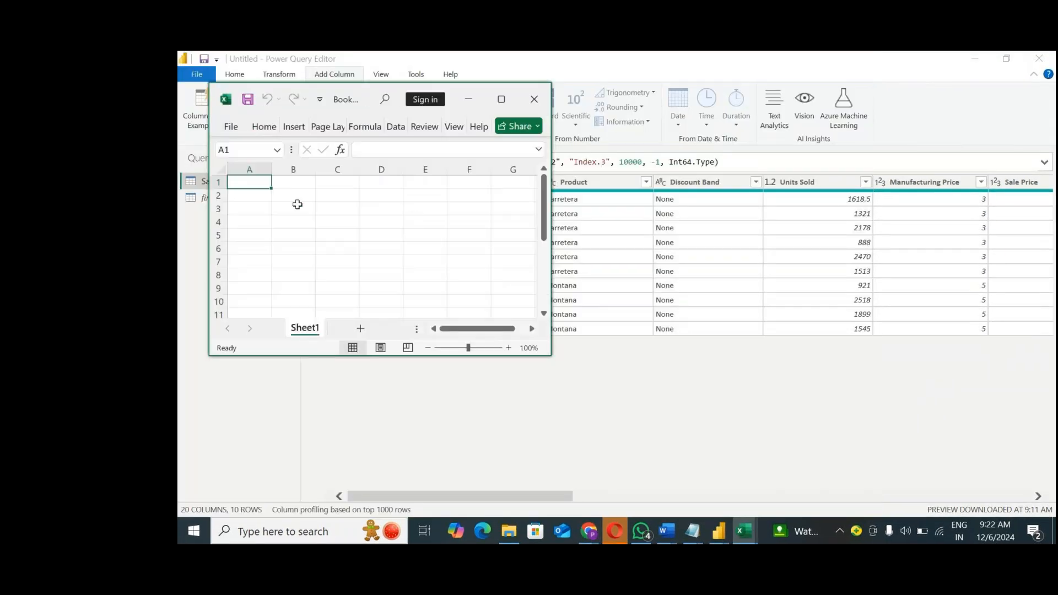
key(ctrl+v)
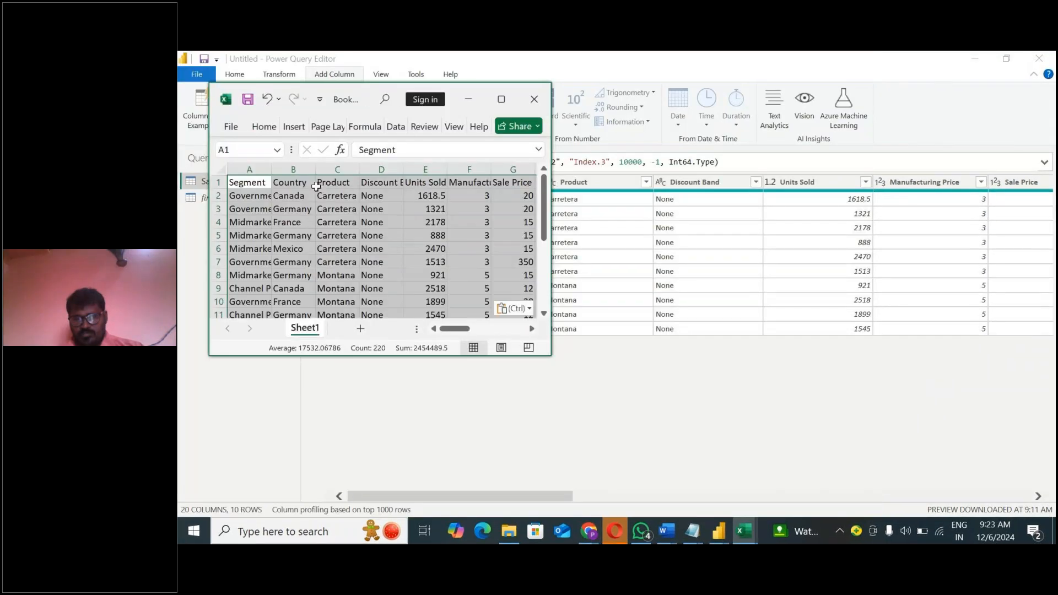
click(500, 98)
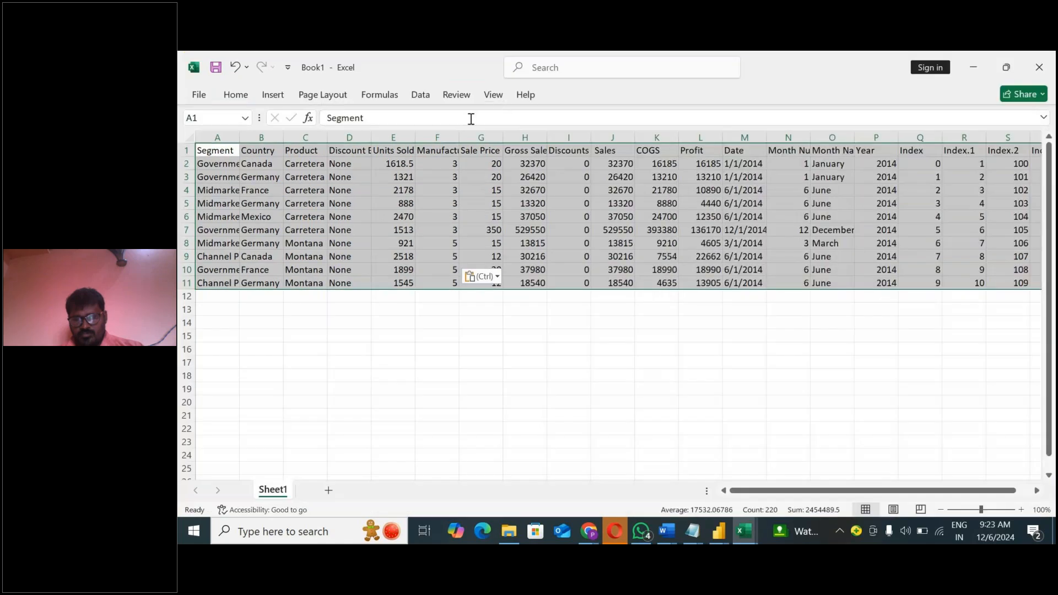
Step: Examine the index columns at the end of the pasted table and return to Power Query Editor
click(612, 389)
scroll(1030, 246, right, 1)
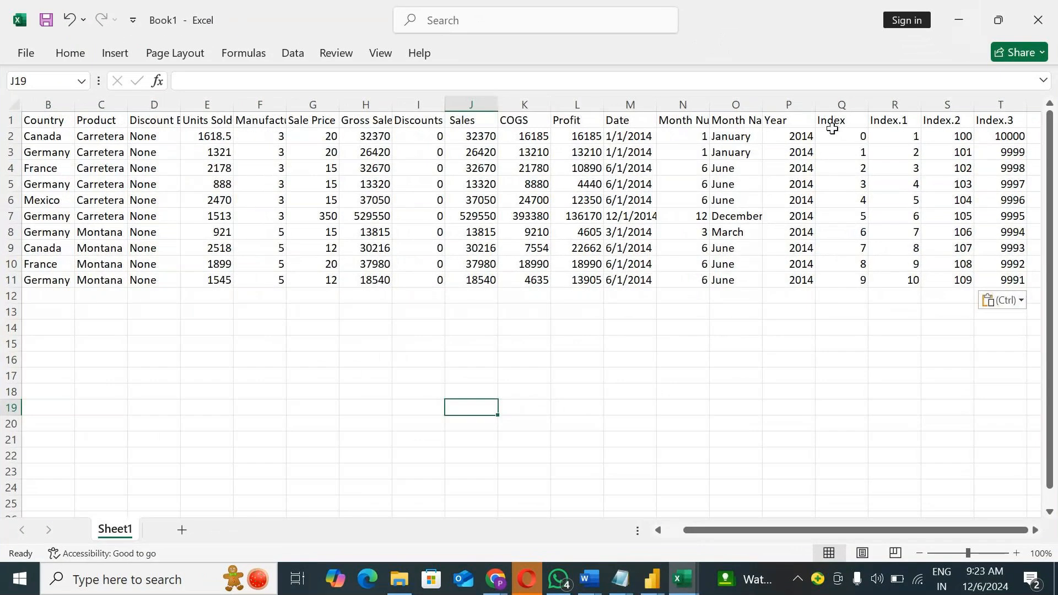
drag(868, 152, 992, 119)
click(960, 19)
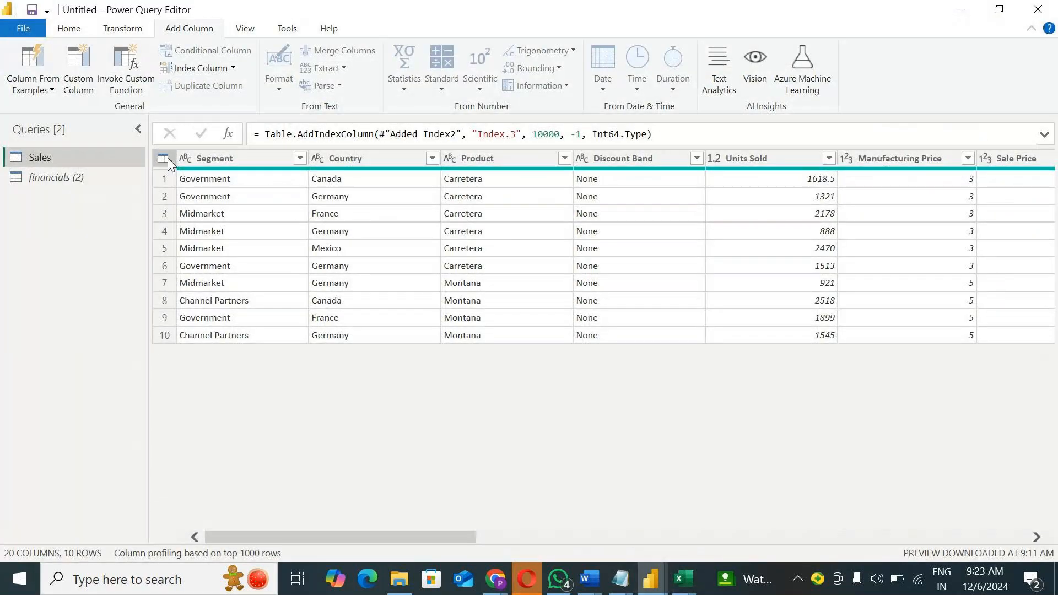
right_click(246, 157)
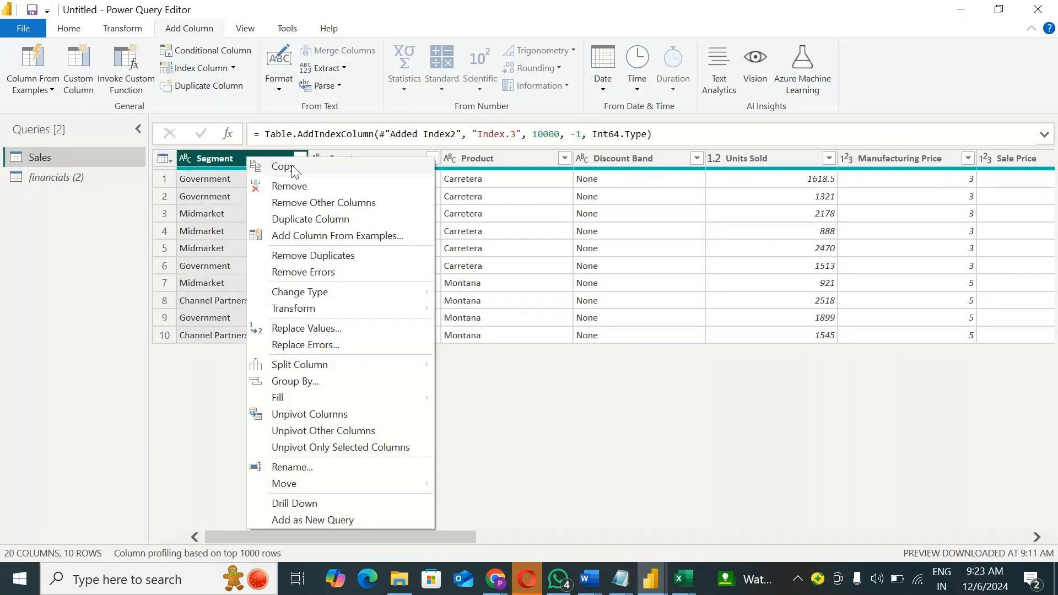
click(172, 157)
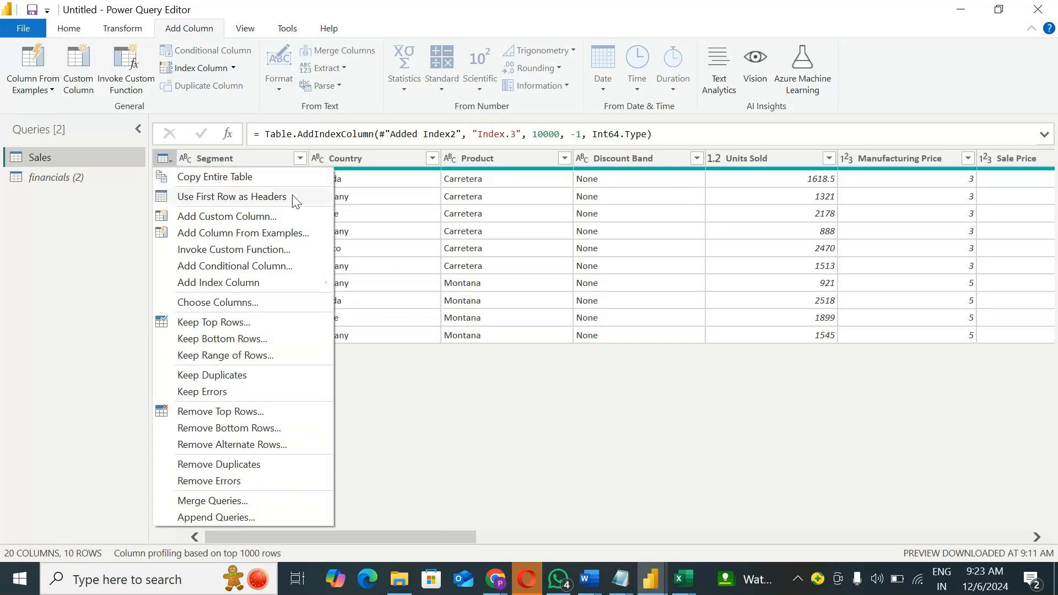
mouse_move(255, 284)
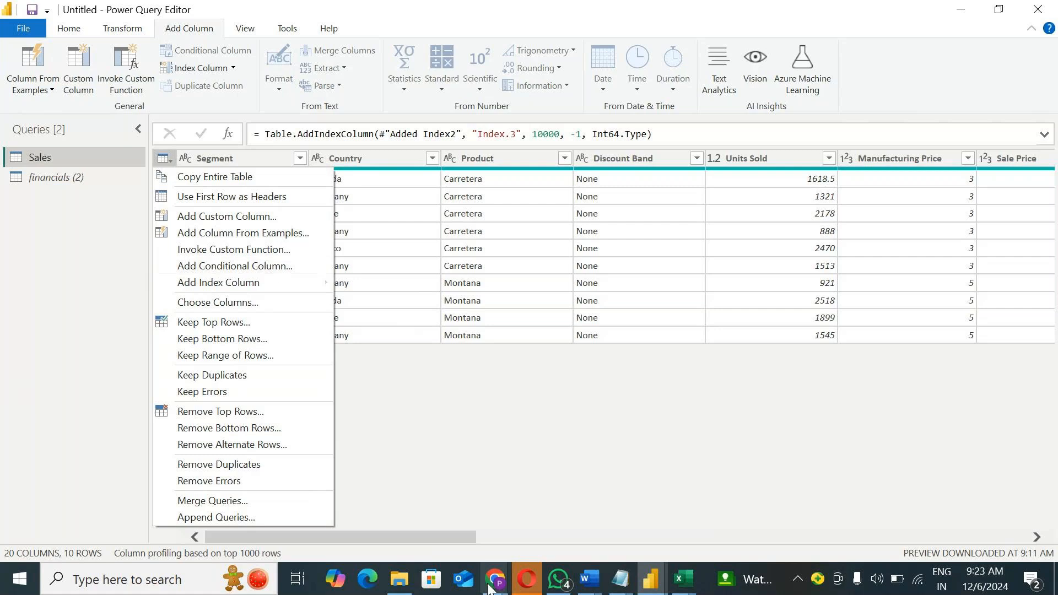
click(491, 467)
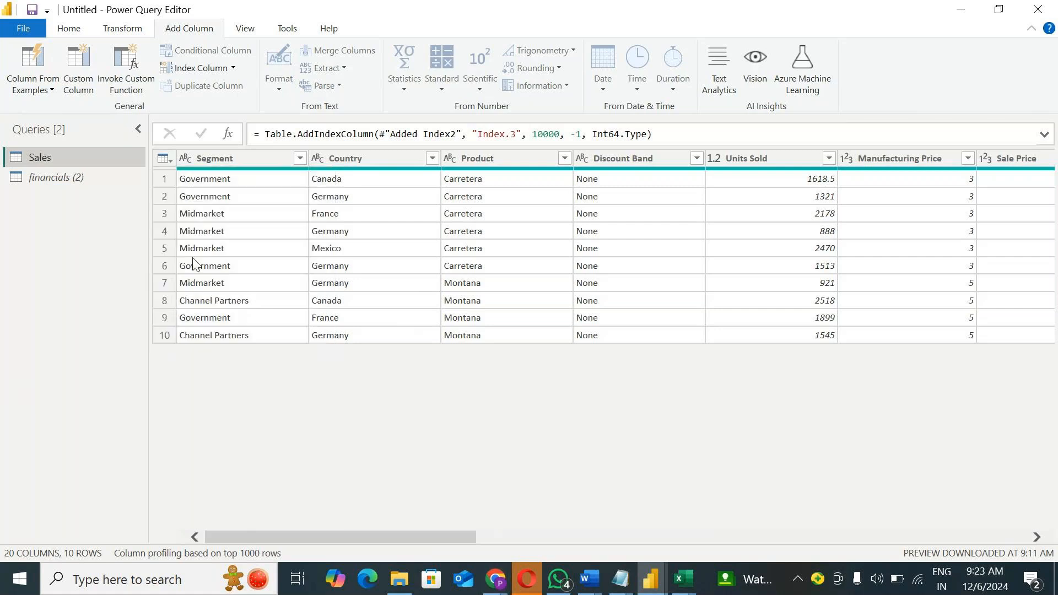
click(170, 162)
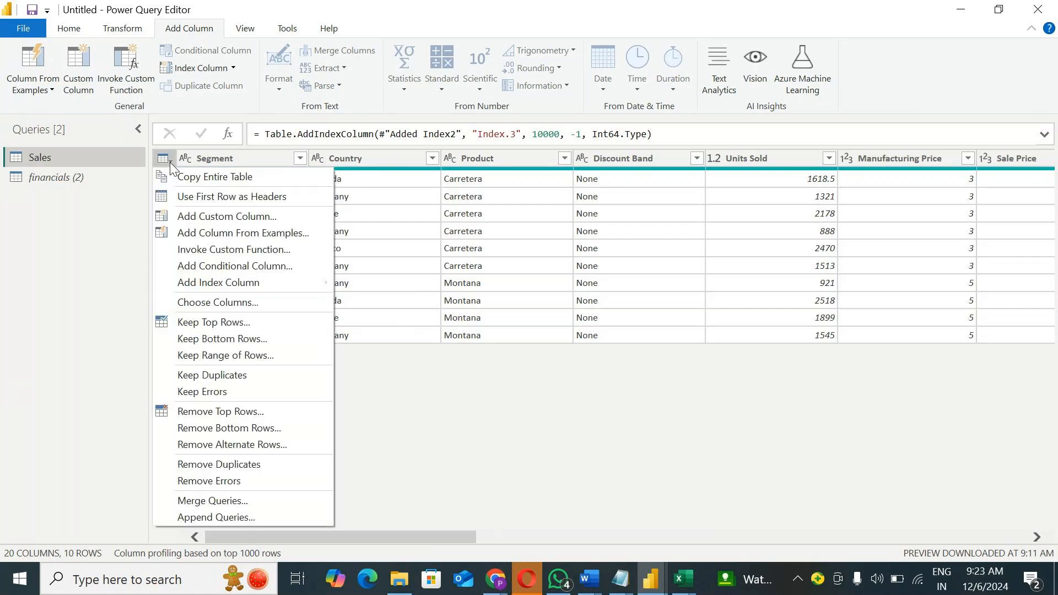
click(407, 372)
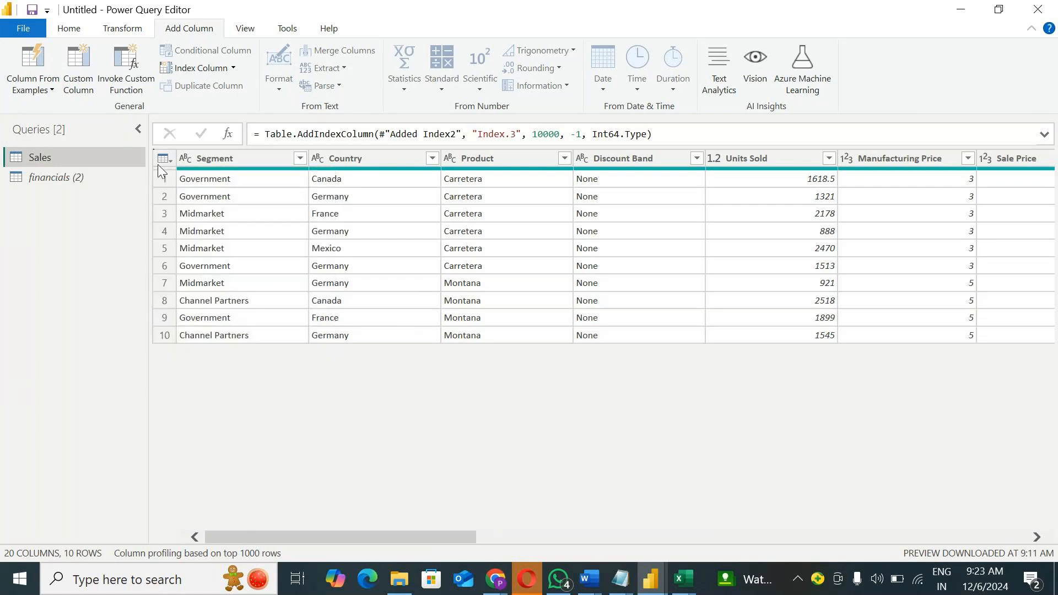
Step: Duplicate the Country column in the Sales query
right_click(342, 157)
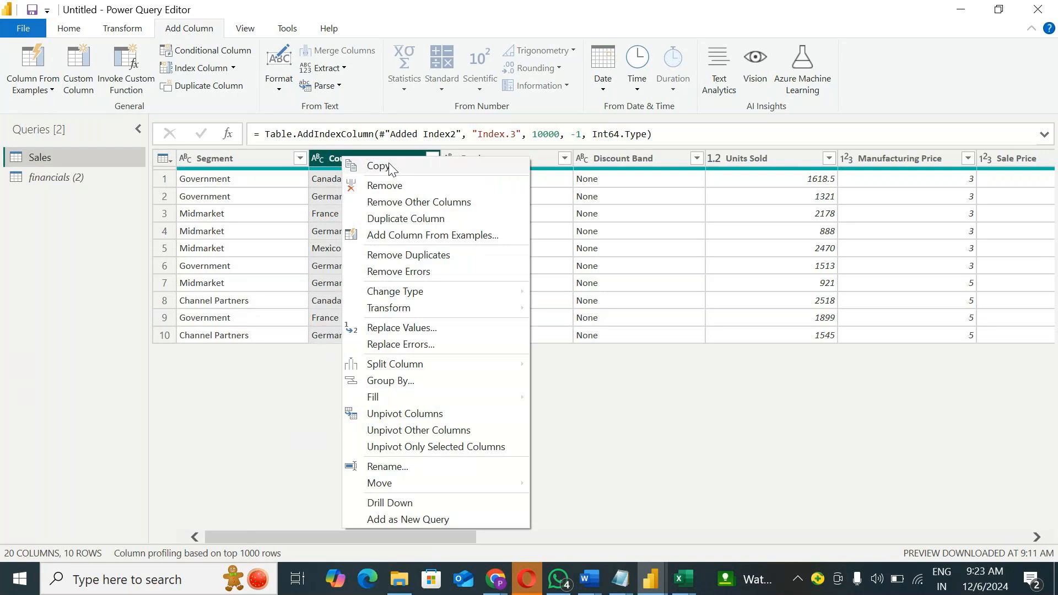
click(408, 221)
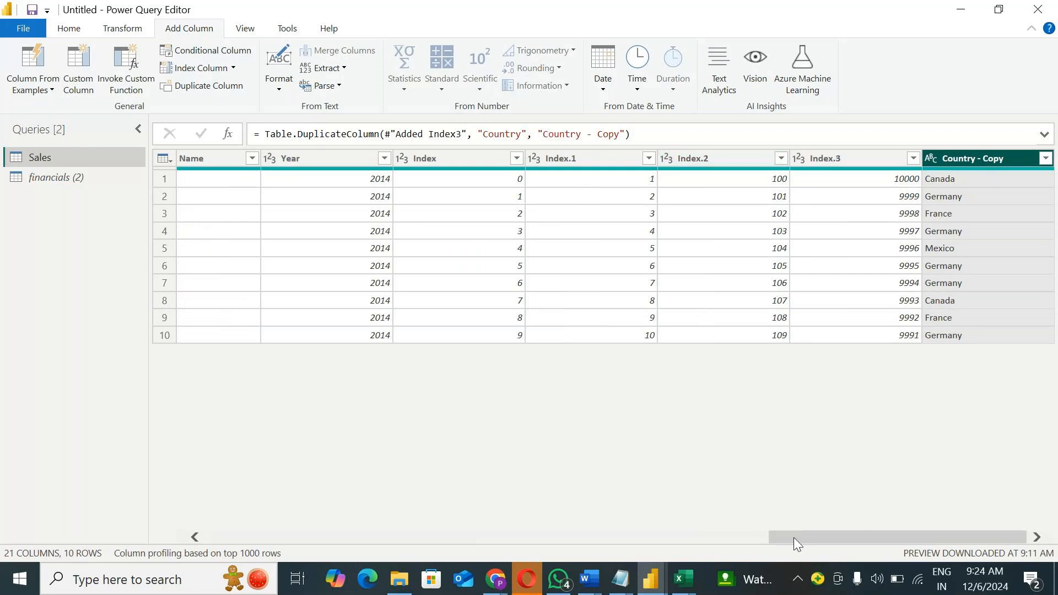
drag(794, 537, 216, 510)
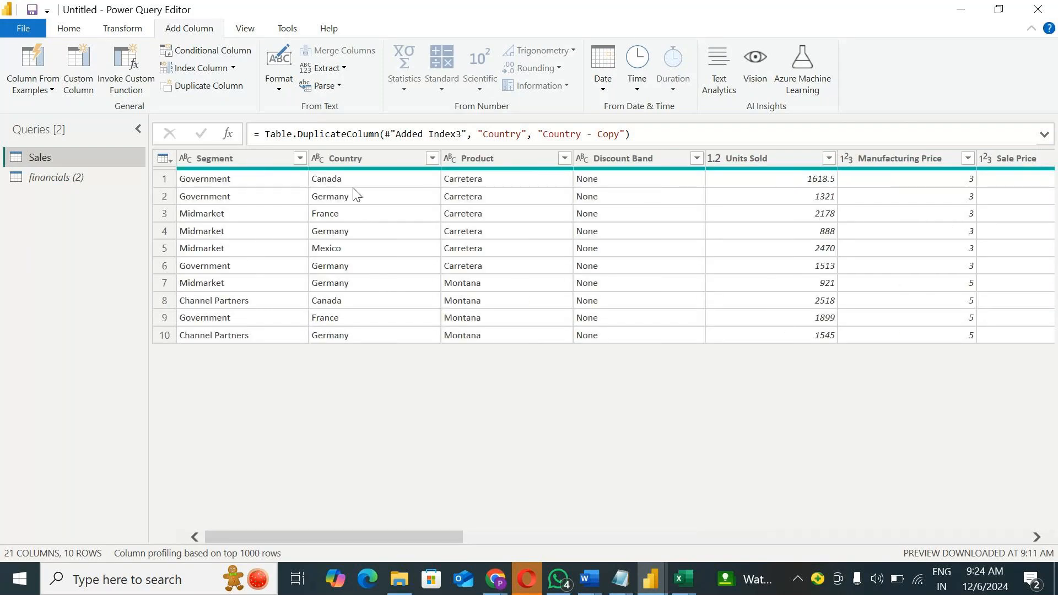
Step: Duplicate the Product column in the Sales query
click(352, 163)
right_click(352, 163)
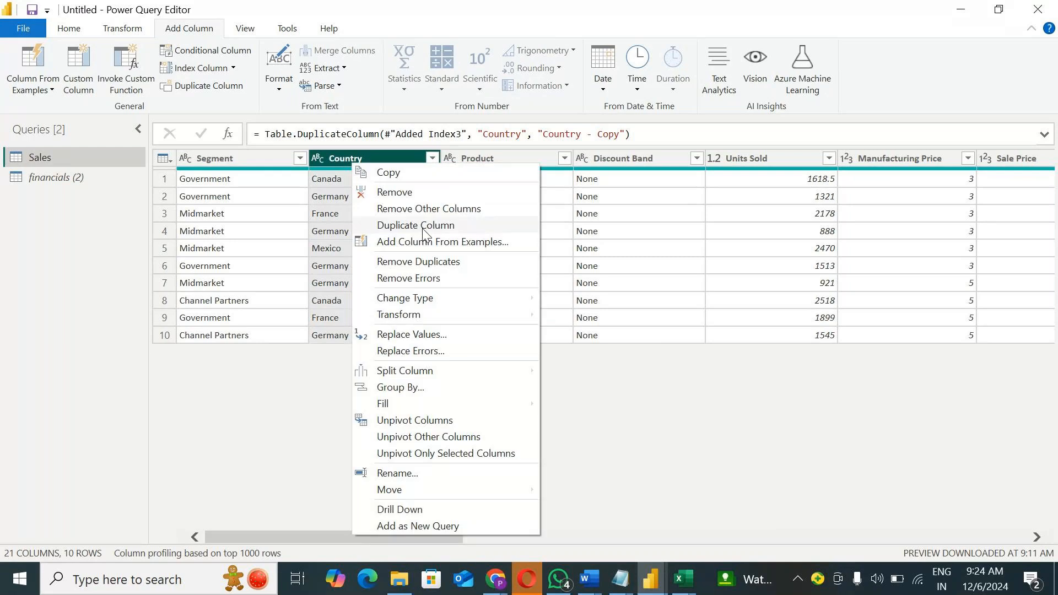
click(473, 163)
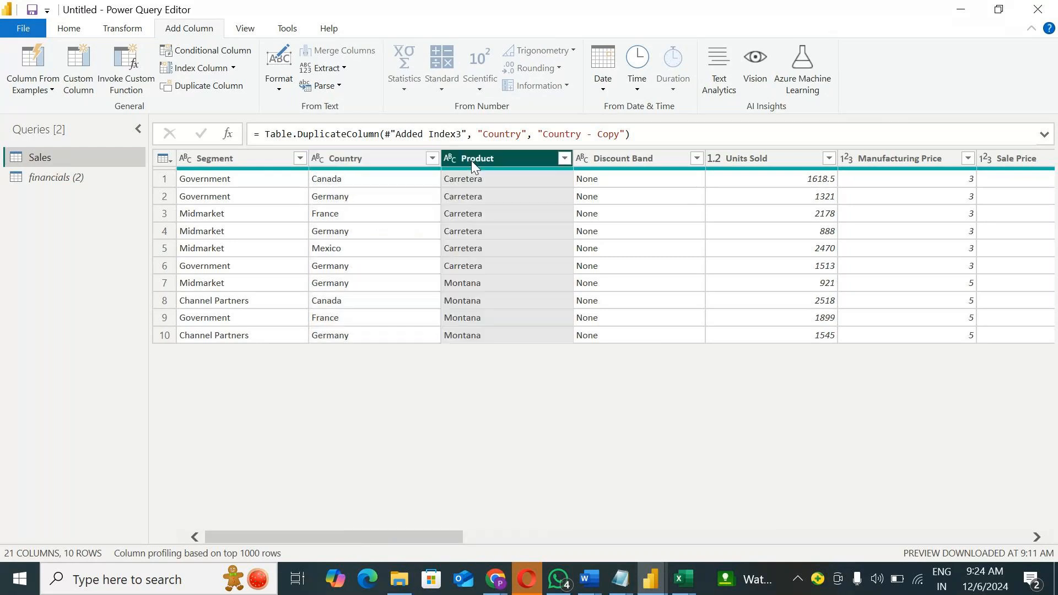
right_click(473, 164)
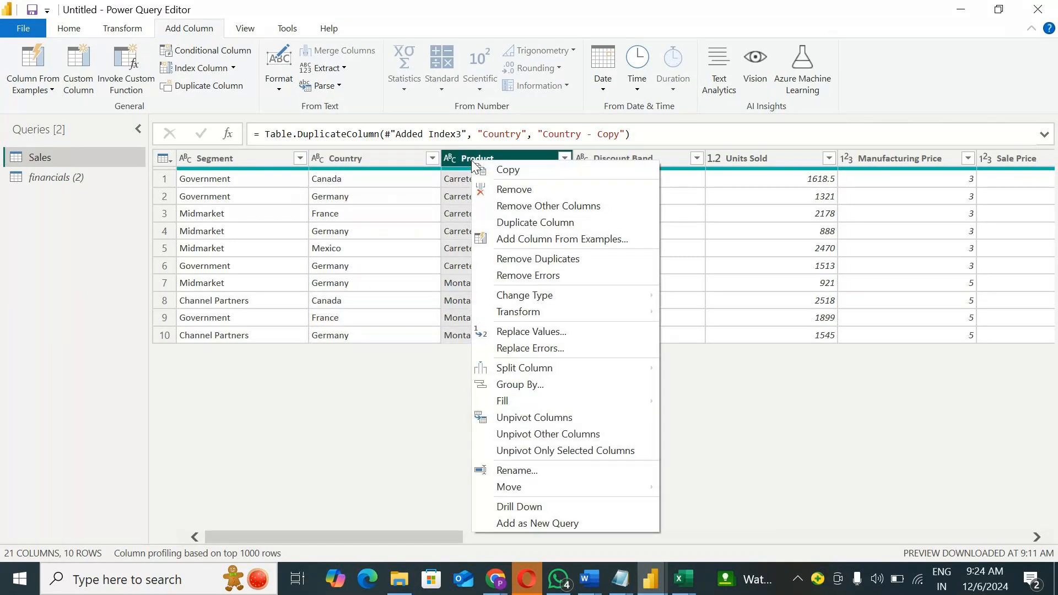
click(518, 223)
drag(809, 536, 232, 536)
right_click(340, 158)
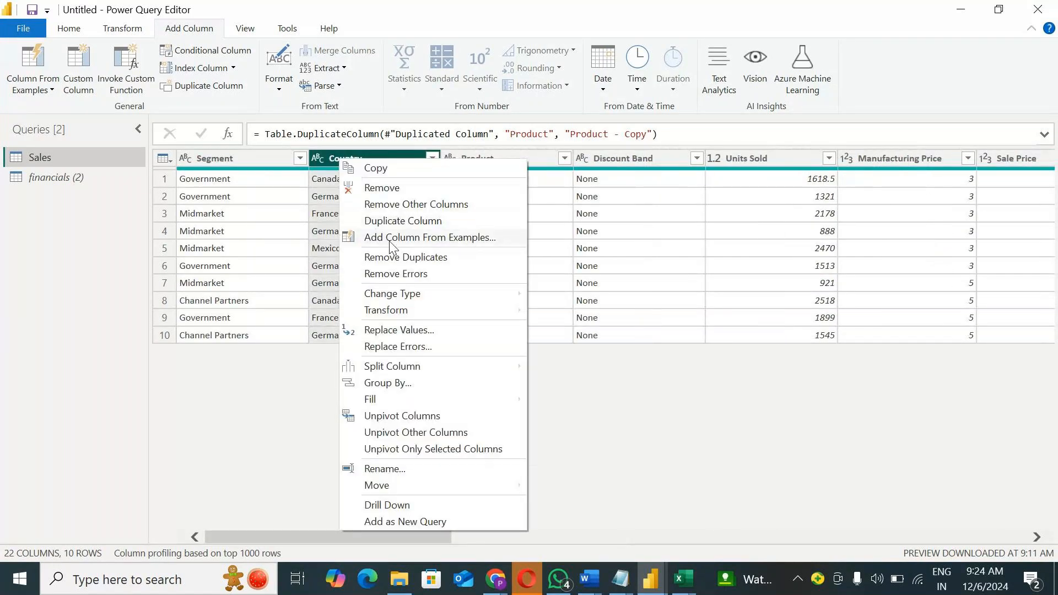
click(168, 159)
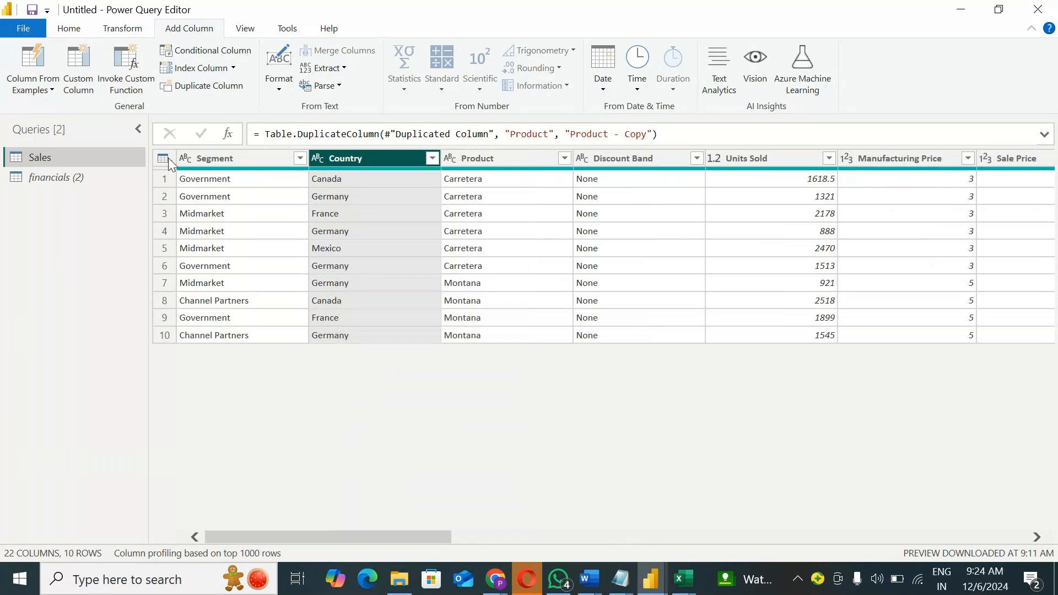
click(168, 158)
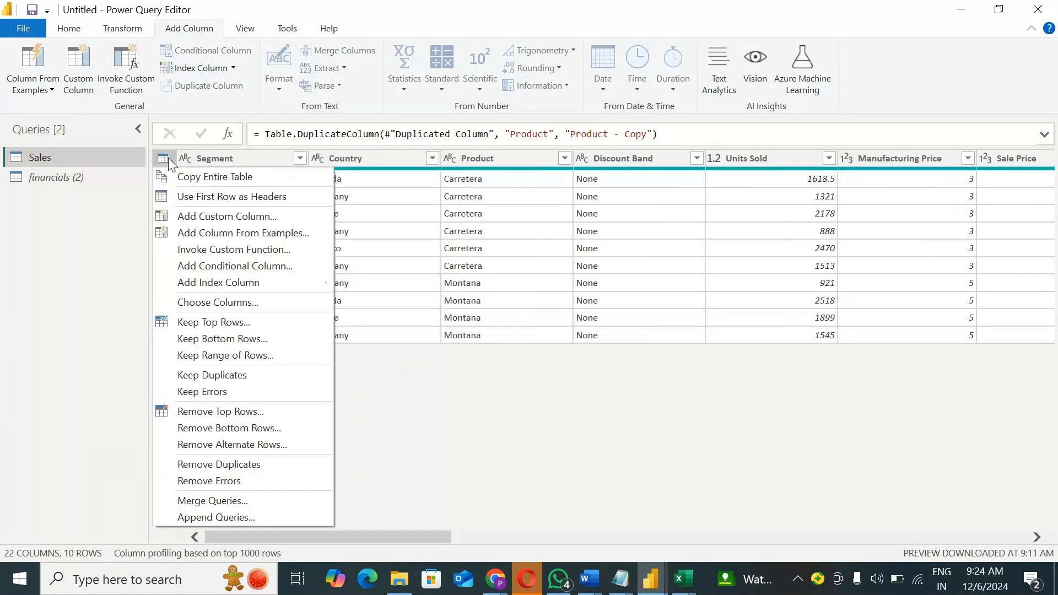
click(419, 388)
click(292, 158)
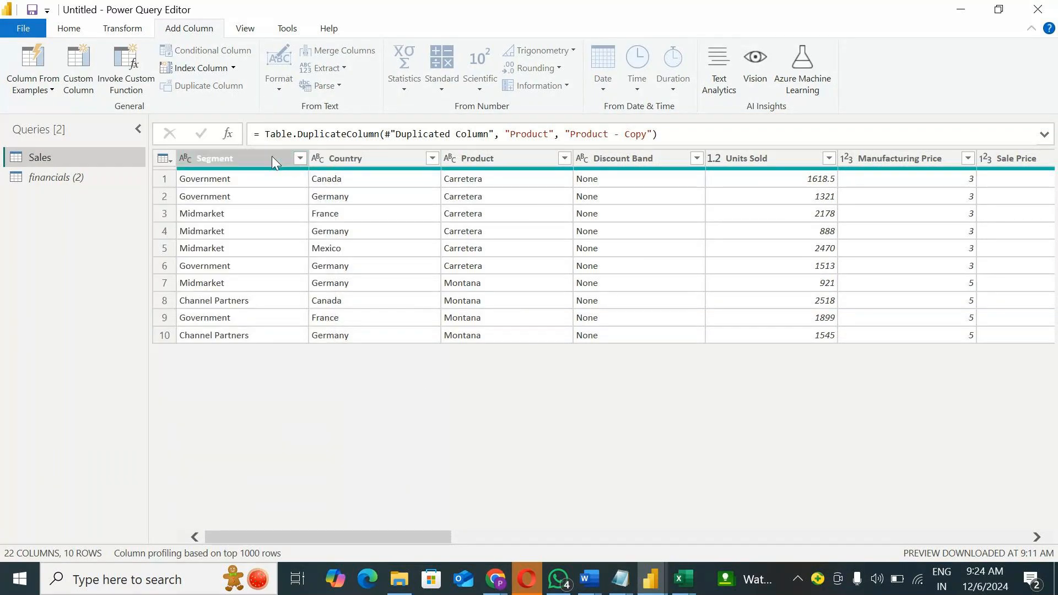
right_click(273, 157)
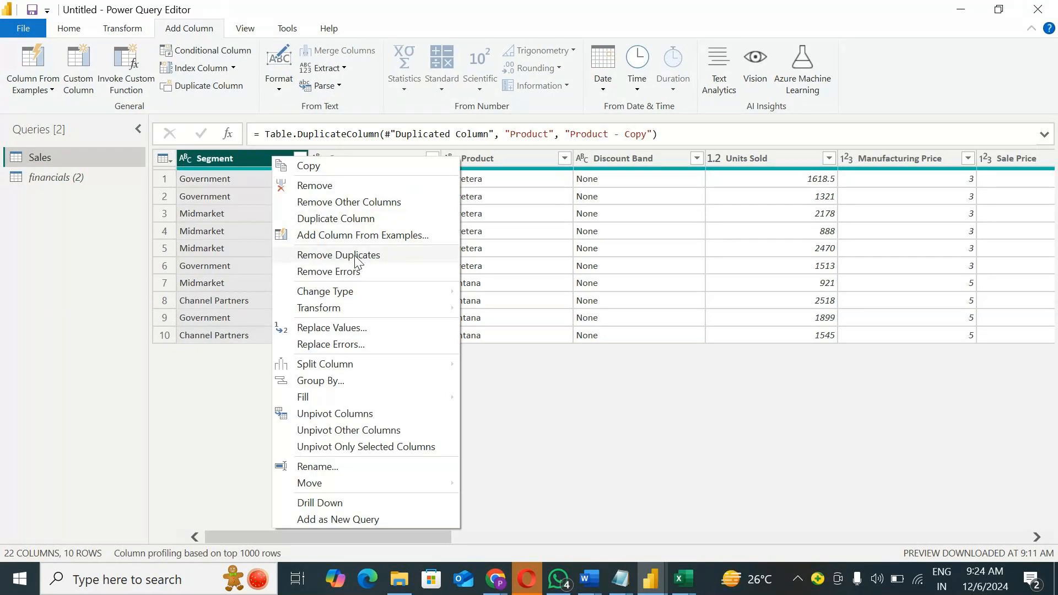
click(211, 360)
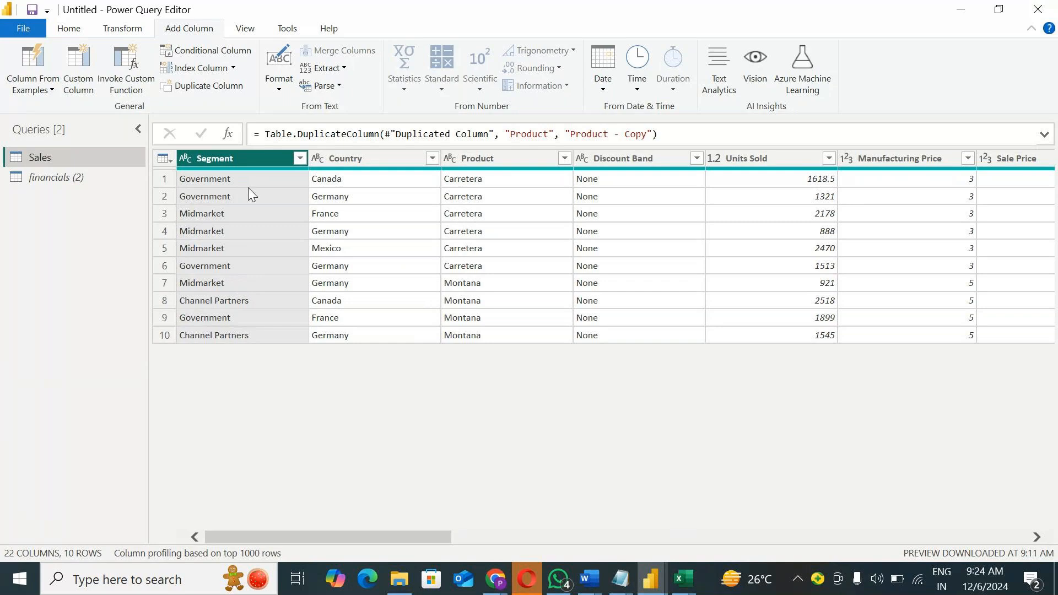
Step: Remove duplicate rows based on the Segment column, and delete that applied step from the Sales query
right_click(246, 157)
click(309, 256)
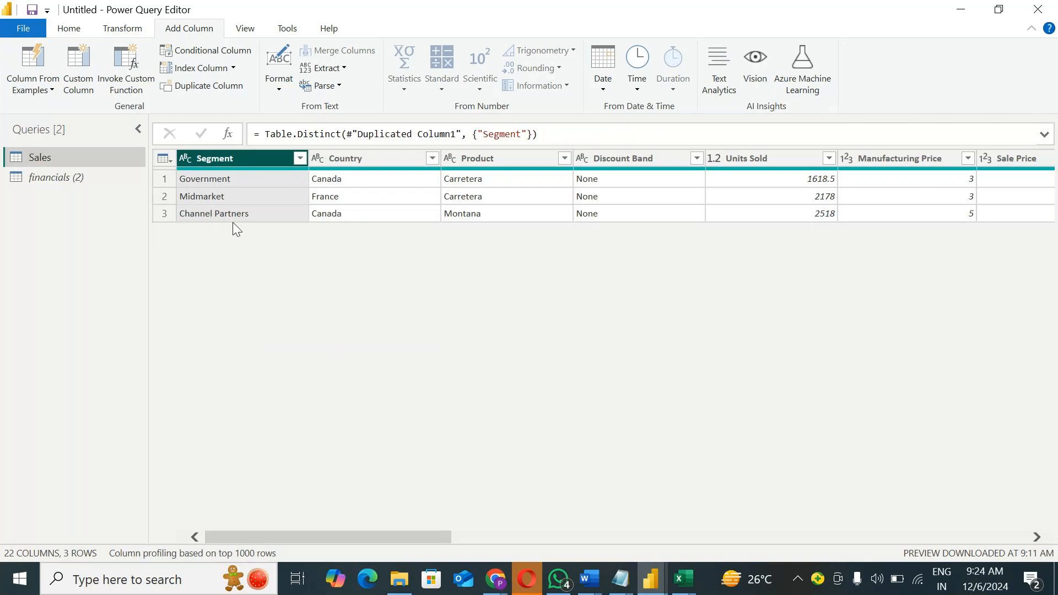
click(248, 29)
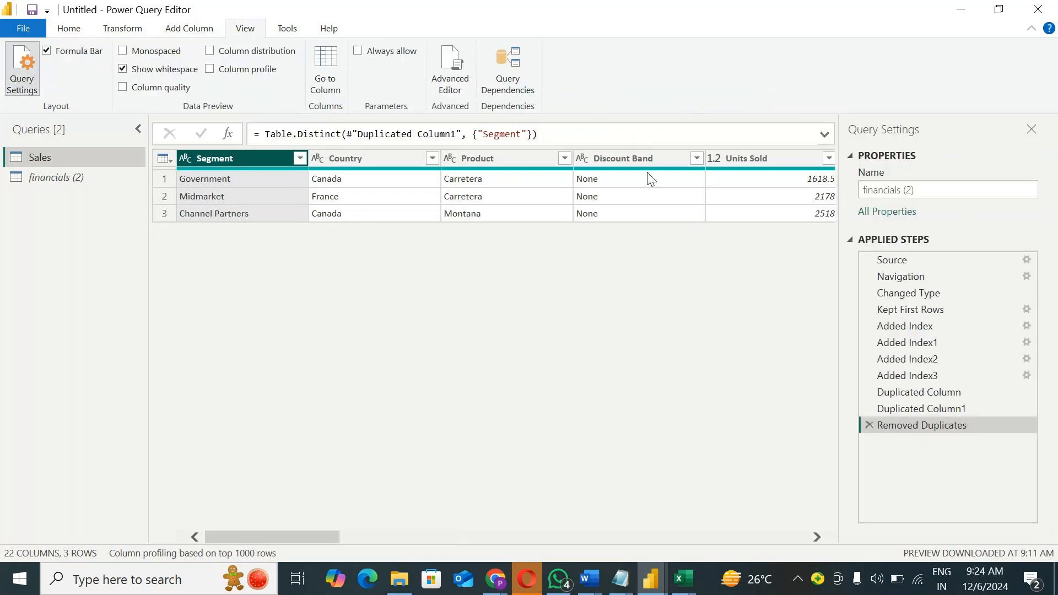
click(868, 426)
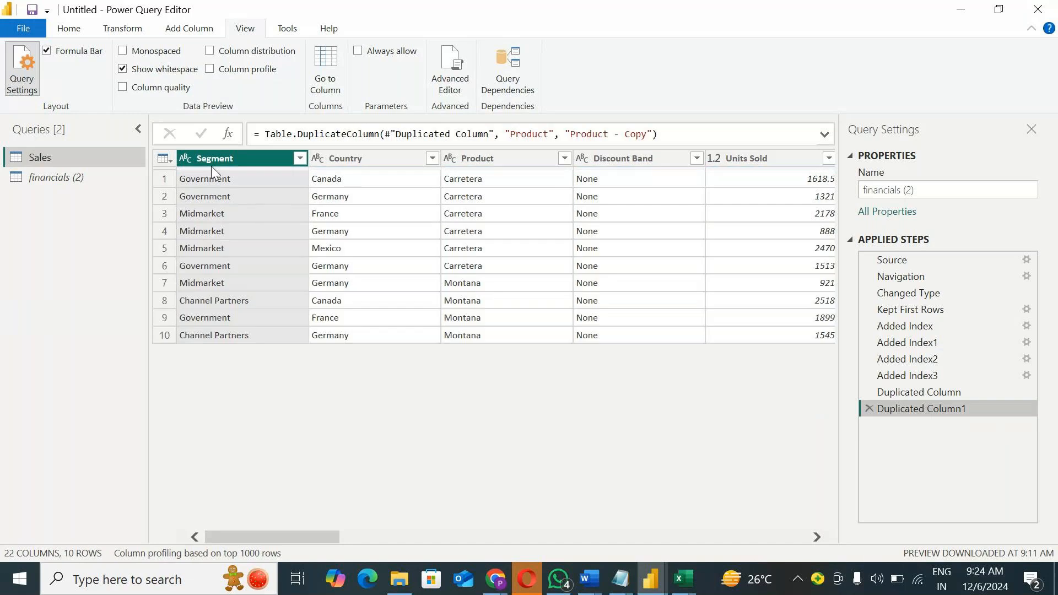
Step: Remove duplicates across the entire Sales table using all columns
click(163, 159)
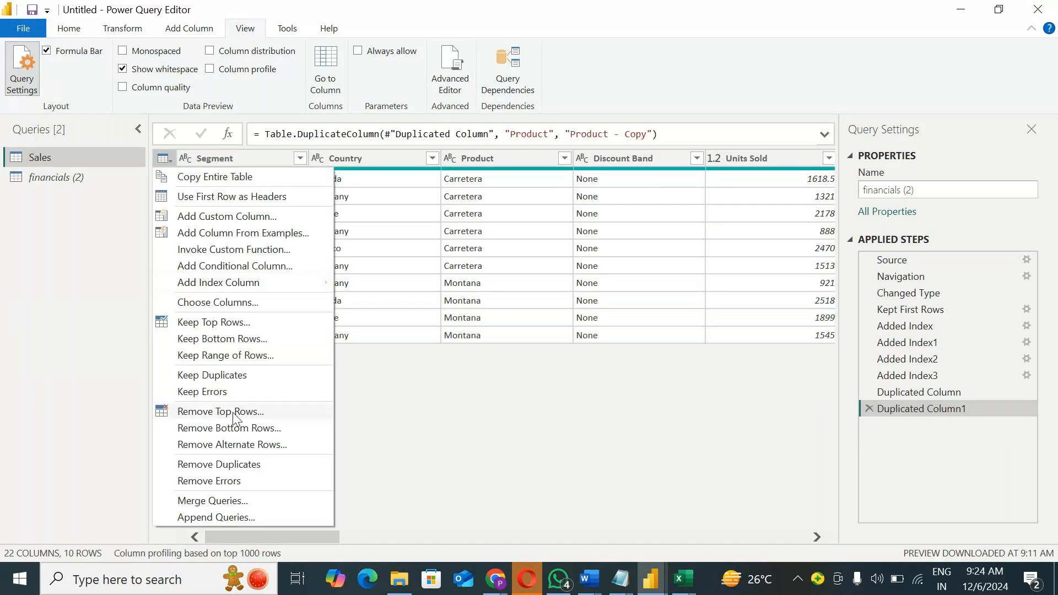
click(237, 464)
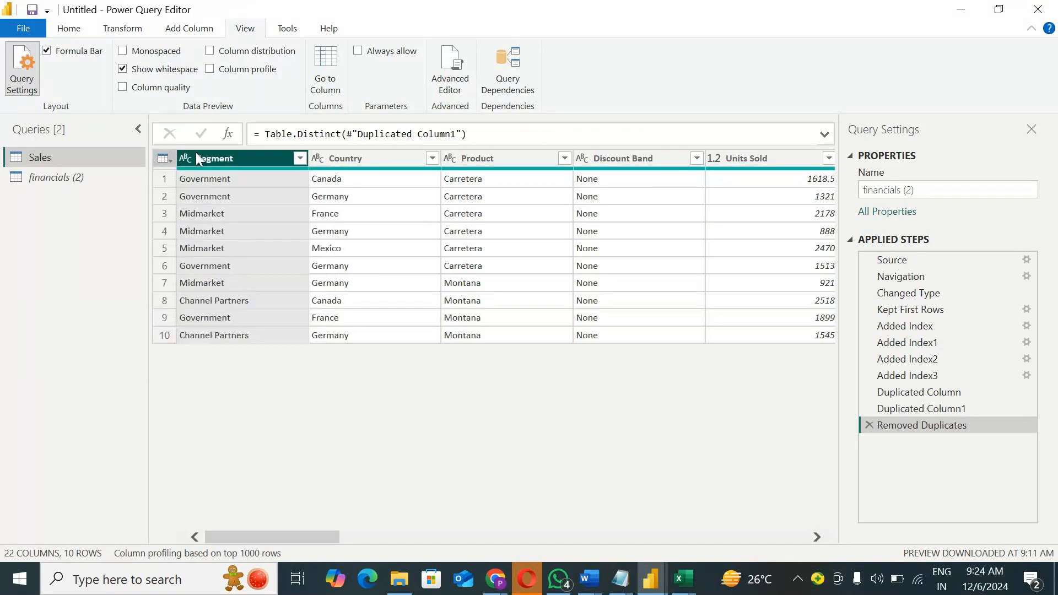
Step: Delete the Removed Duplicates step from the Sales query, and review the commands available for the table and the Segment column
click(870, 427)
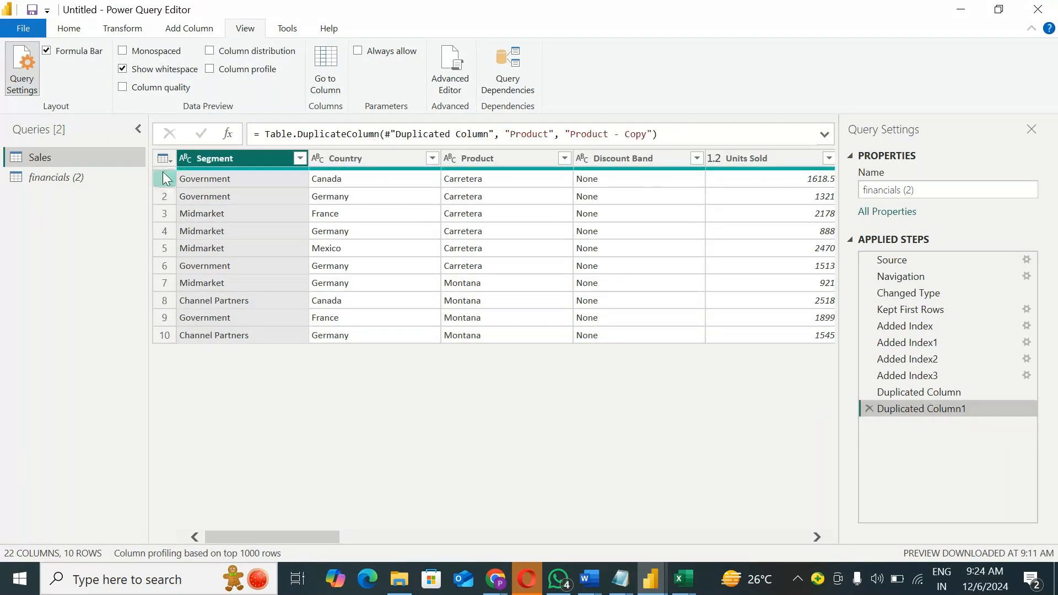
click(165, 160)
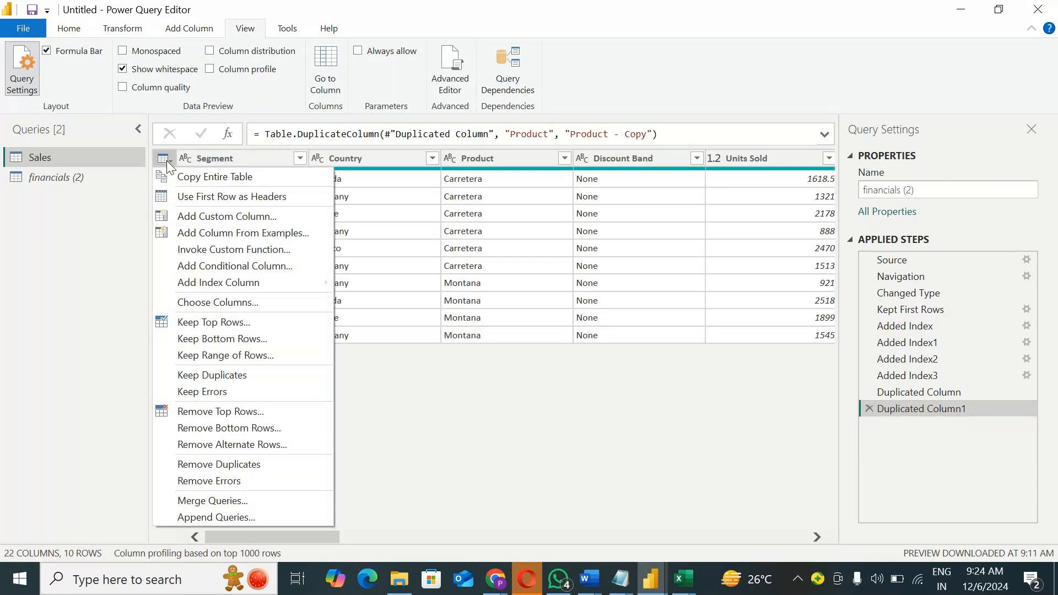
click(245, 161)
click(245, 161)
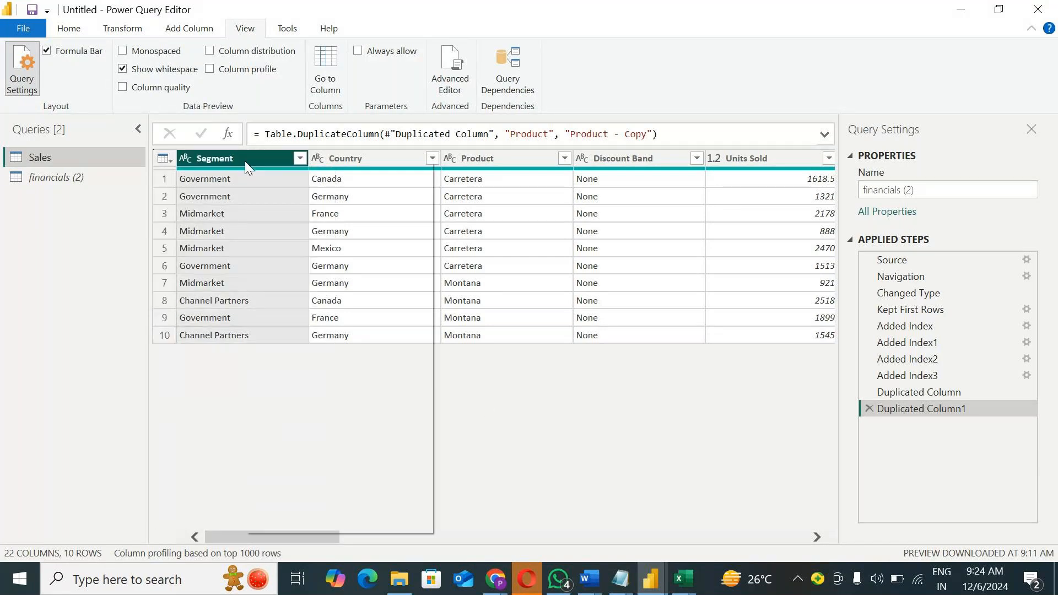
right_click(245, 161)
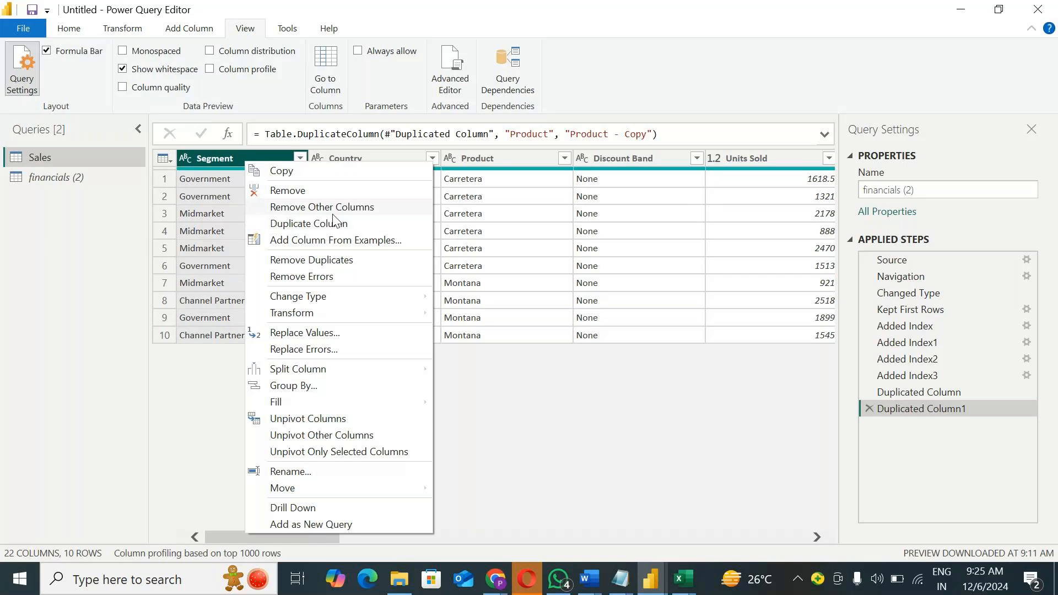
click(478, 362)
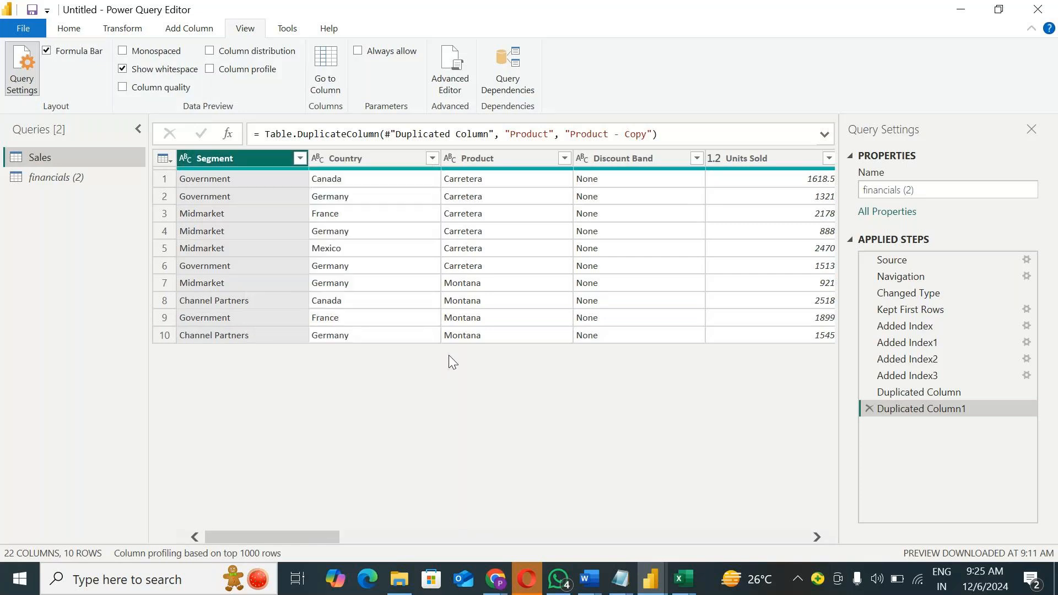
Step: Remove duplicate rows based on the Segment column, and delete that applied step from the Sales query
right_click(202, 161)
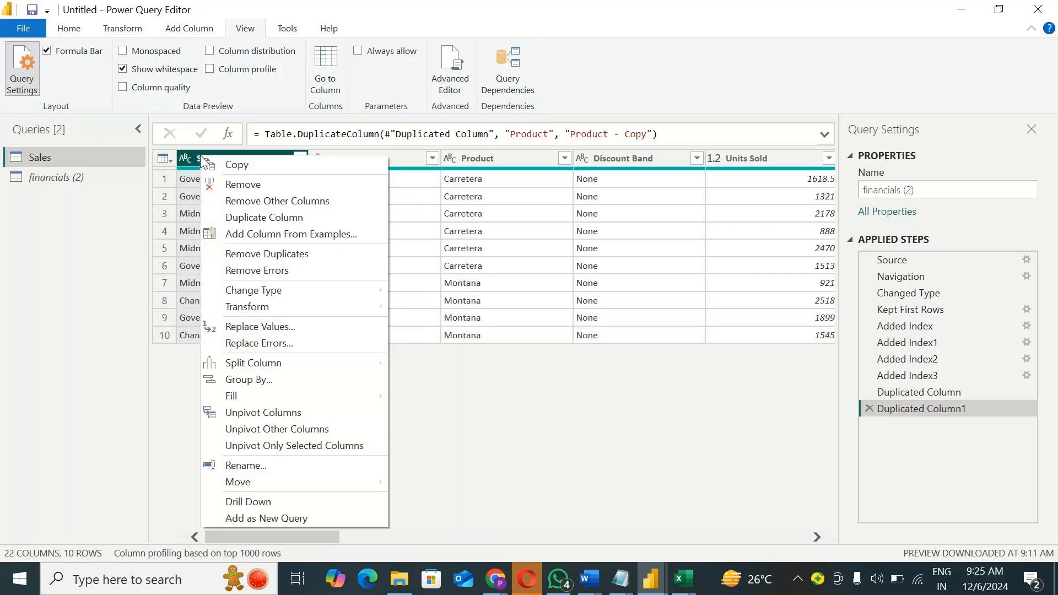
click(292, 254)
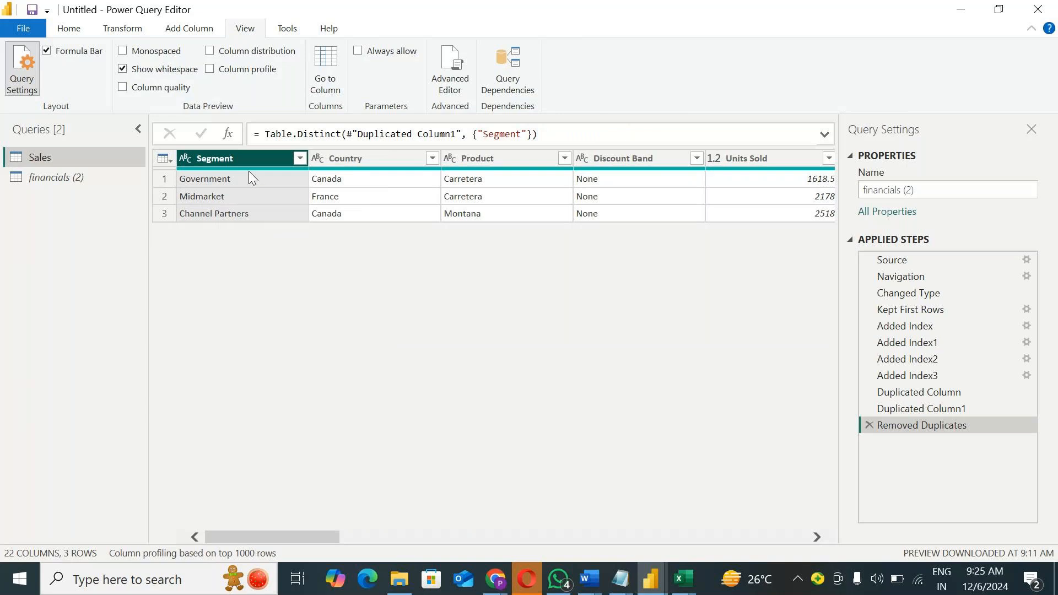
click(874, 428)
Step: Remove rows with errors in the Segment column of the Sales query
right_click(221, 165)
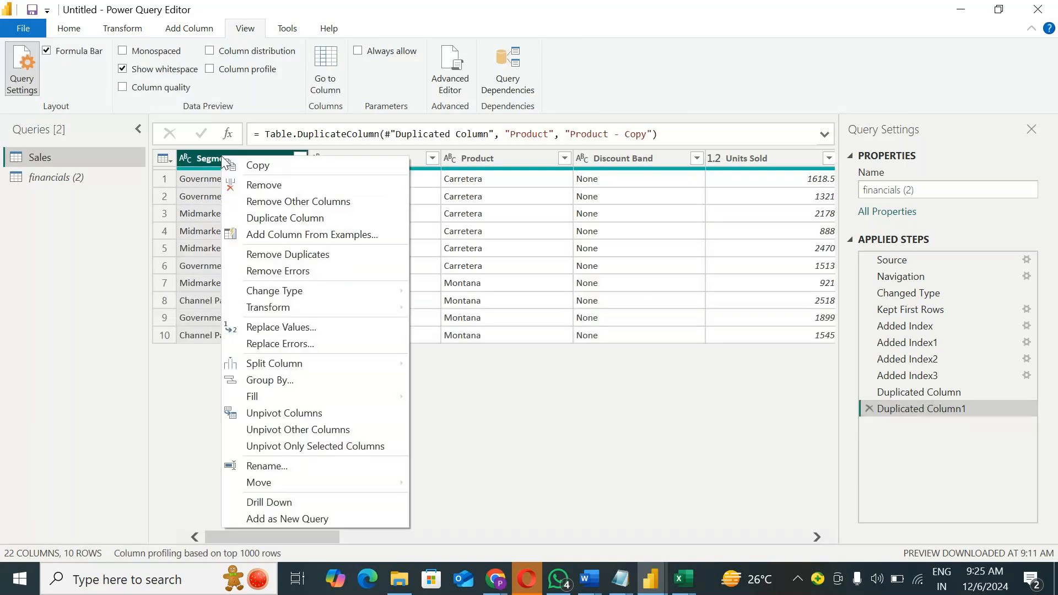
click(276, 270)
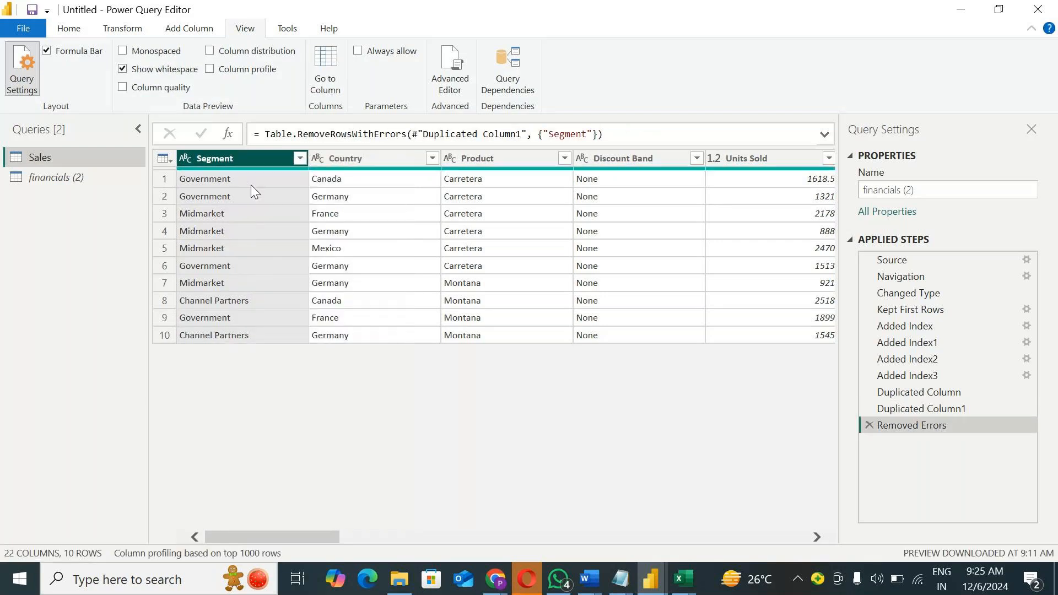
Step: Replace errors in the Segment column with -1
right_click(231, 156)
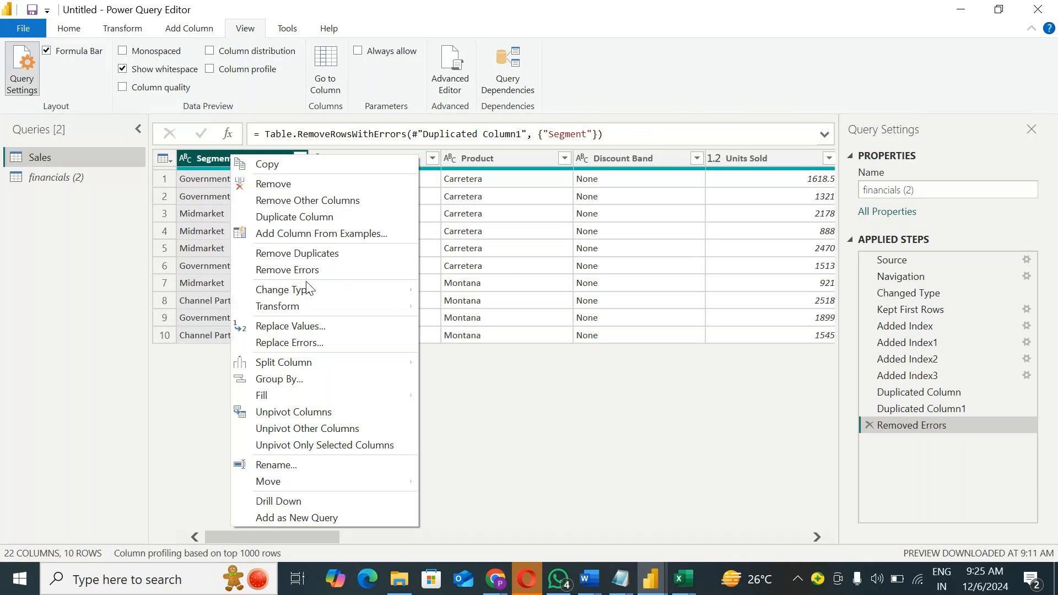
mouse_move(309, 289)
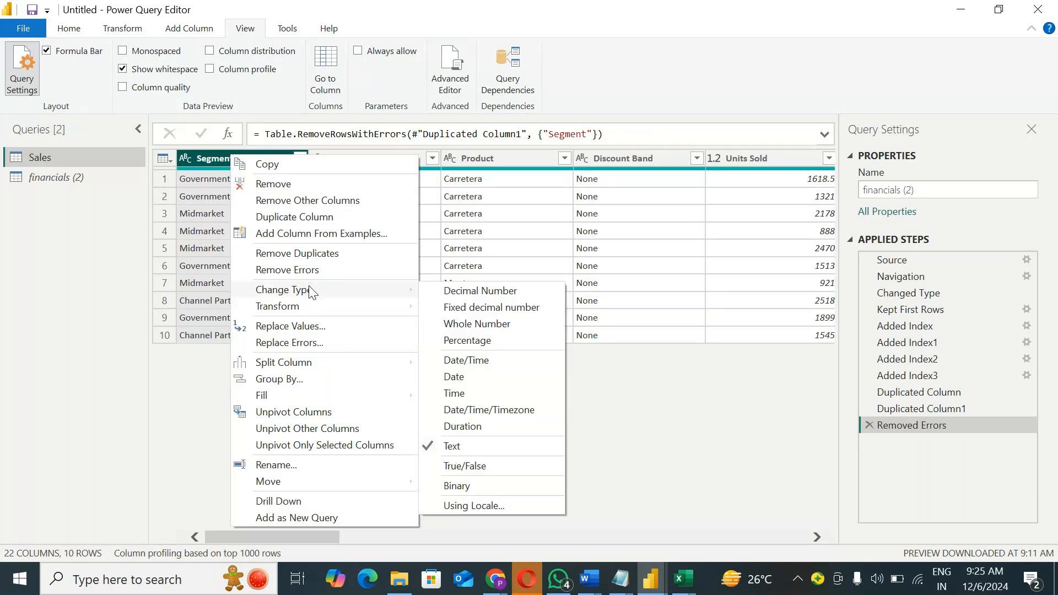
click(302, 343)
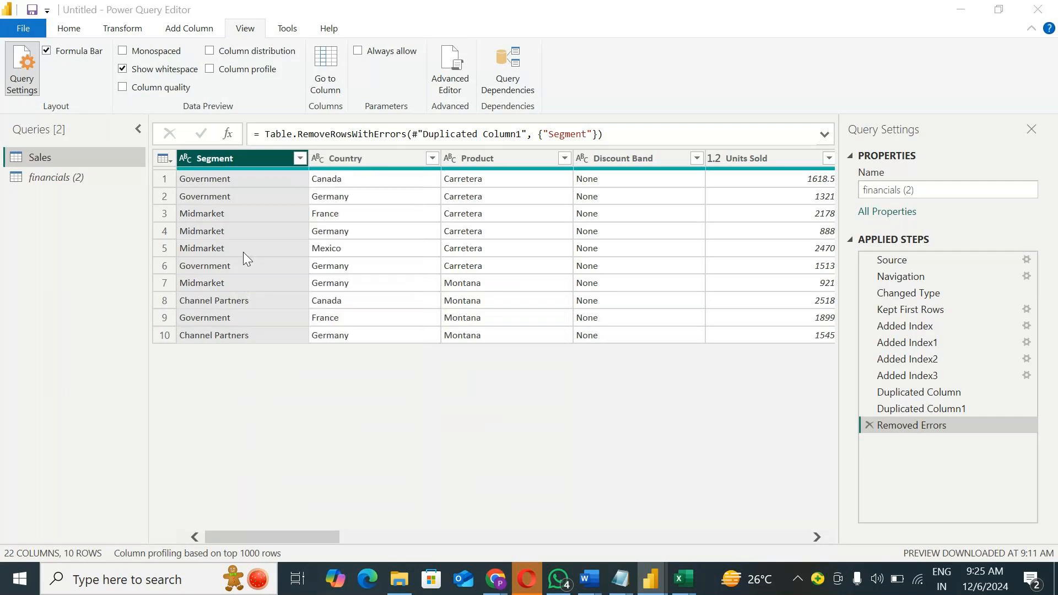
text(-1)
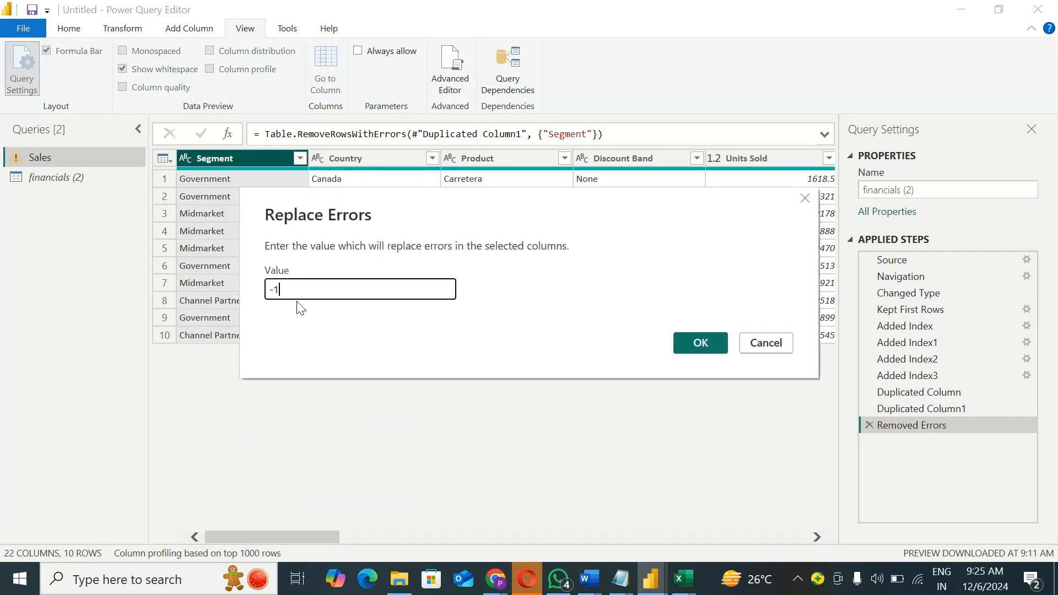
click(697, 342)
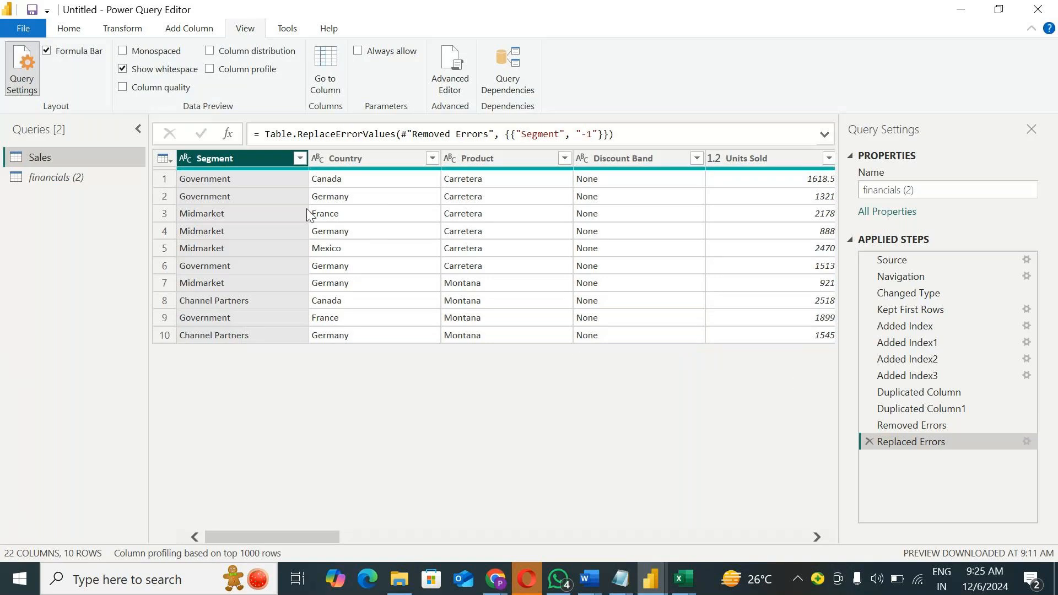
right_click(240, 161)
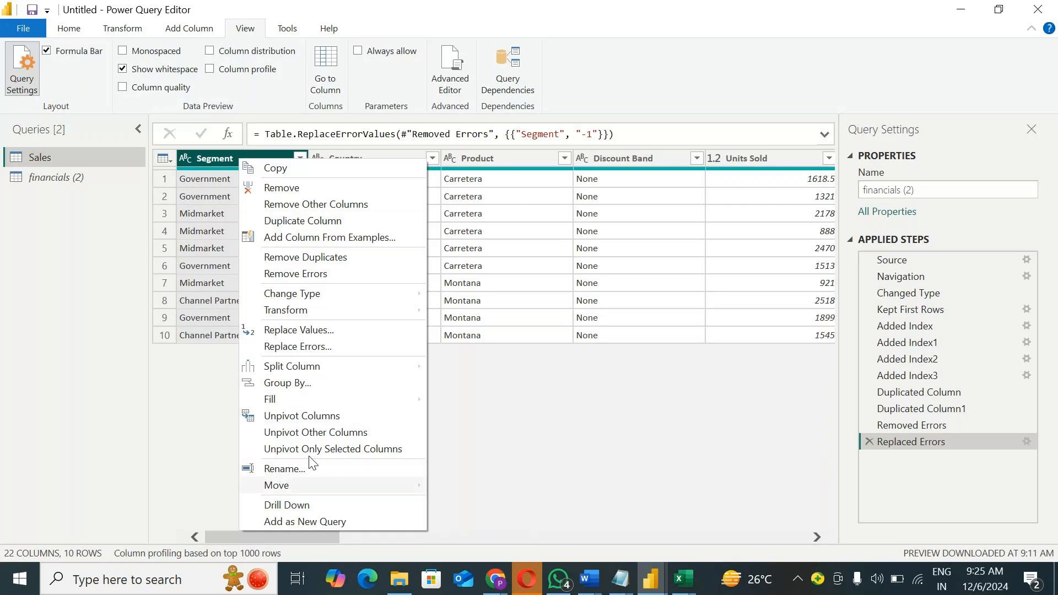
click(527, 441)
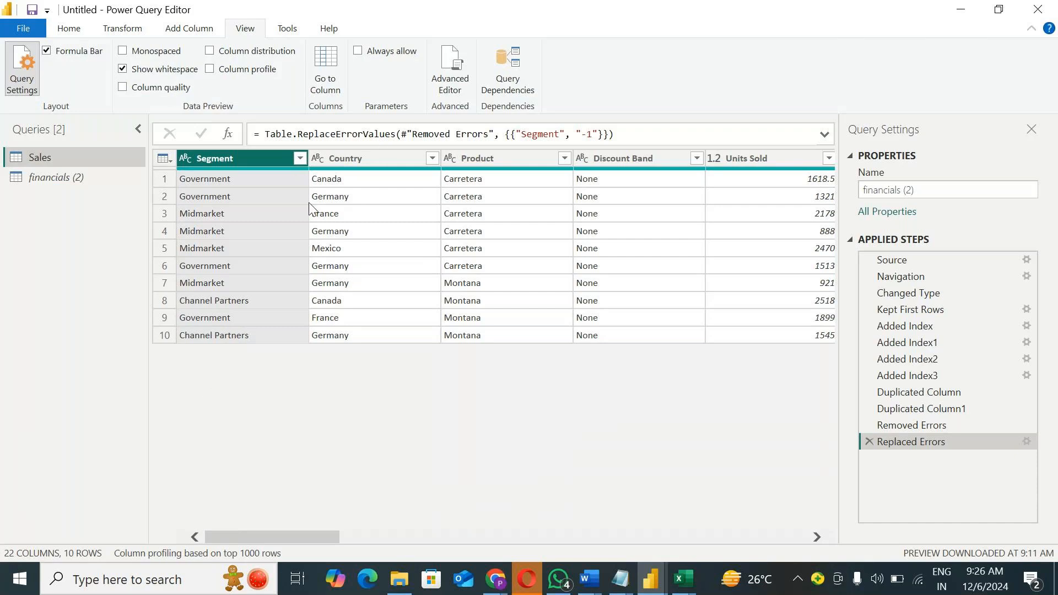
Step: Transform the Country column to lowercase, and delete that applied step from the Sales query
right_click(349, 159)
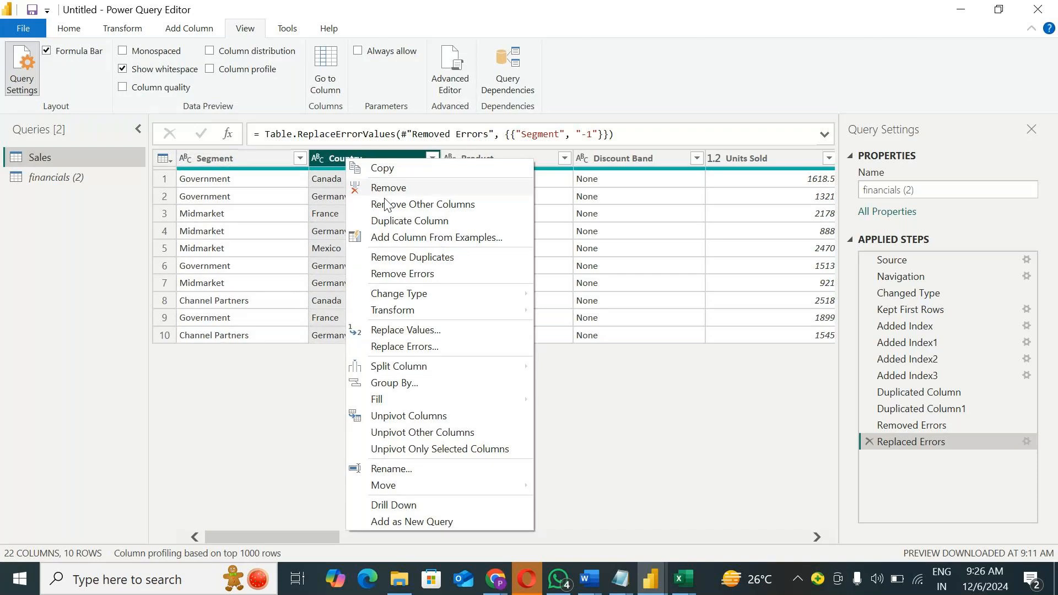
mouse_move(378, 313)
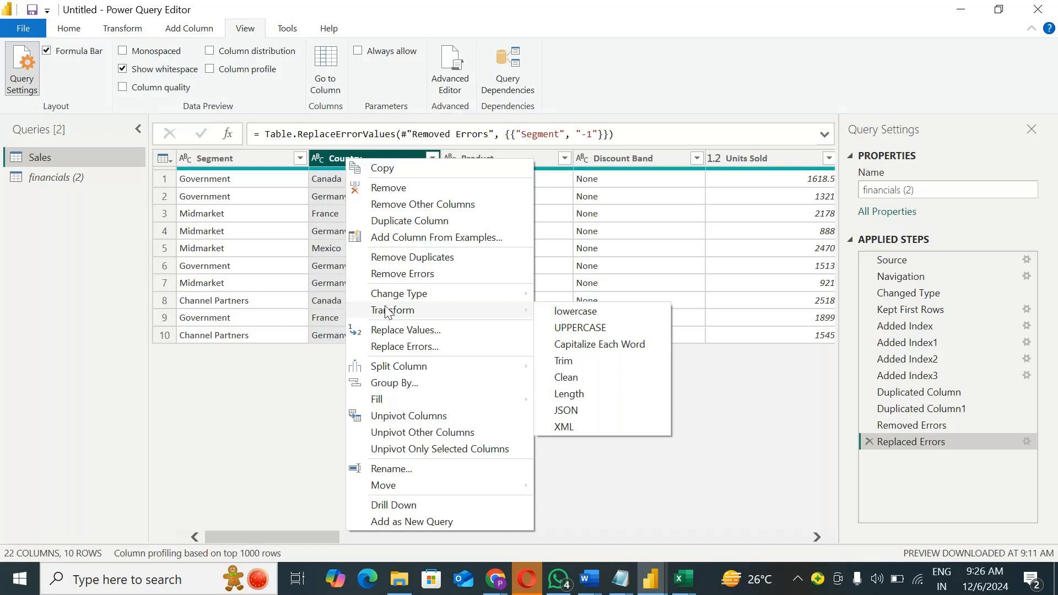
click(567, 315)
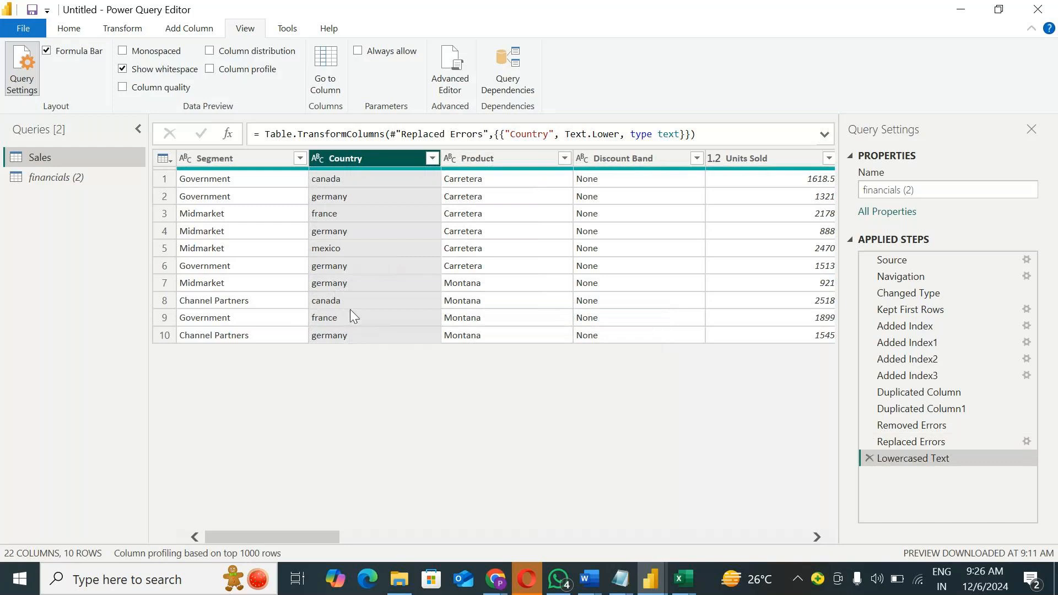
click(871, 459)
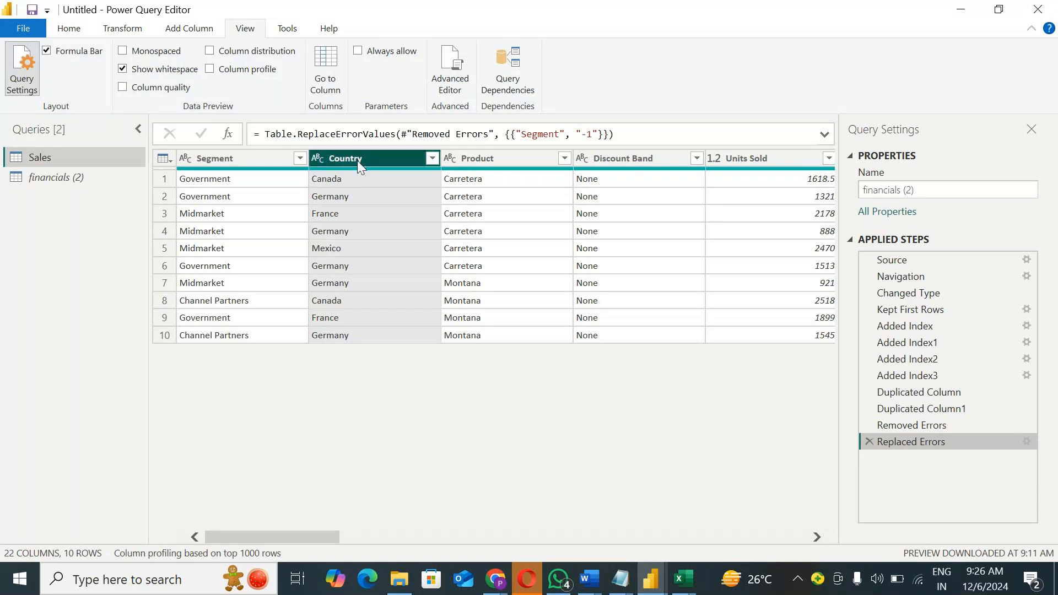
Step: Transform the Country column to UPPERCASE, and delete the Uppercased Text step
right_click(357, 161)
mouse_move(547, 314)
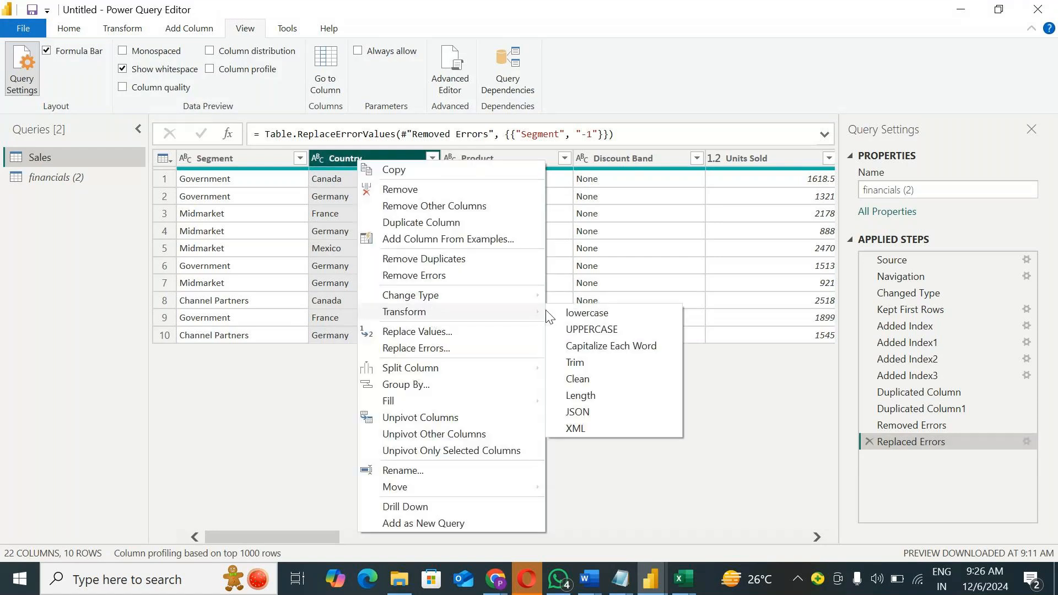
click(616, 332)
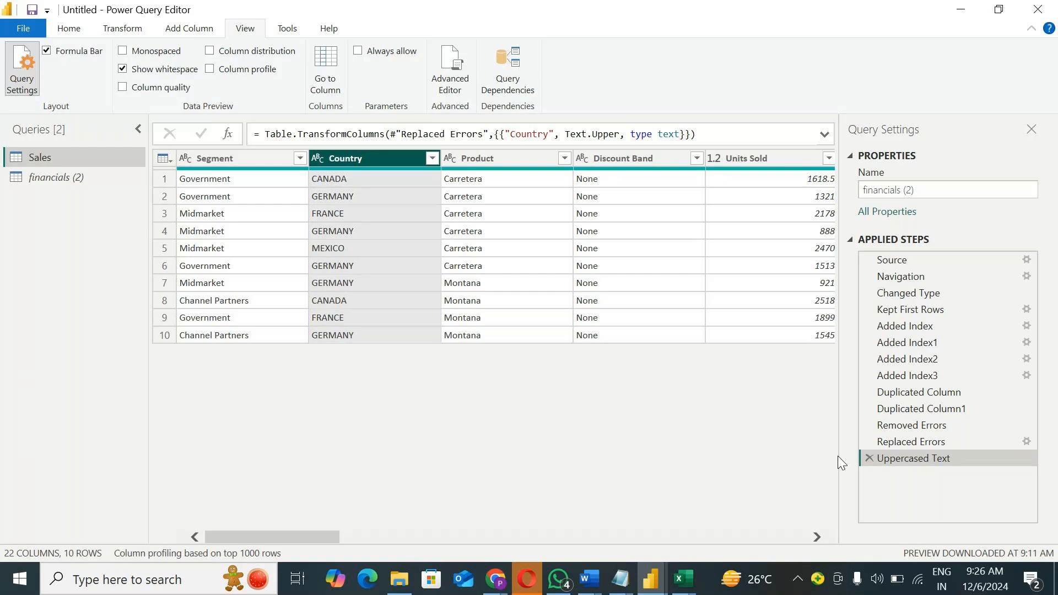
click(867, 460)
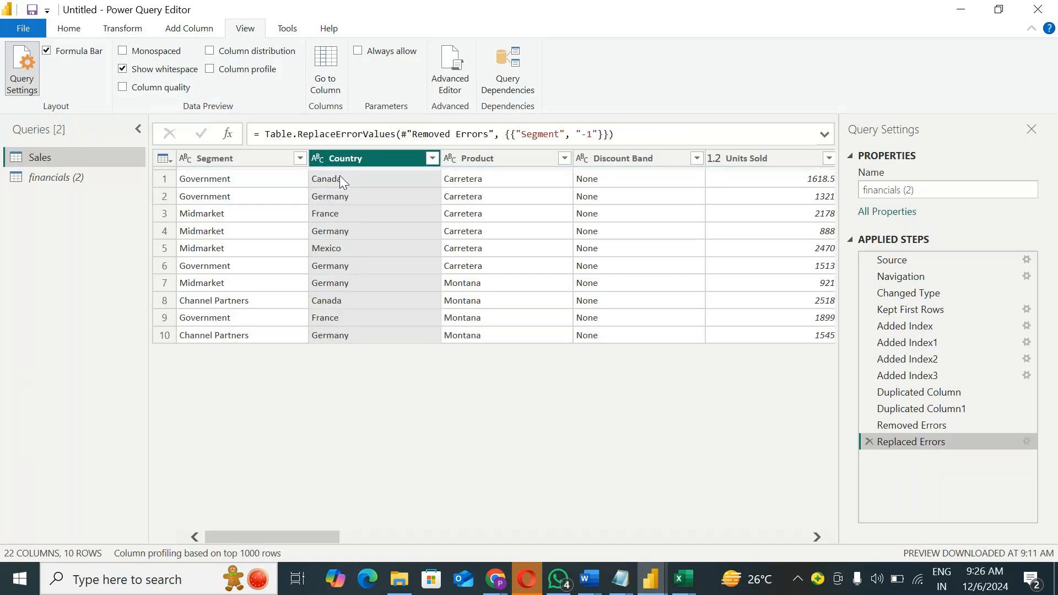
Step: Delete the Replaced Errors step from the Sales query
right_click(370, 157)
mouse_move(430, 307)
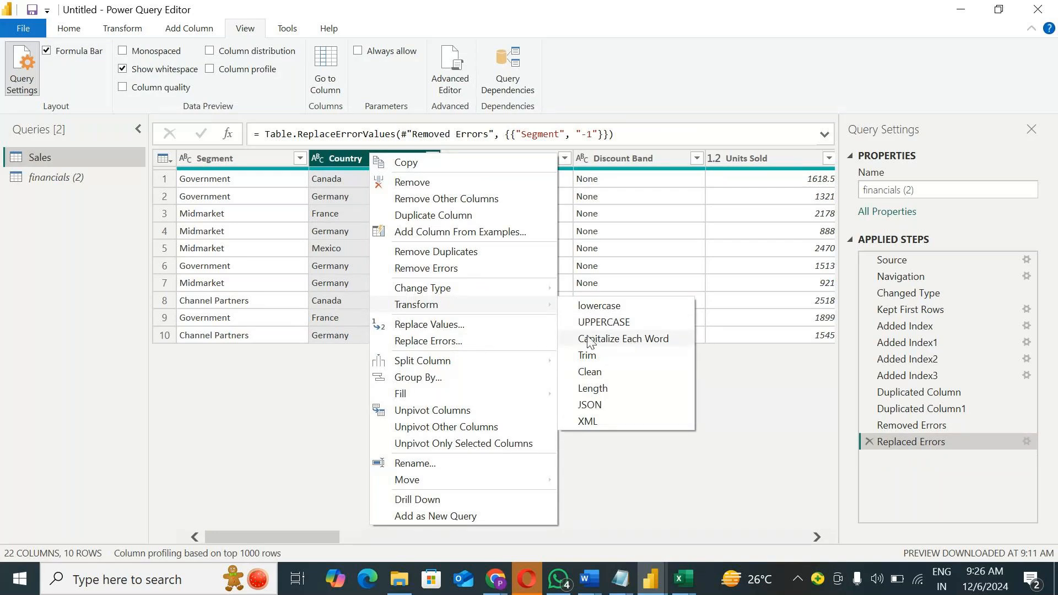
click(199, 340)
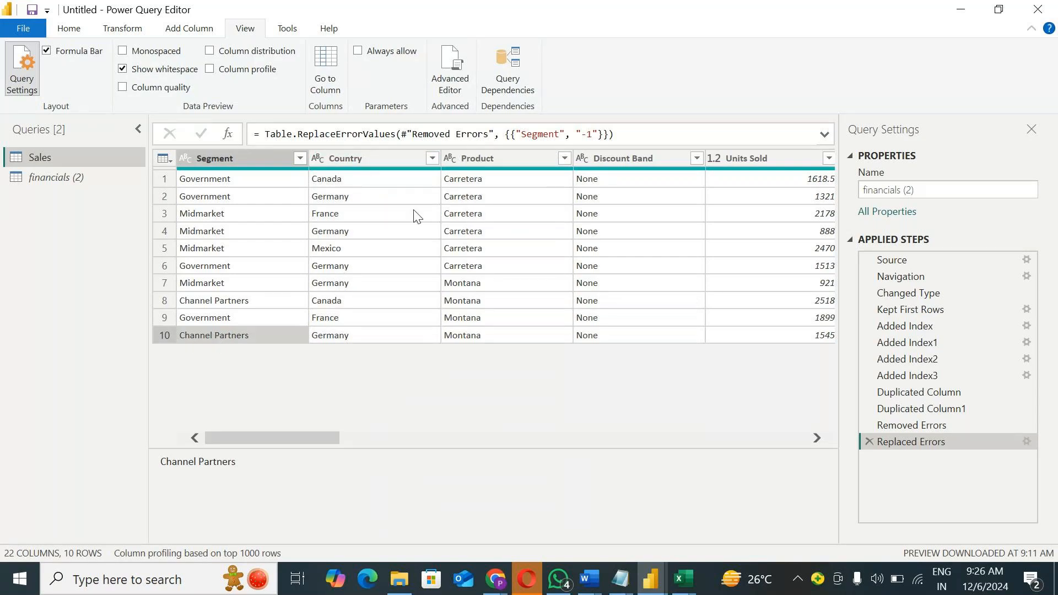
click(868, 442)
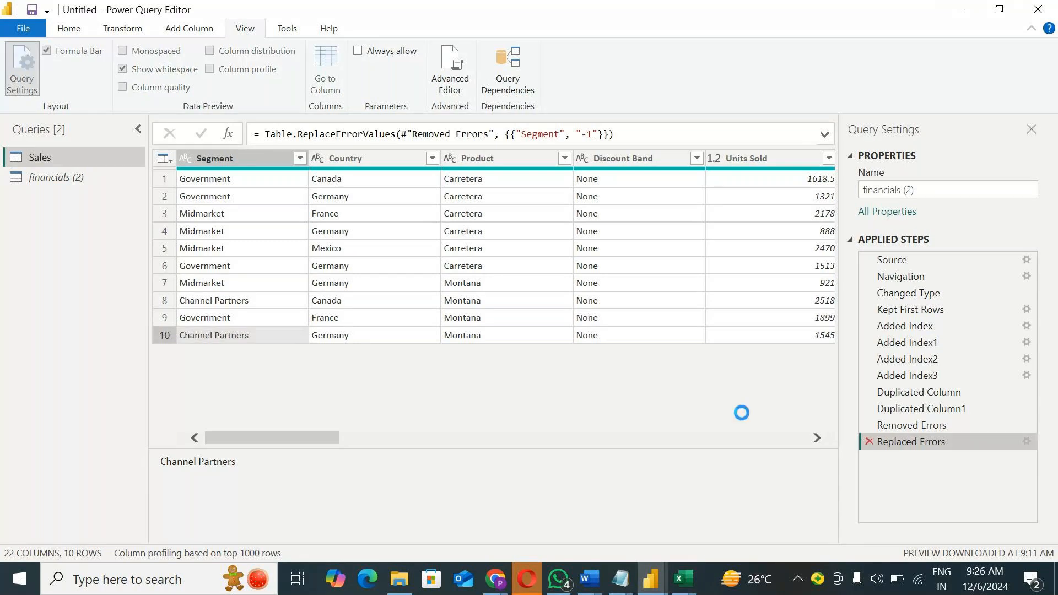
Step: Transform the Country column's text to lowercase
right_click(348, 164)
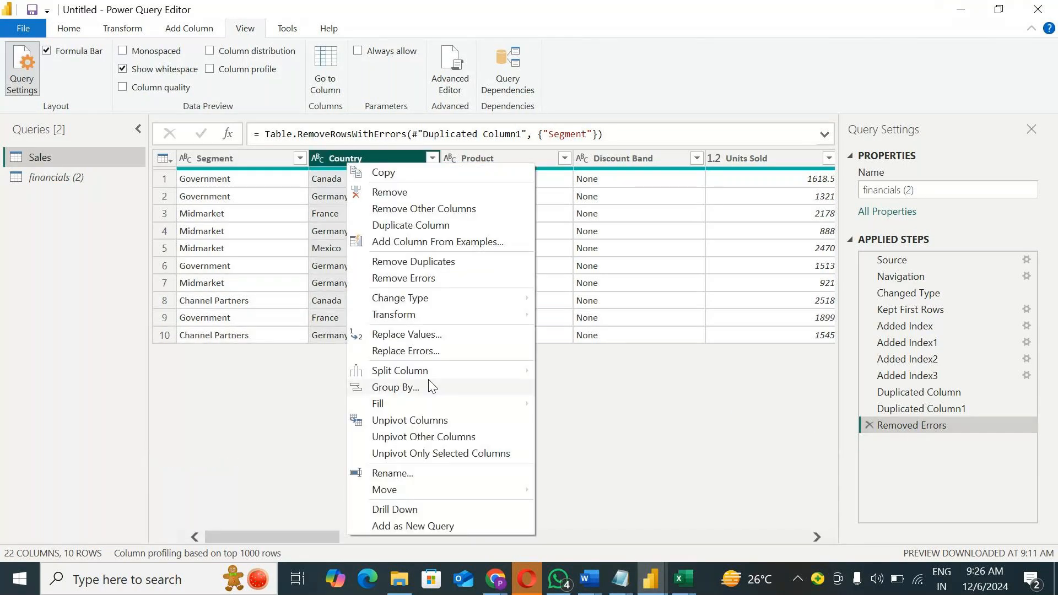
mouse_move(440, 322)
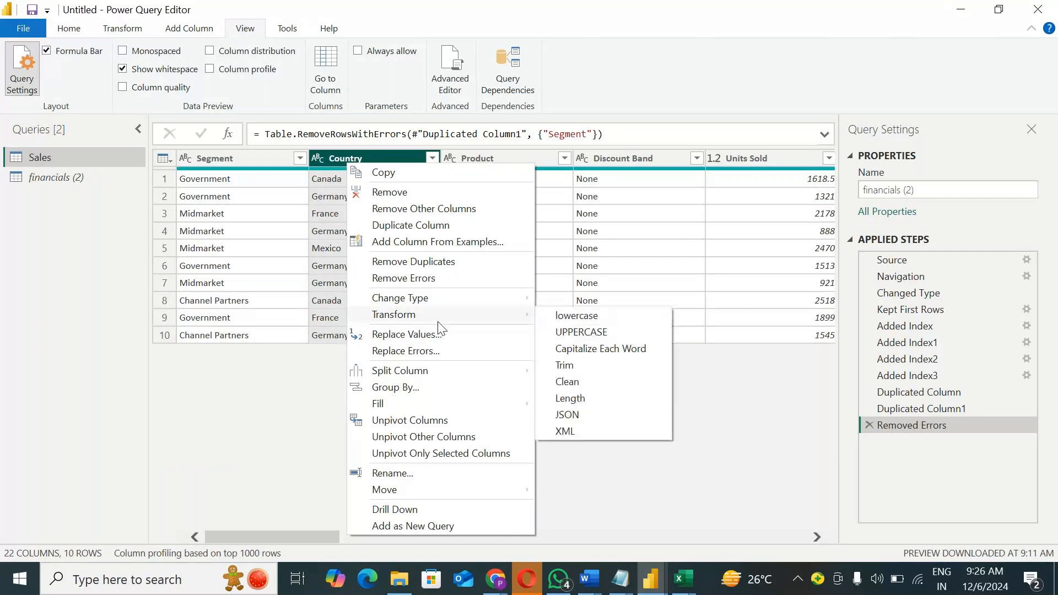
click(568, 316)
Step: Apply Capitalize Each Word to the lowercase Country column, and delete that applied step
right_click(343, 155)
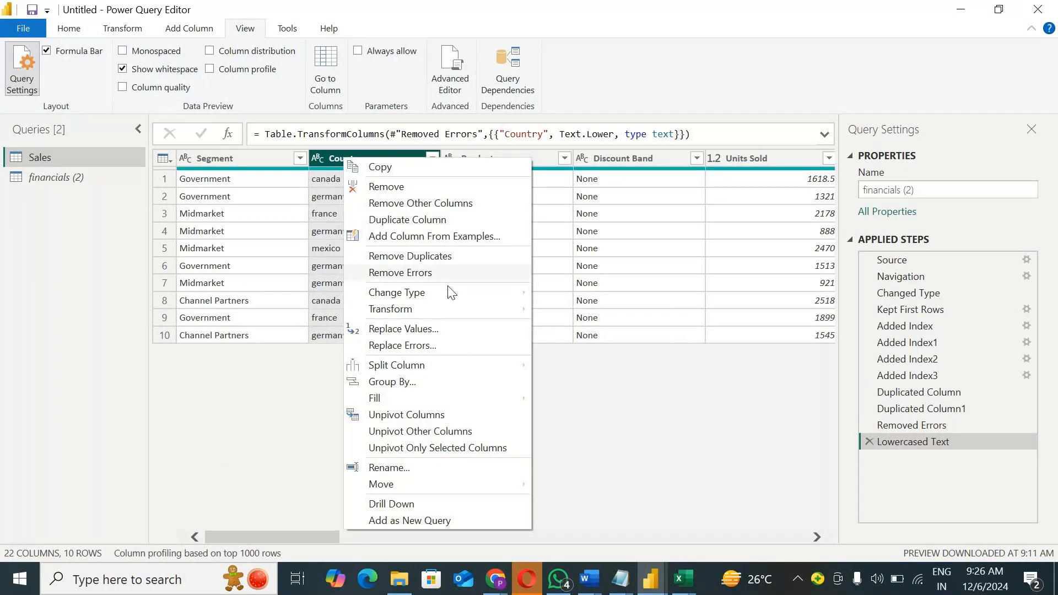
mouse_move(434, 313)
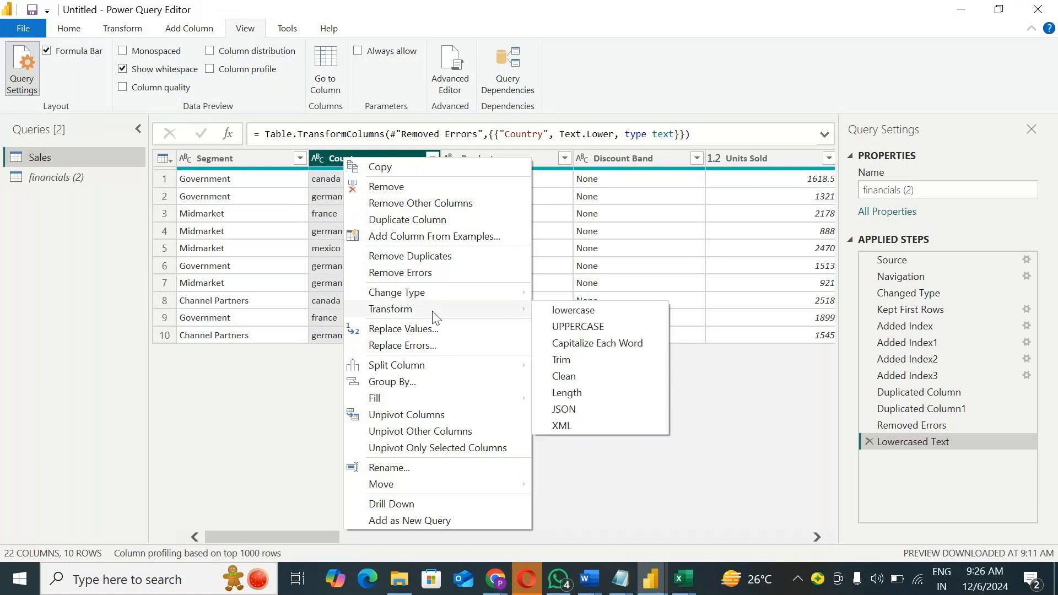
click(571, 342)
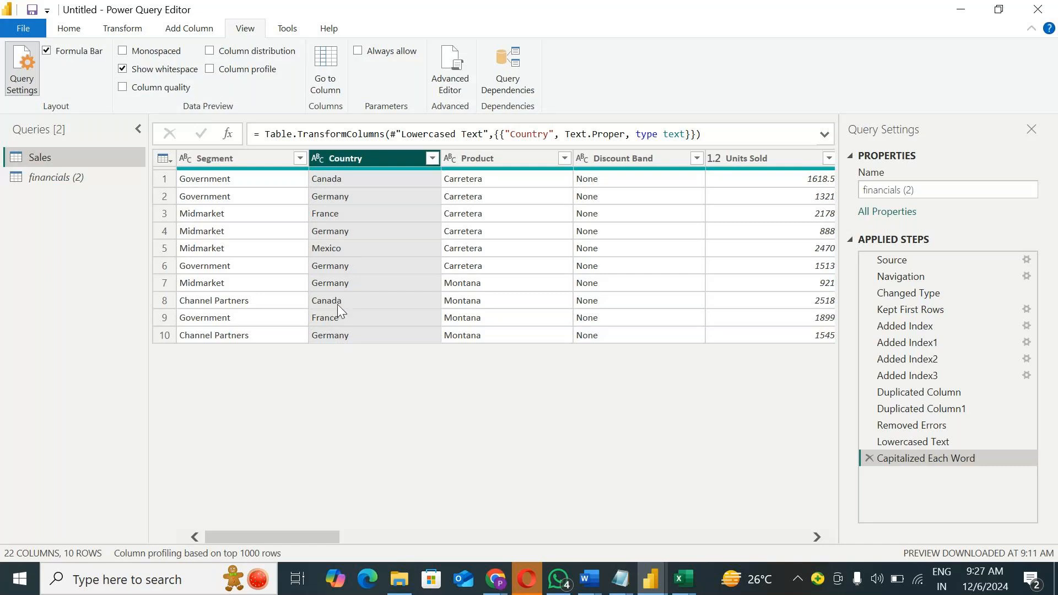
click(869, 458)
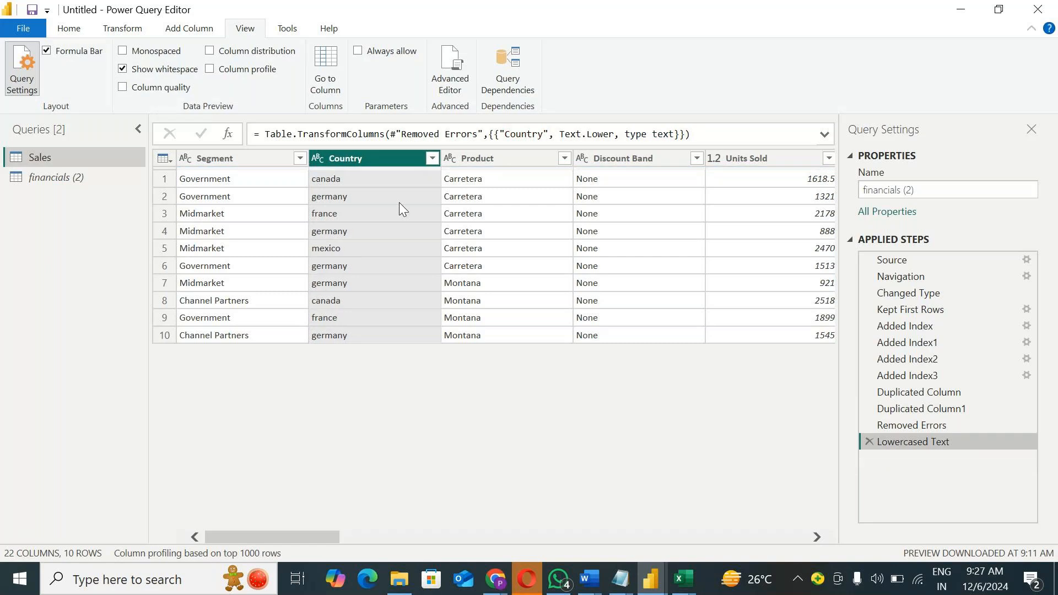
Step: Trim the text in the Country column
right_click(374, 158)
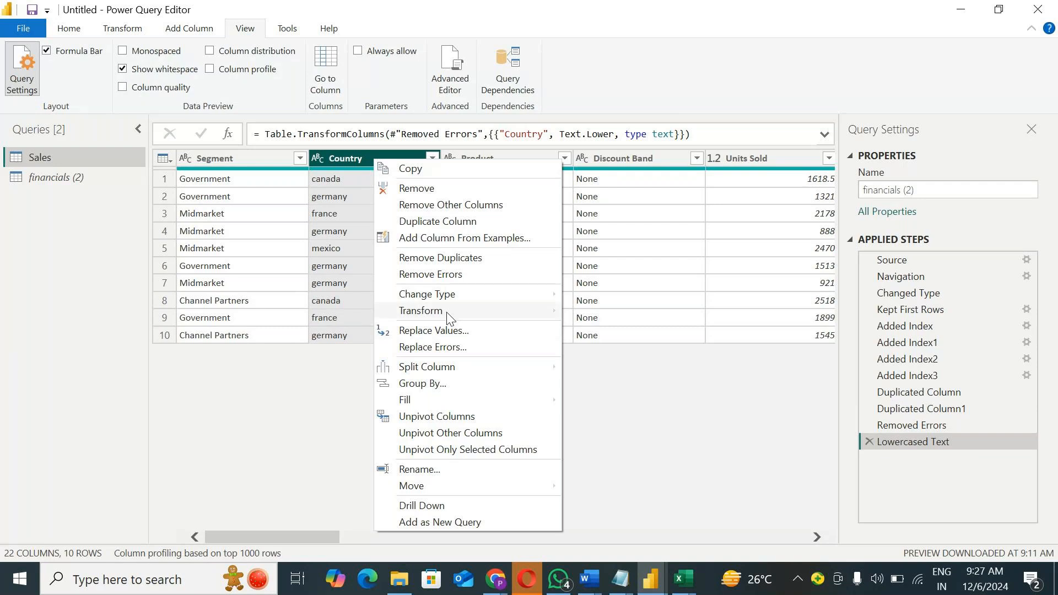
mouse_move(447, 312)
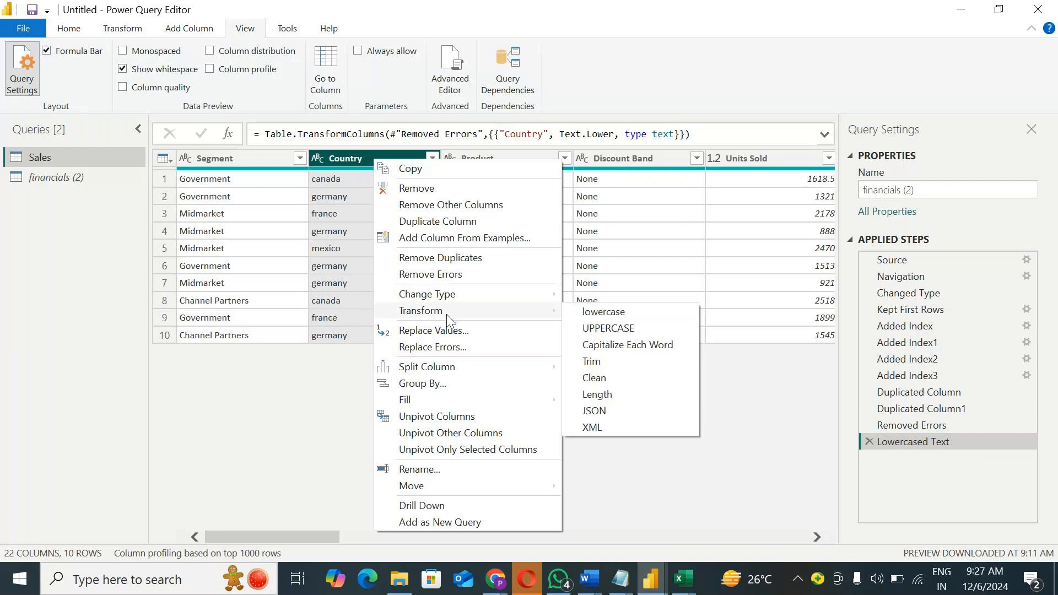
click(600, 361)
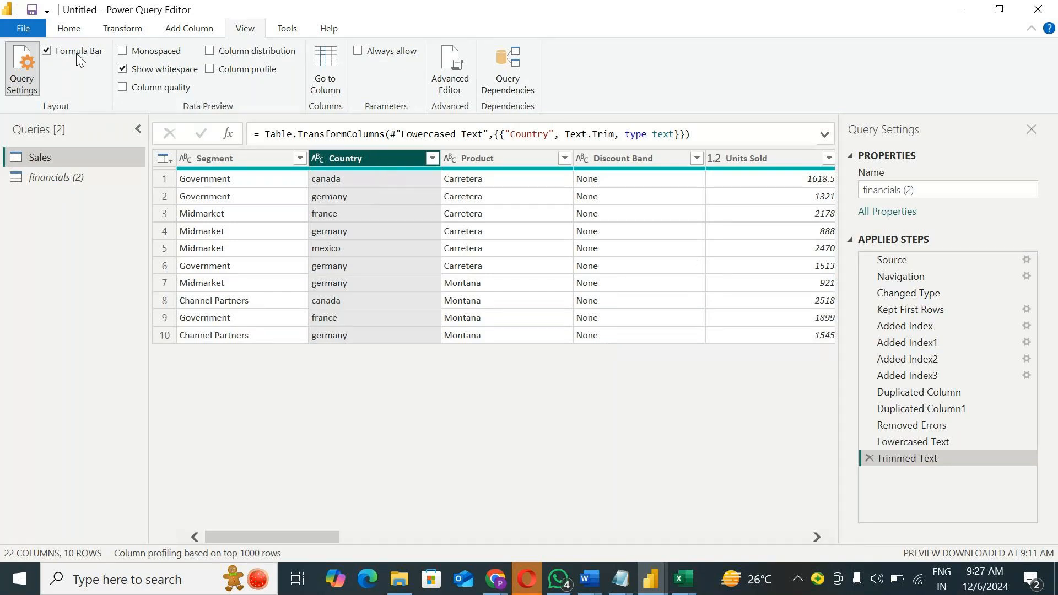
click(70, 28)
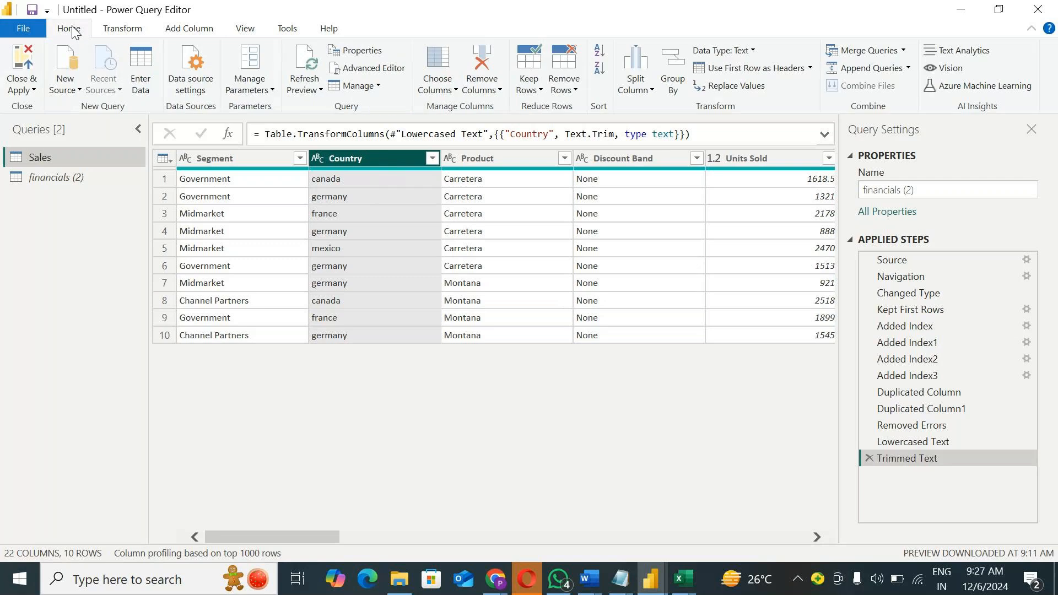
right_click(399, 155)
click(492, 345)
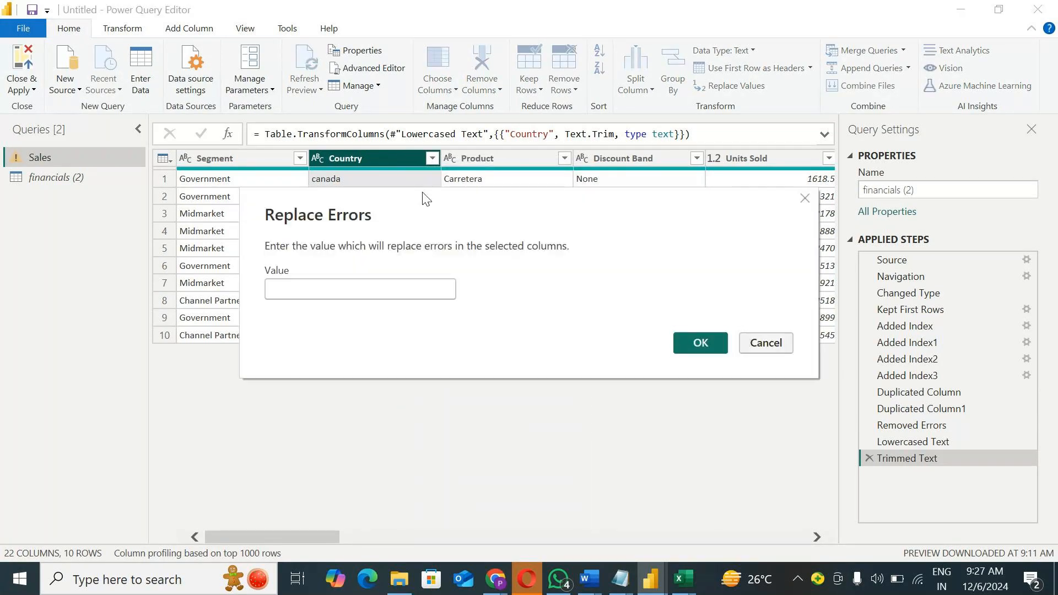
key(Escape)
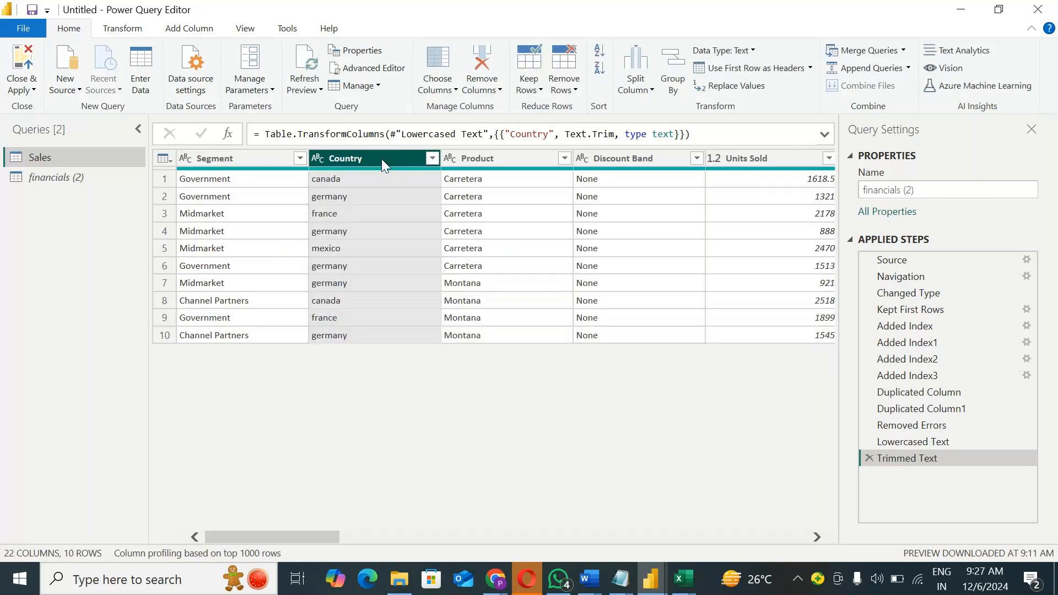
Step: Clean the text in the Country column to remove non-printable characters
right_click(380, 157)
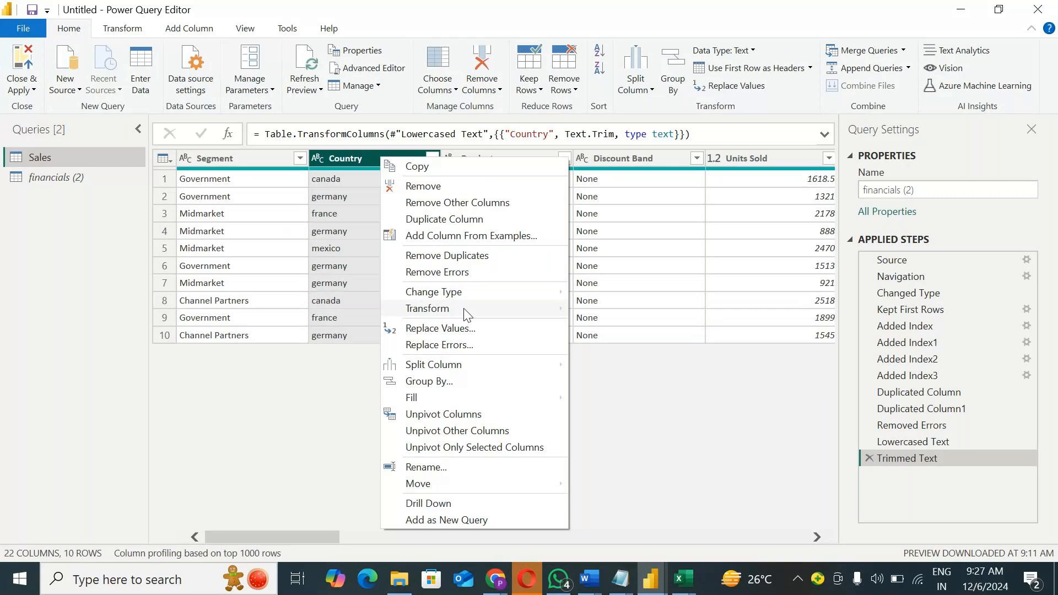
mouse_move(467, 313)
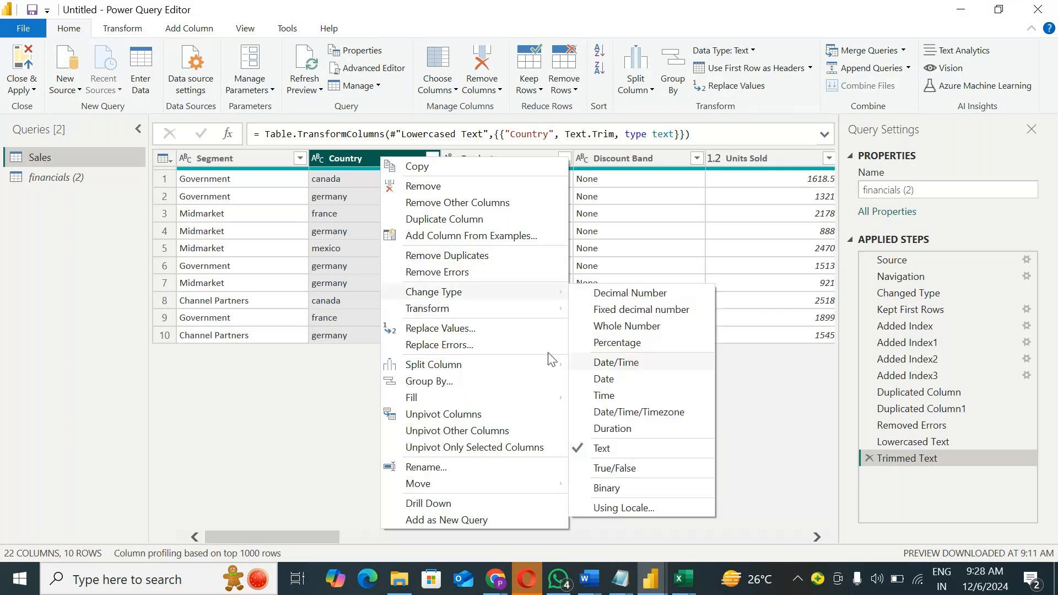
mouse_move(529, 309)
click(617, 373)
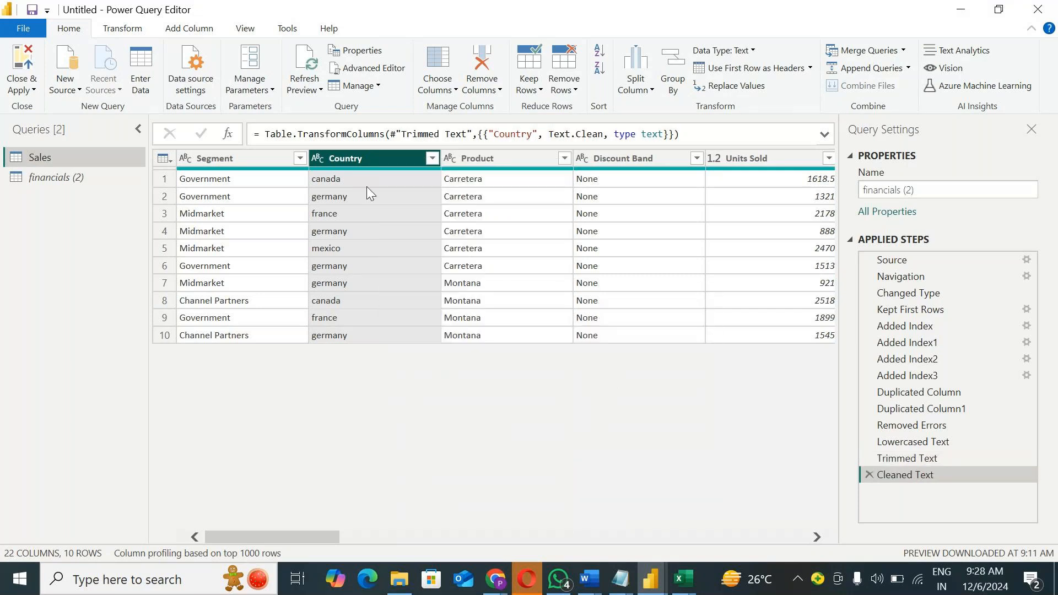
Step: Apply the Length transform to the Country column, and delete that applied step
right_click(371, 161)
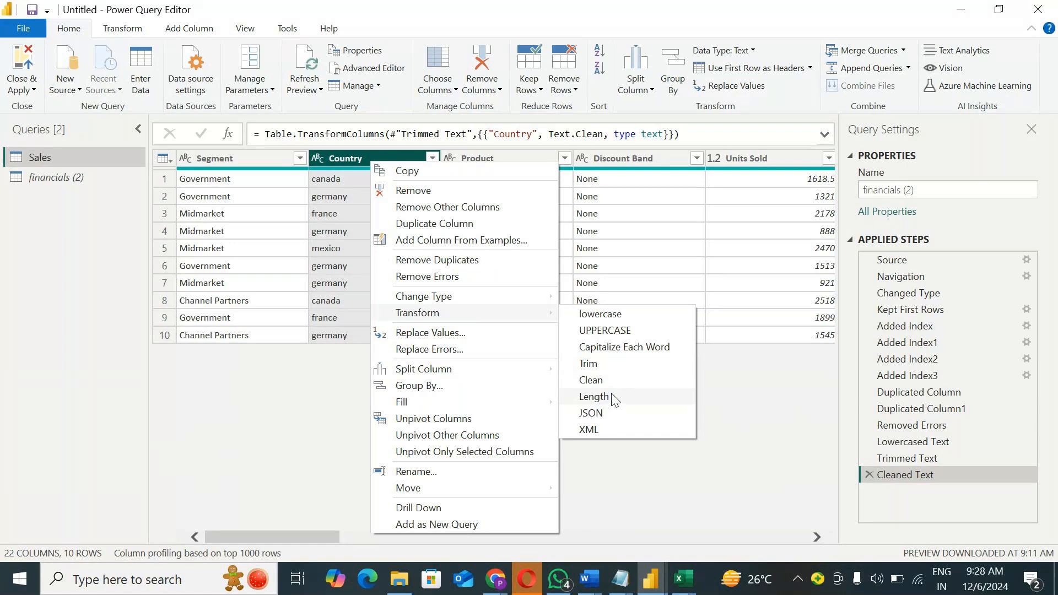
click(614, 398)
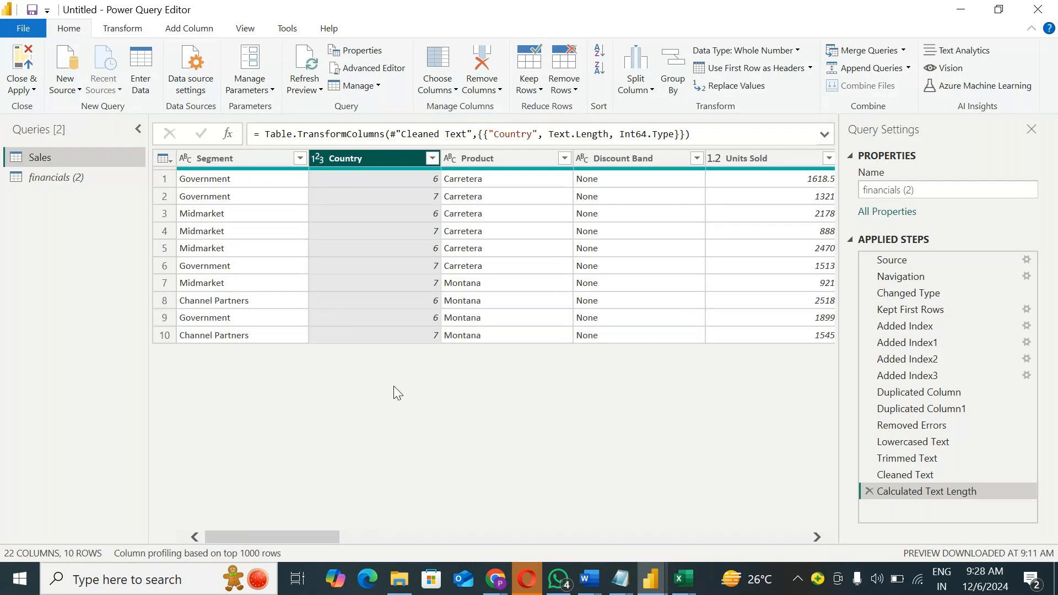
click(869, 491)
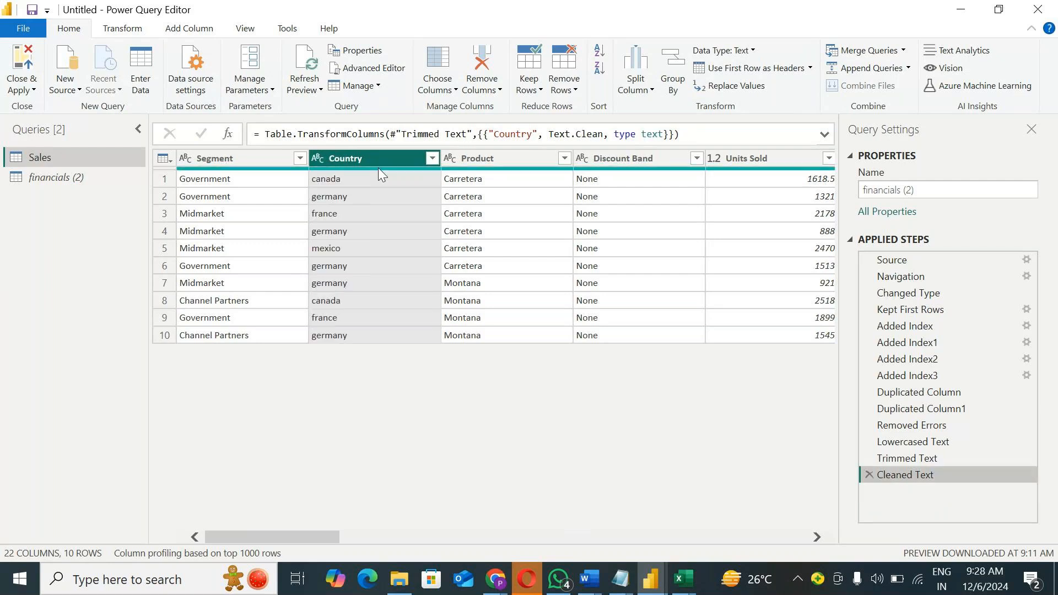
Step: Parse the Country column as JSON, and delete the resulting applied step
right_click(378, 168)
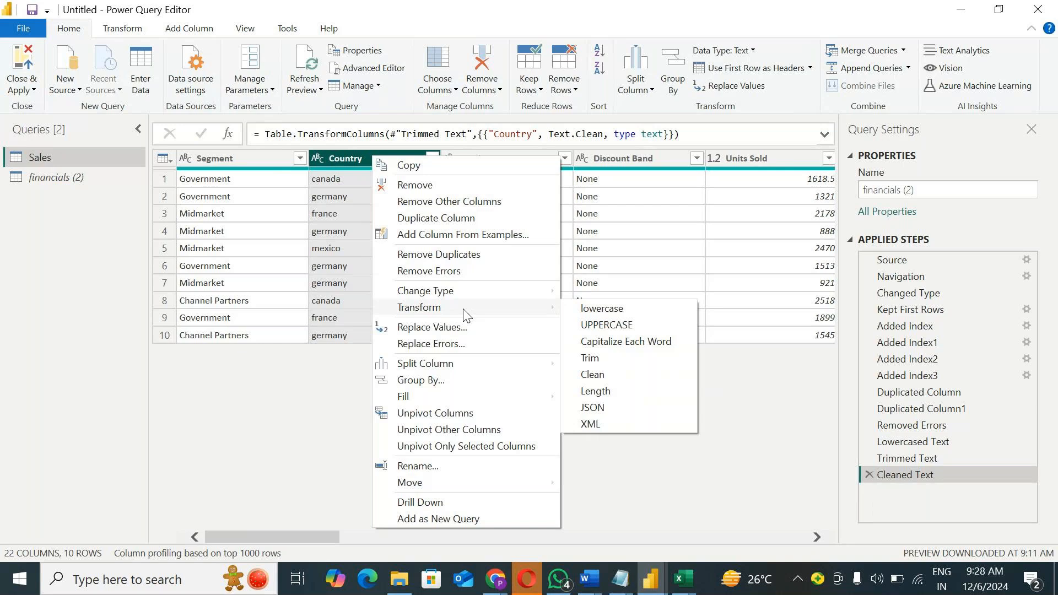
click(615, 408)
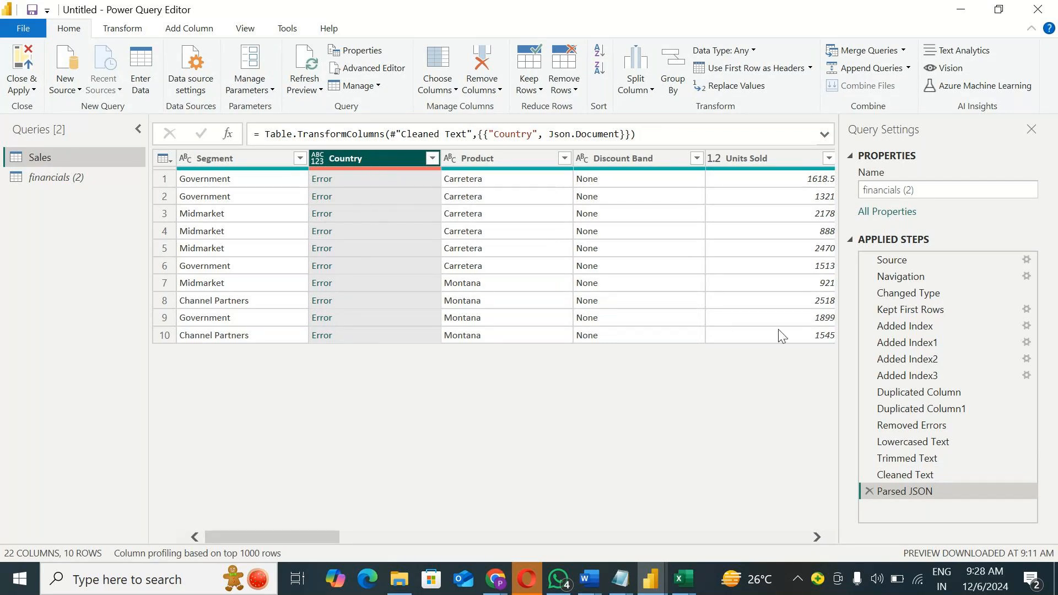
click(868, 492)
right_click(370, 159)
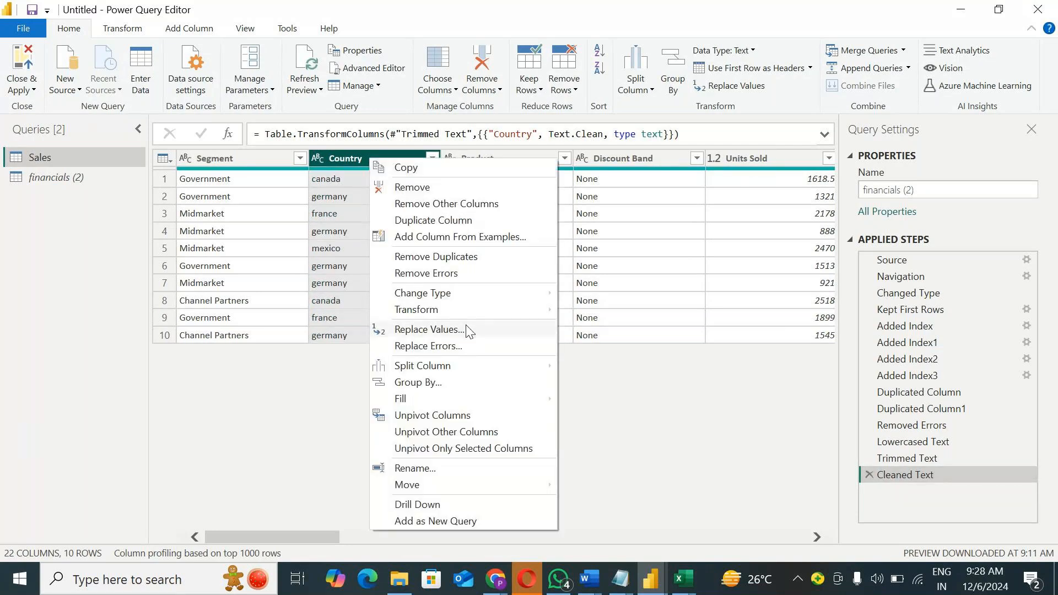
mouse_move(469, 315)
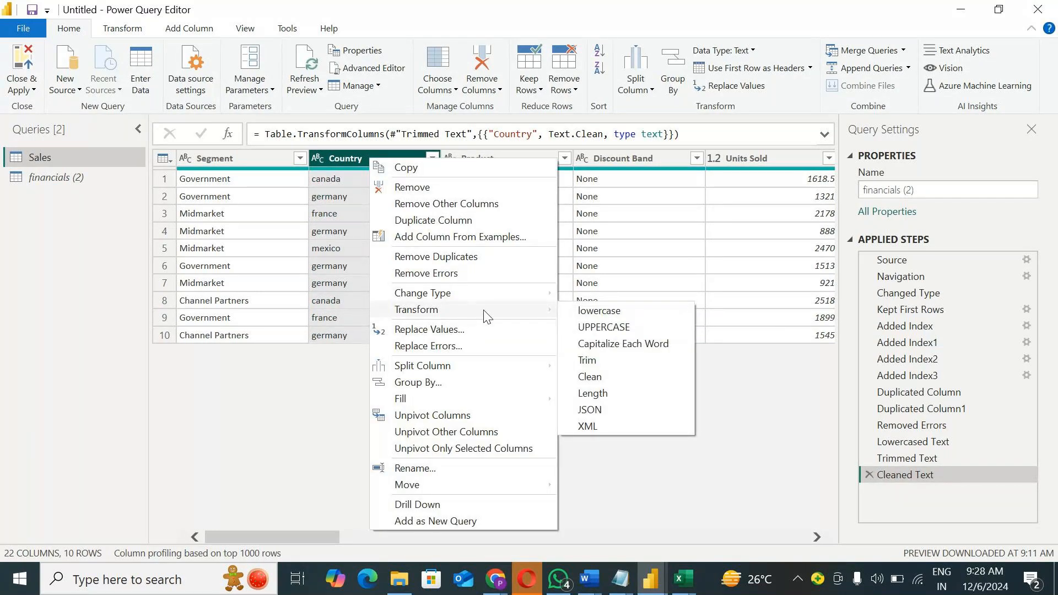
mouse_move(435, 370)
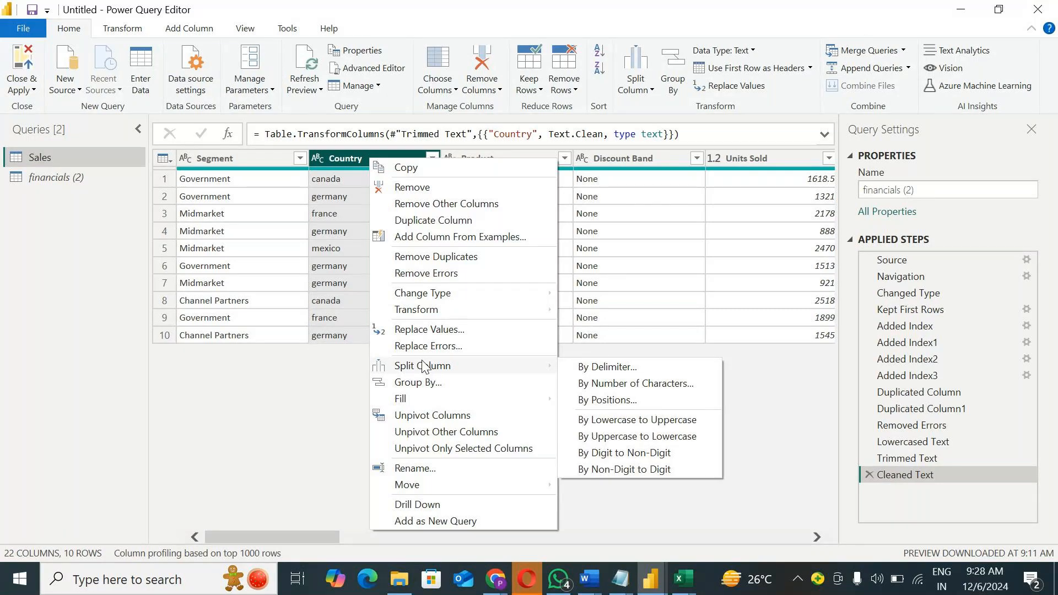
key(Escape)
Step: Split the Segment column by the custom delimiter "a" at the left-most delimiter
click(229, 159)
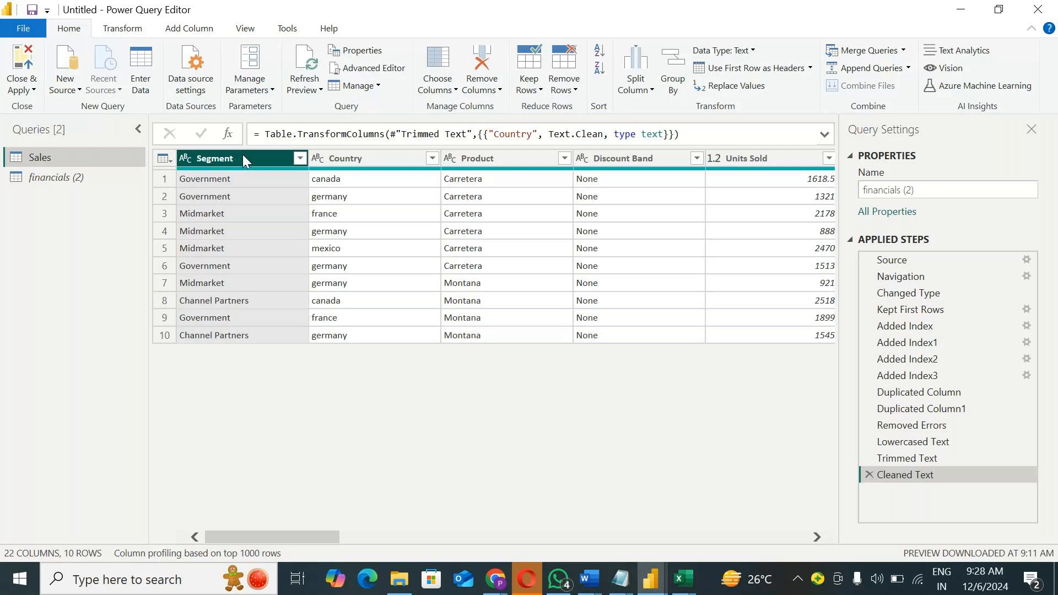
right_click(243, 160)
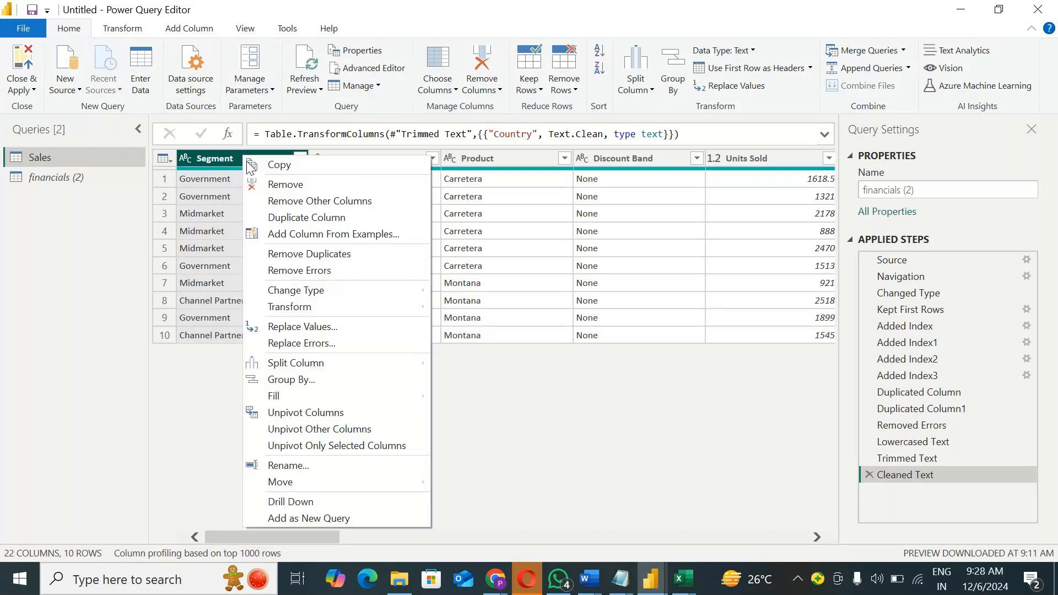
mouse_move(334, 373)
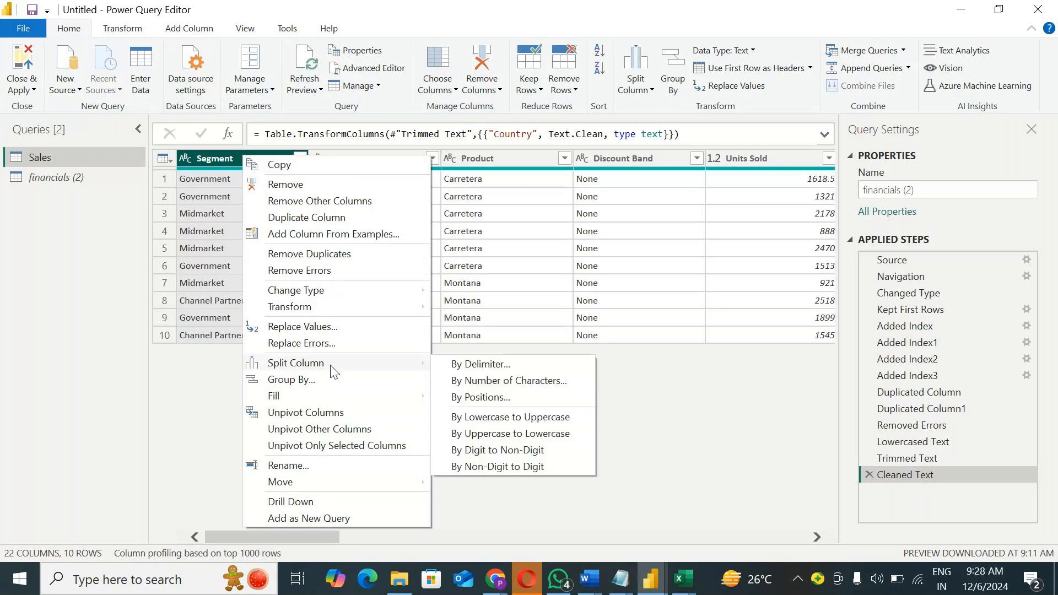
click(520, 365)
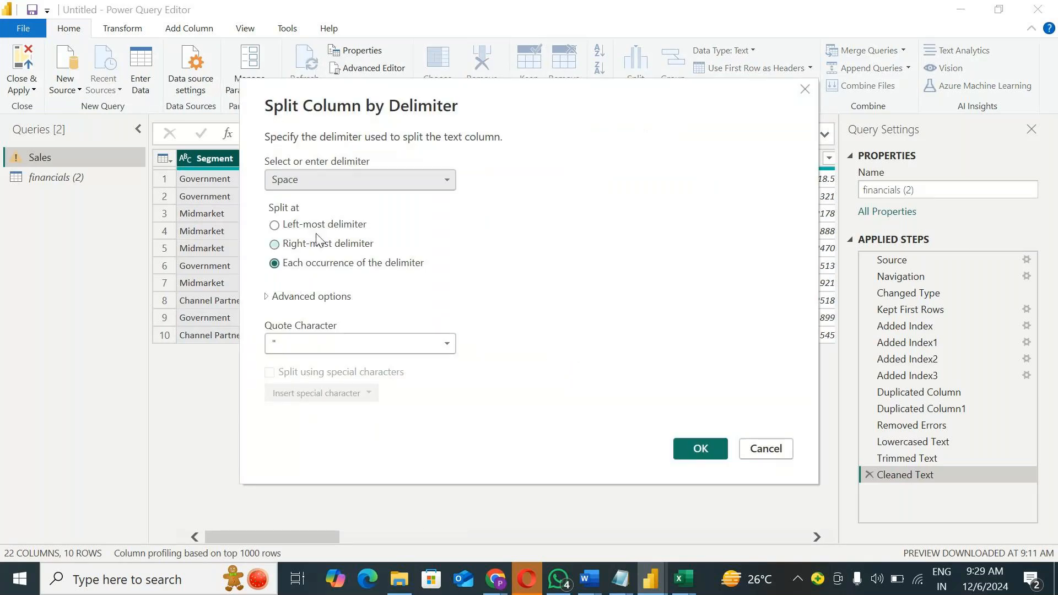
click(319, 182)
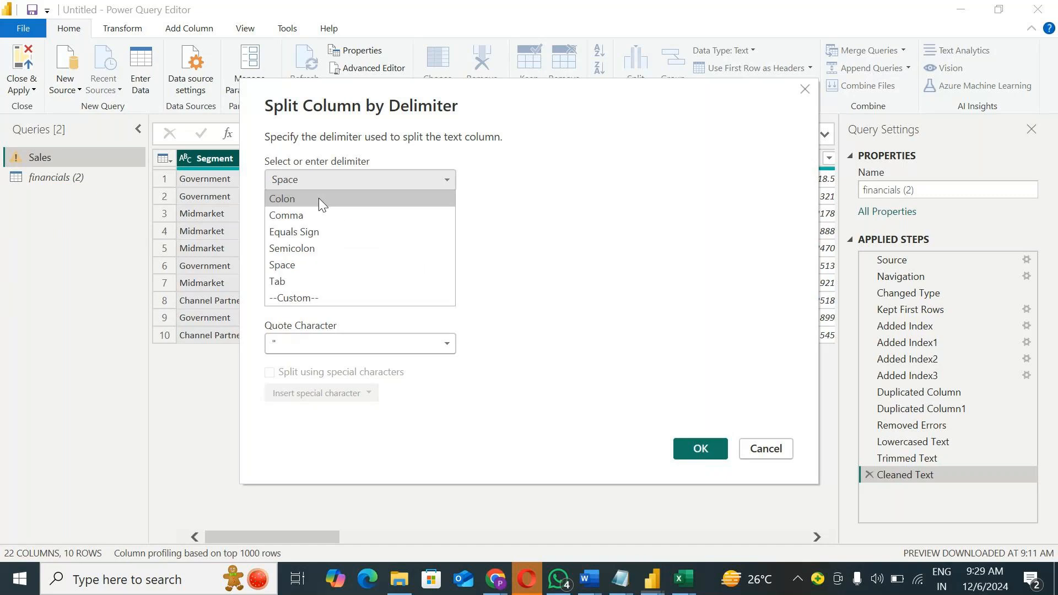
click(305, 299)
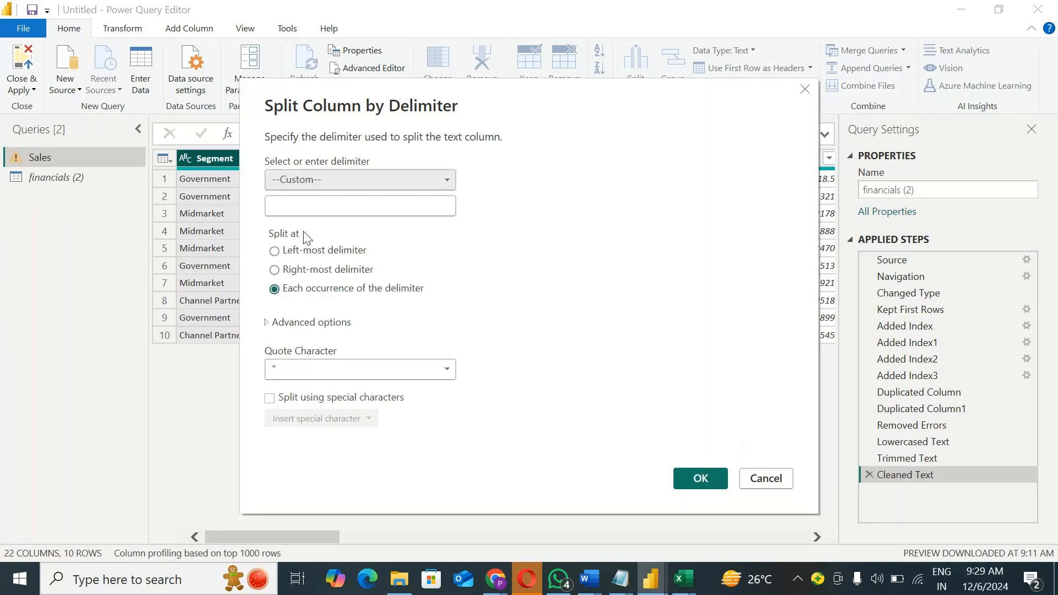
key(Tab)
text(a)
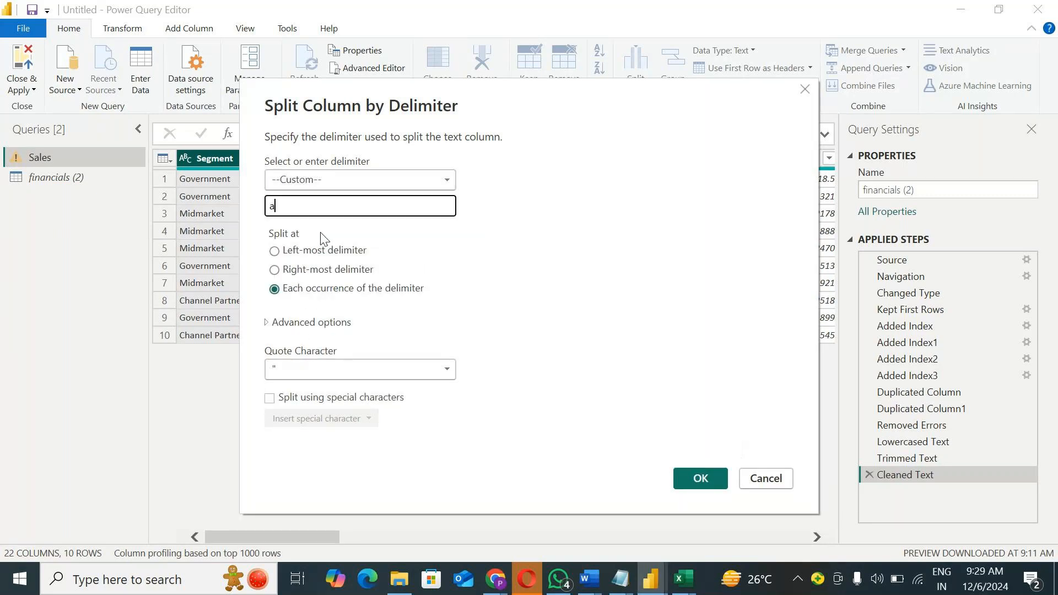
click(302, 256)
click(303, 269)
click(302, 257)
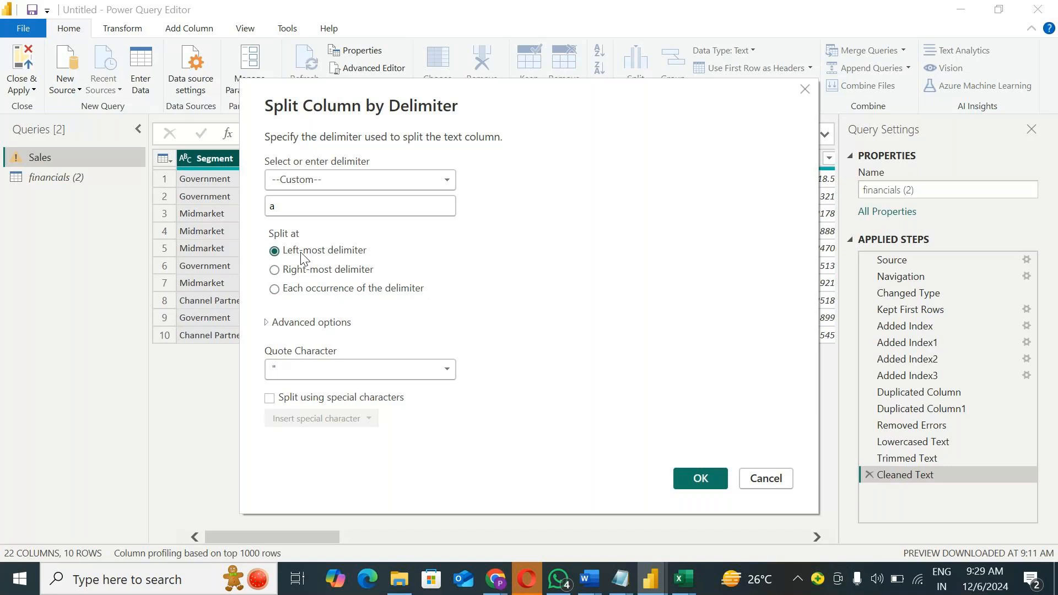
click(698, 479)
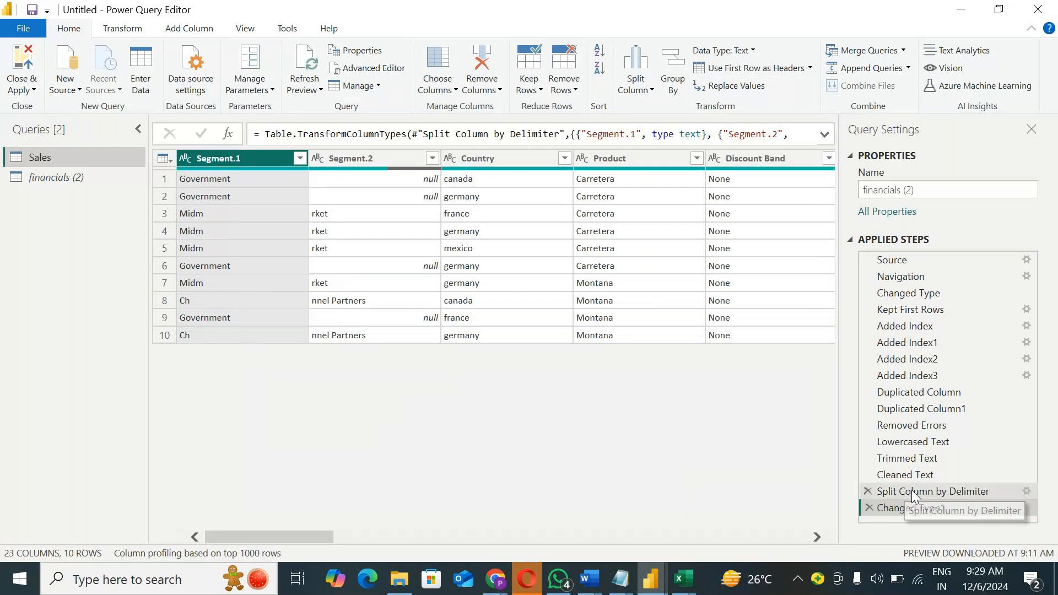
Step: Duplicate the Segment column as an inserted step directly after the Cleaned Text step
click(907, 475)
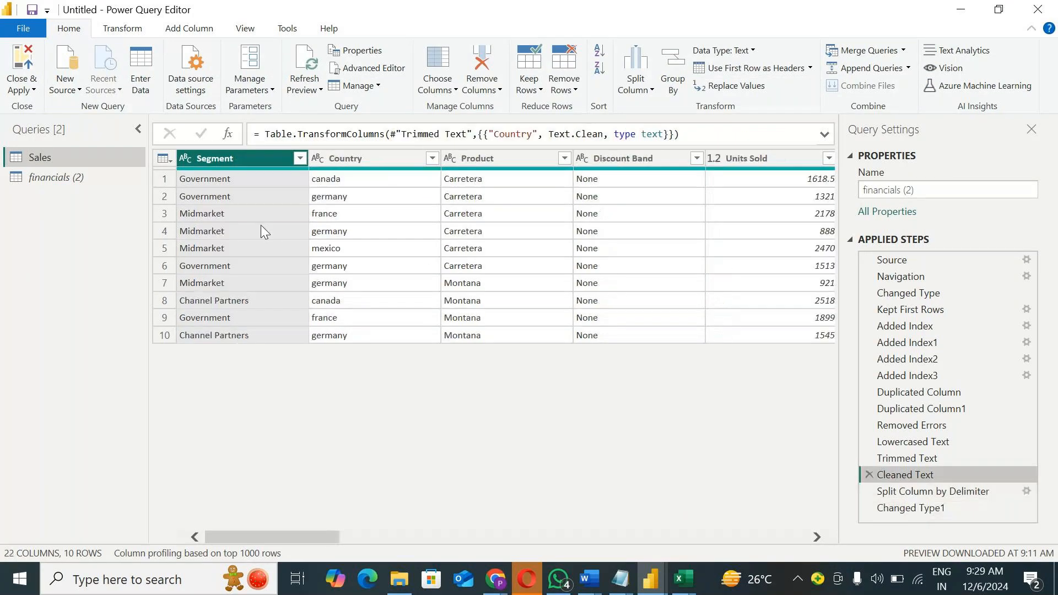
right_click(227, 158)
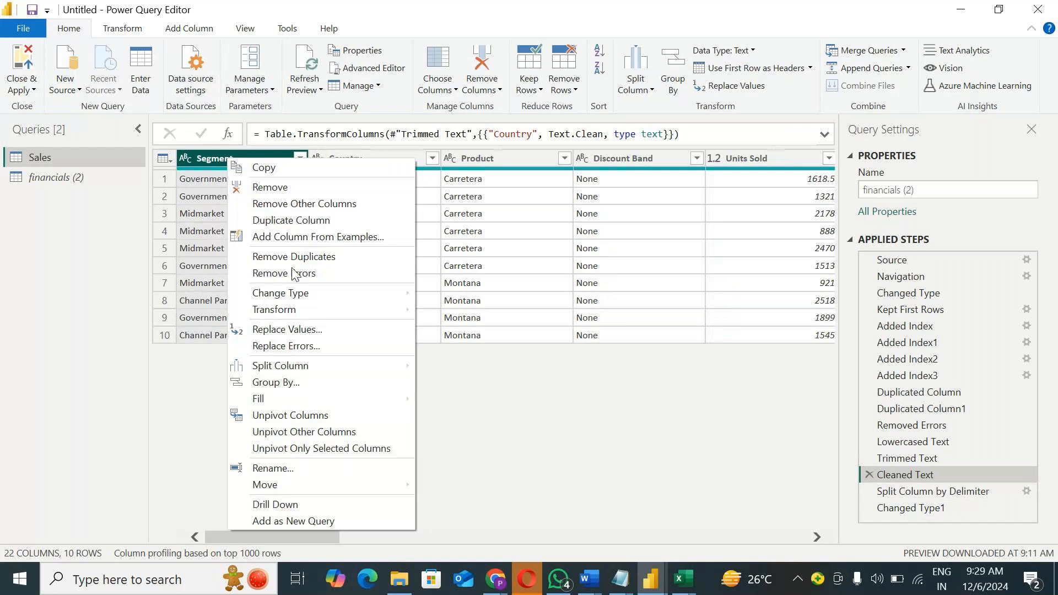
click(296, 206)
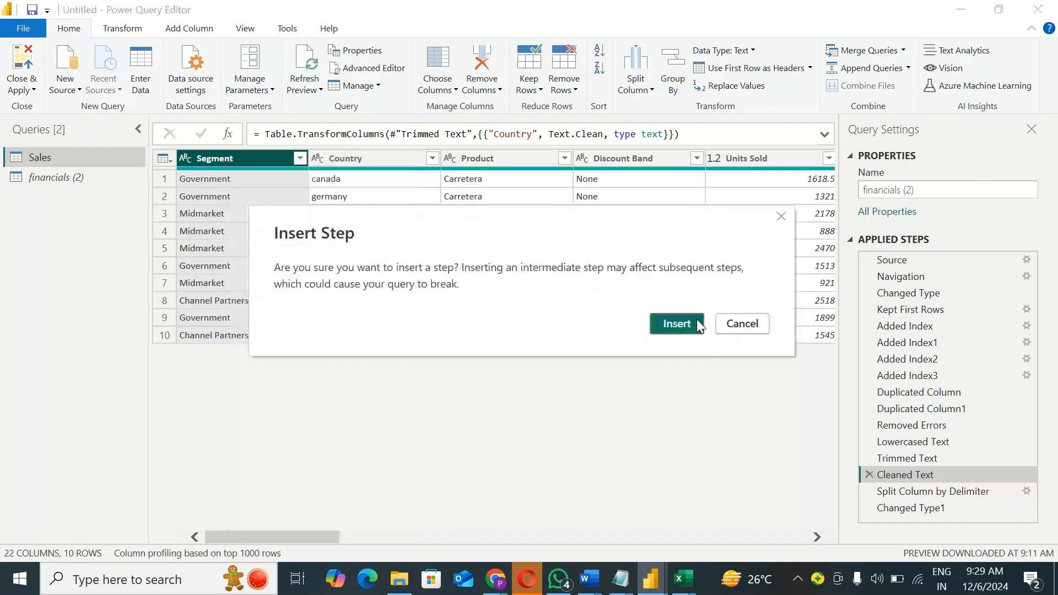
click(668, 329)
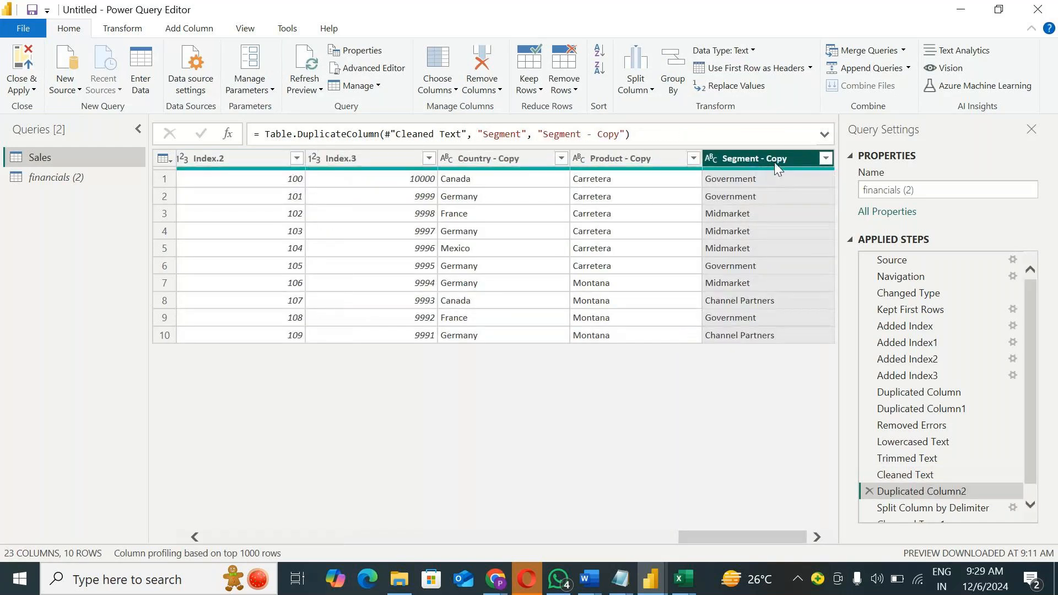
Step: Move the Segment - Copy column to the beginning of the table as an inserted step
right_click(775, 162)
mouse_move(805, 483)
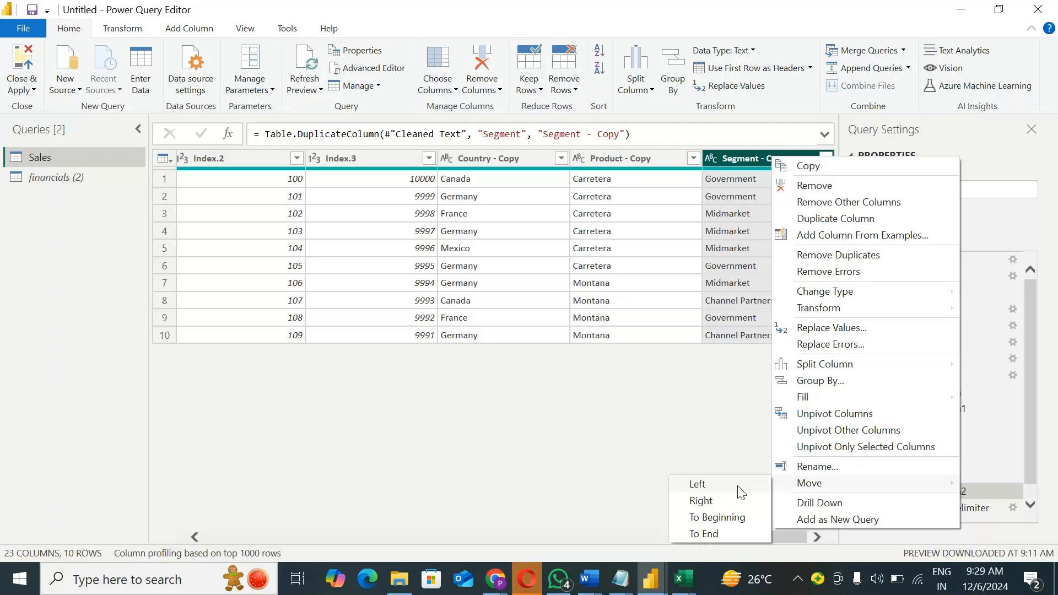
click(722, 518)
click(677, 329)
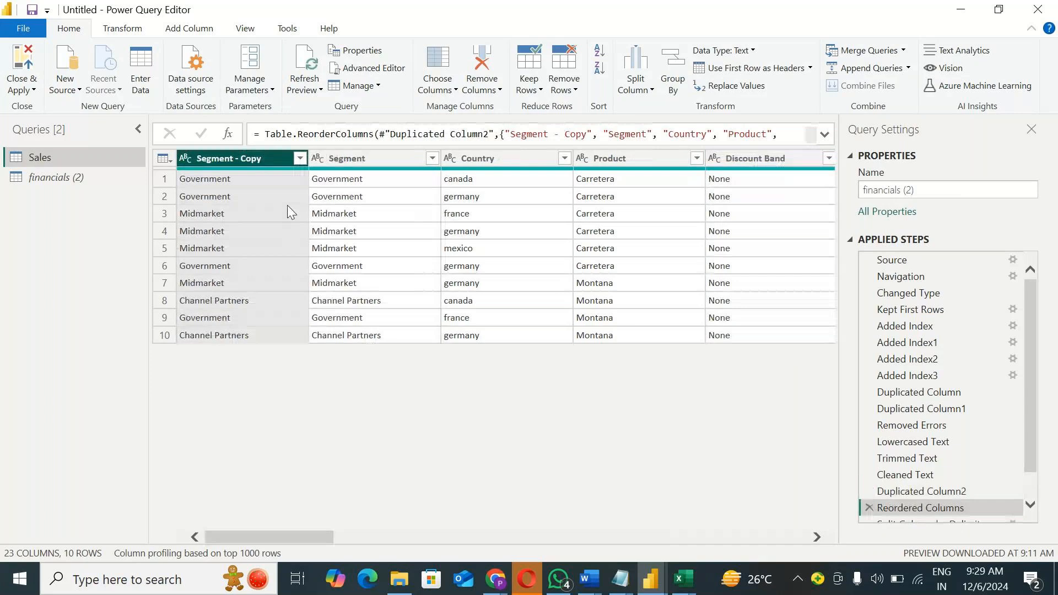
Step: Show the Split Column by Delimiter step and compare the original Midmarket value with its split parts
click(343, 157)
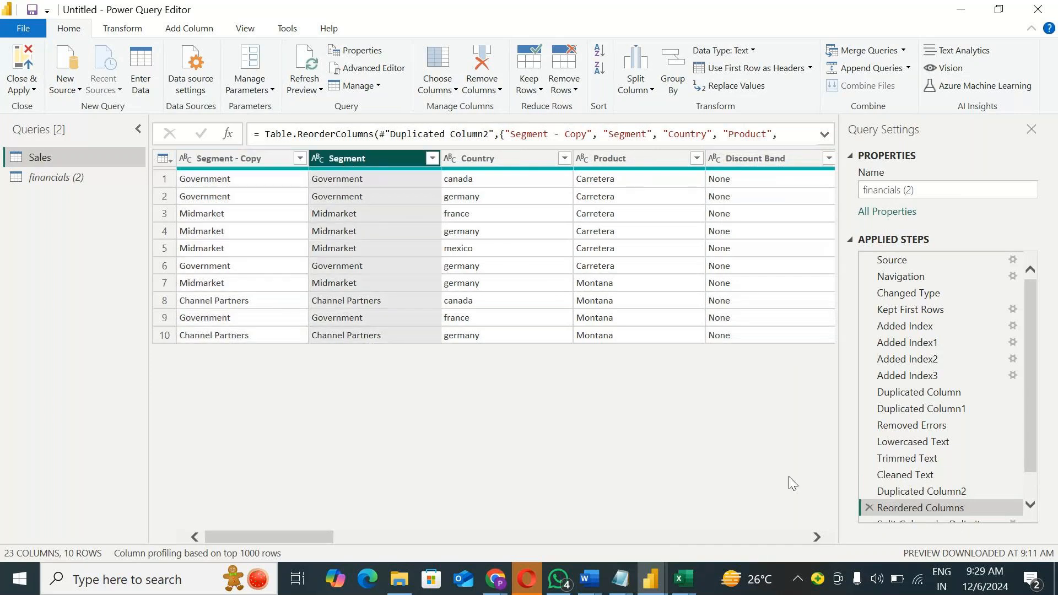
scroll(910, 488, down, 1)
click(912, 494)
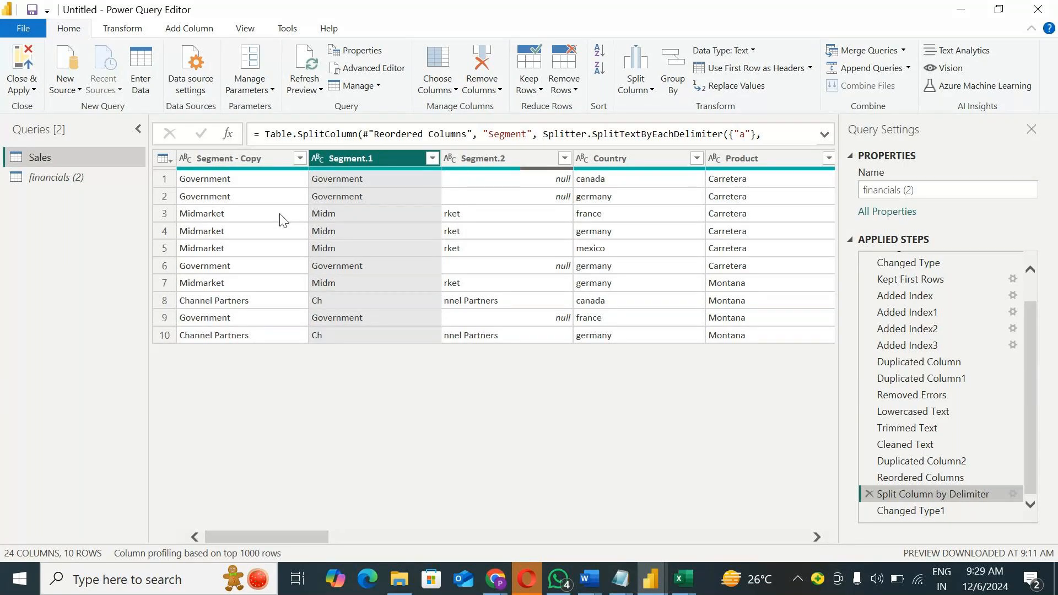
click(237, 215)
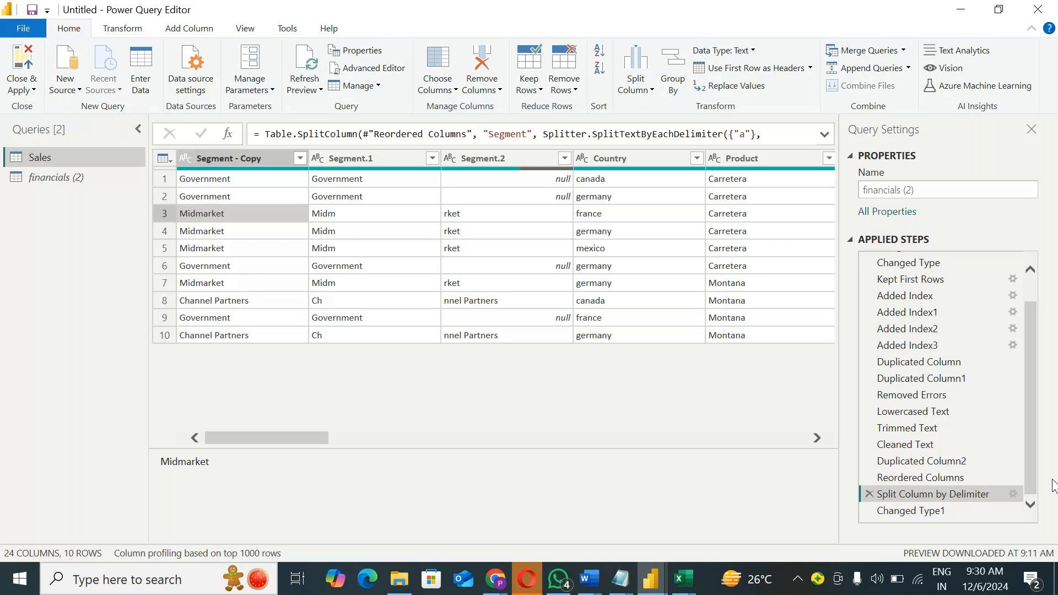
Step: Review the delimiter split's settings, and delete the Split Column by Delimiter step together with the Changed Type1 step after it
click(1014, 494)
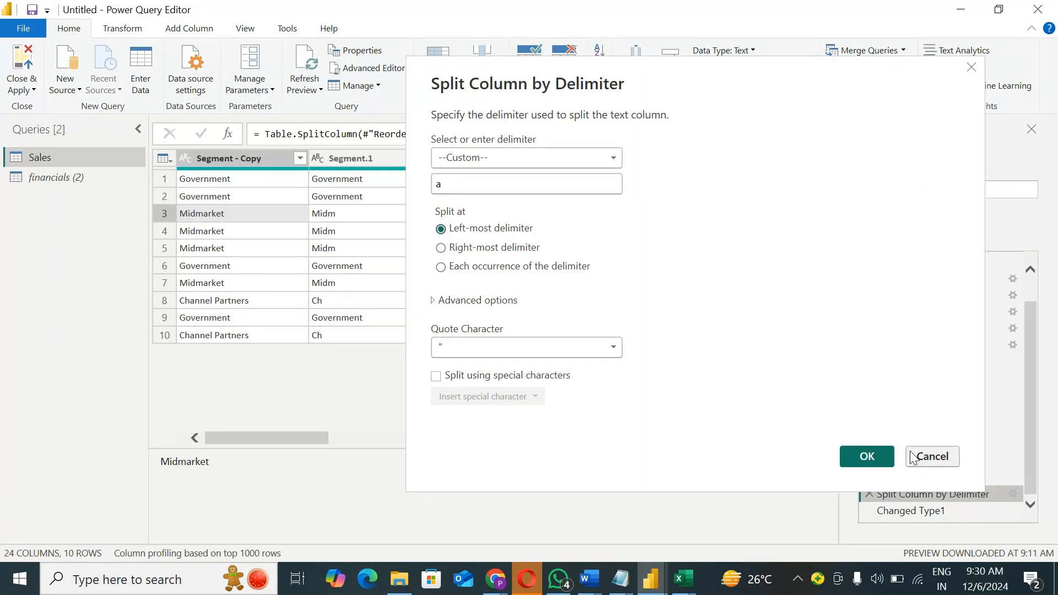
click(932, 456)
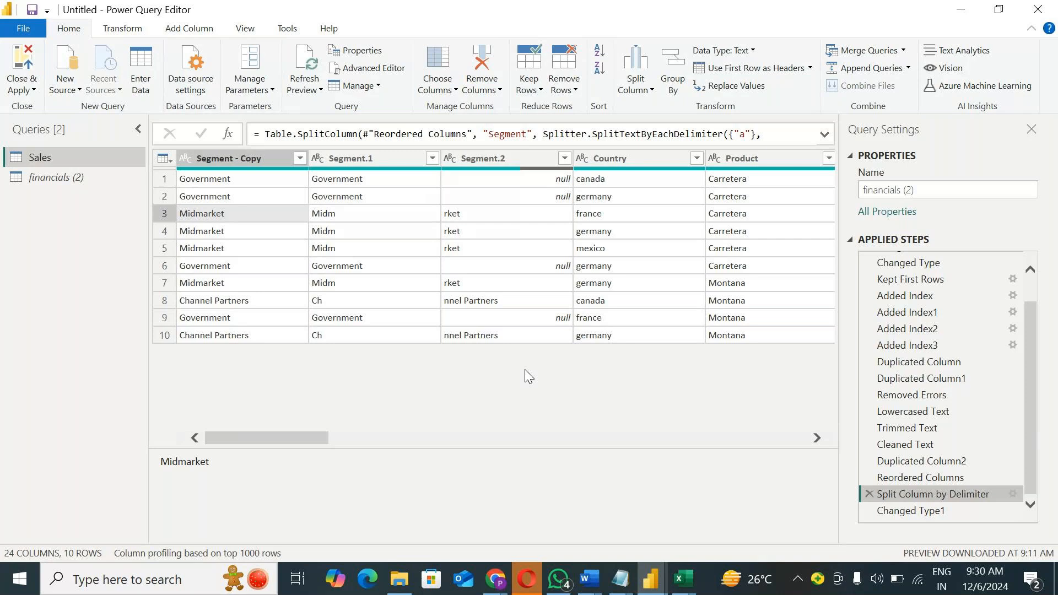
click(1013, 494)
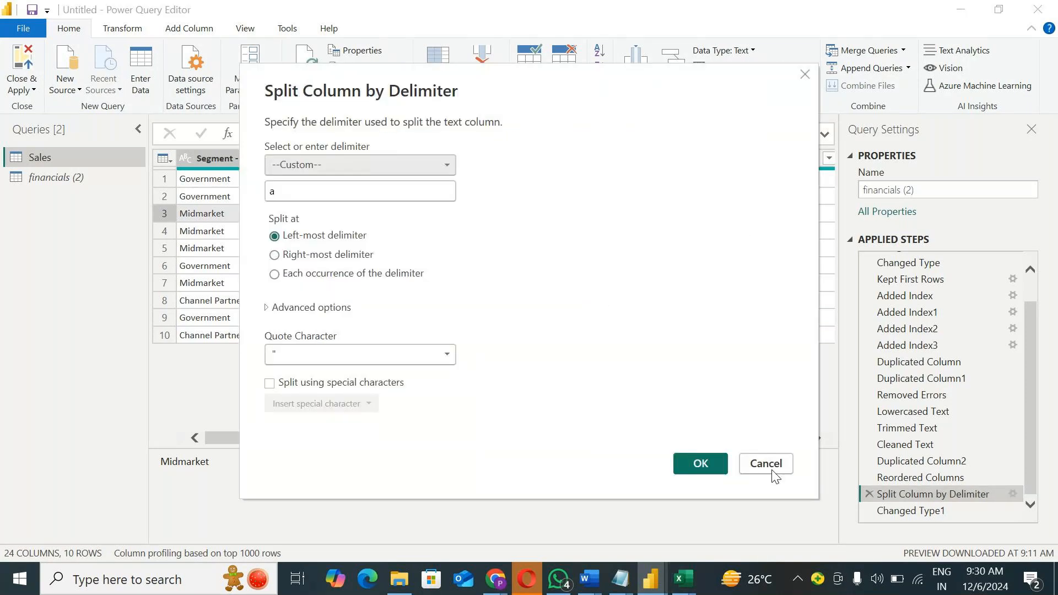
click(766, 465)
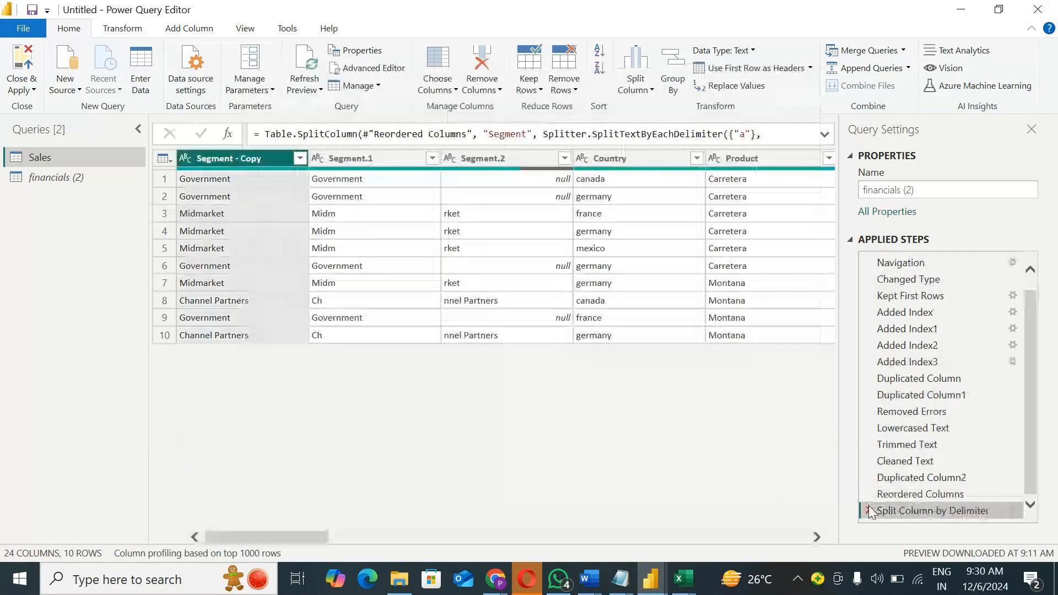
click(870, 507)
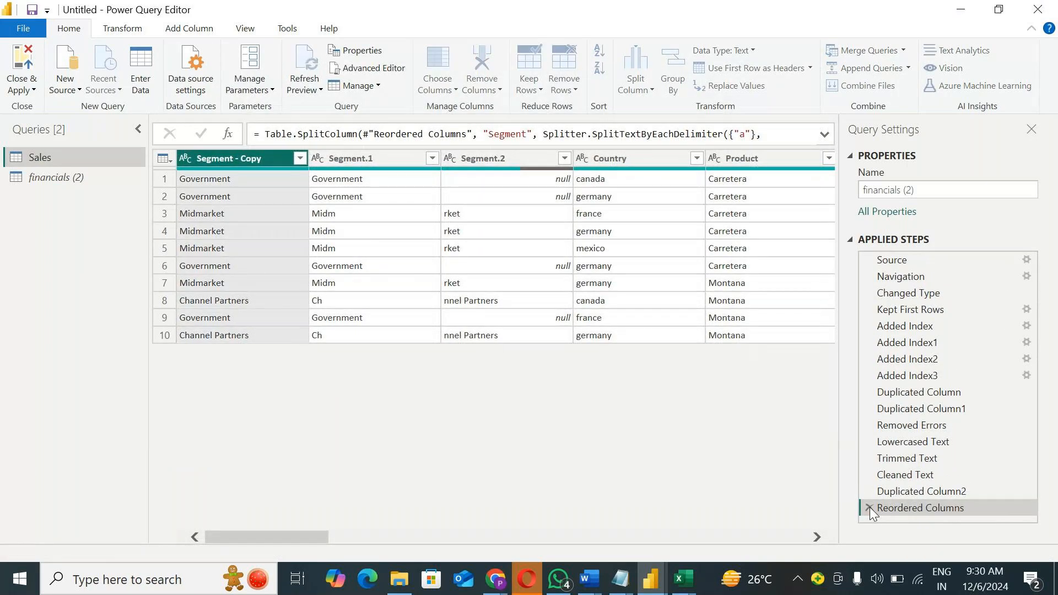
Step: Split the Segment - Copy column by number of characters, using 3 characters once, as far left as possible
right_click(221, 159)
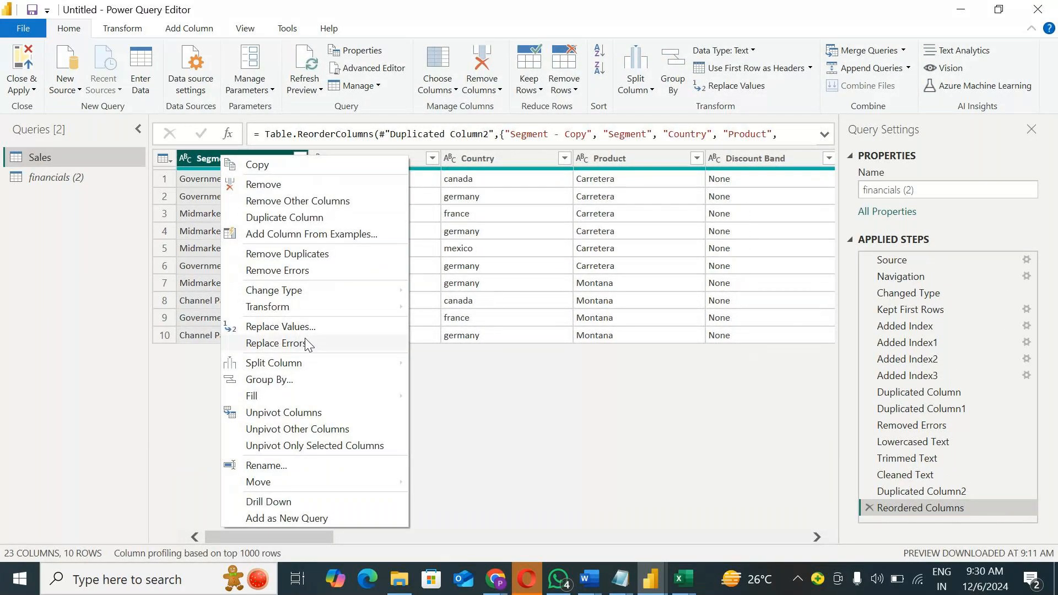
mouse_move(307, 363)
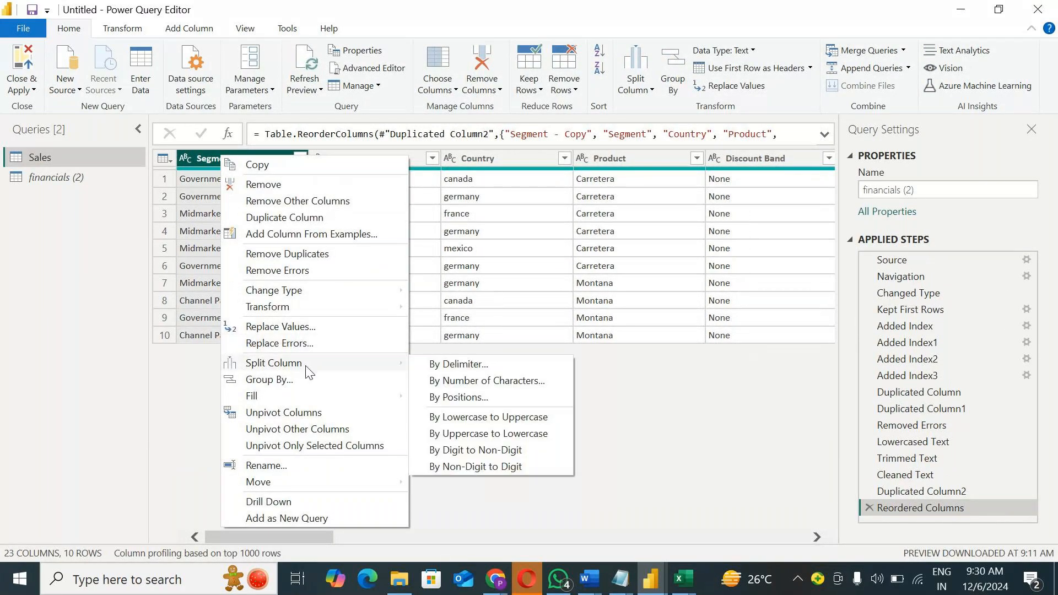
click(487, 381)
click(309, 274)
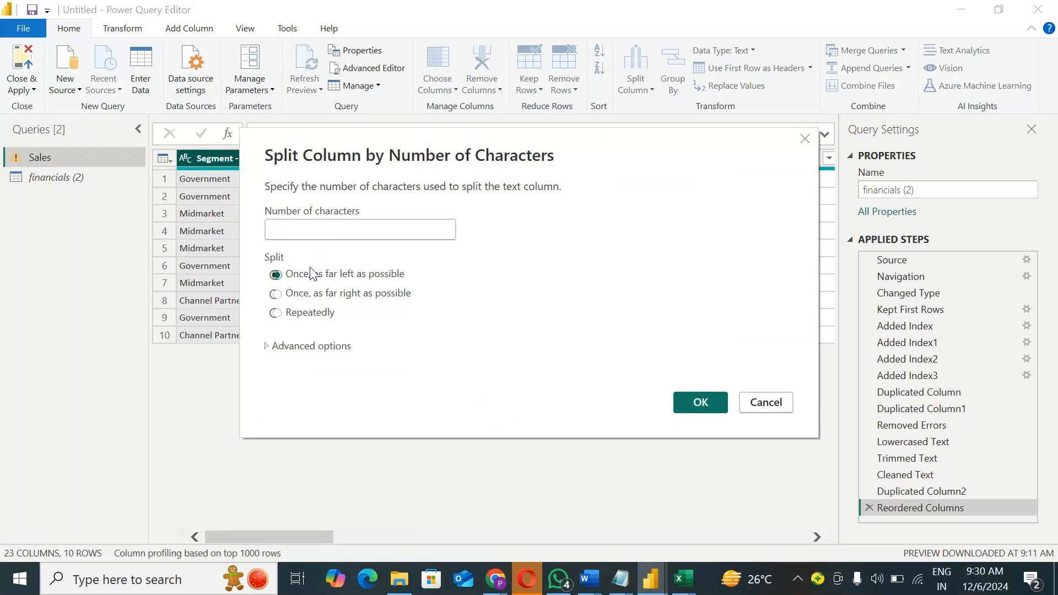
click(312, 231)
text(4)
click(701, 403)
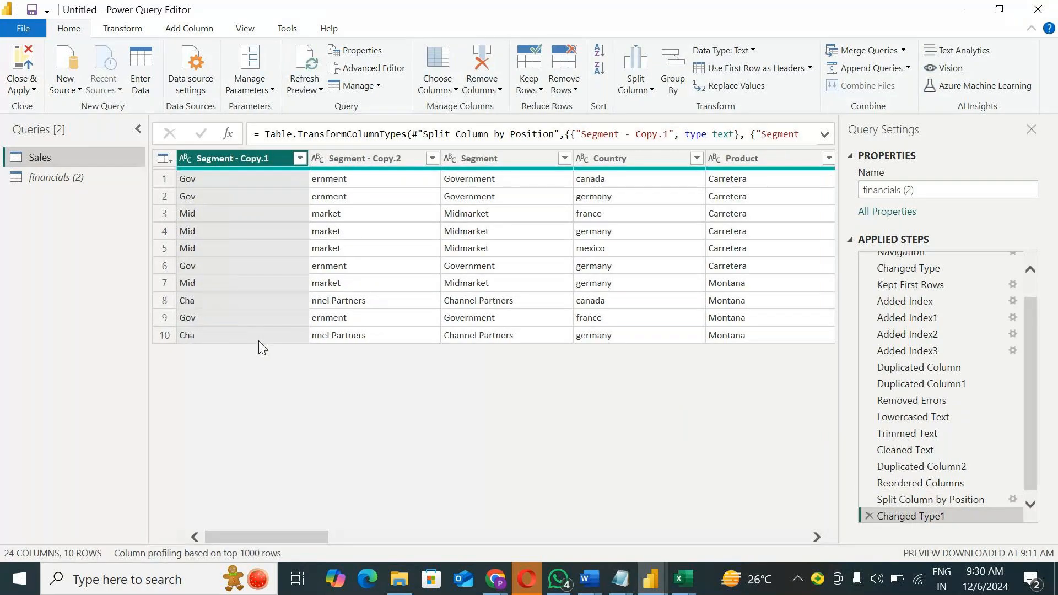
Step: Review the number of characters and split direction in the Split Column by Position step's settings without changing them
scroll(877, 504, down, 1)
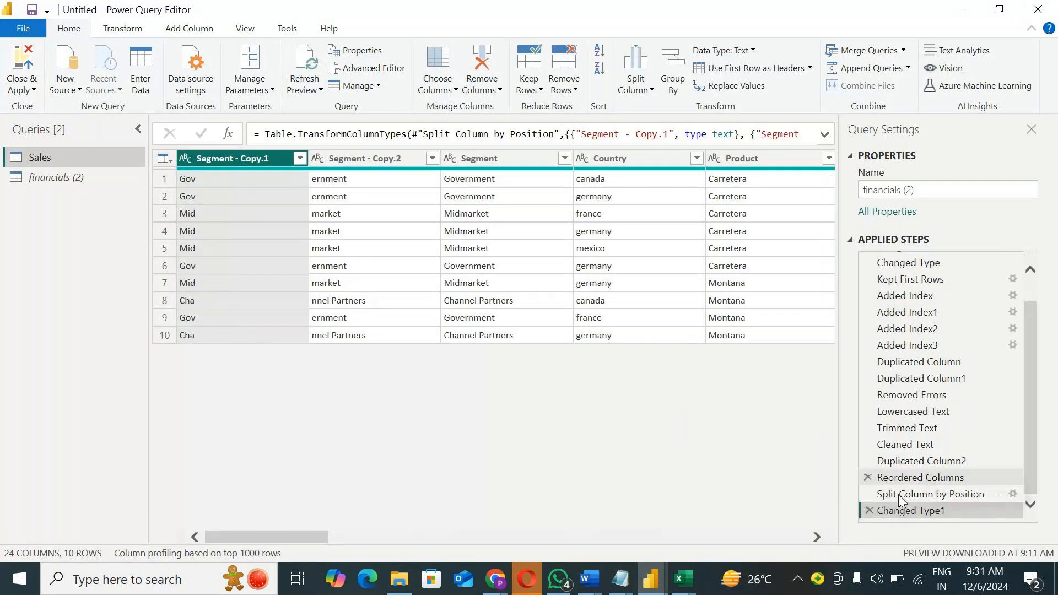
click(1013, 494)
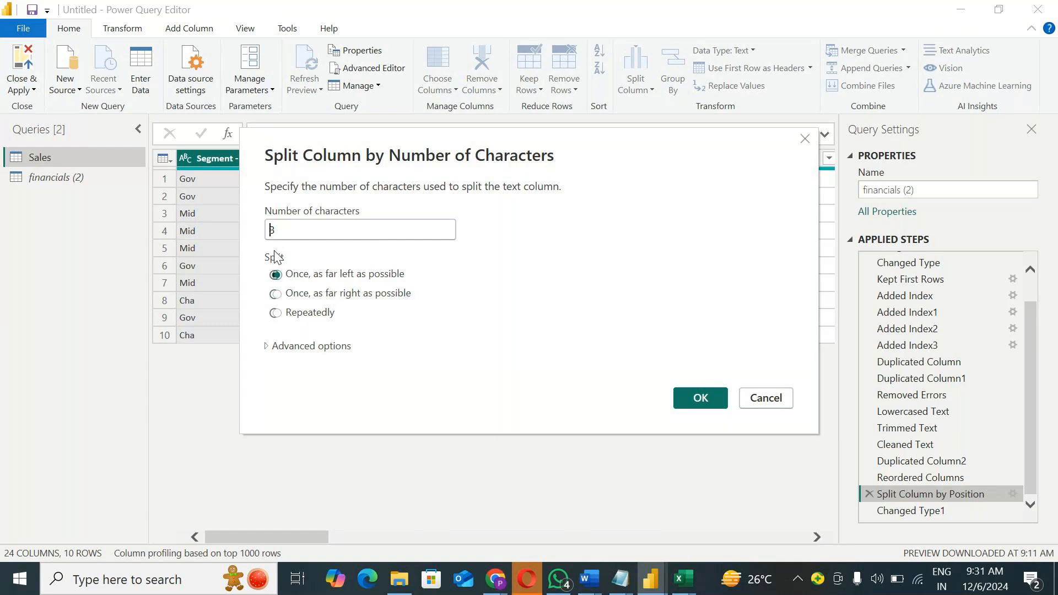
drag(285, 229, 248, 231)
click(774, 397)
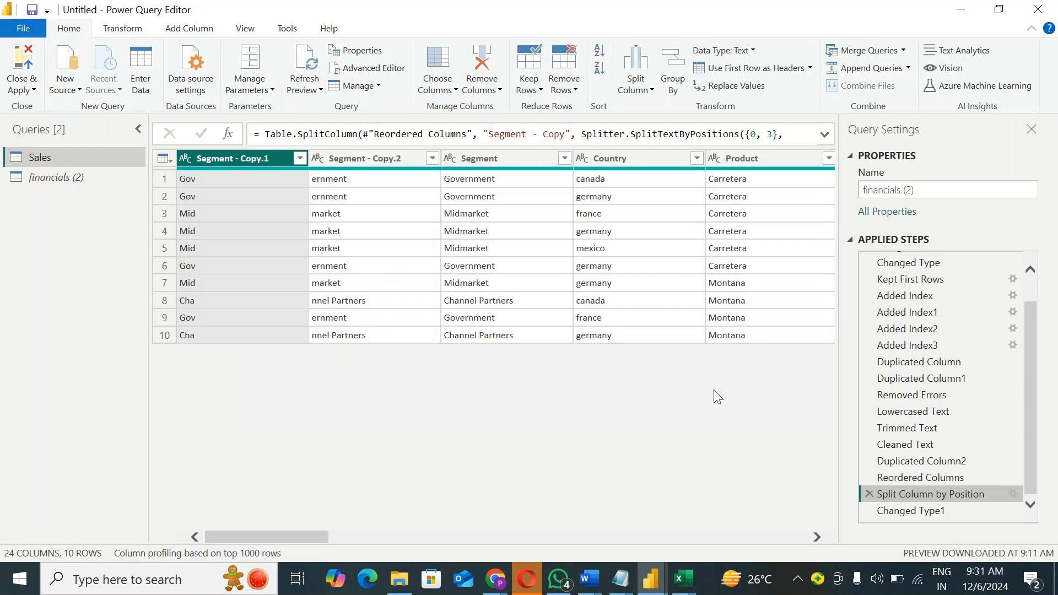
Step: Try to change the Split Column by Position step to split once, as far right as possible, and check the Changed Type1 step
click(1013, 494)
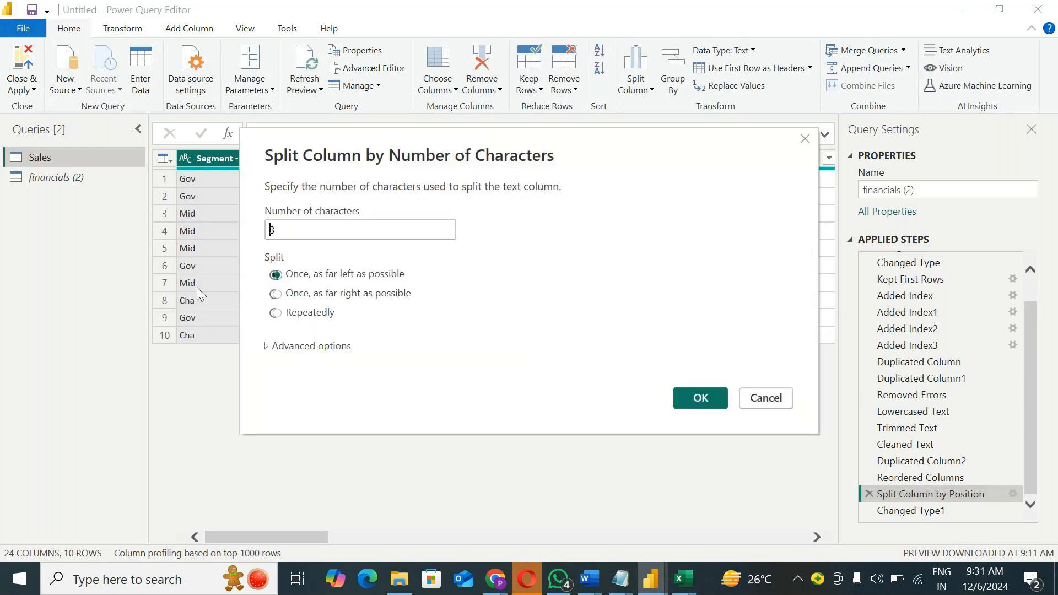
click(290, 297)
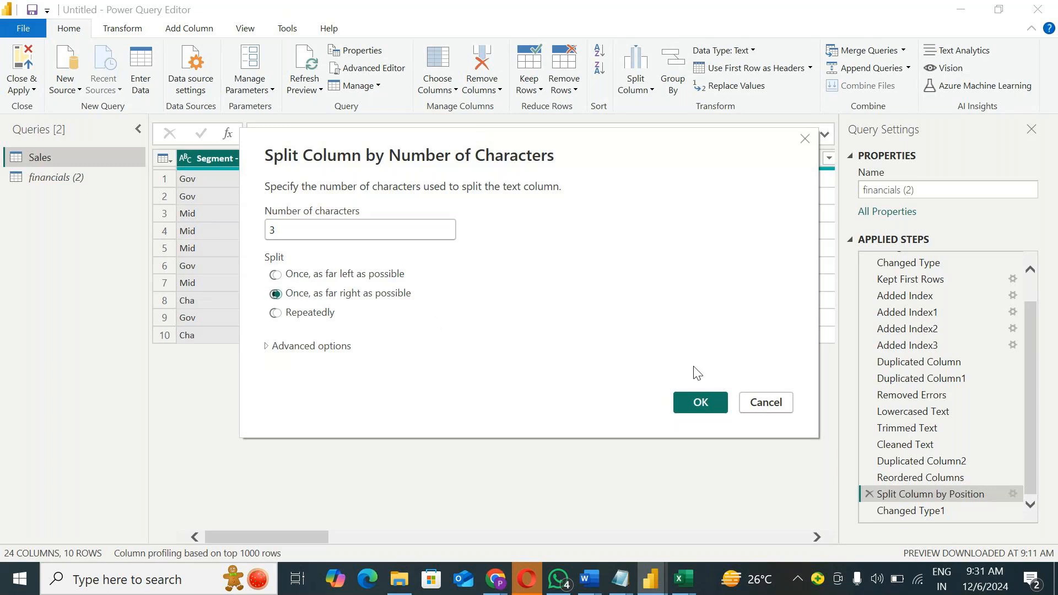
click(693, 402)
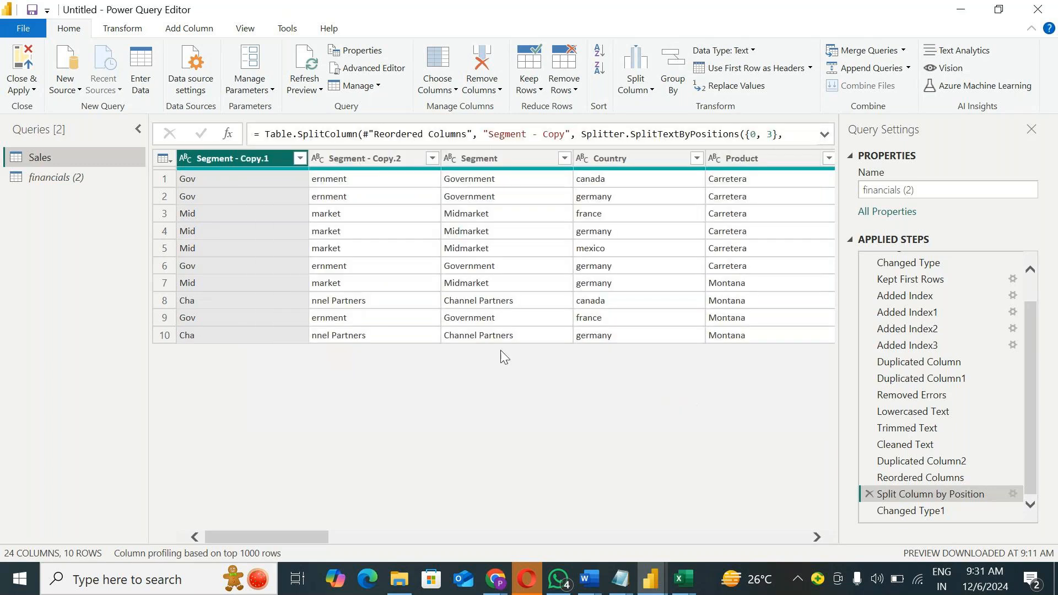
click(918, 508)
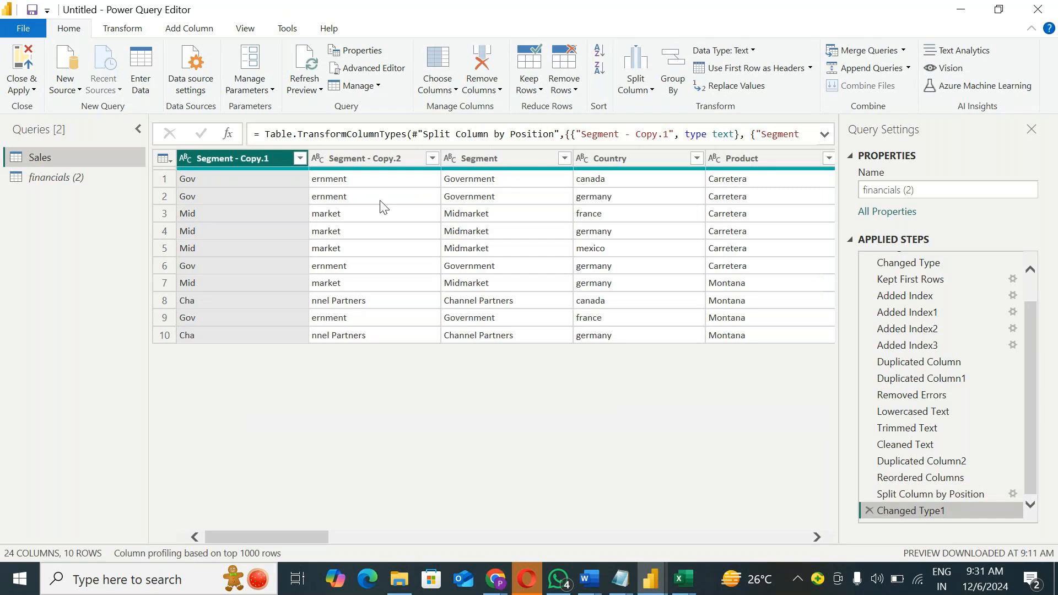
click(938, 496)
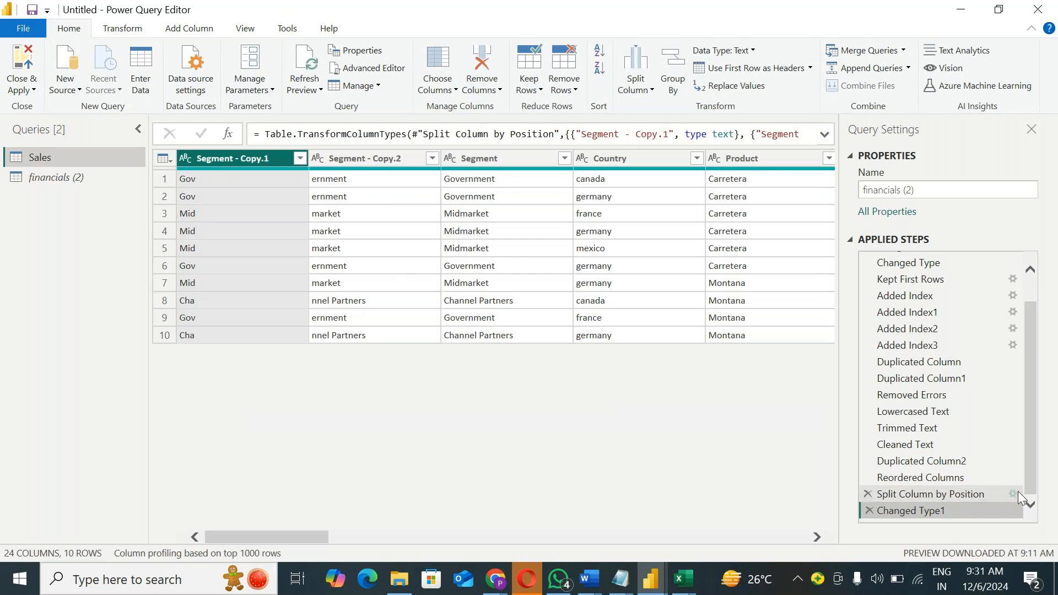
click(1014, 493)
click(353, 294)
click(699, 405)
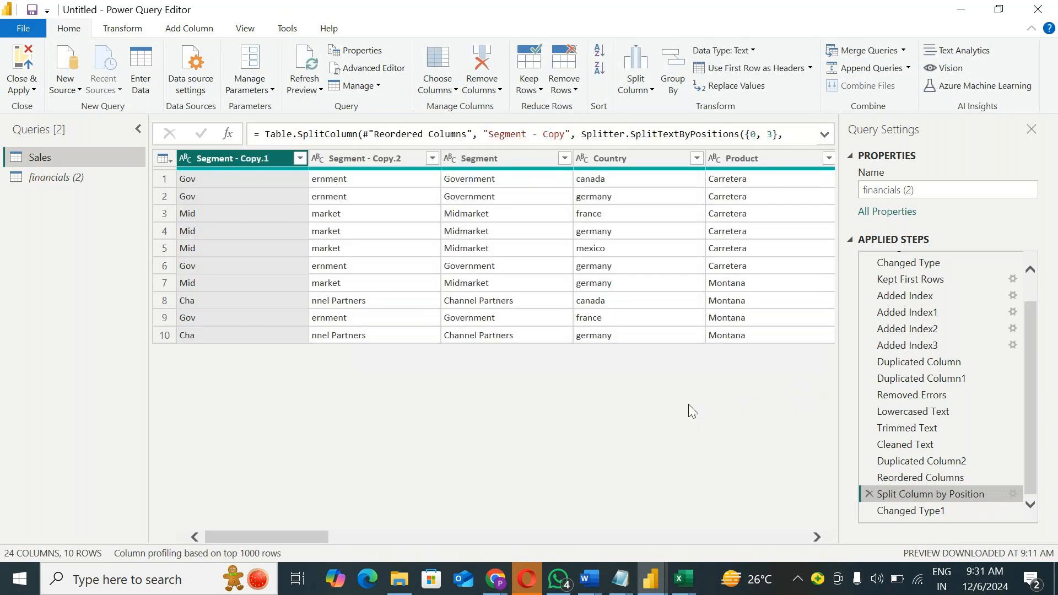
click(938, 510)
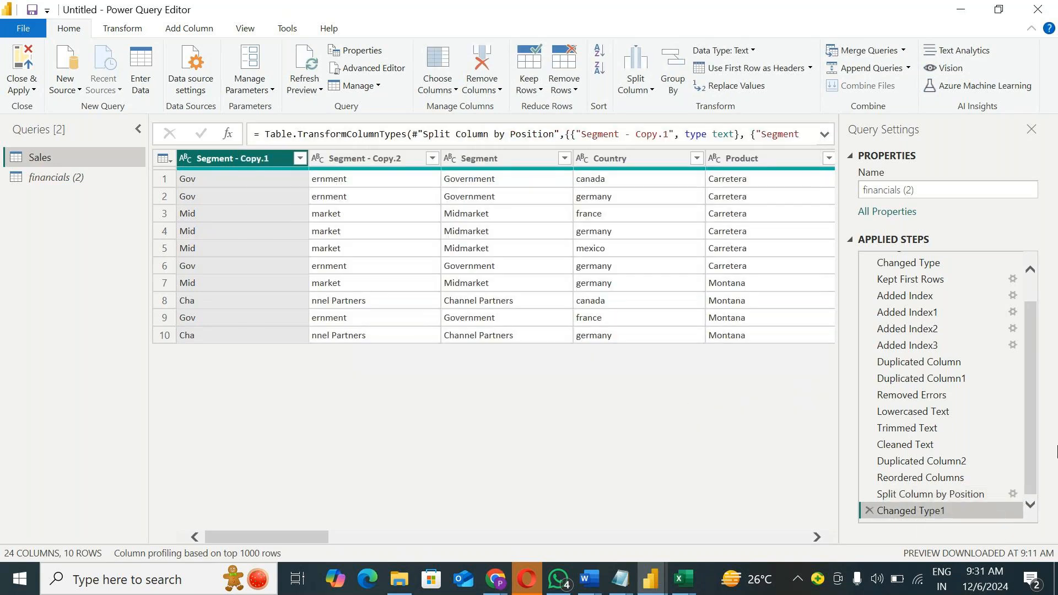
Step: Replace the far-left split and its type change with a split of Segment - Copy by 3 characters once, as far right as possible
click(870, 510)
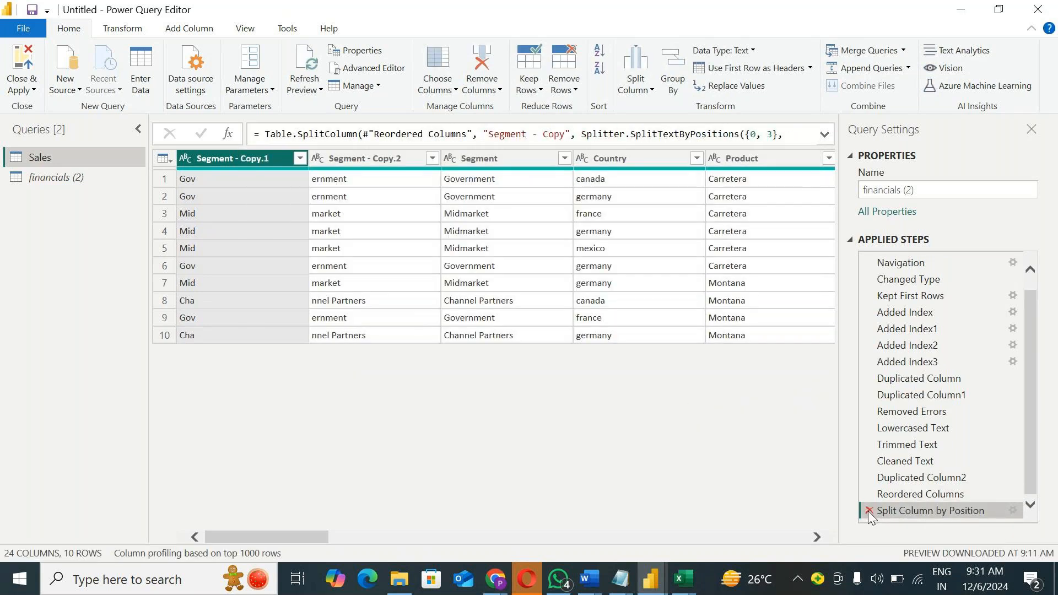
click(870, 511)
right_click(227, 159)
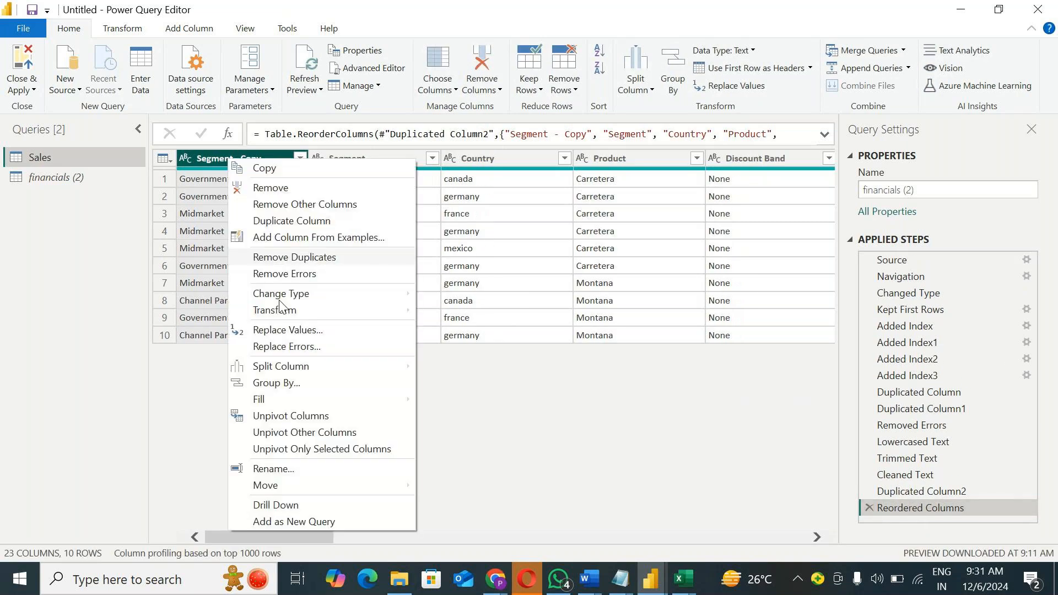
mouse_move(284, 366)
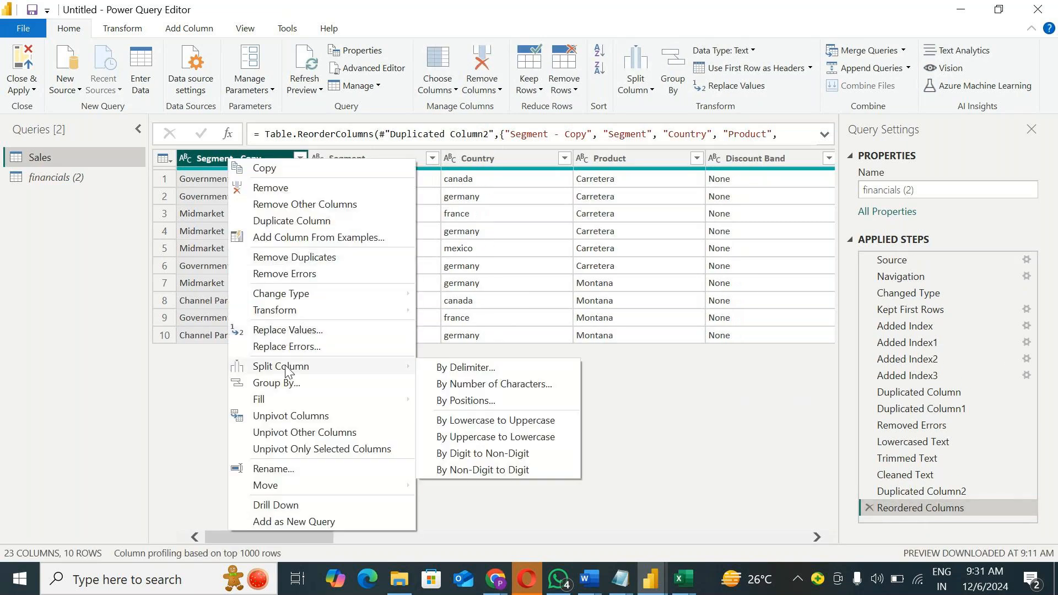
click(484, 387)
text(3)
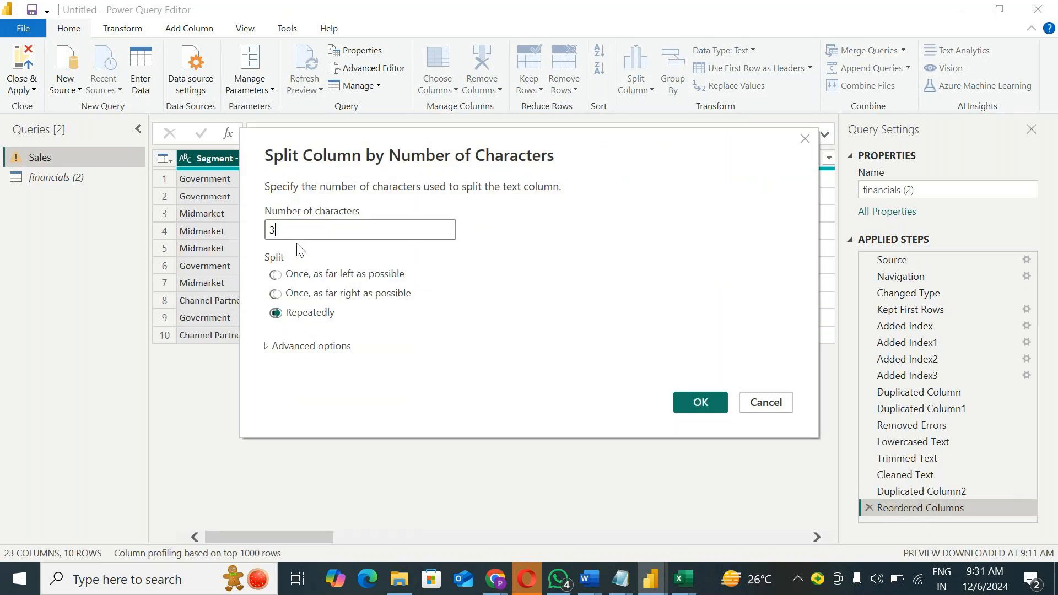
click(290, 294)
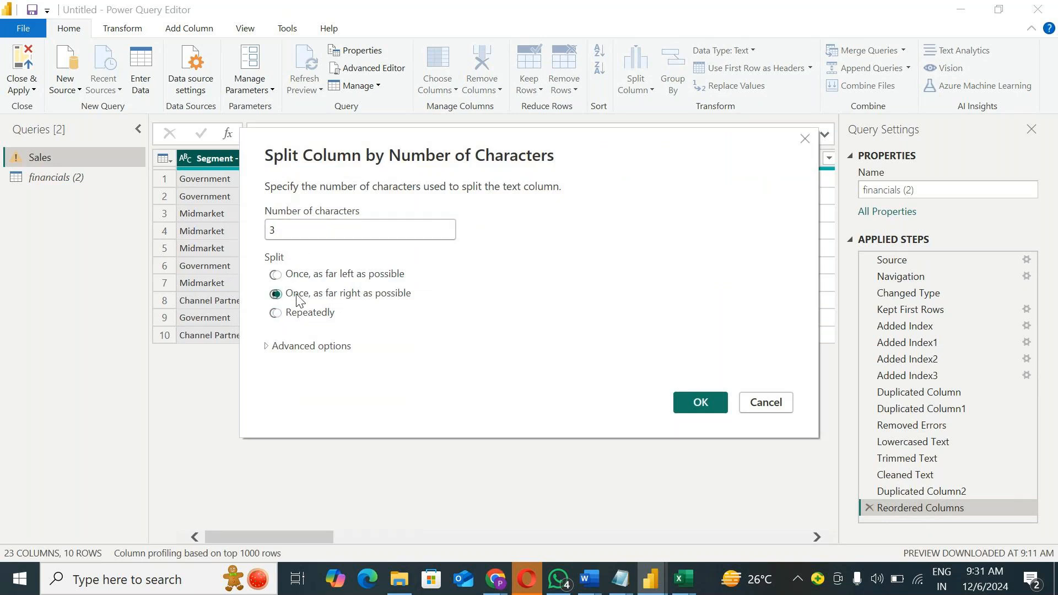
click(708, 405)
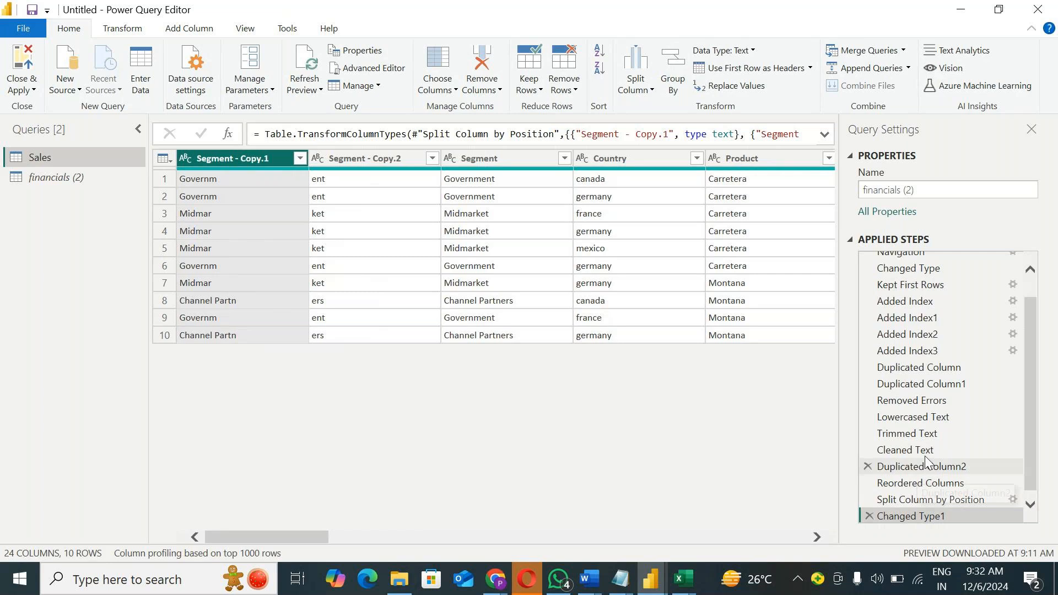
Step: Replace the far-right split and its type change with a split of Segment - Copy by 3 characters repeatedly
scroll(866, 518, down, 1)
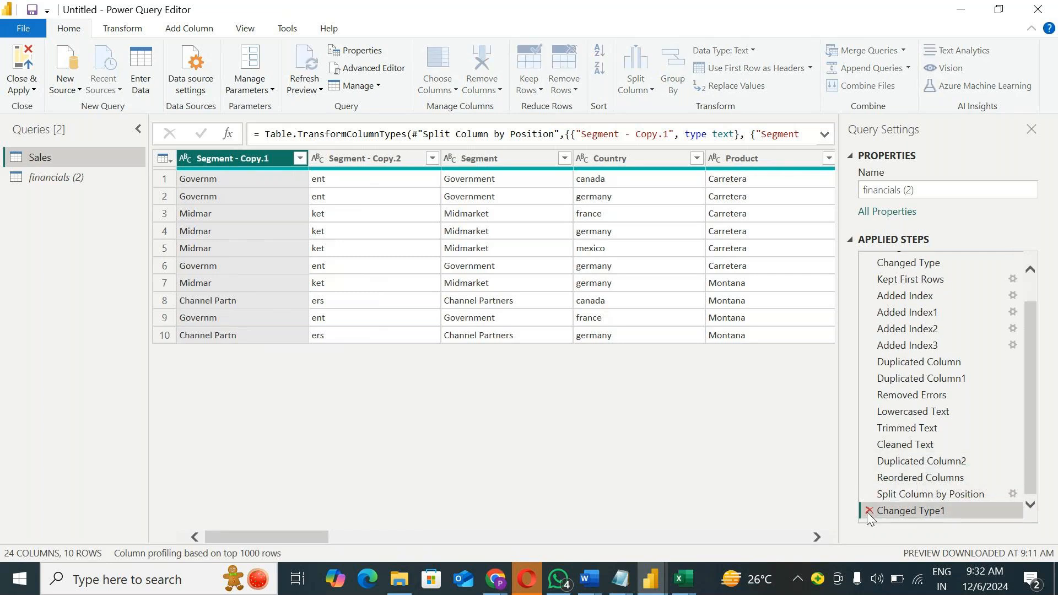
click(869, 511)
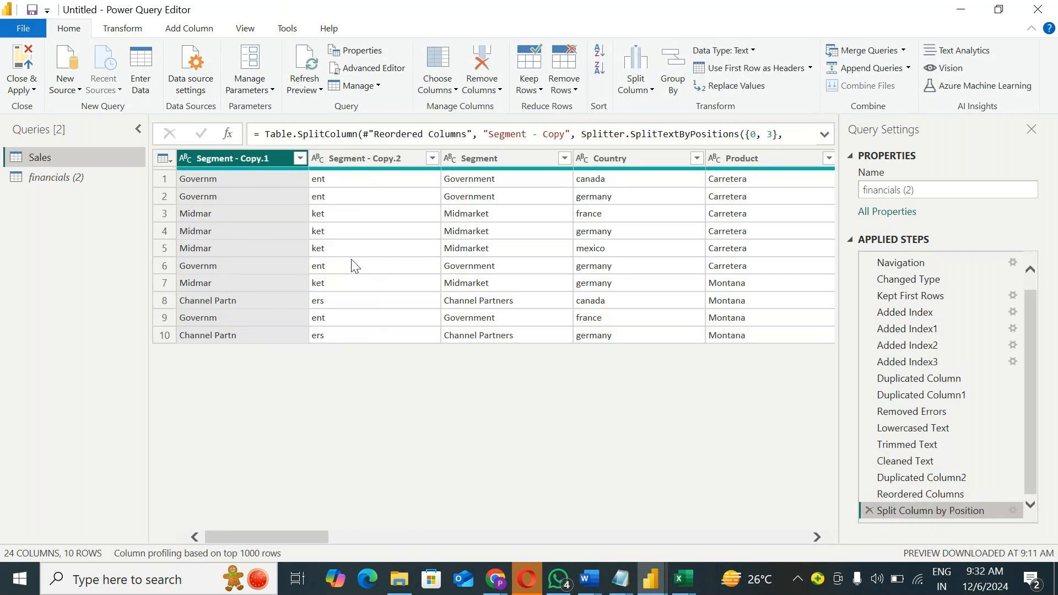
click(868, 509)
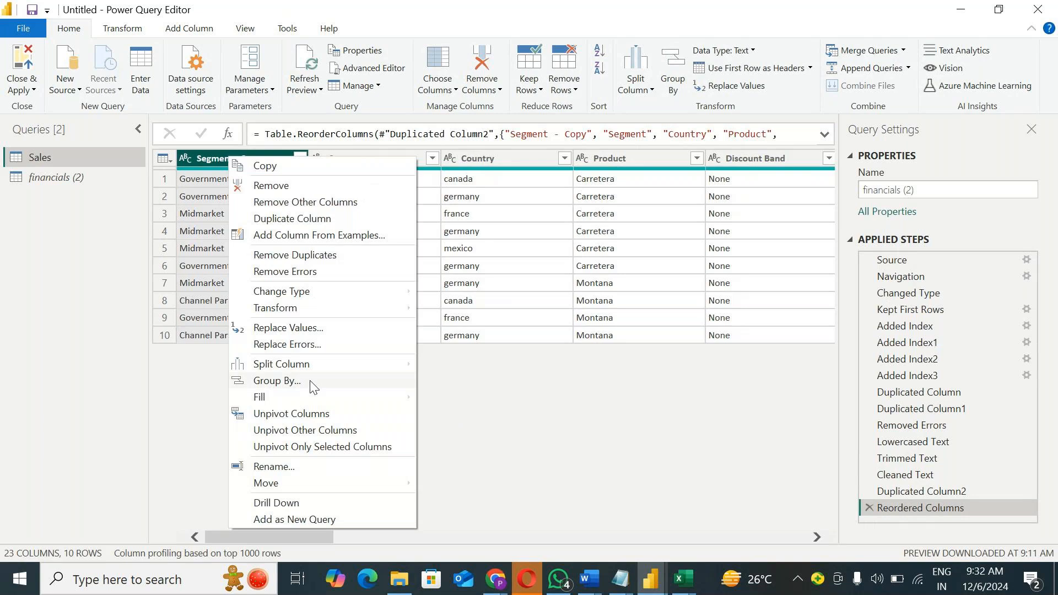
mouse_move(319, 369)
click(487, 382)
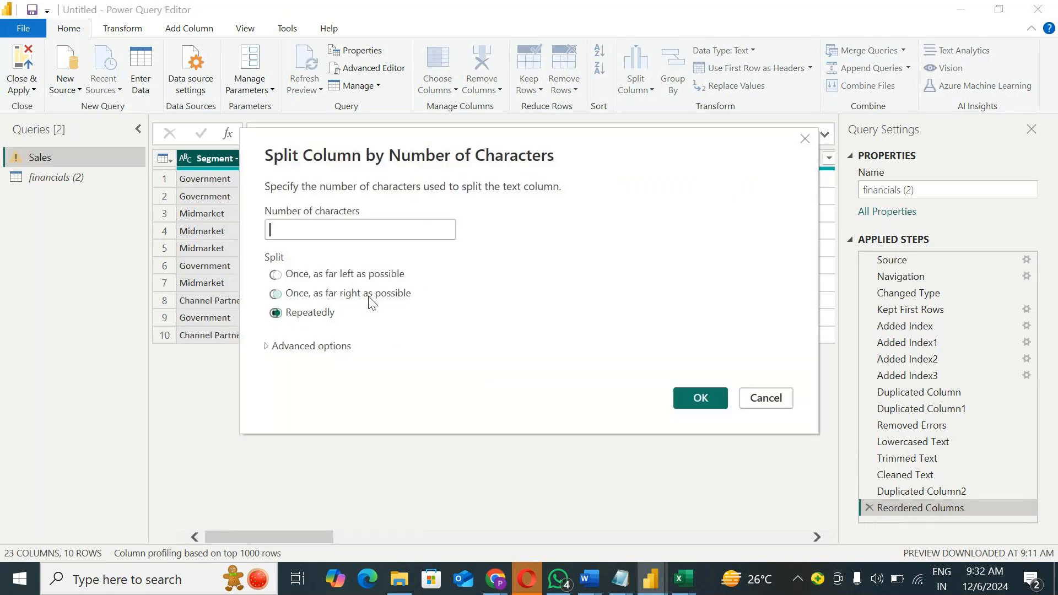
text(3)
click(684, 399)
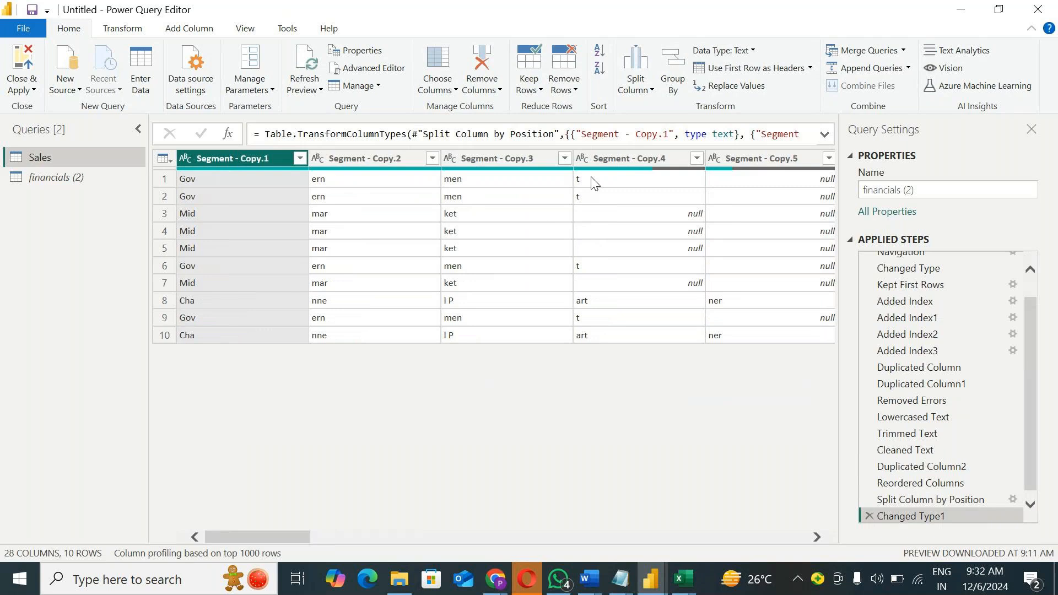
Step: Delete the Changed Type1 step and the repeated Split Column by Position step
drag(924, 385, 868, 527)
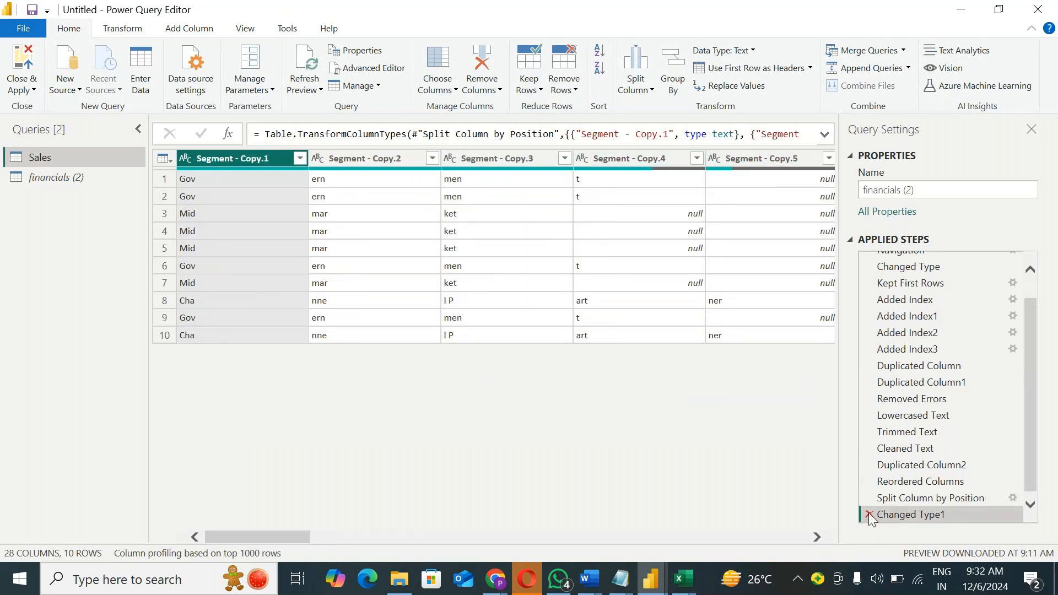
click(869, 514)
click(869, 512)
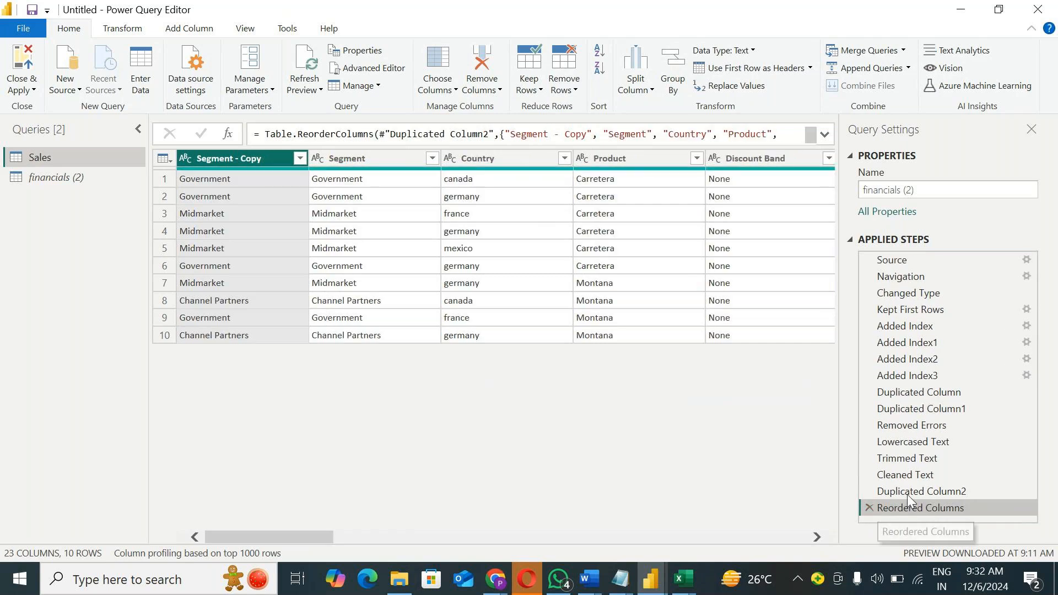
Step: Split the Segment - Copy column by the custom delimiter "a" at each occurrence
right_click(216, 164)
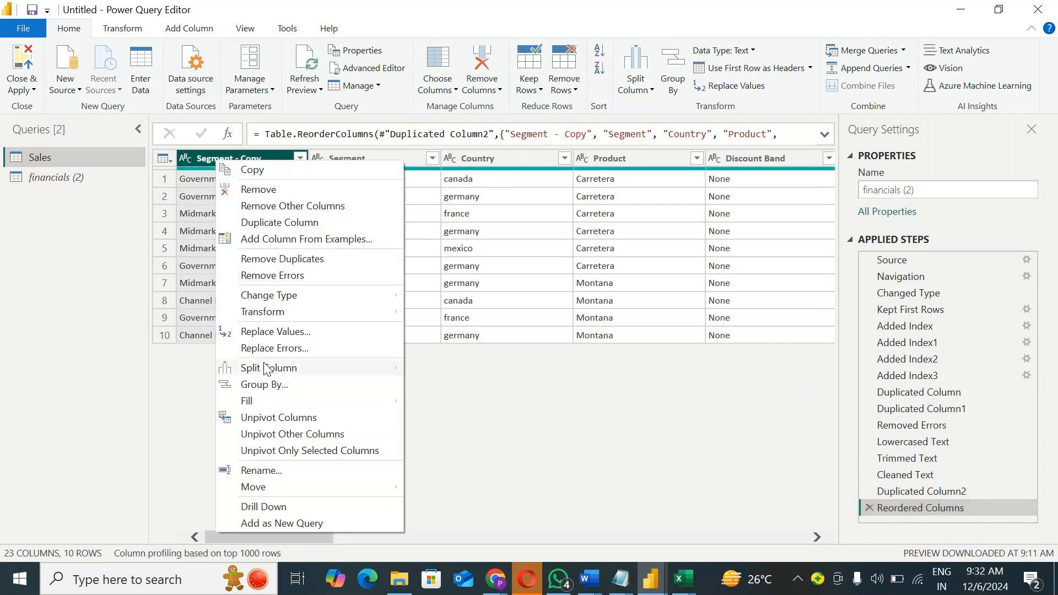
mouse_move(296, 372)
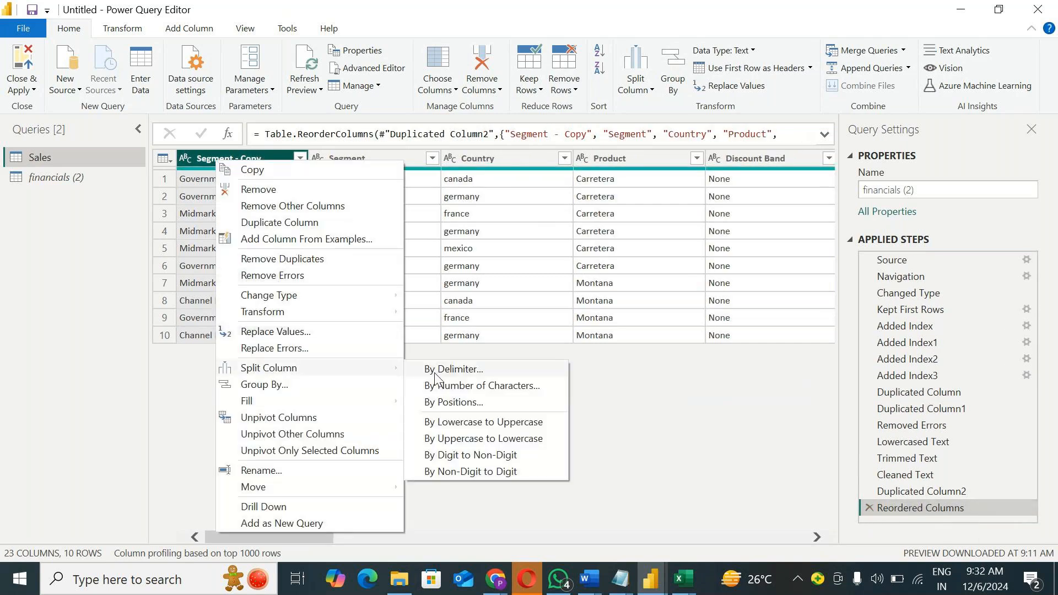
click(486, 372)
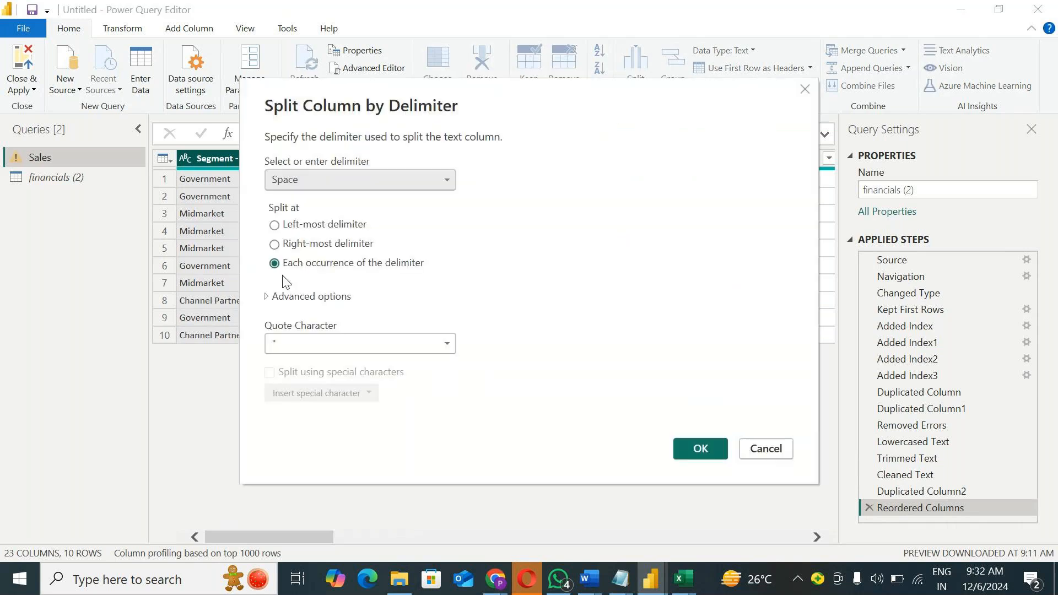
click(309, 182)
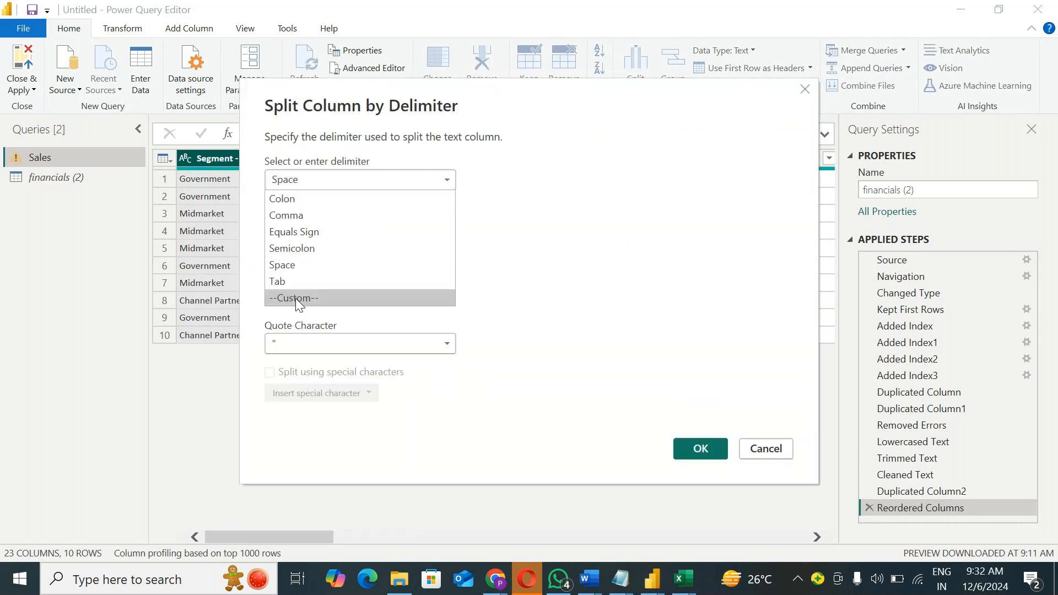
click(294, 299)
click(291, 207)
text(a)
click(702, 479)
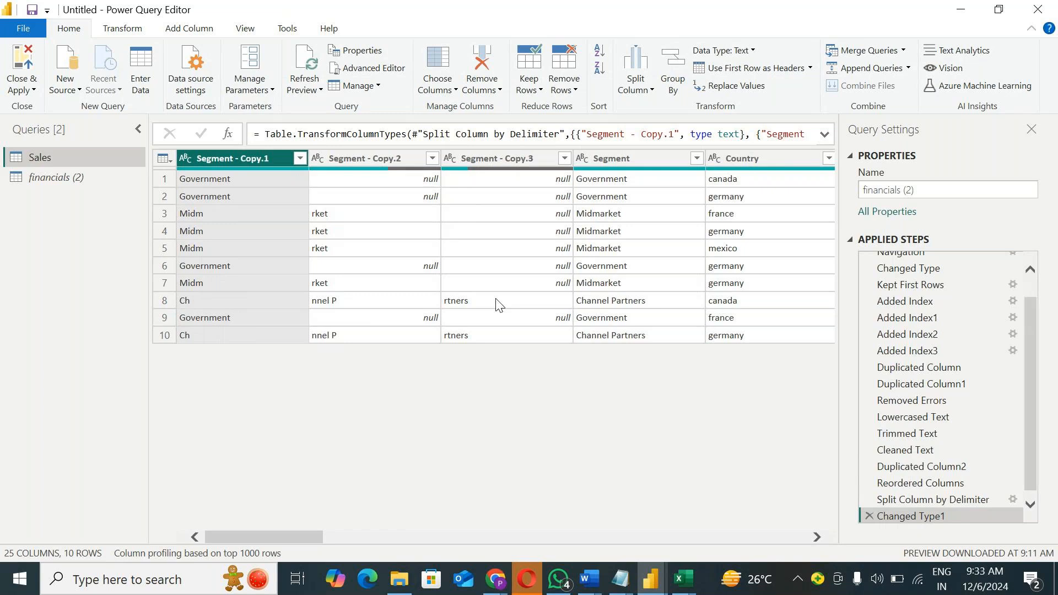
Step: Delete the Changed Type1 and Split Column by Delimiter steps from the Sales query
click(867, 516)
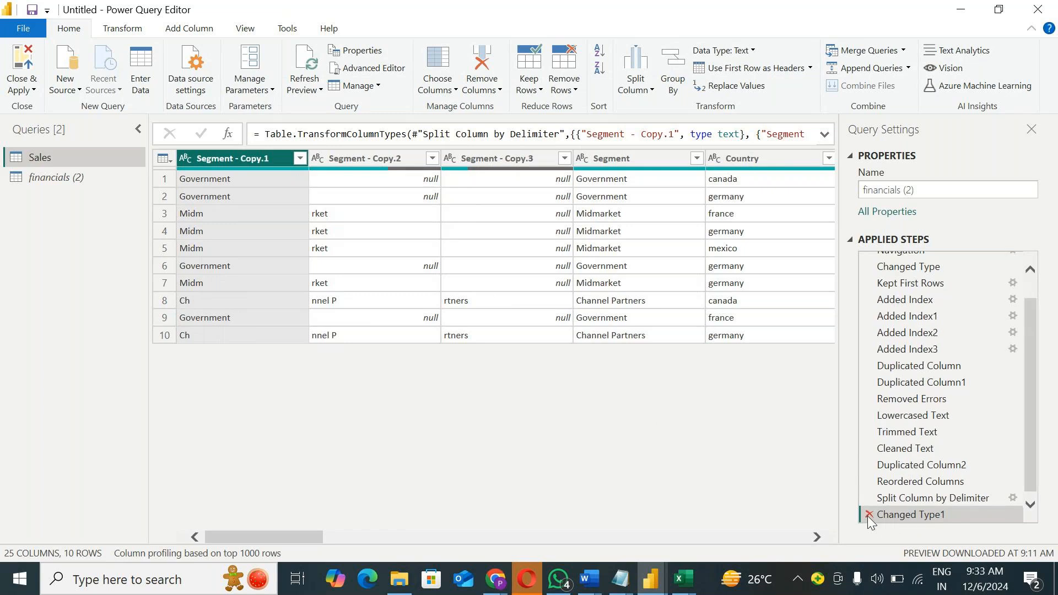
click(870, 516)
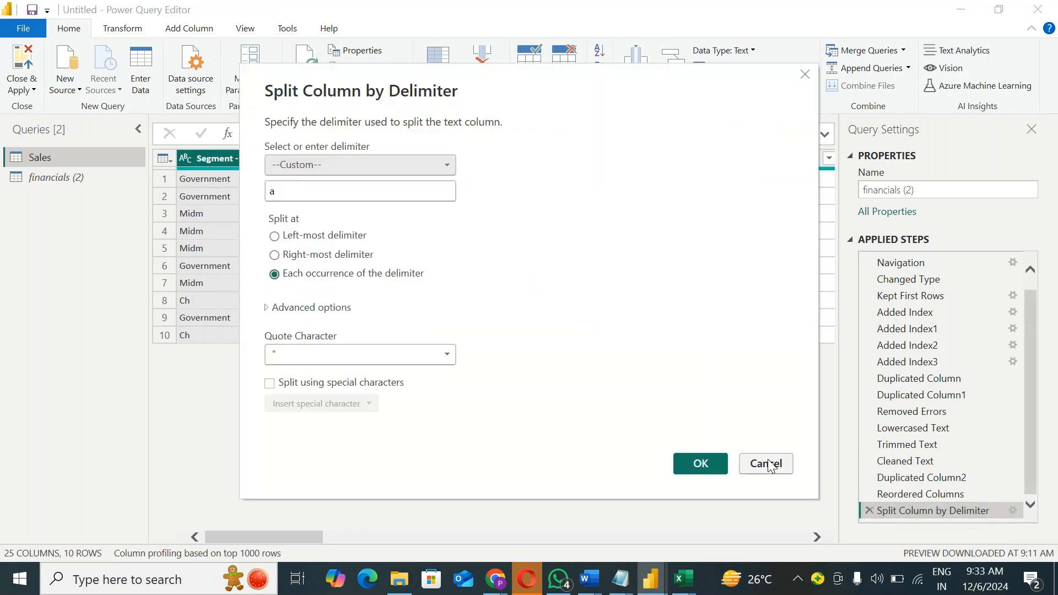
click(769, 465)
click(872, 511)
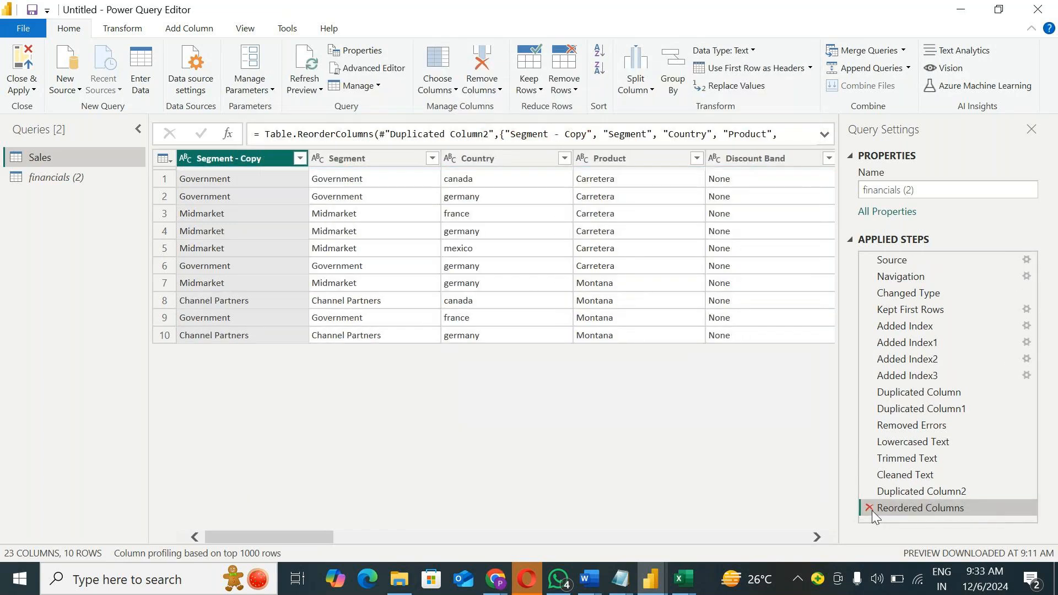
right_click(257, 164)
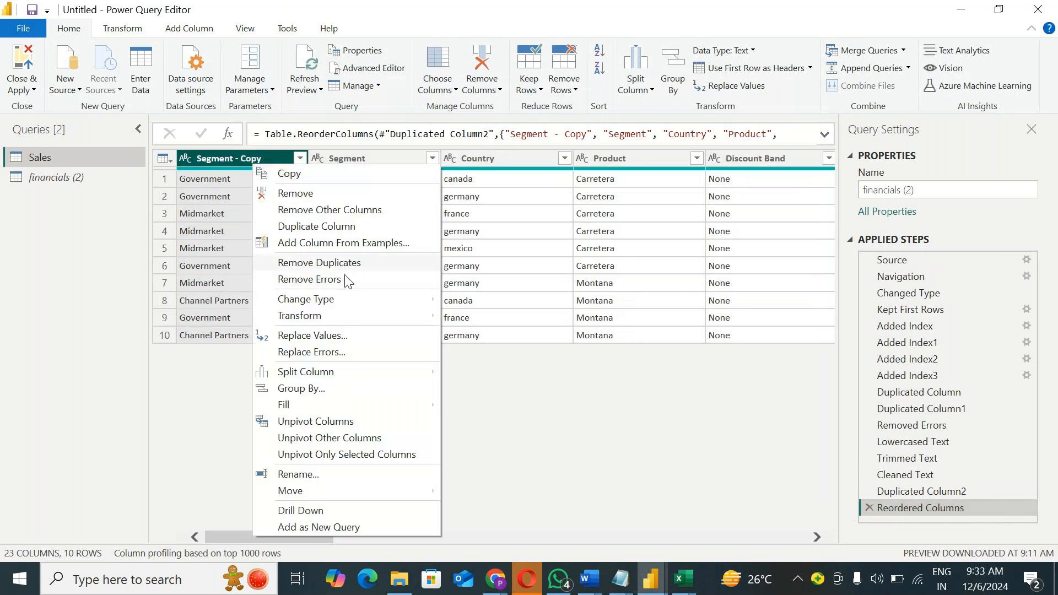
mouse_move(330, 377)
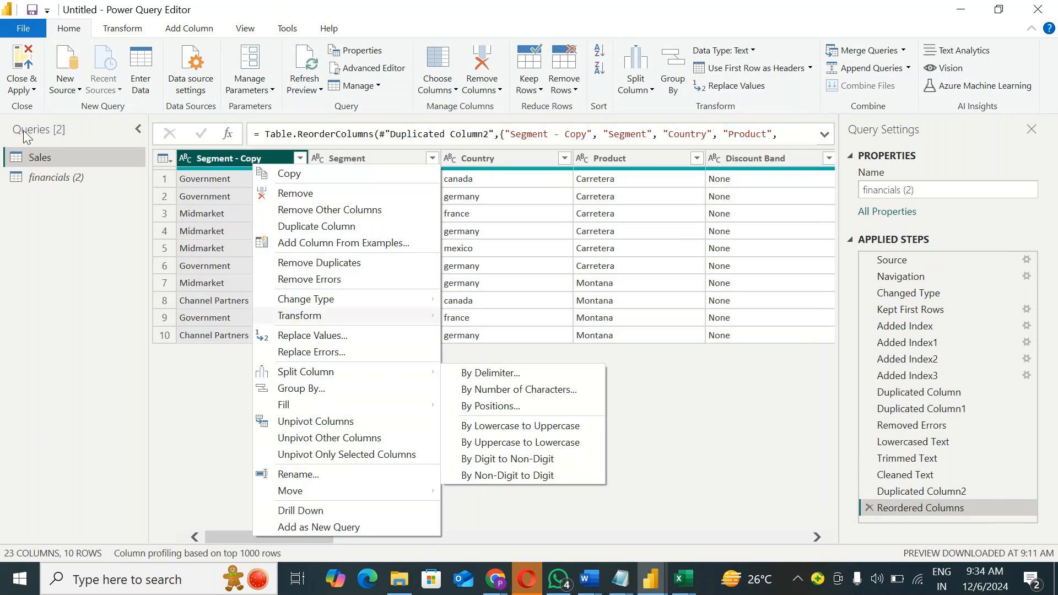
click(220, 401)
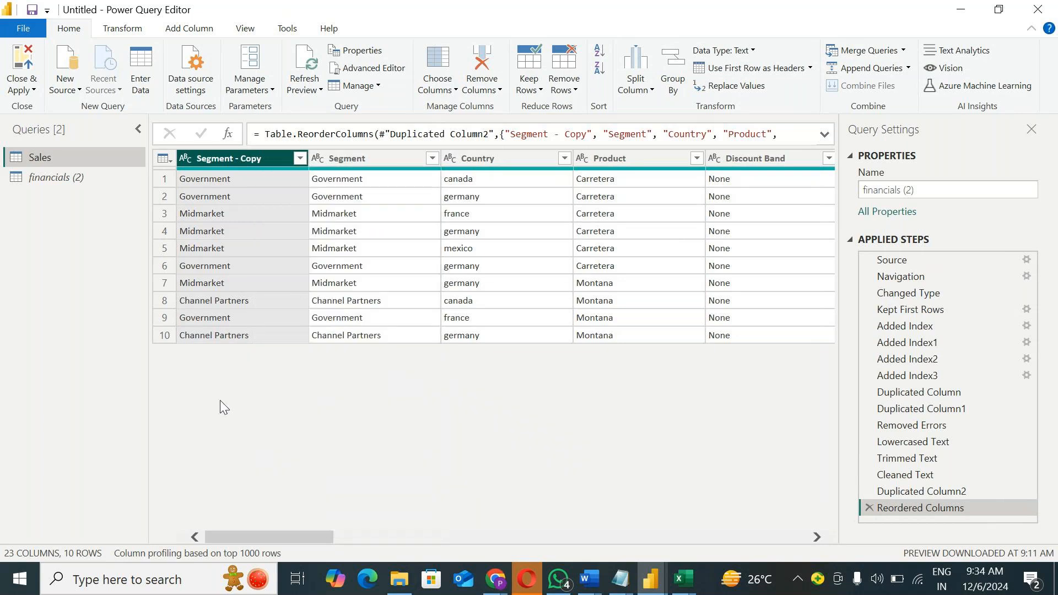
Step: Merge the Segment and Country columns using the custom separator "/"
click(368, 158)
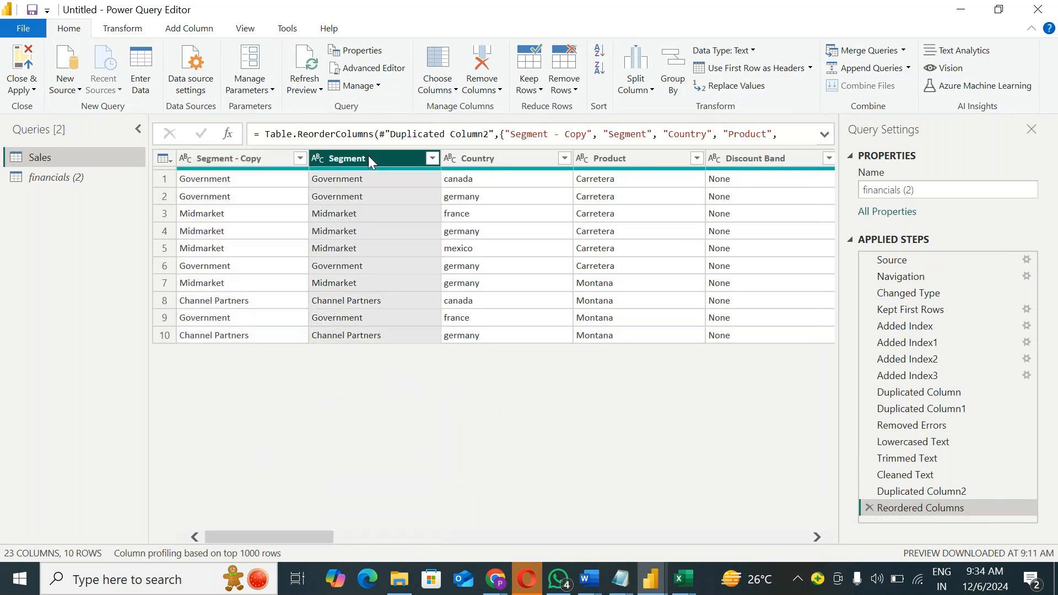
shift+click(472, 158)
right_click(505, 156)
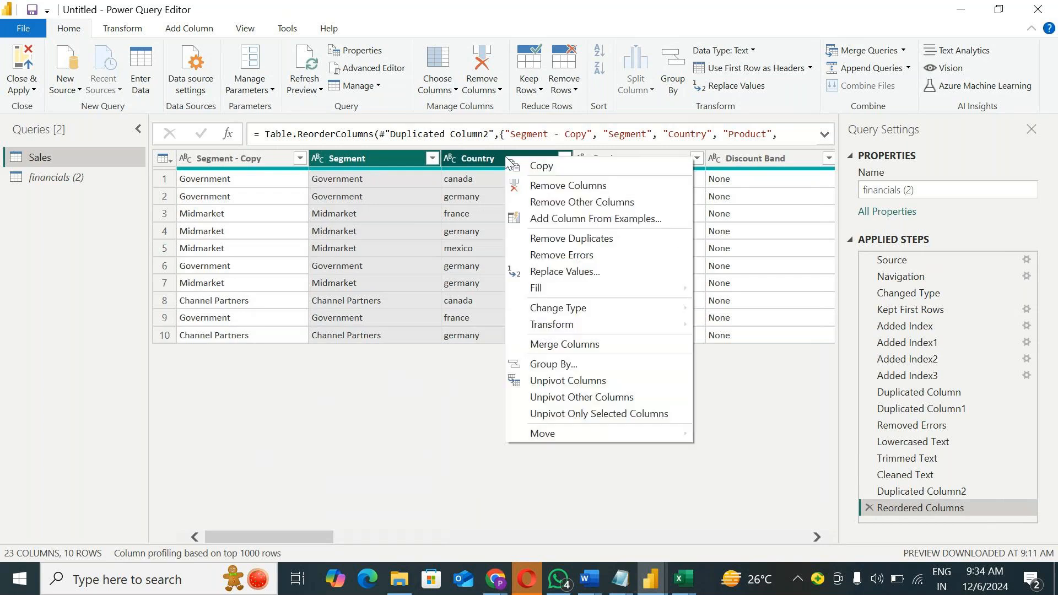
click(567, 347)
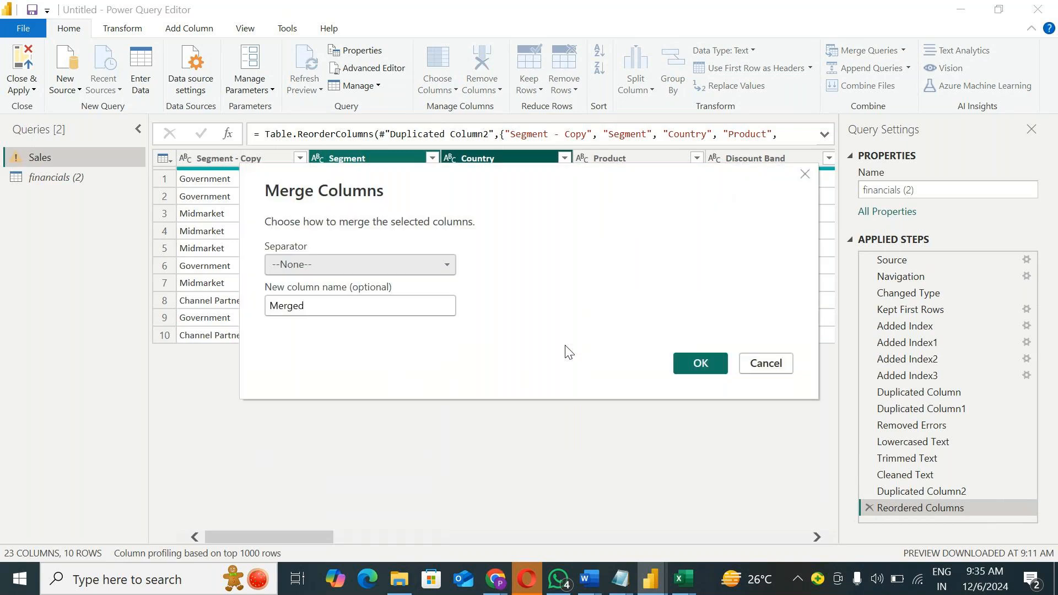
click(436, 265)
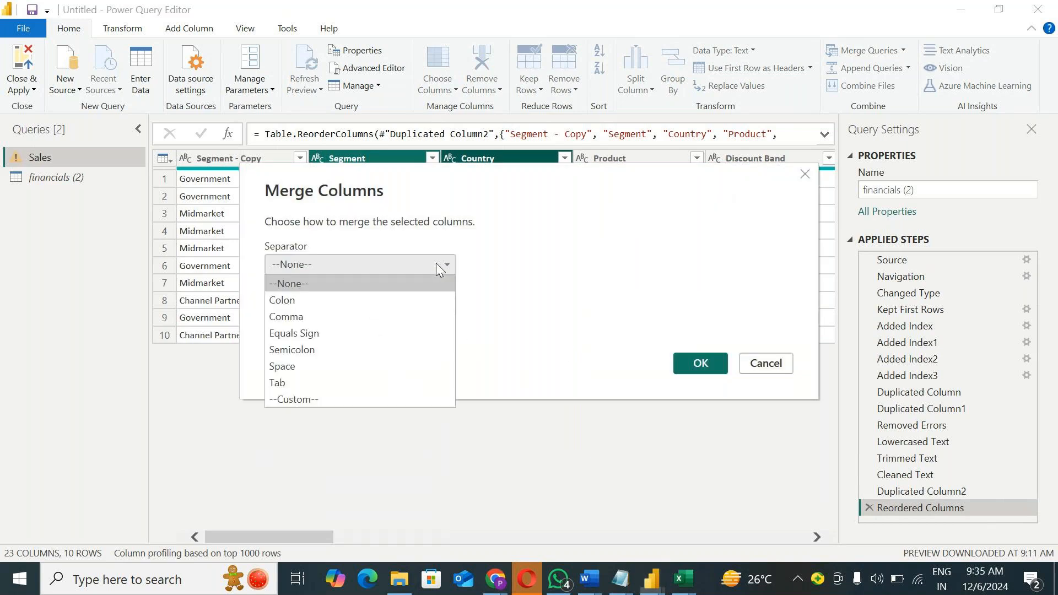
click(316, 394)
click(339, 292)
text(/)
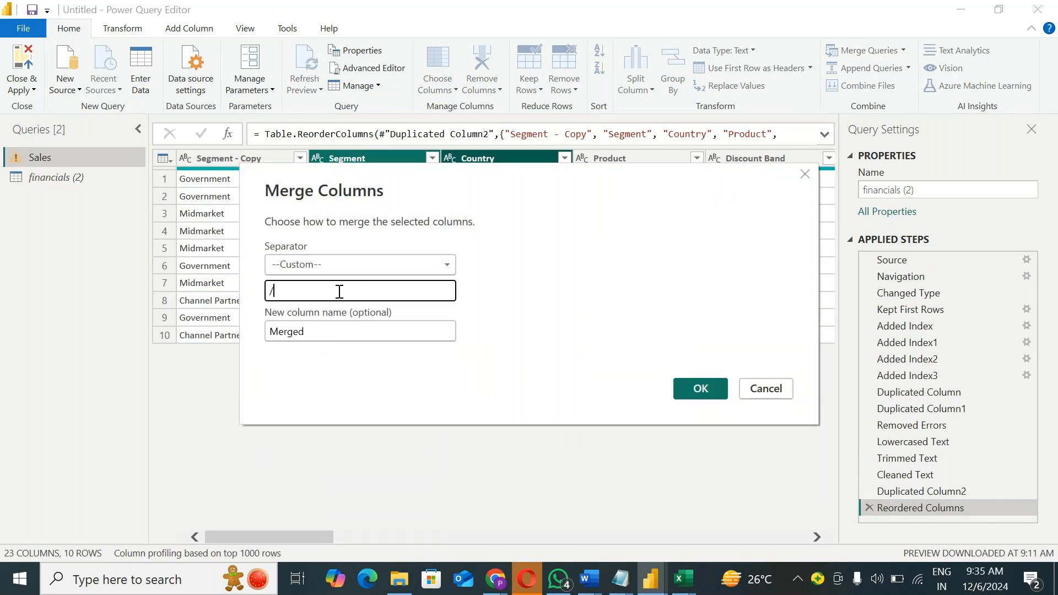
click(690, 387)
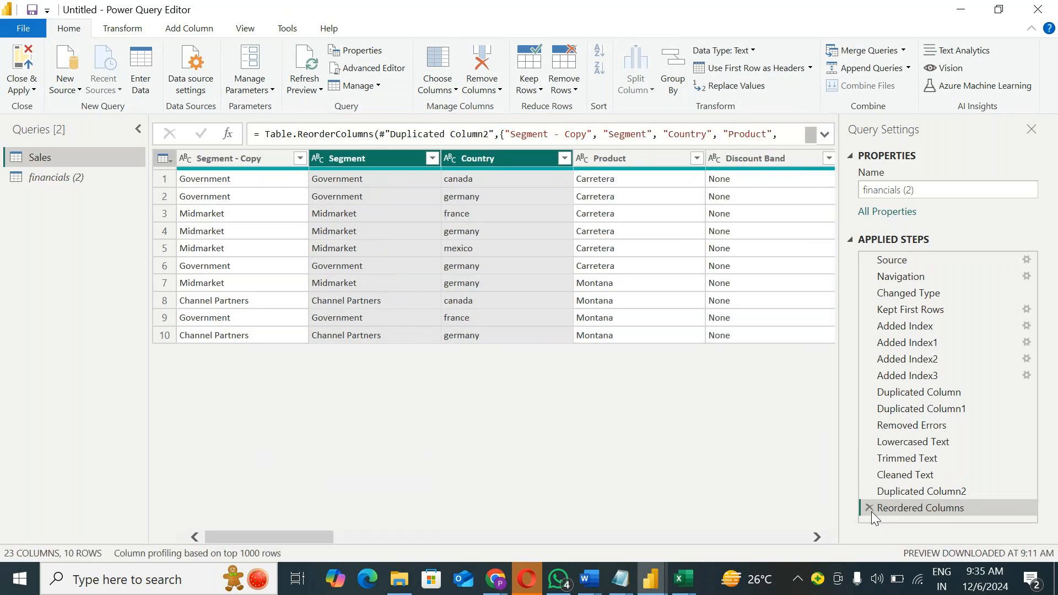
Step: Merge the Segment, Country, Product and Discount Band columns with the custom separator "_" as Merged, and widen the merged column
shift+click(730, 160)
right_click(741, 161)
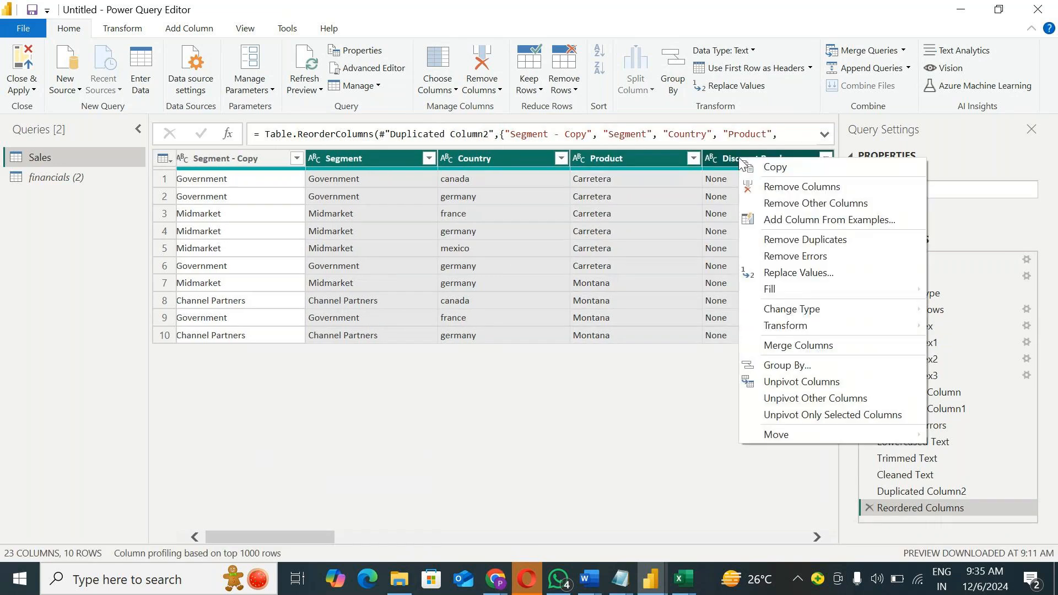
click(795, 345)
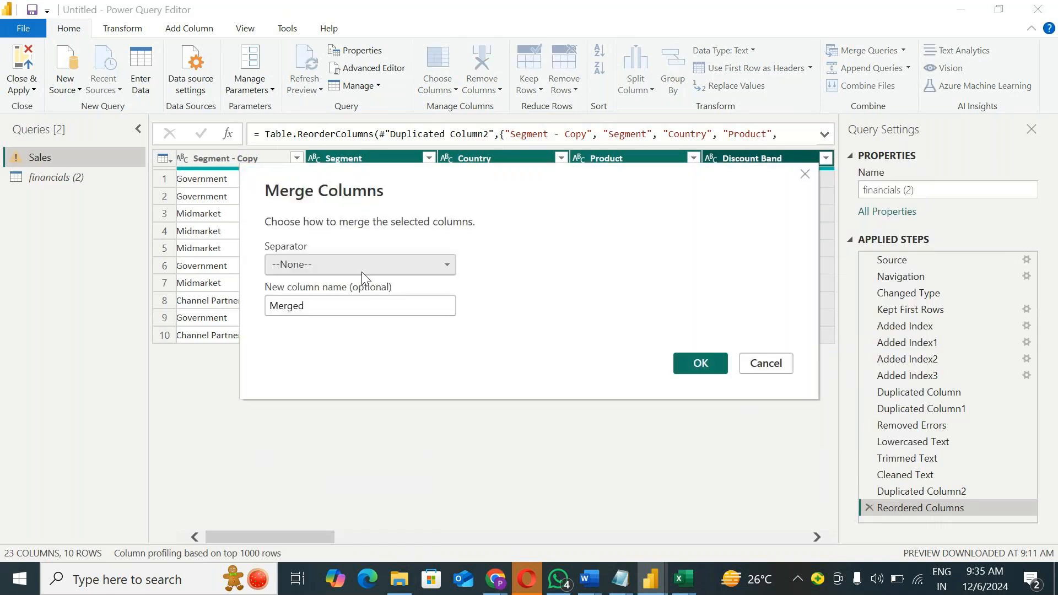
click(361, 272)
click(317, 398)
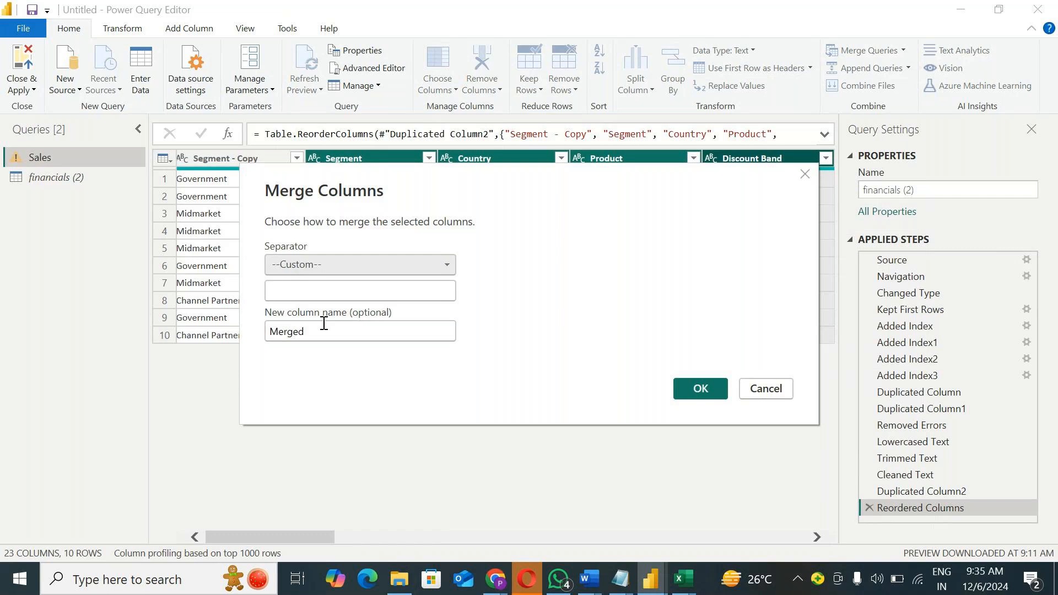
click(317, 289)
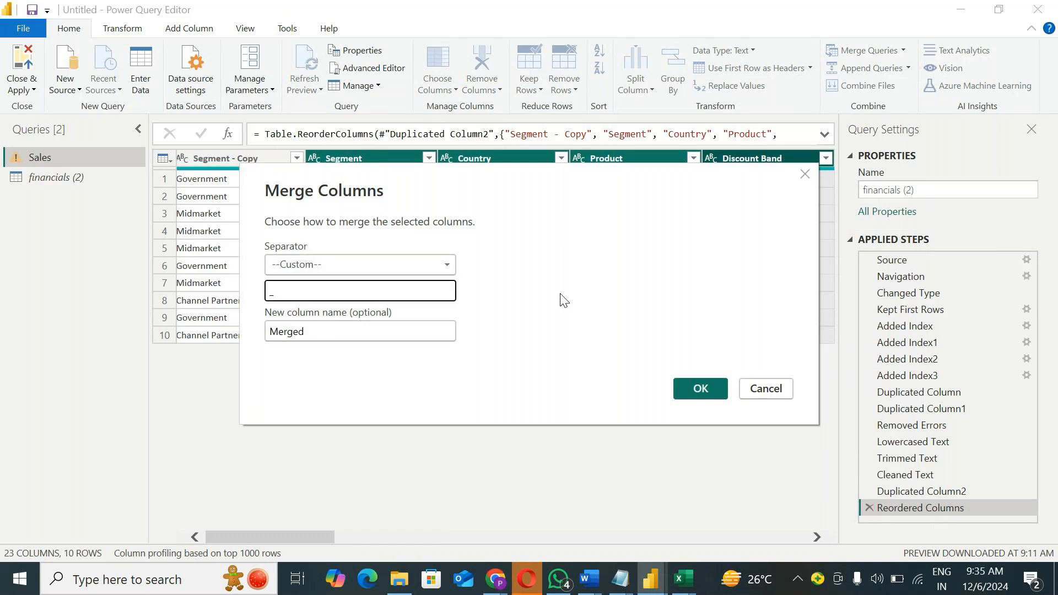
click(690, 385)
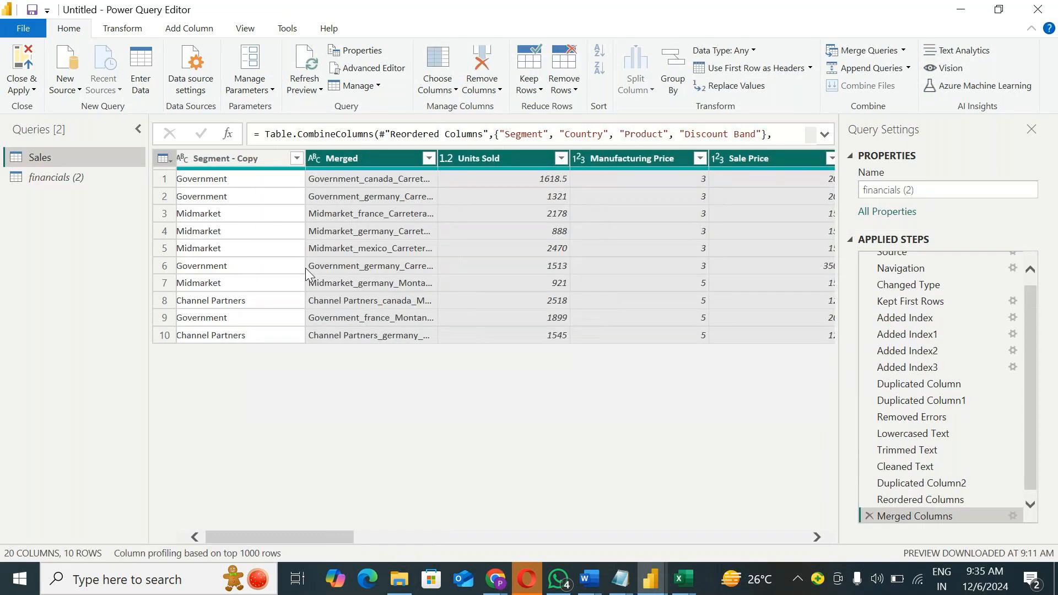
drag(438, 160, 568, 160)
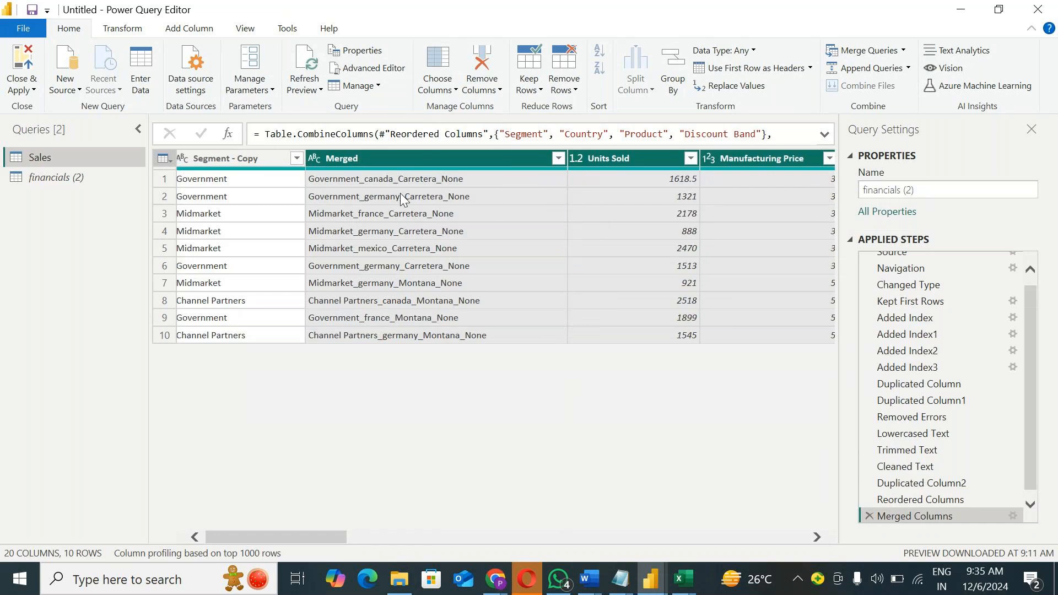
Step: Split only the Merged column by the custom delimiter "_" at each occurrence
right_click(402, 159)
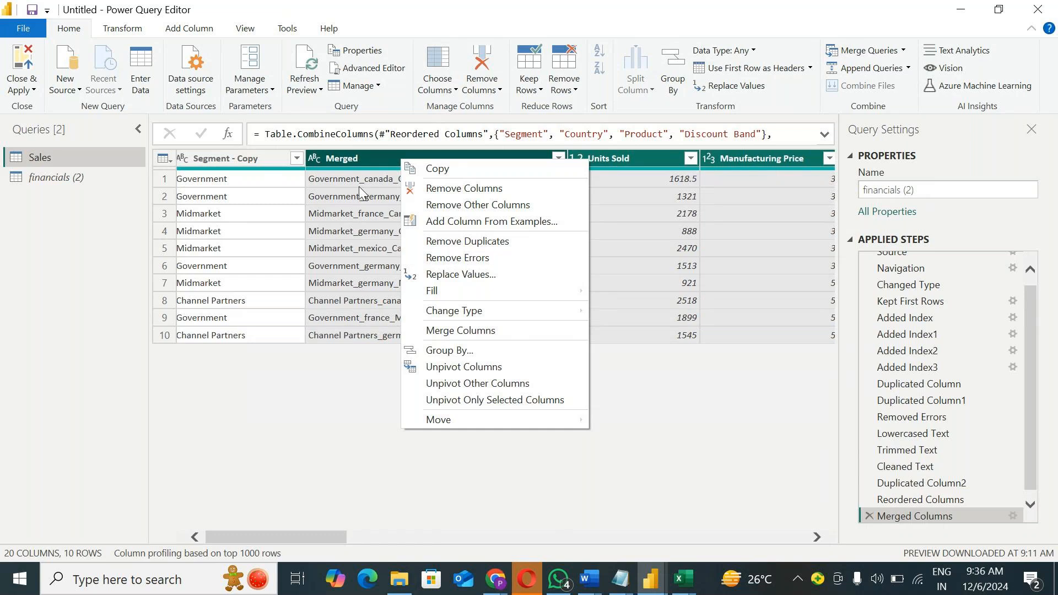
click(314, 391)
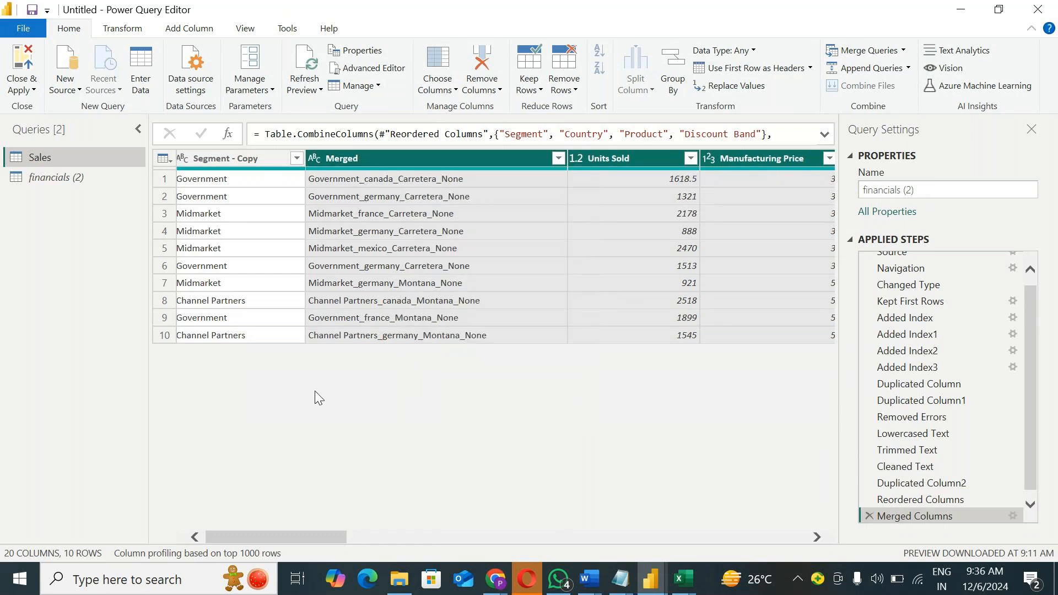
right_click(379, 159)
mouse_move(448, 366)
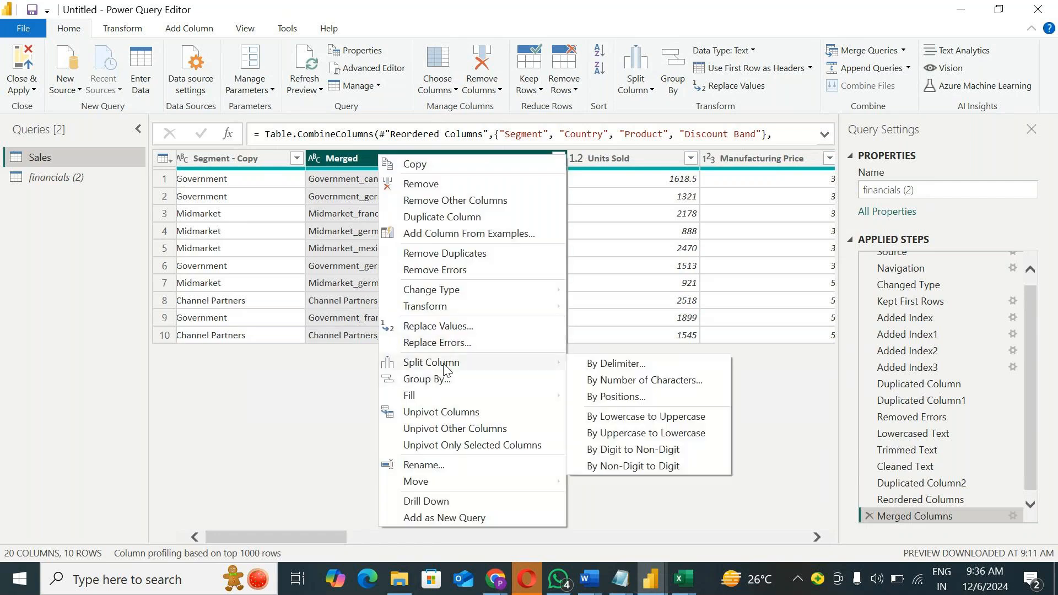
click(651, 366)
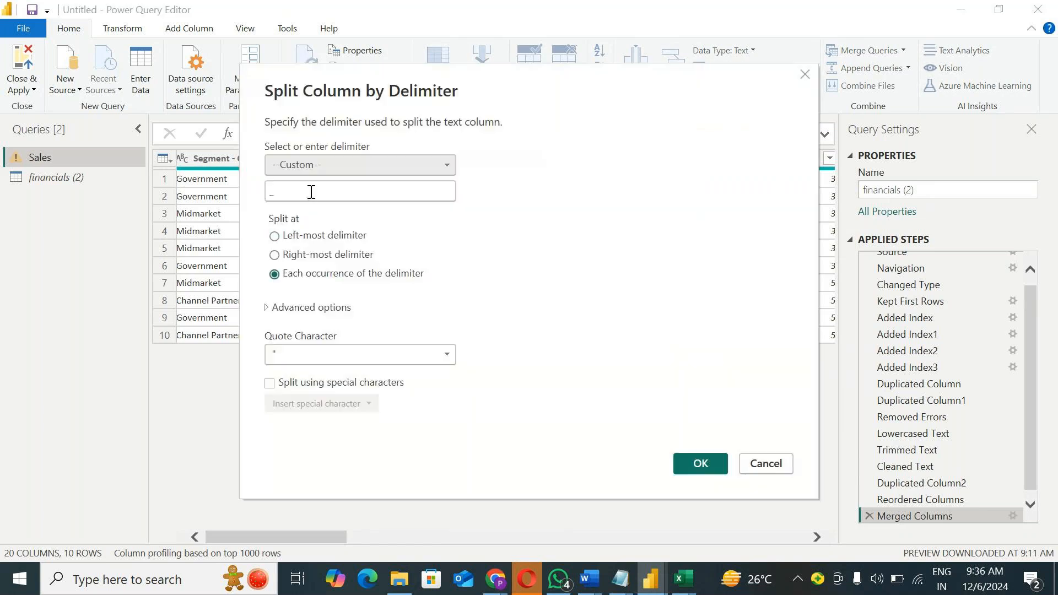
click(701, 463)
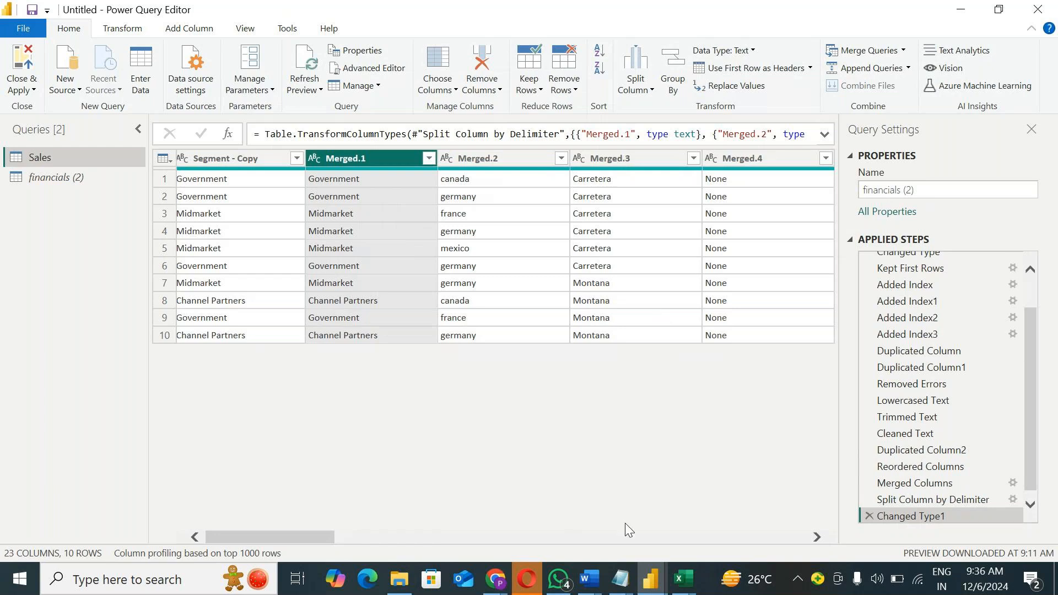
click(251, 160)
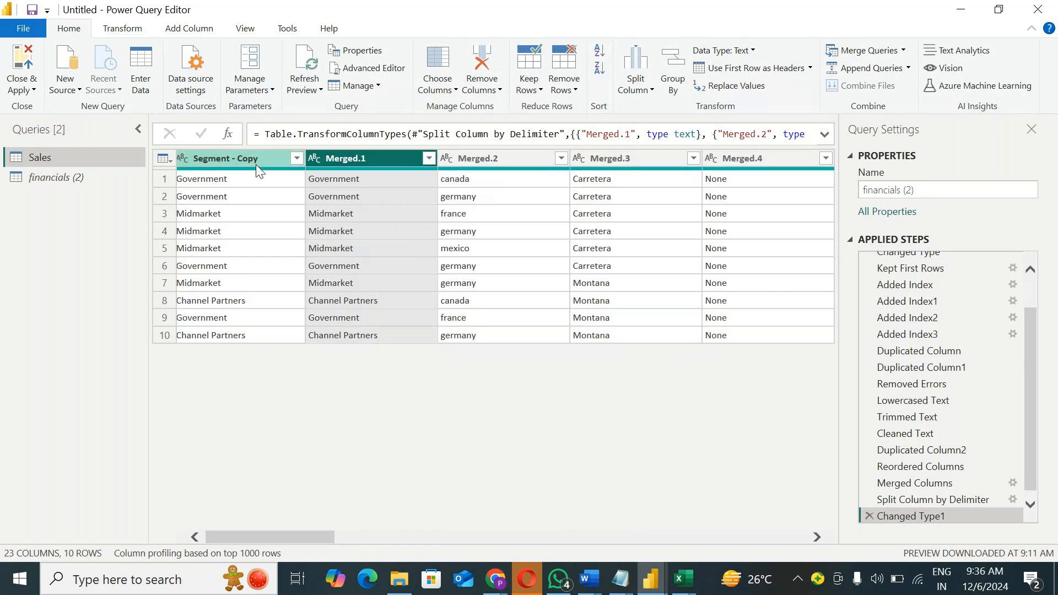
right_click(252, 160)
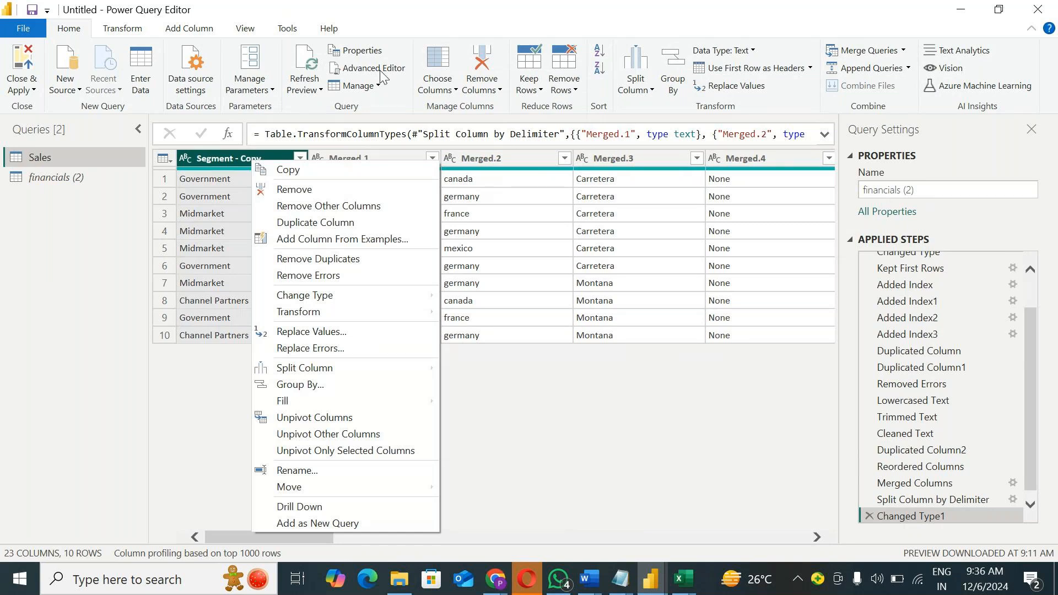
Step: Switch to the GoTo Meeting window and toggle the session recording and the microphone
click(495, 579)
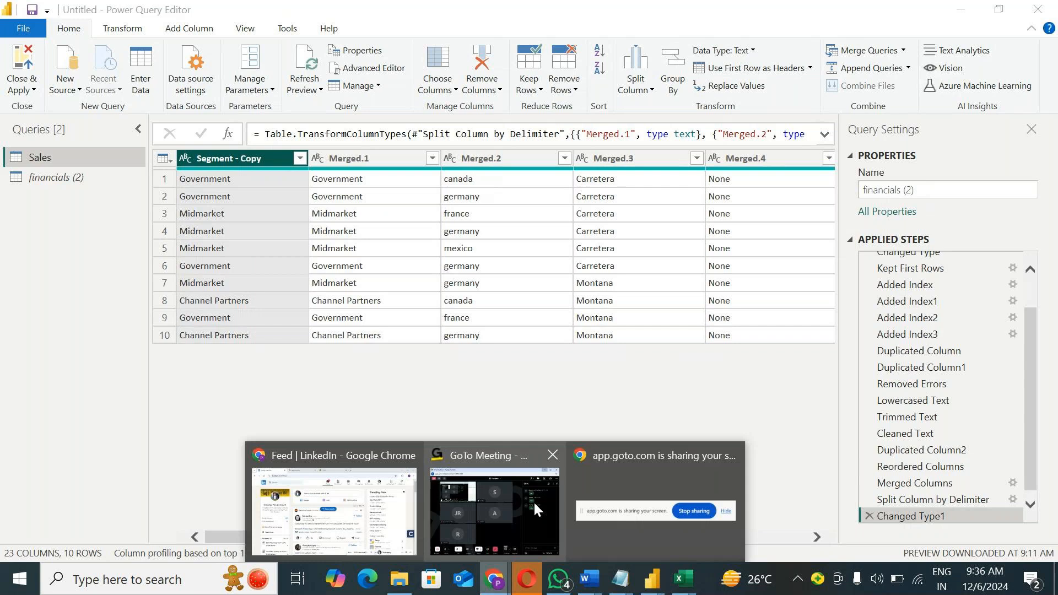
click(534, 510)
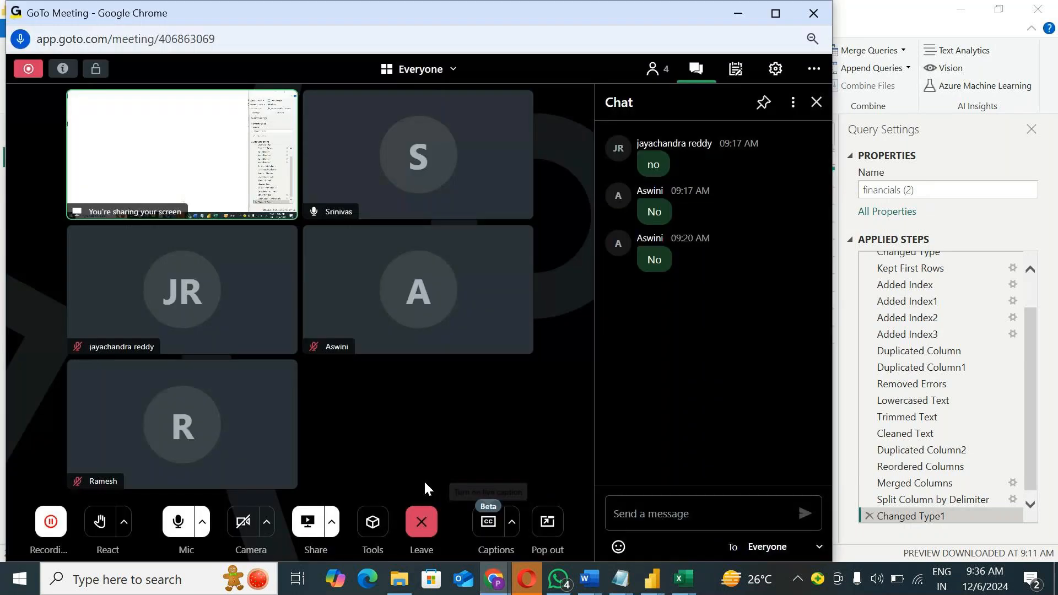
click(178, 522)
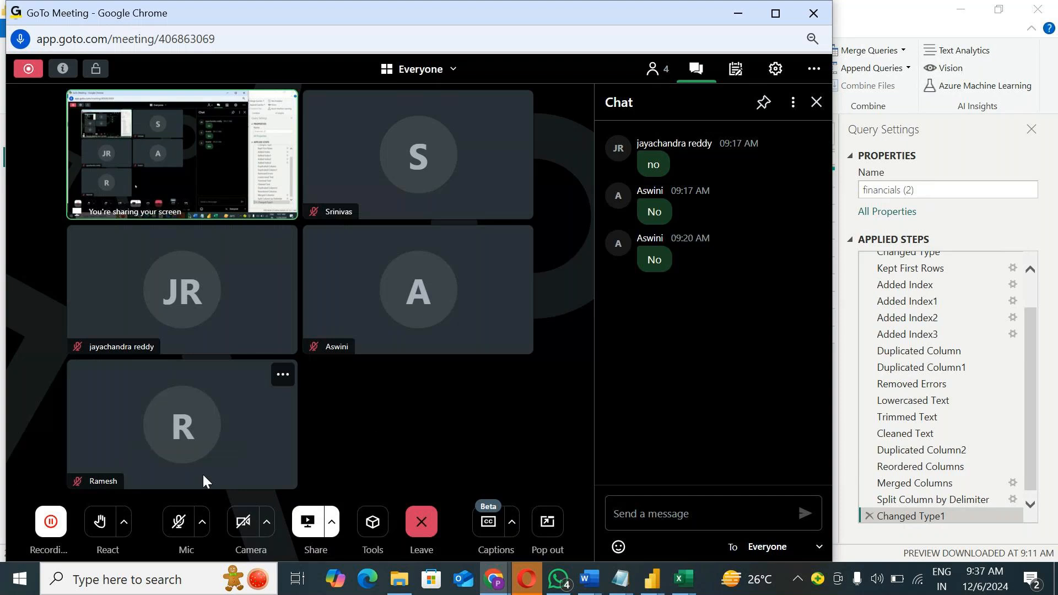
click(51, 521)
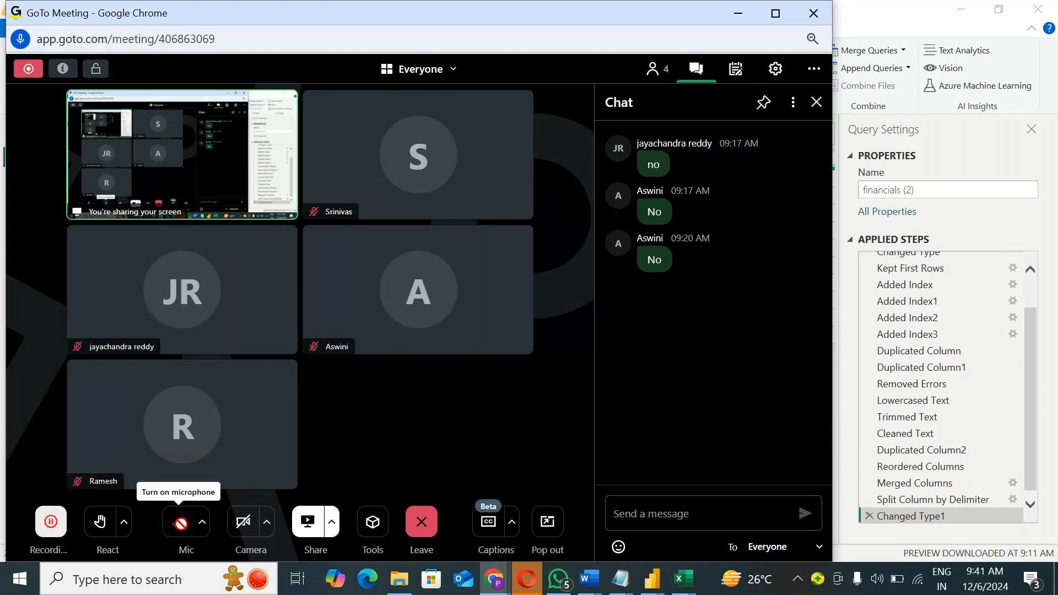
click(178, 521)
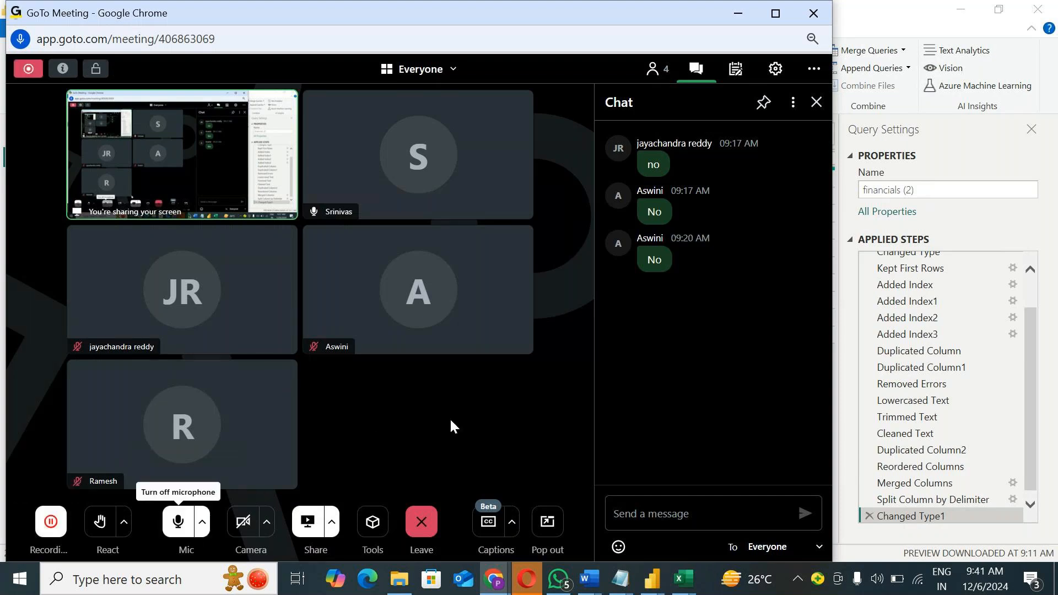
Step: Return to Power Query Editor and delete the applied steps Changed Type1, Split Column by Delimiter, Merged Columns and Reordered Columns
click(739, 13)
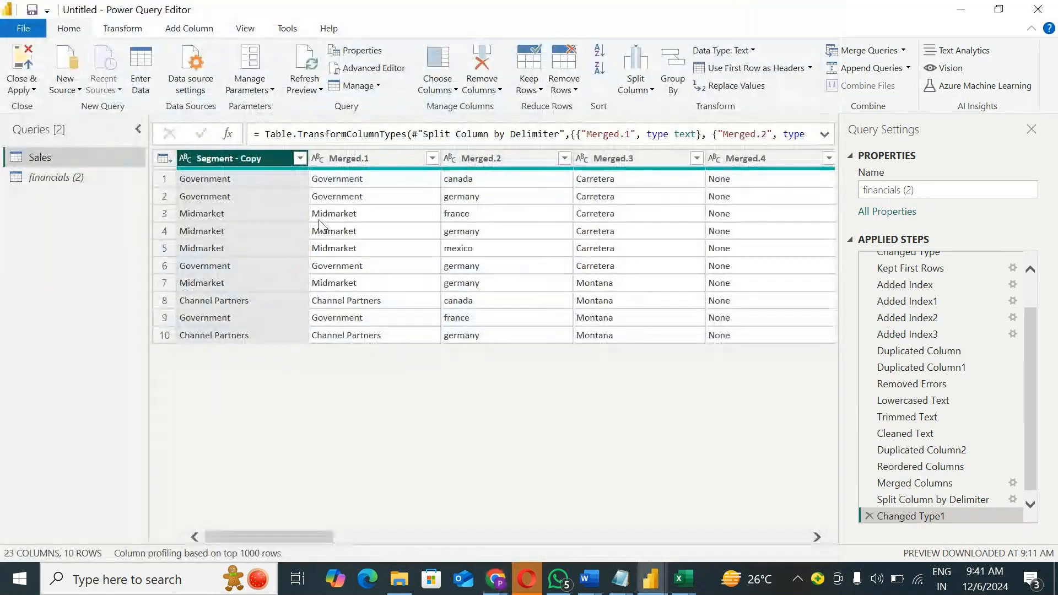
right_click(356, 160)
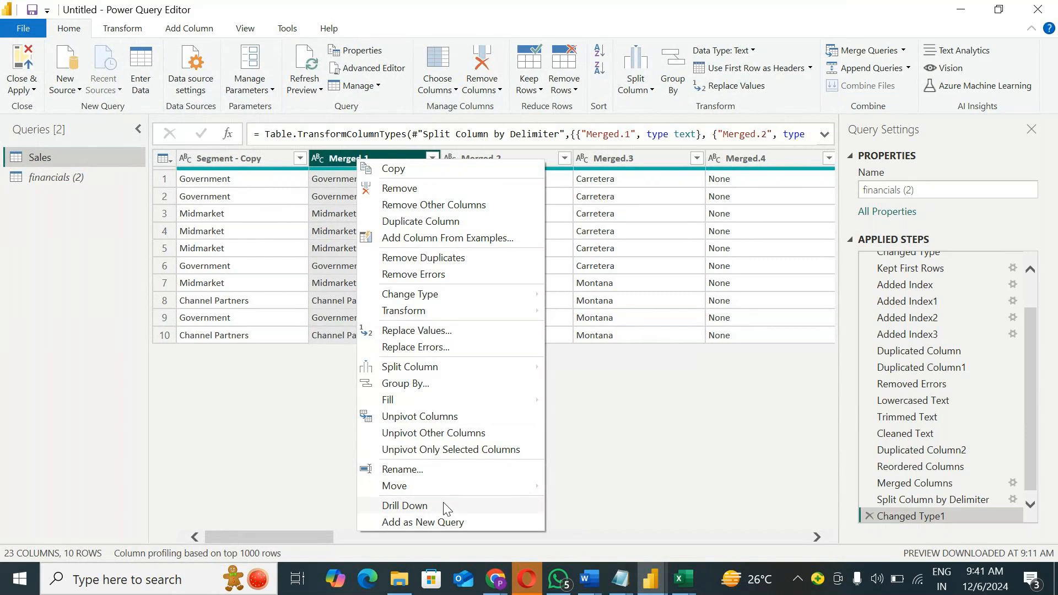
click(622, 419)
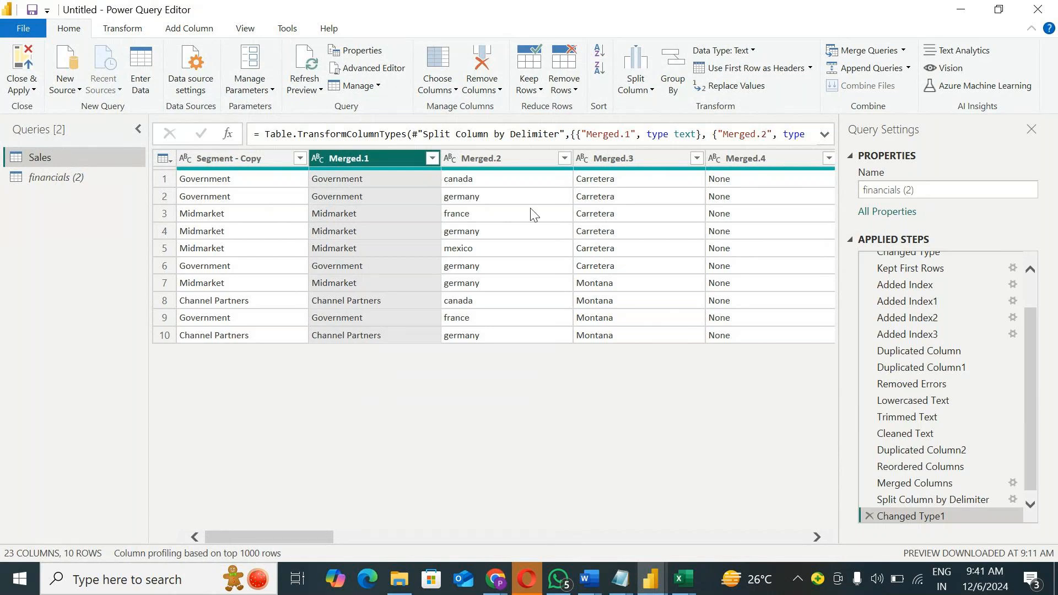
click(870, 516)
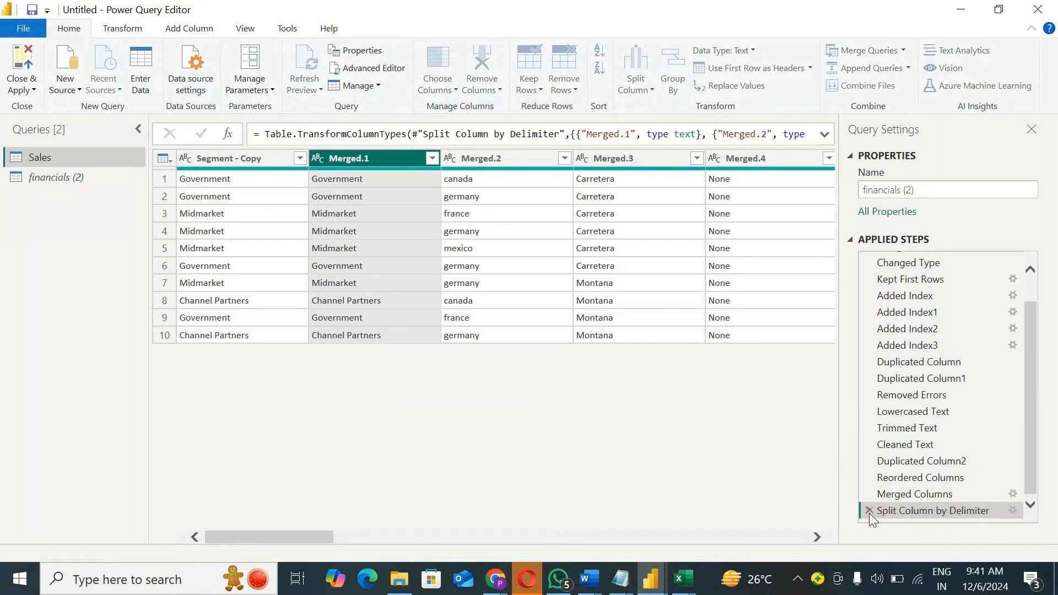
click(868, 510)
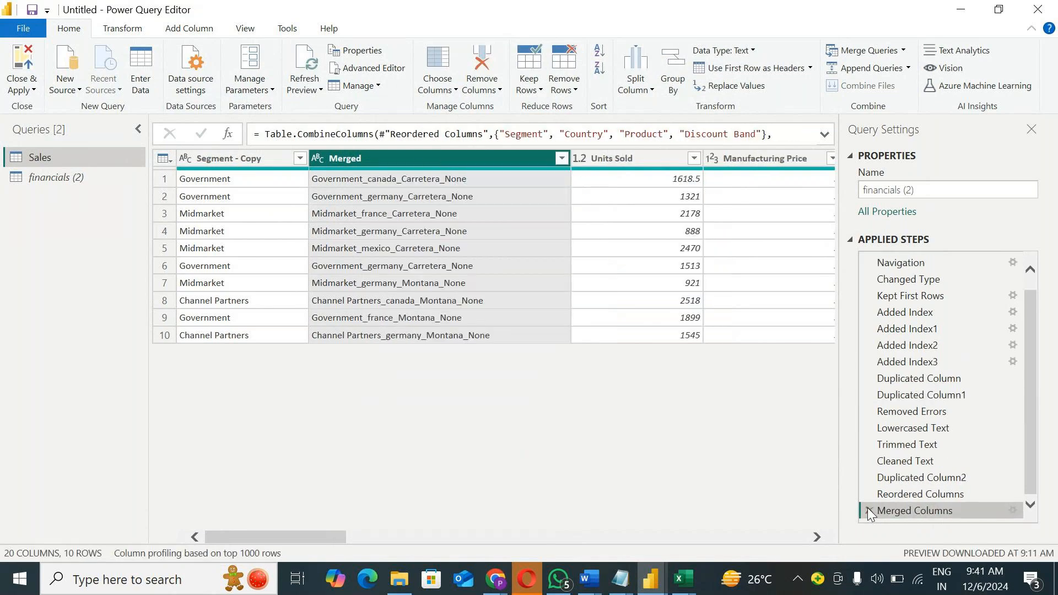
click(869, 510)
click(869, 508)
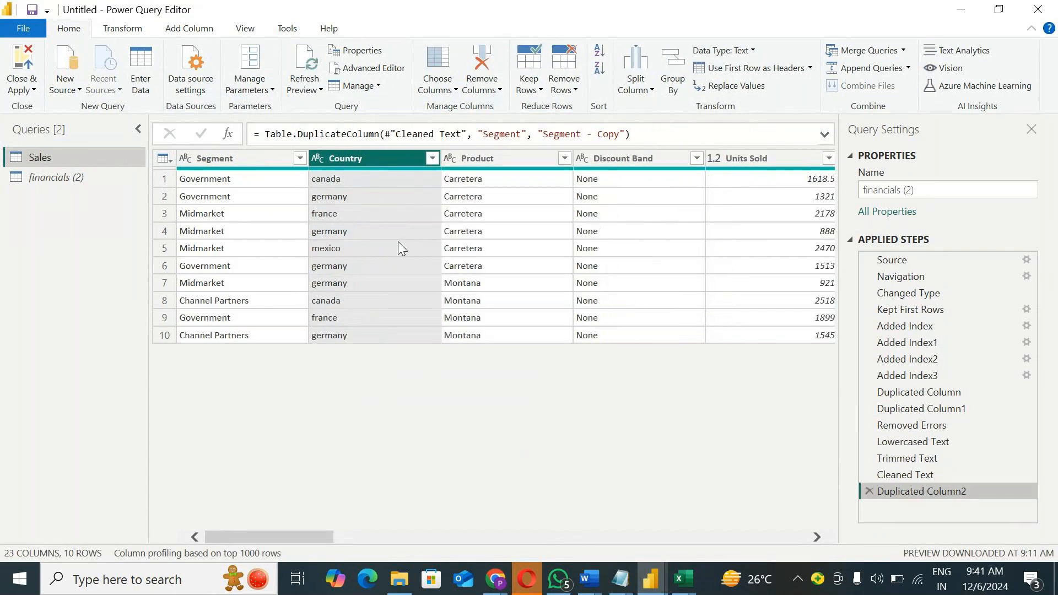
Step: Add the Country column and the Product column of the Sales query as separate new queries
right_click(352, 158)
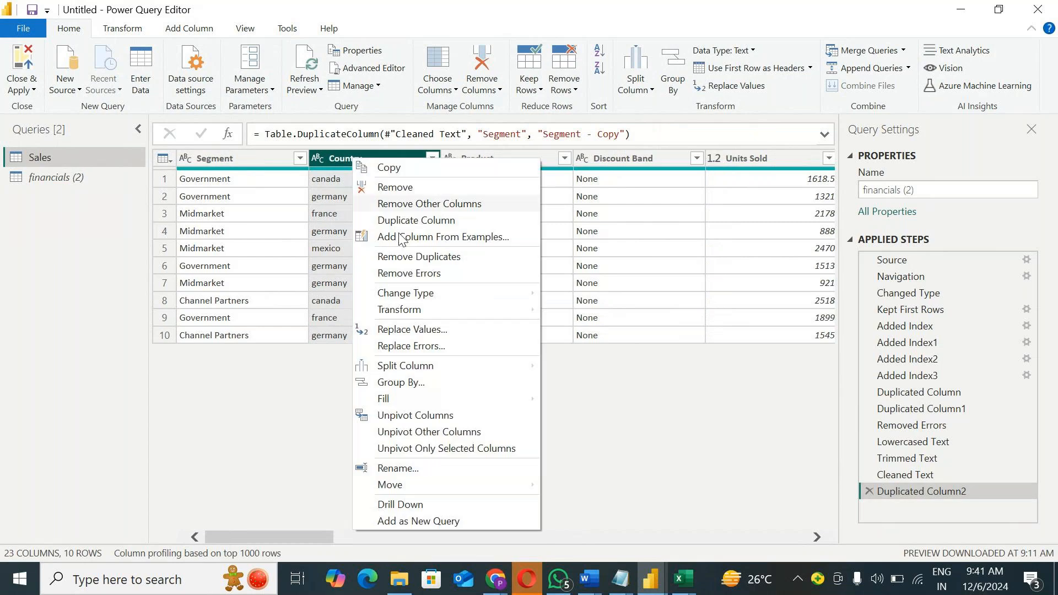
click(440, 521)
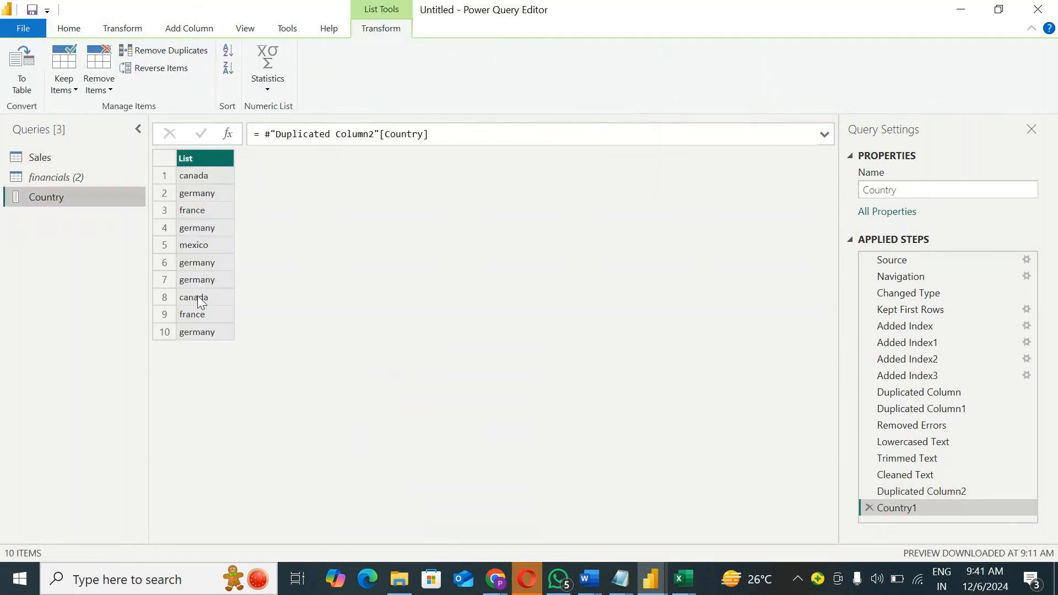
click(51, 153)
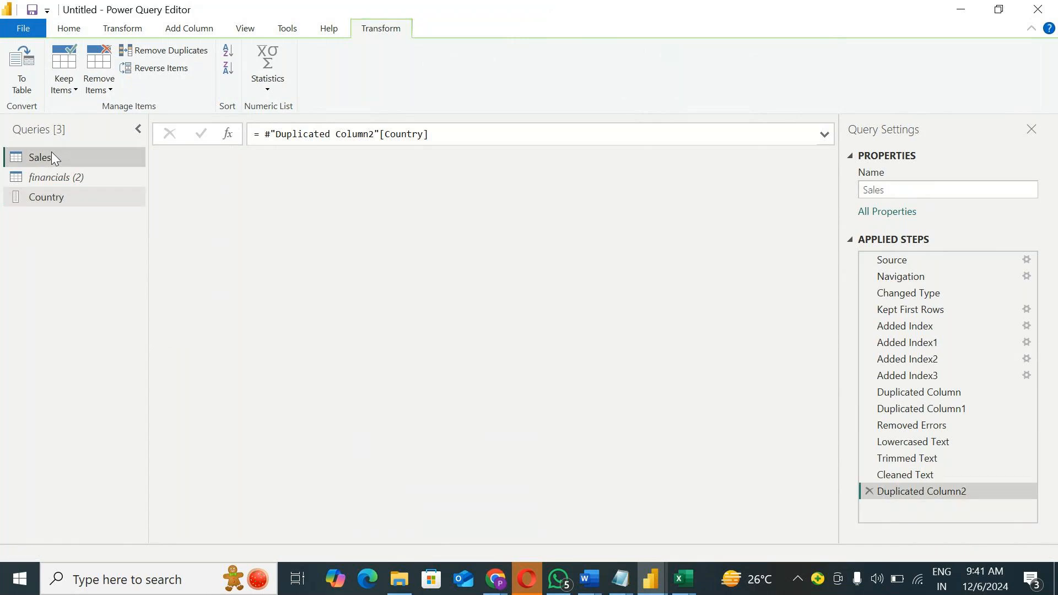
click(494, 158)
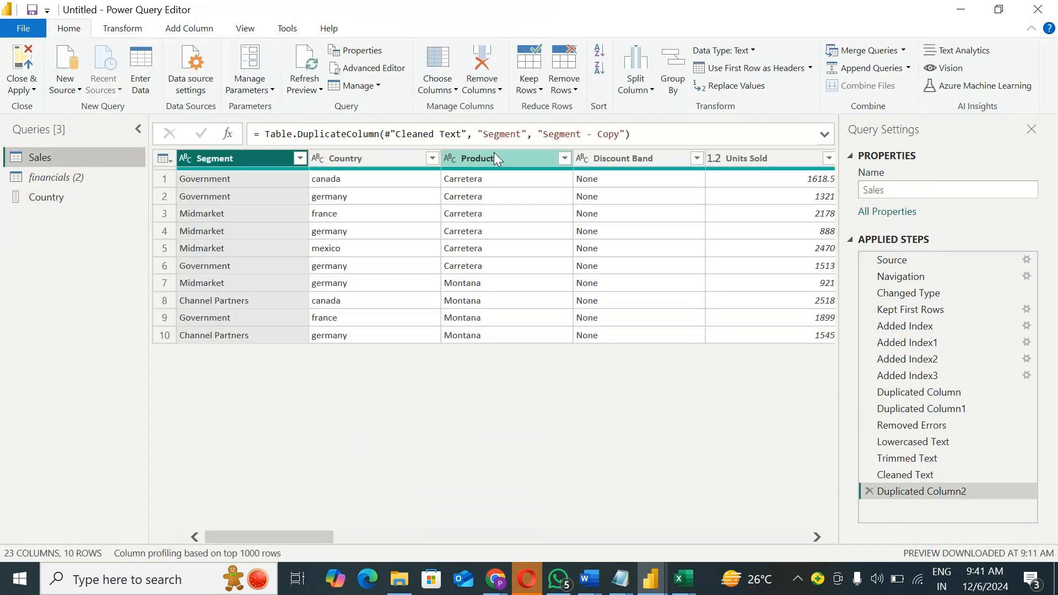
right_click(494, 158)
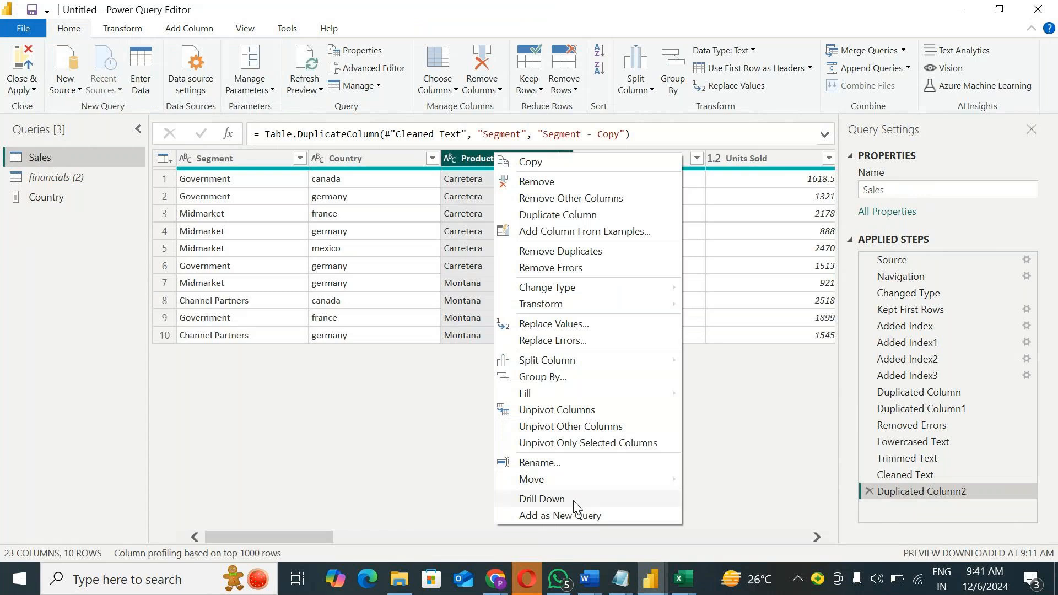
click(613, 515)
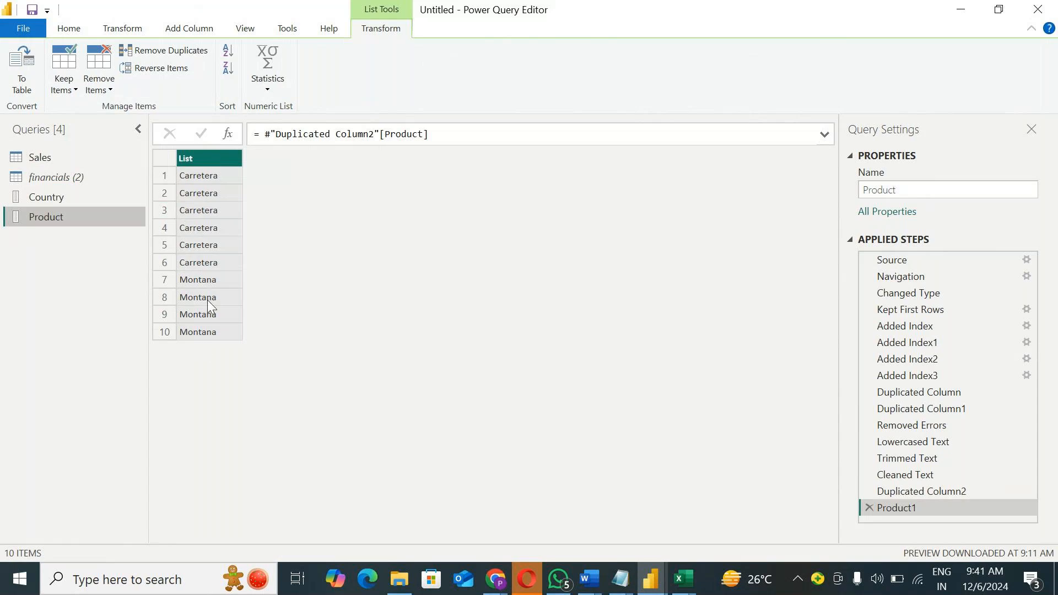
Step: Add the Product column of Sales as a new query a second time, and return to the Sales query
click(44, 156)
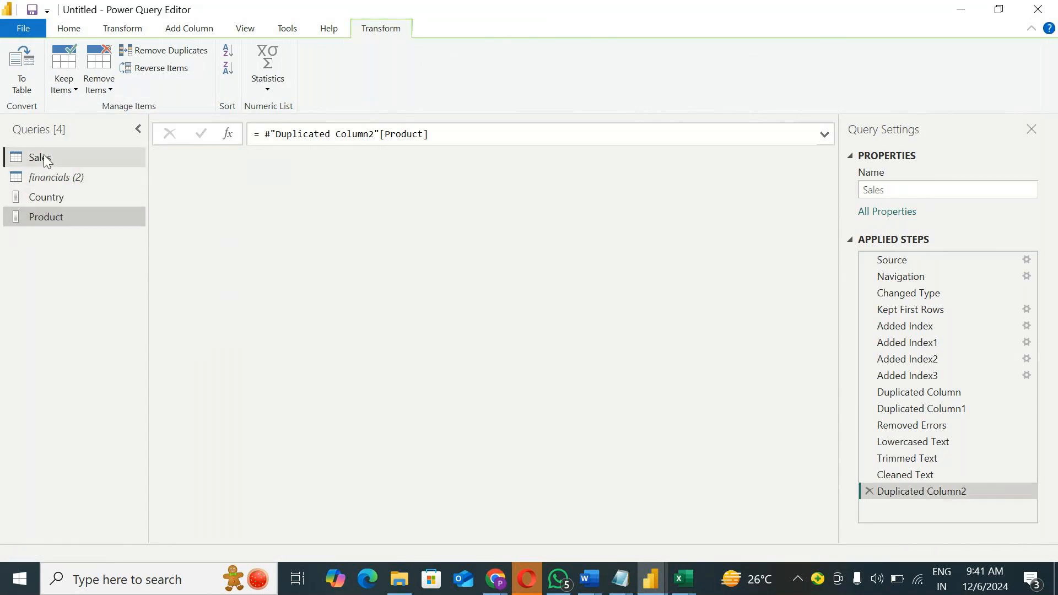
click(481, 162)
right_click(482, 160)
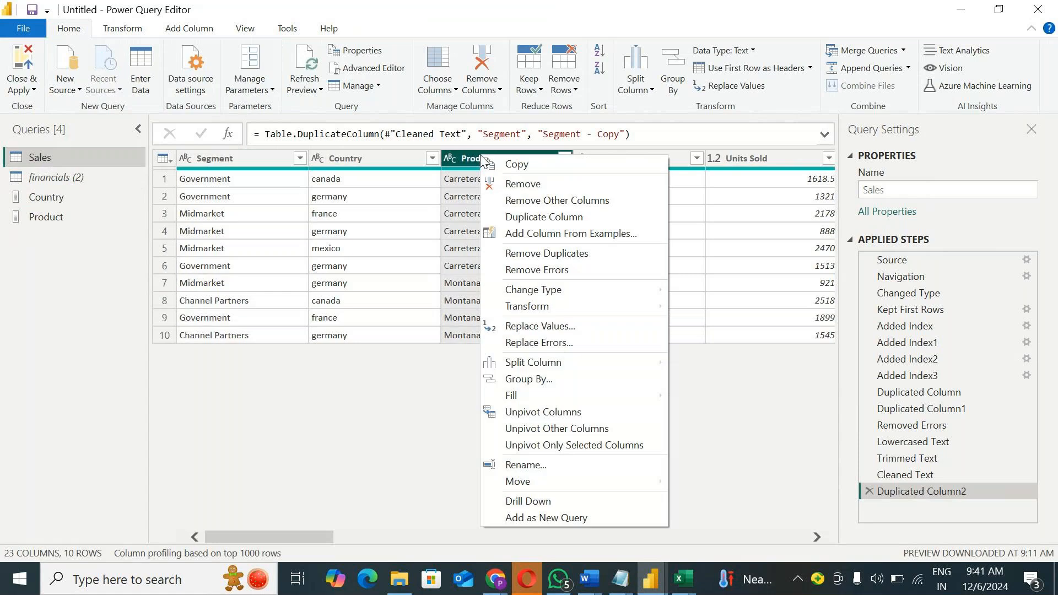
click(544, 519)
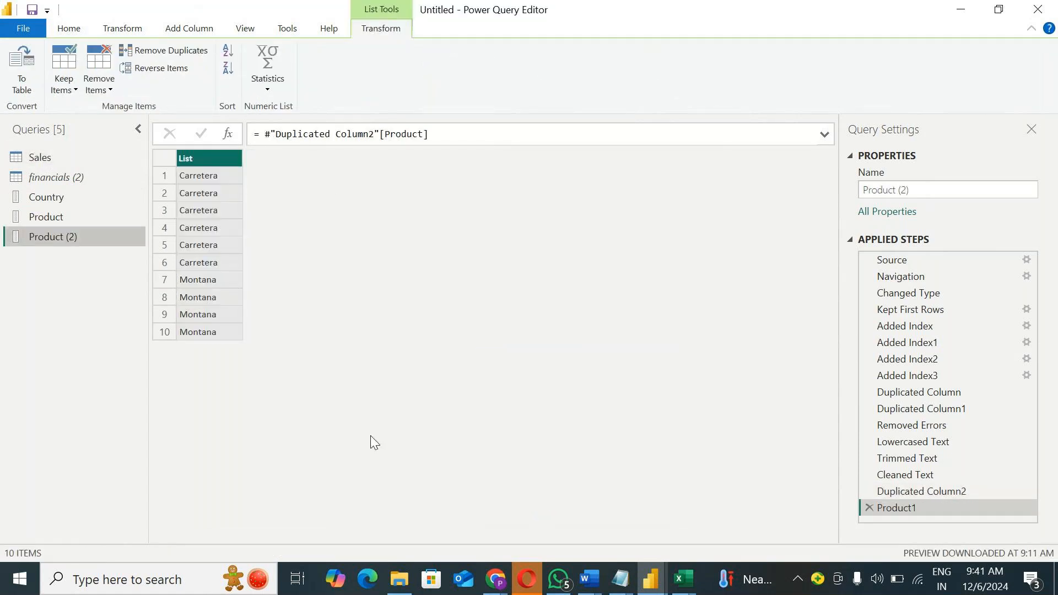
click(40, 160)
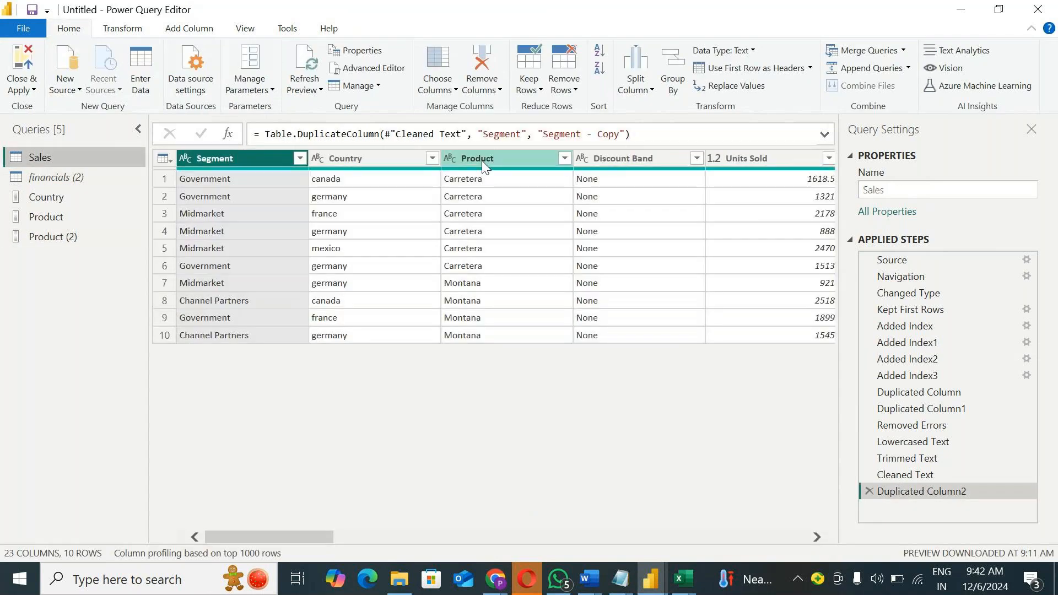
right_click(482, 159)
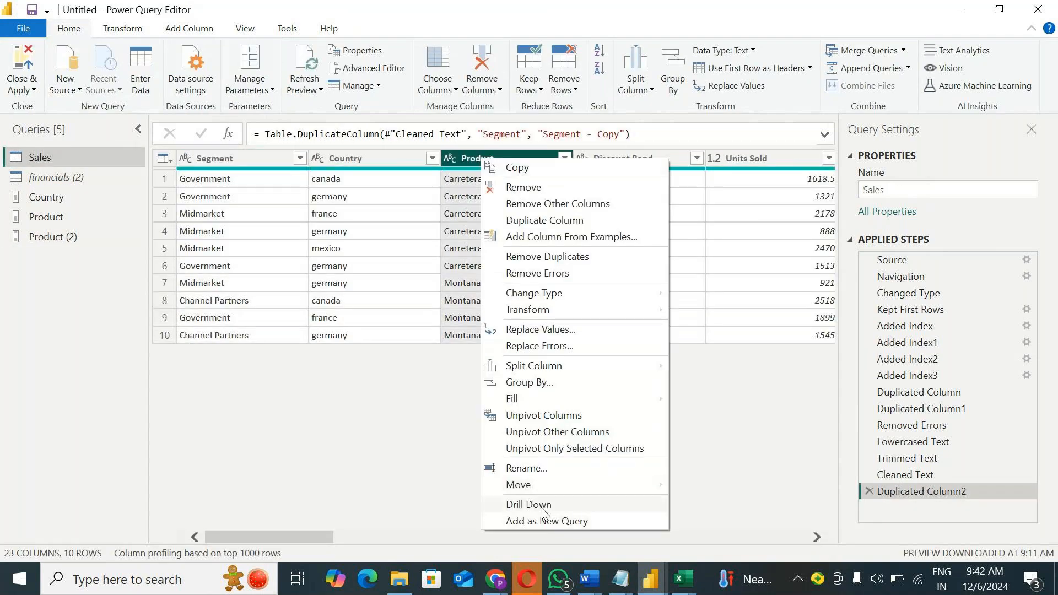
click(350, 446)
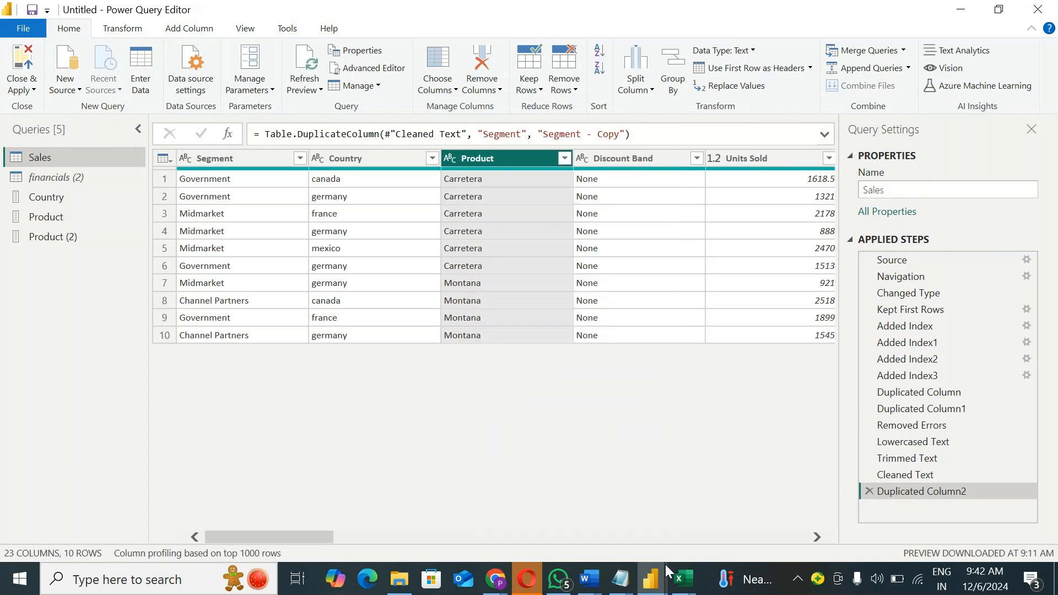
Step: Switch to Excel and create a new blank workbook
mouse_move(686, 578)
click(590, 504)
click(22, 52)
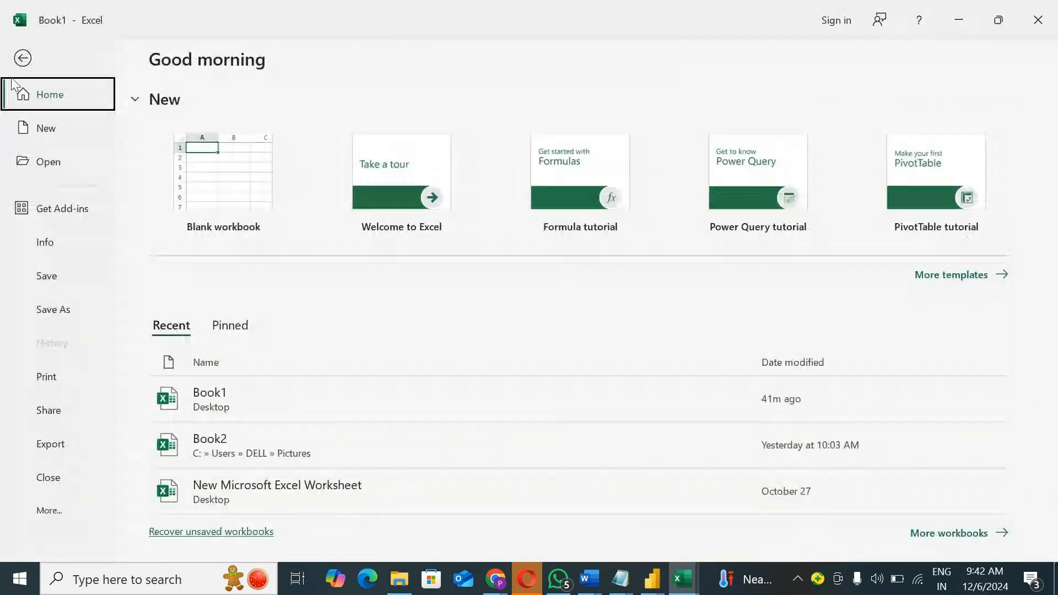
click(226, 175)
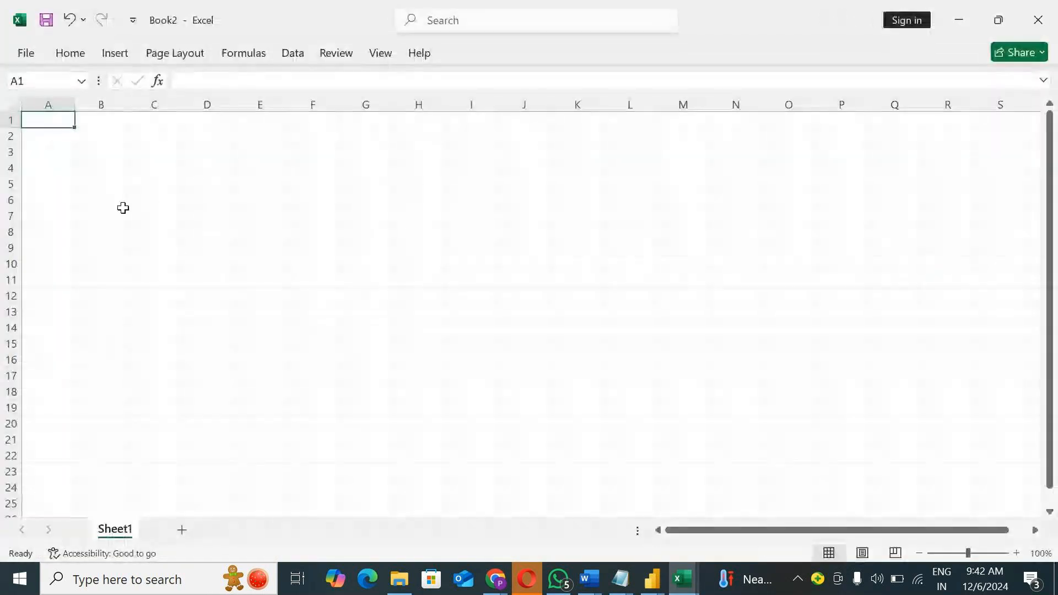
Step: Enter the headers Country in A1 and State in B1
key(F2)
text(S)
key(BackSpace)
text(Country)
key(Tab)
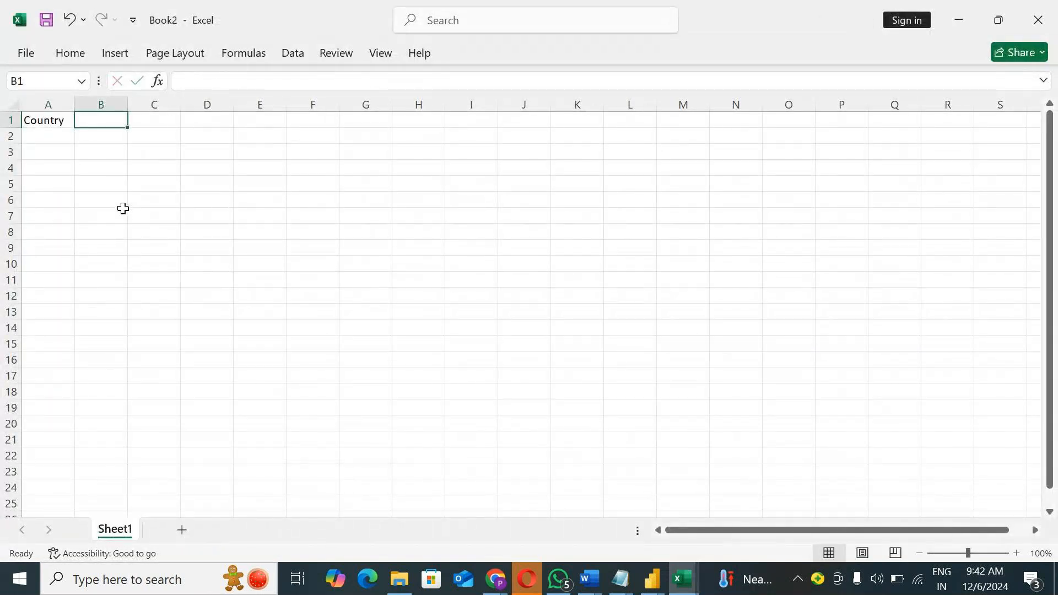
text(State)
key(Return)
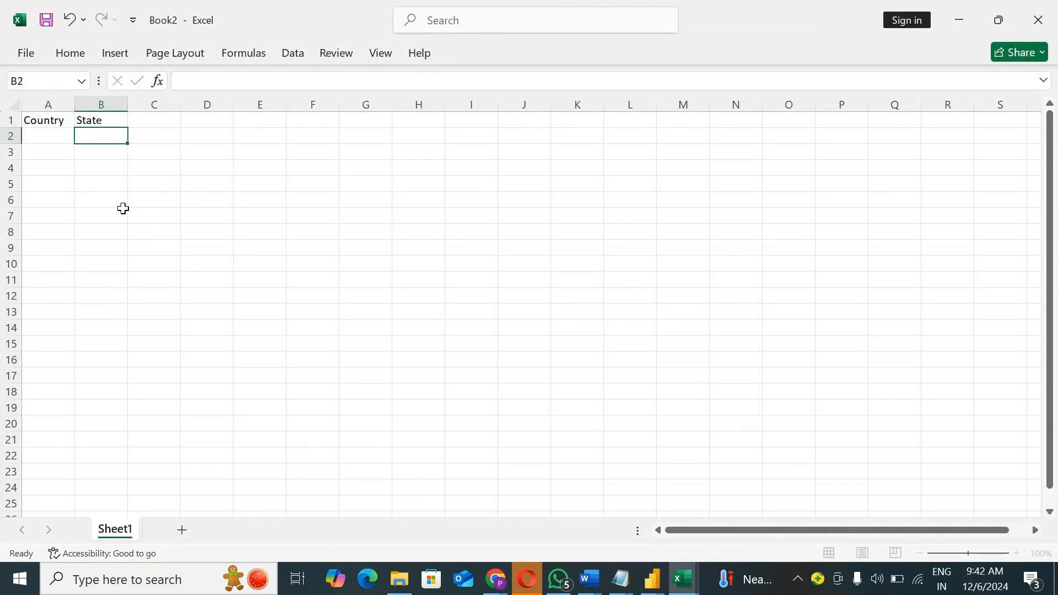
Step: Enter C1 in A2, C2 in A5 and C3 in A8 under Country, leaving the cells between them blank
key(Left)
text(C1)
key(Return)
key(Return)
key(Return)
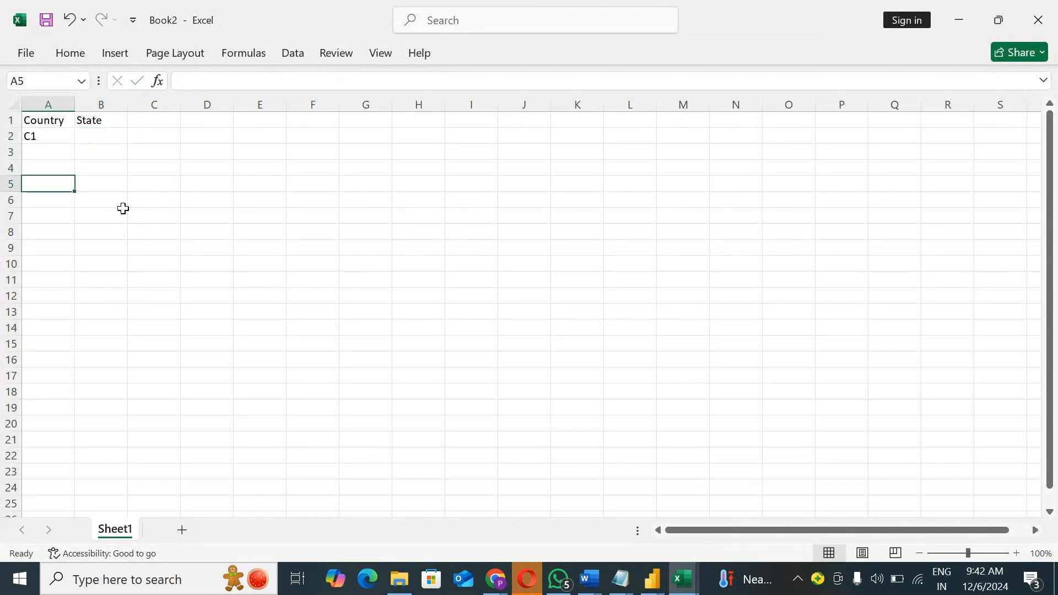
text(C2)
key(Return)
key(Return)
key(Return)
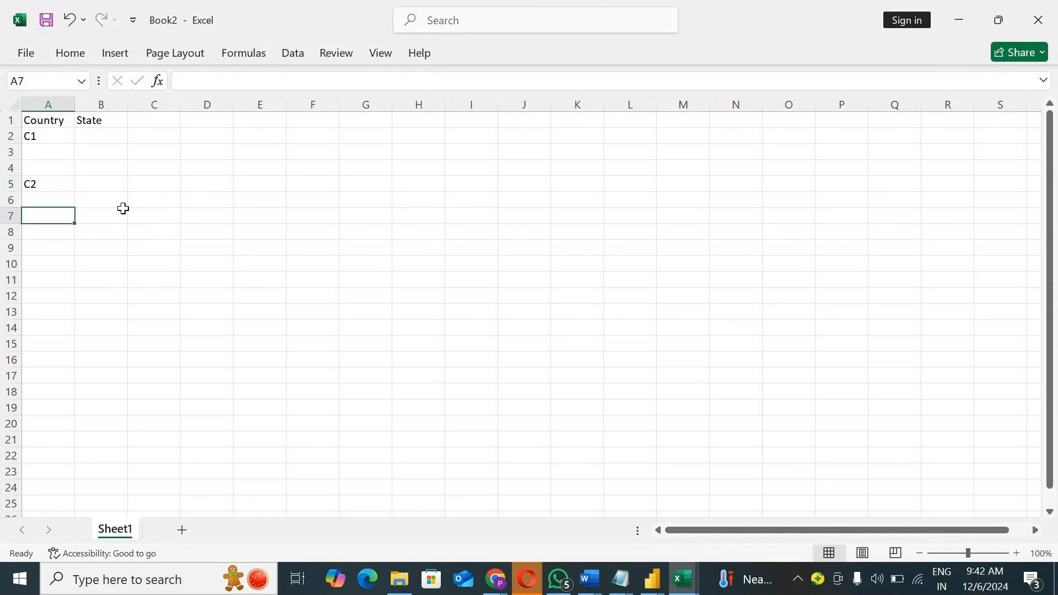
text(C3)
Step: Enter the states S1, S2 and S3 in cells B2 to B4 for country C1
click(123, 207)
key(Up)
key(Up)
key(Up)
key(Up)
key(Up)
text(S1)
key(Return)
text(S2)
key(Return)
text(S3)
key(Return)
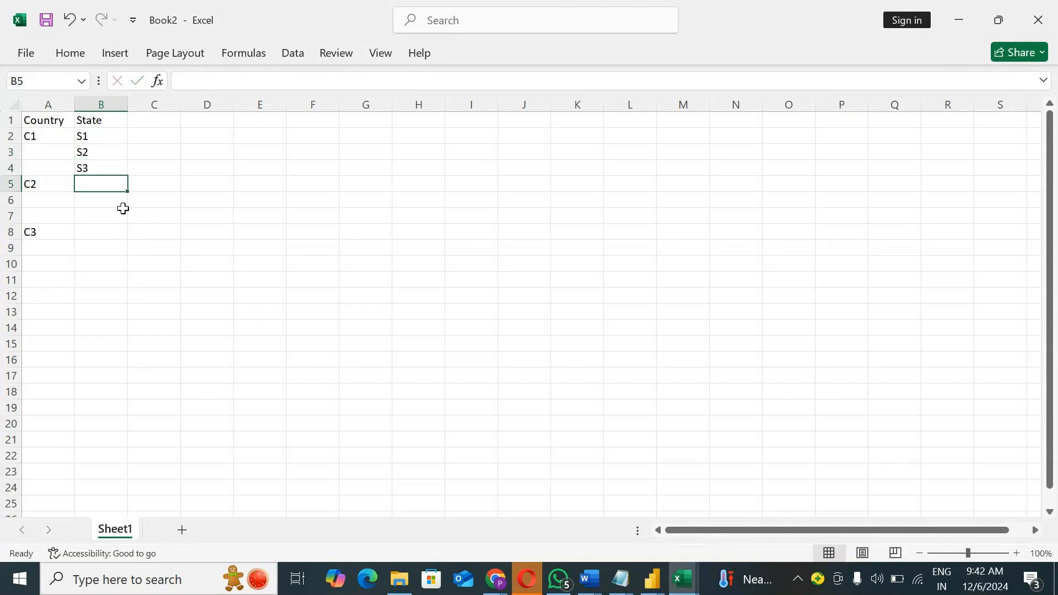
Step: Enter the states S1, S2, S2, S4 and S5 in cells B5 to B9
text(S1)
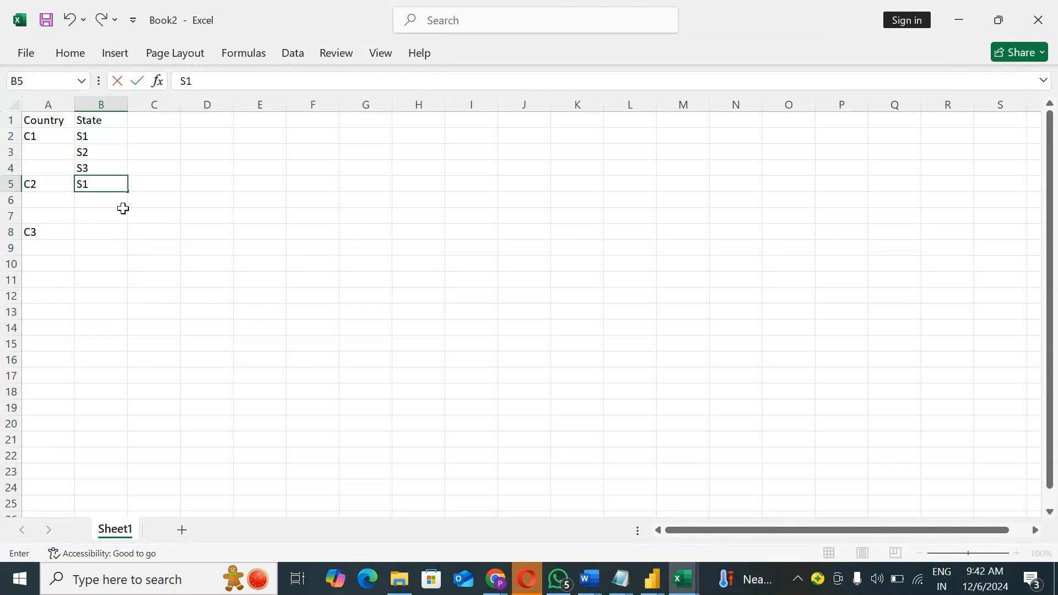
key(Return)
text(S)
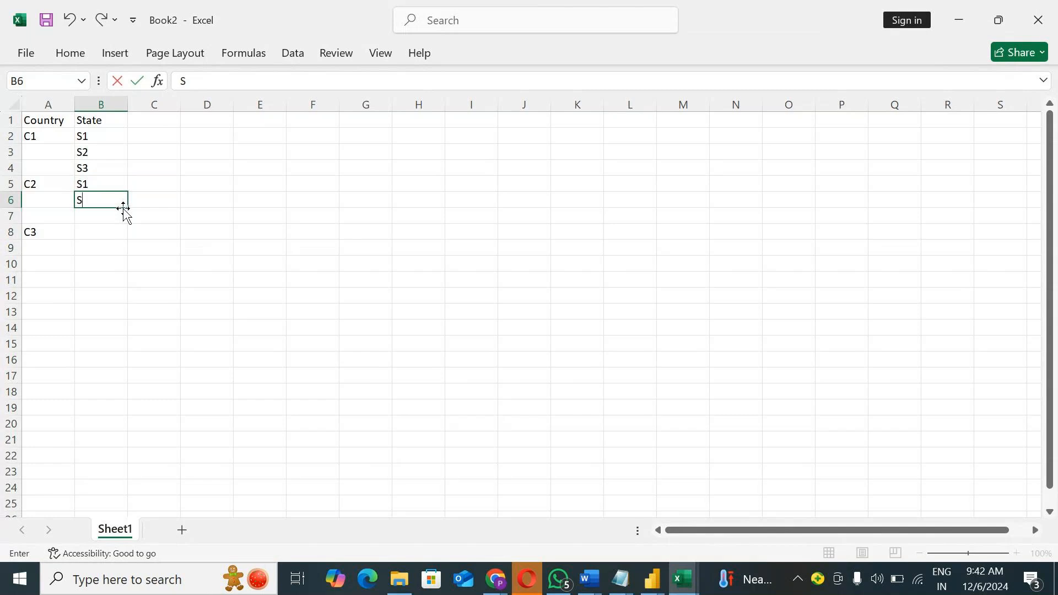
text(2)
key(Return)
text(S2)
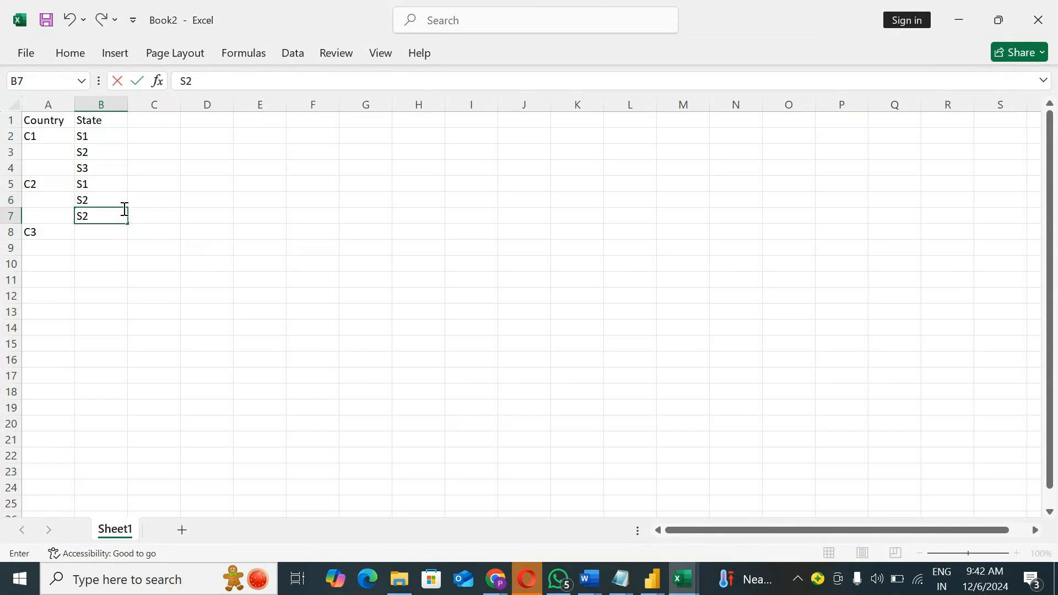
key(Return)
text(S4)
key(Return)
text(S5)
key(Up)
key(Up)
key(Up)
key(Up)
key(Up)
key(Up)
key(Up)
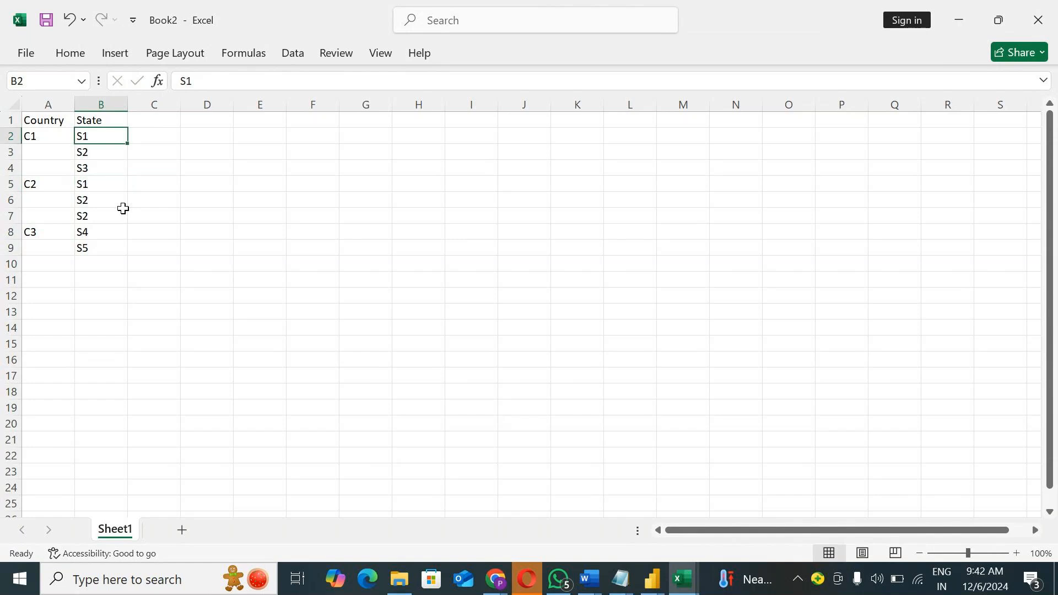
Step: Add a Value header in C1 and fill C2 to C9 with 100
key(Right)
key(Up)
text(Value)
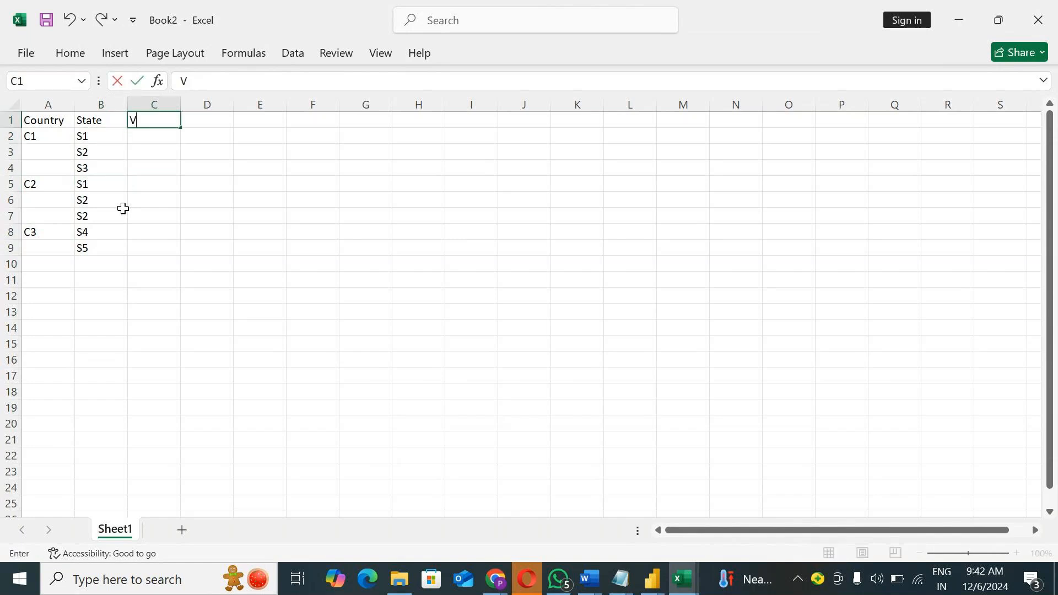
key(Return)
text(100)
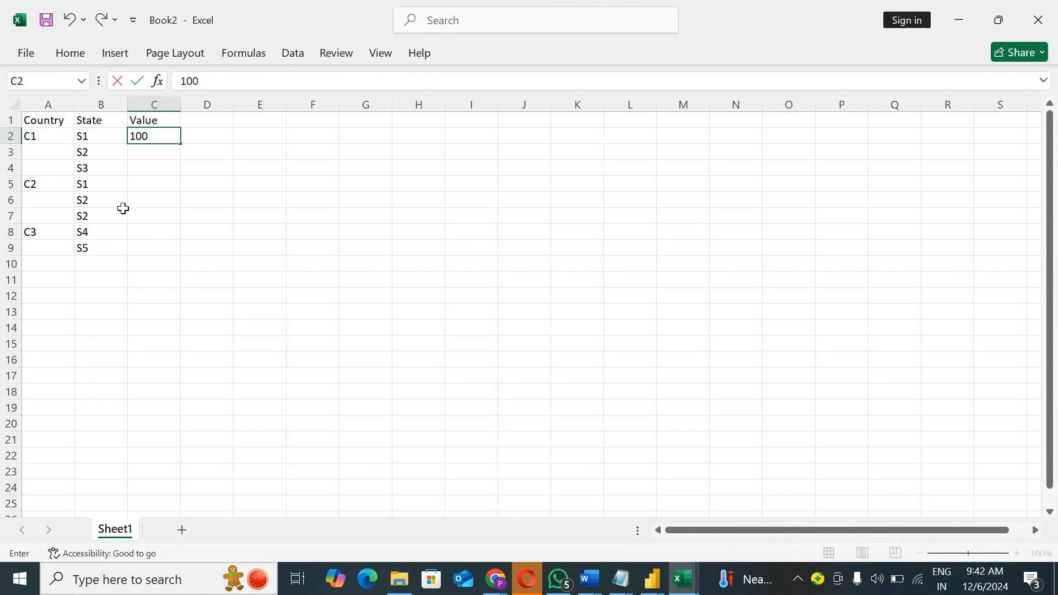
click(456, 252)
click(159, 135)
drag(181, 143, 178, 251)
click(293, 219)
Step: Apply all borders to the table range A1:C9
drag(52, 123, 166, 248)
click(70, 53)
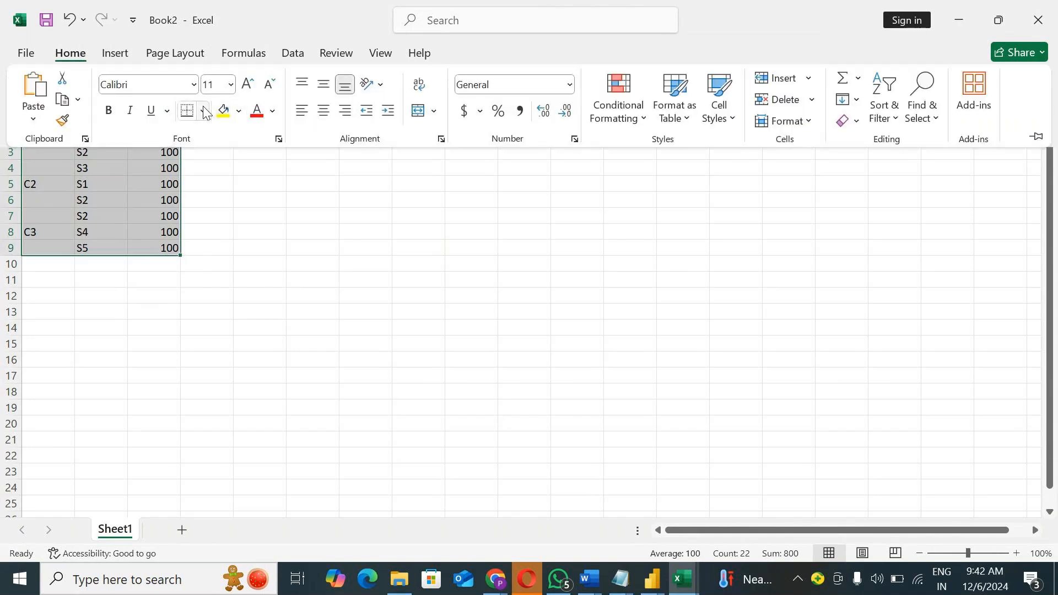
click(203, 111)
click(232, 282)
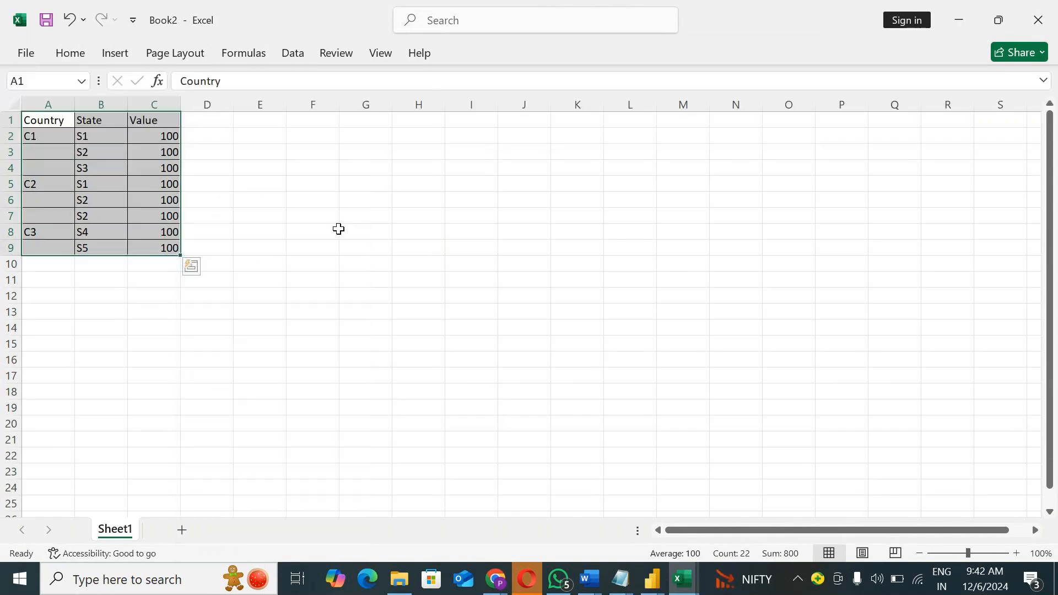
Step: Merge and center the Country cells A2 to A4 for C1
drag(51, 138, 52, 170)
click(259, 183)
click(70, 54)
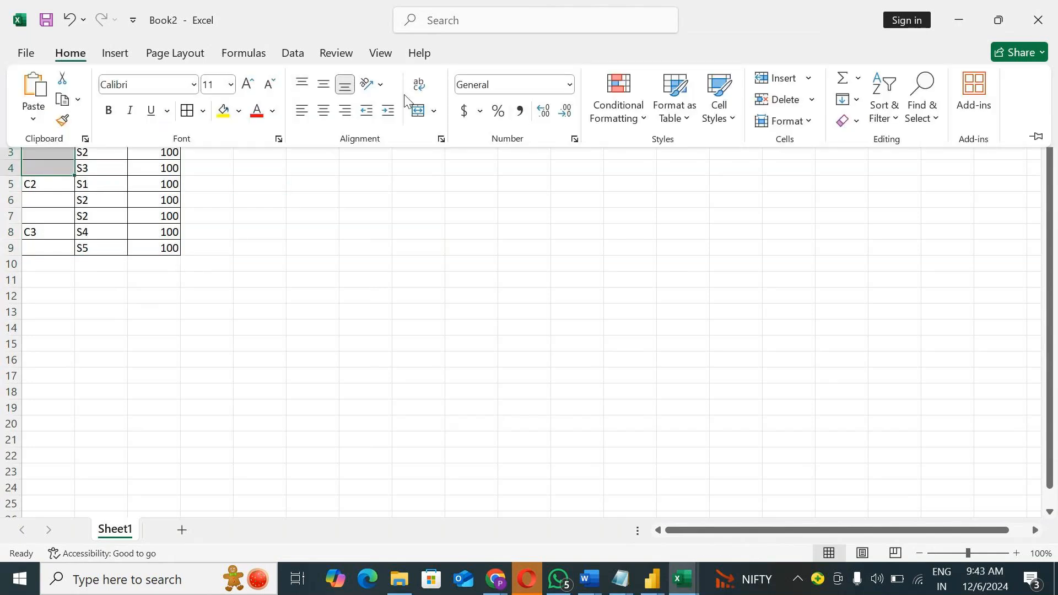
click(420, 111)
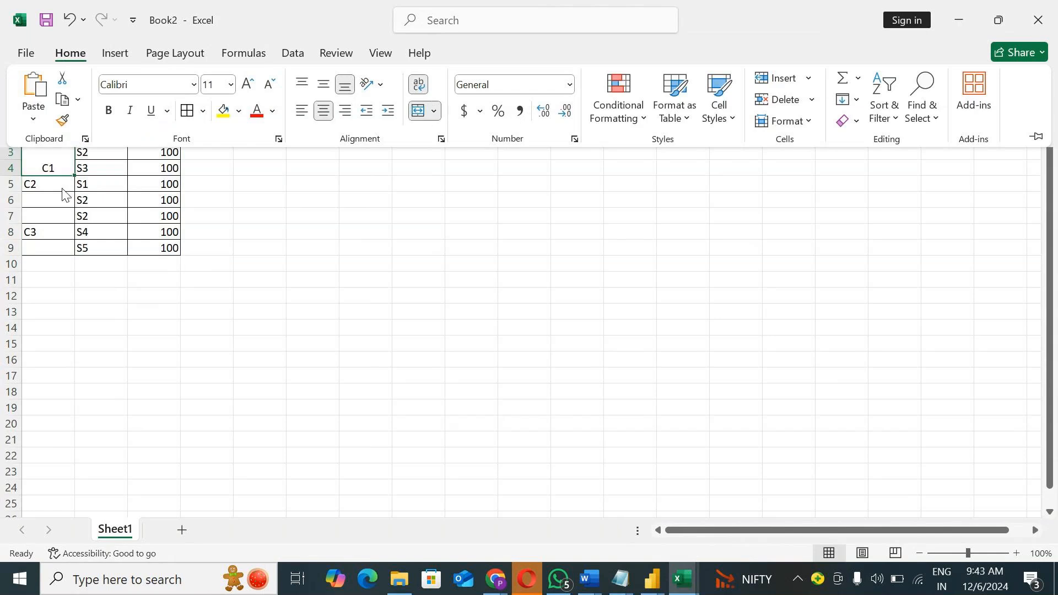
Step: Merge and center the Country cells A5 to A7 for C2 and A8 to A9 for C3
drag(57, 183, 55, 218)
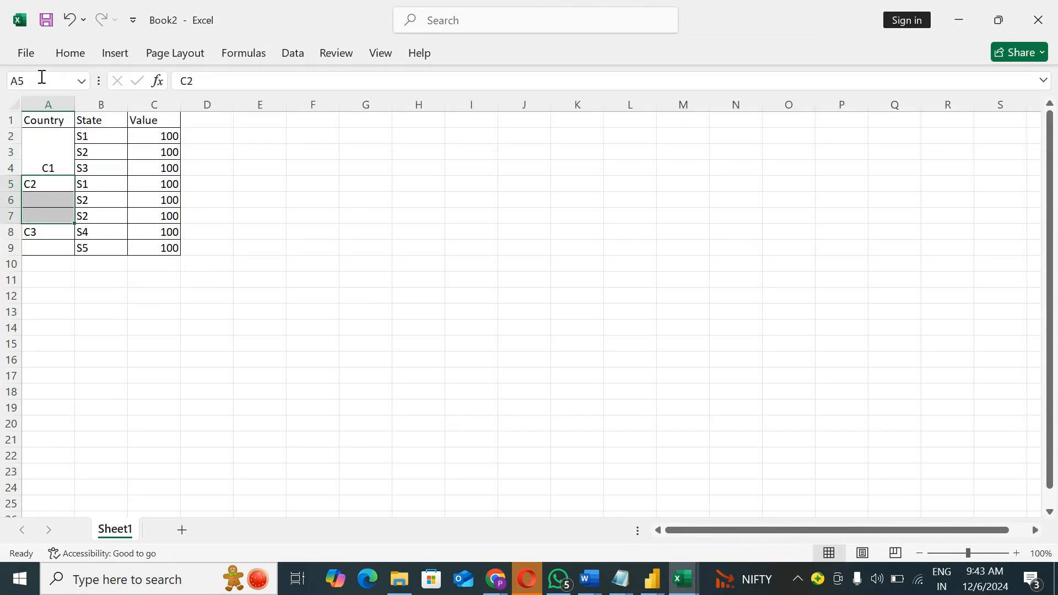
click(66, 53)
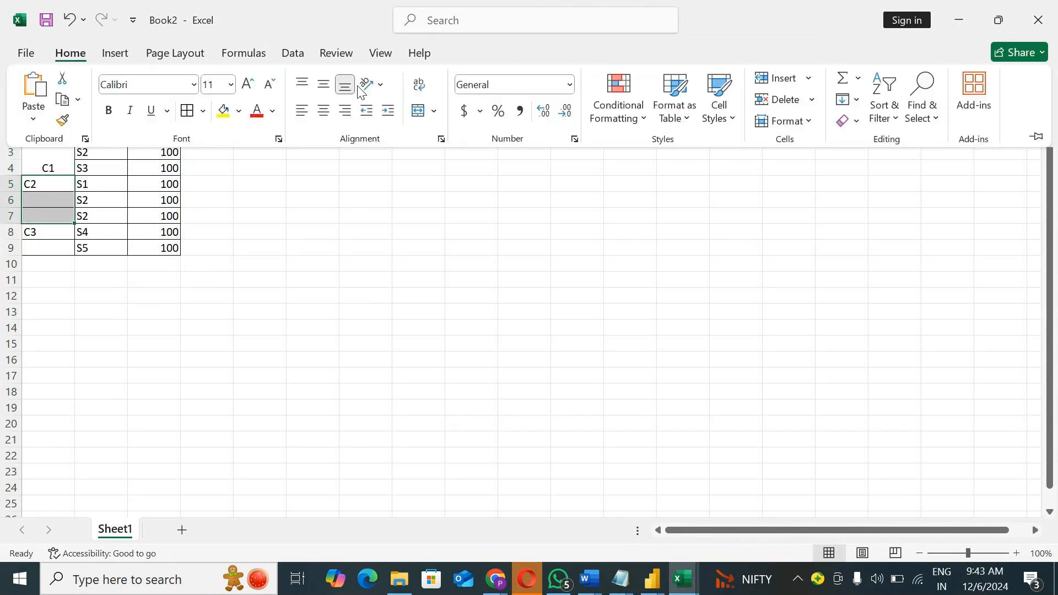
click(419, 113)
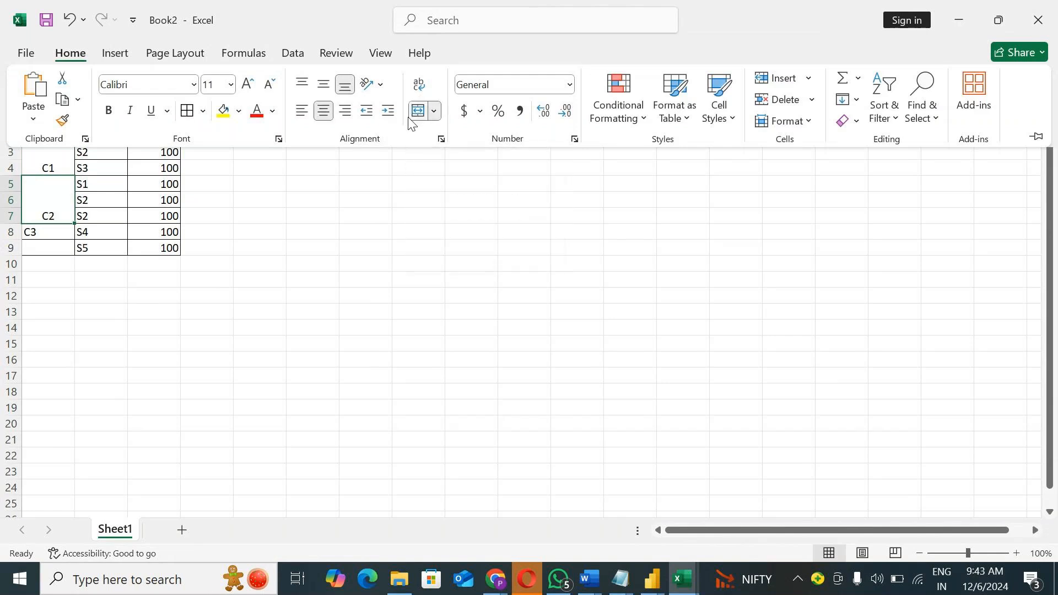
drag(48, 234, 47, 249)
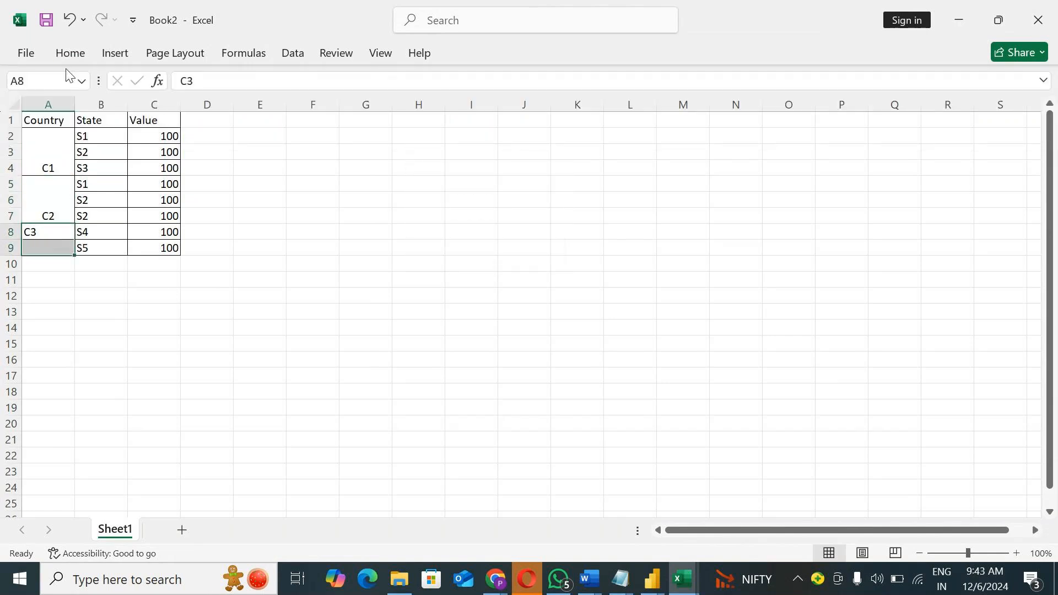
click(71, 53)
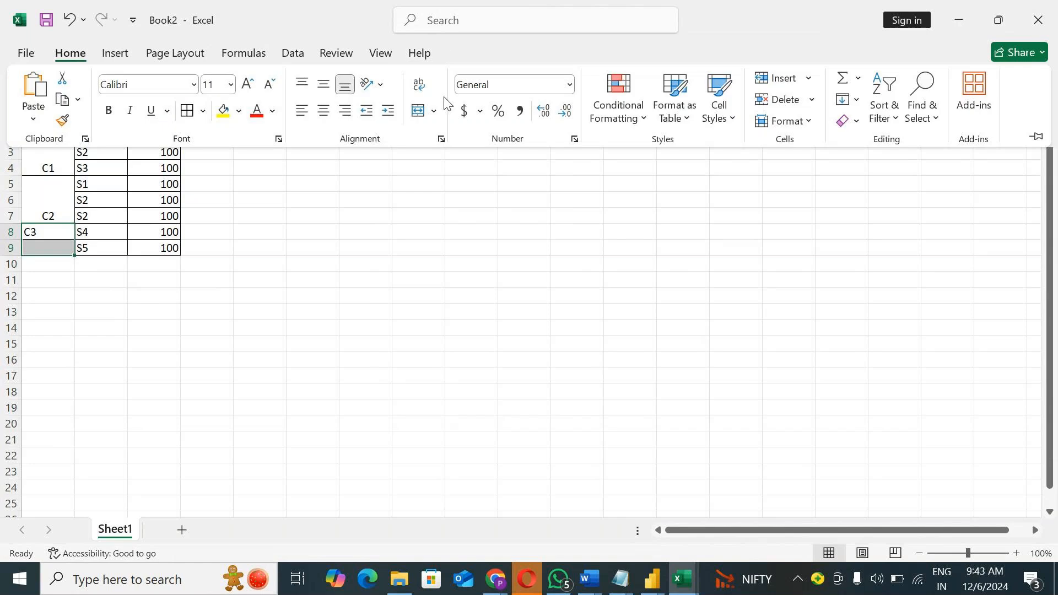
click(420, 112)
Step: Center the contents of the table range A1:C9 both horizontally and vertically
drag(29, 121, 162, 234)
click(70, 53)
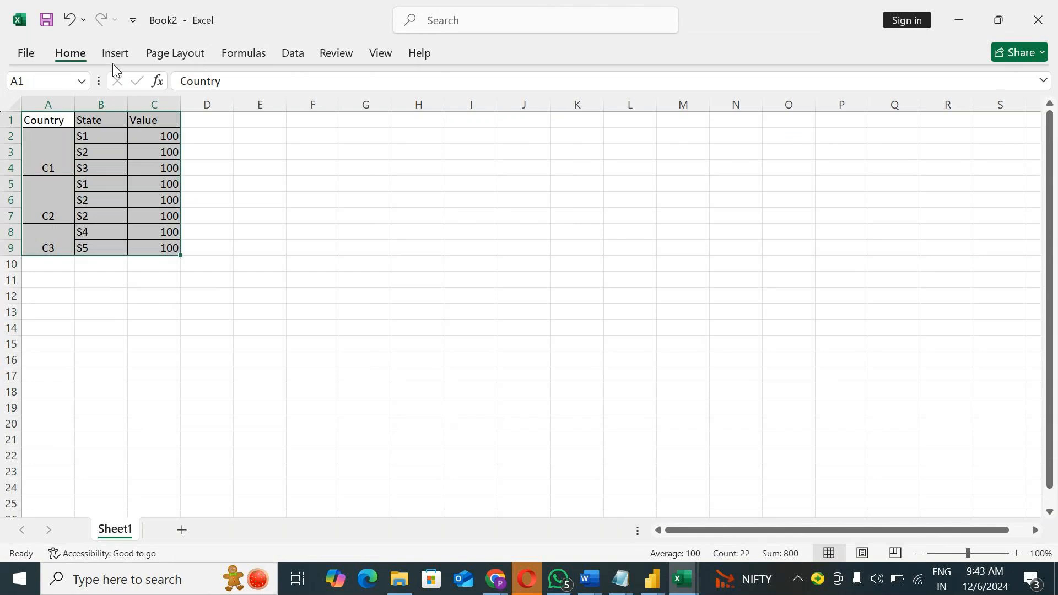
click(323, 110)
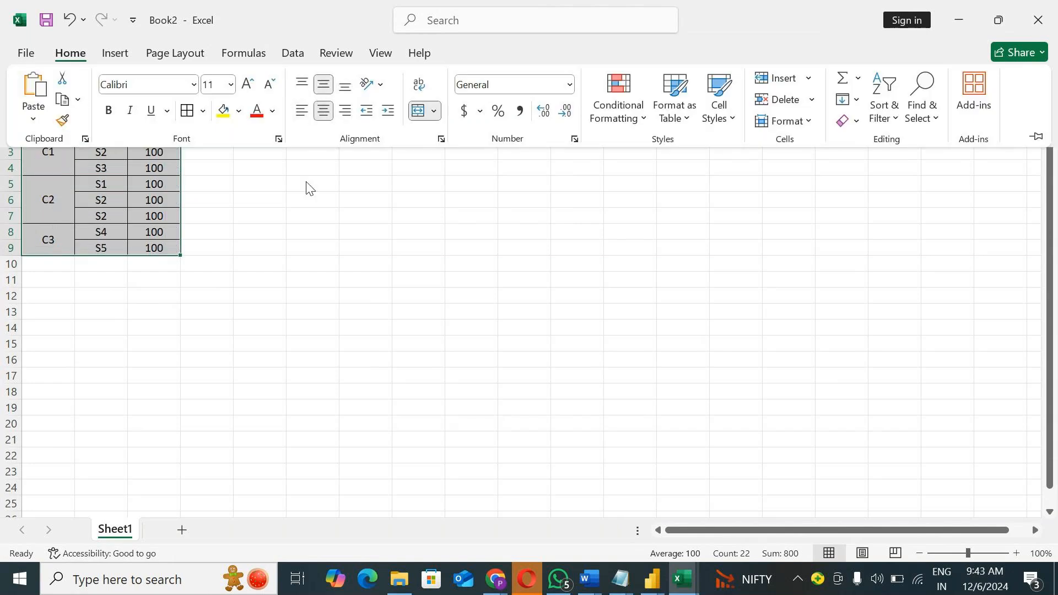
click(264, 201)
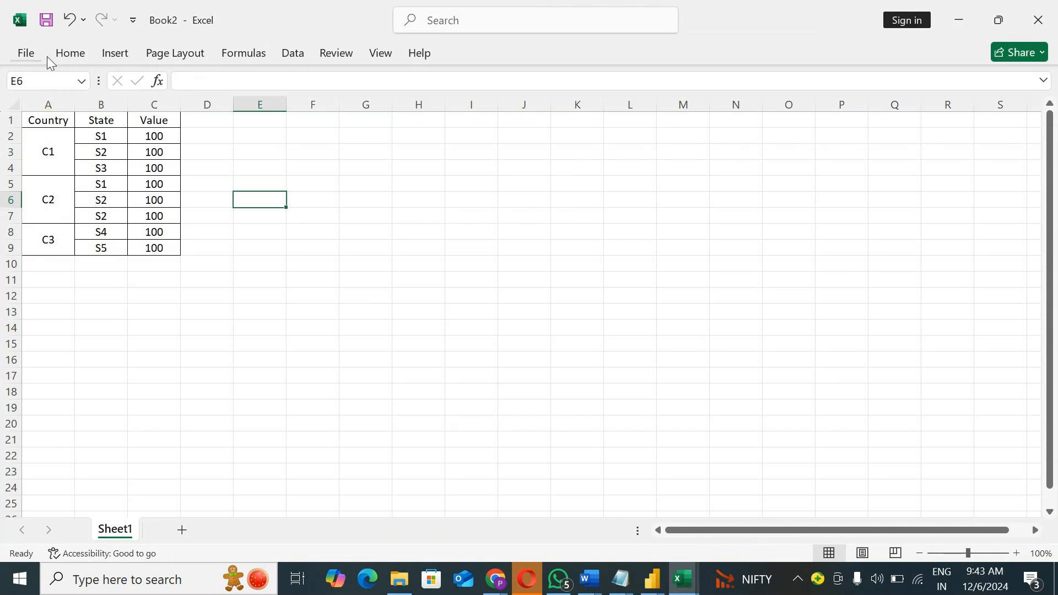
Step: Save the workbook as Book2 in the Documents folder
click(46, 20)
click(260, 407)
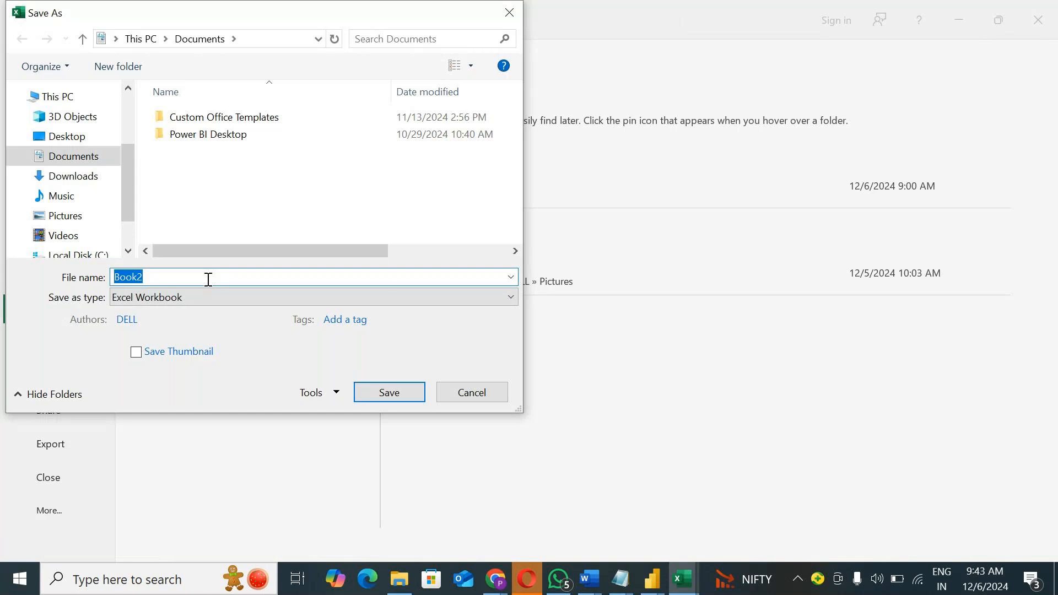
click(380, 395)
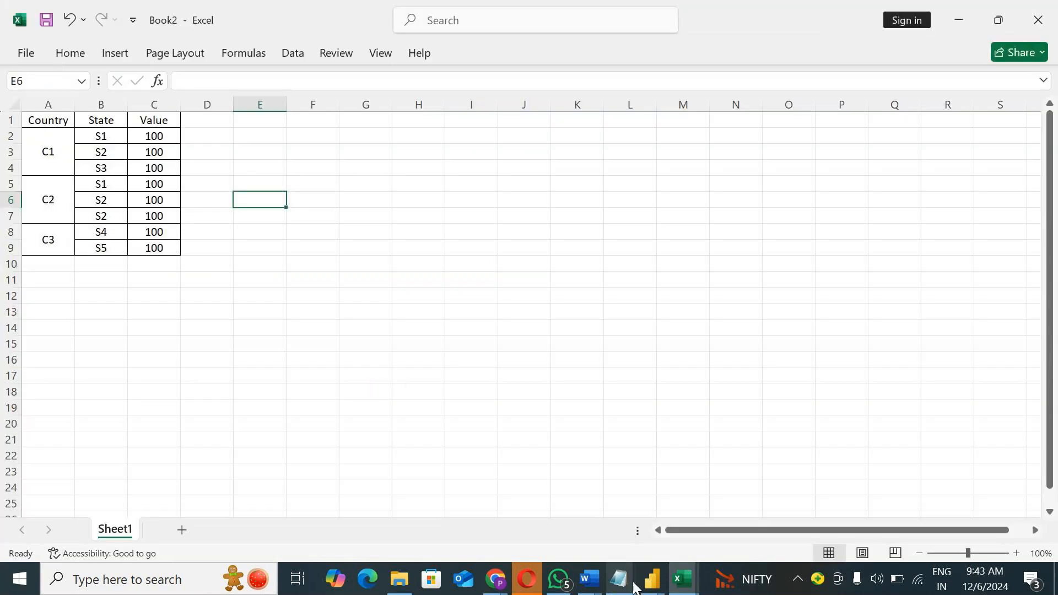
Step: Switch to Power Query Editor and import Sheet1 of the Book2 workbook from the Documents folder as a new query
mouse_move(652, 579)
click(685, 513)
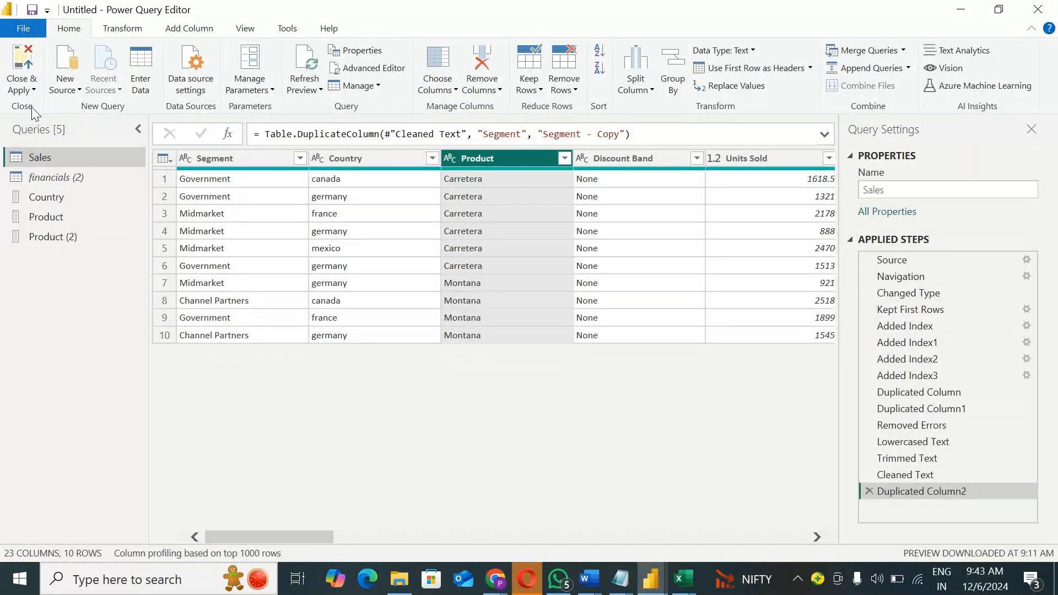
click(65, 88)
click(91, 130)
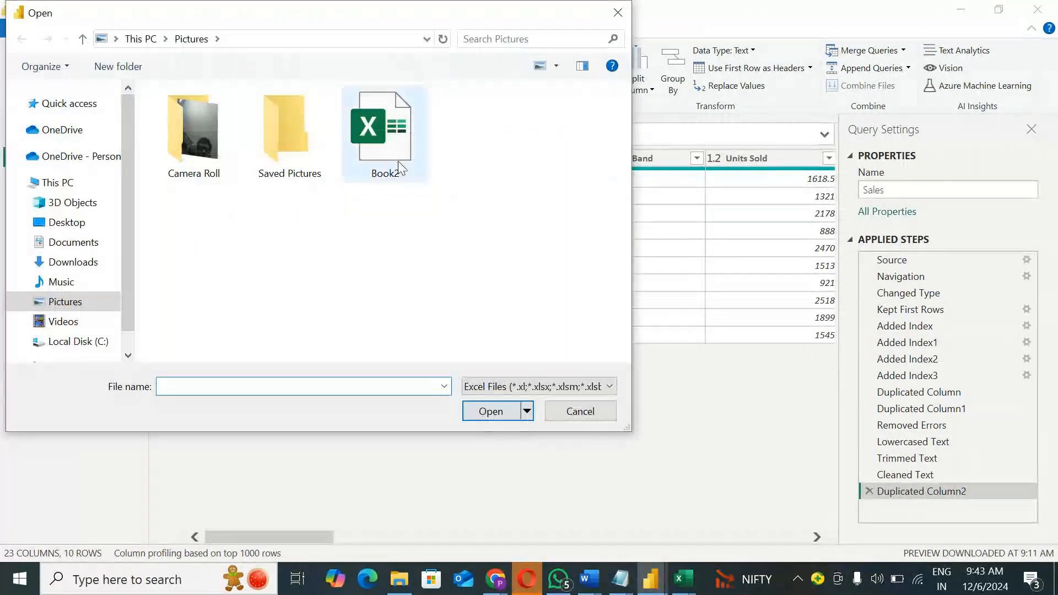
click(82, 242)
click(287, 159)
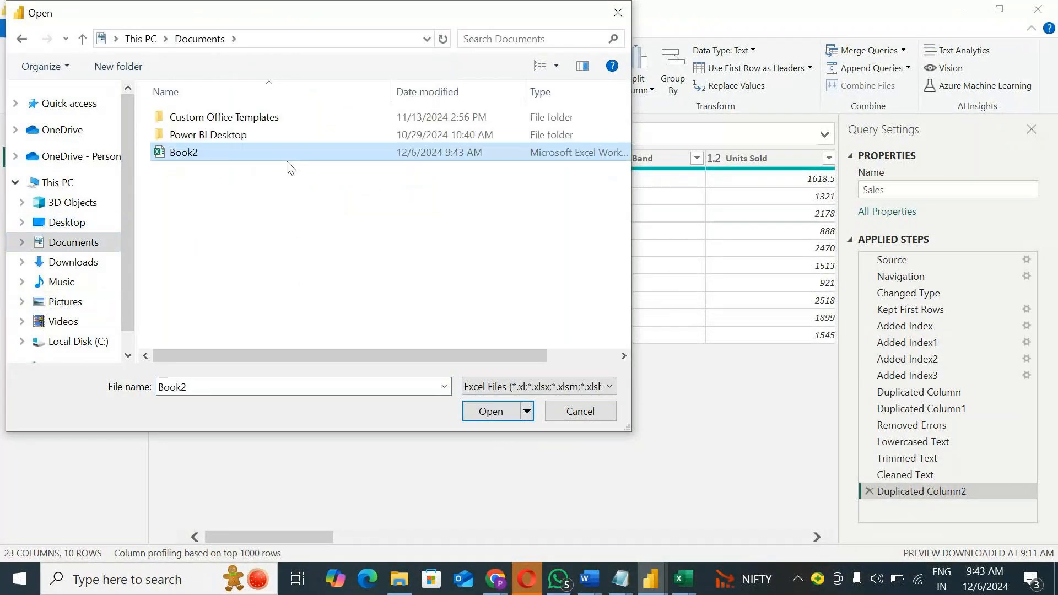
click(486, 412)
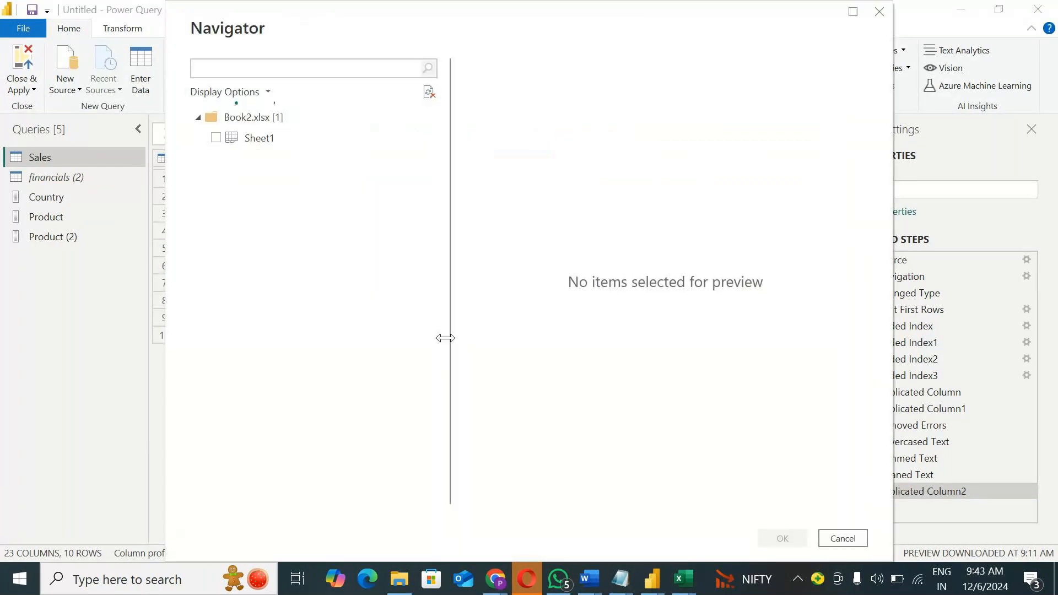
click(216, 138)
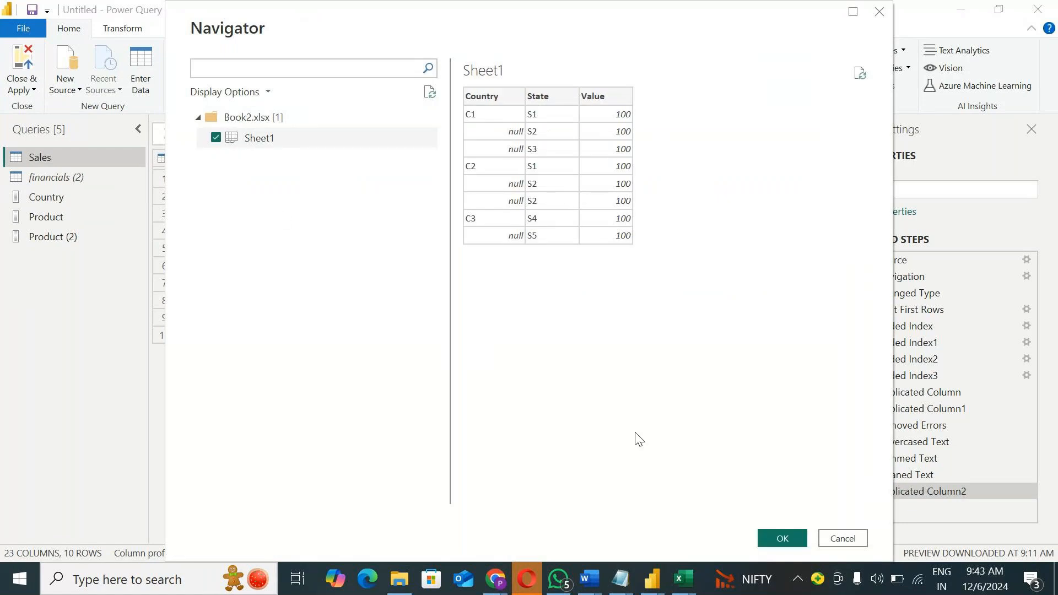
click(773, 531)
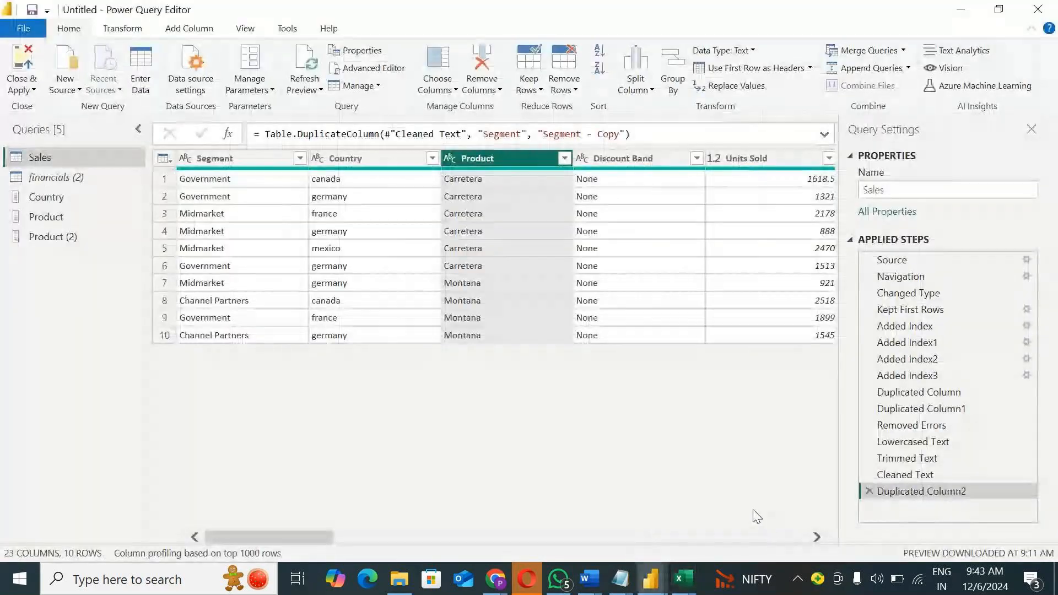
Step: Switch to the Book2 workbook in Excel to check the merged Country cells against their states, and return to Power Query Editor
click(684, 585)
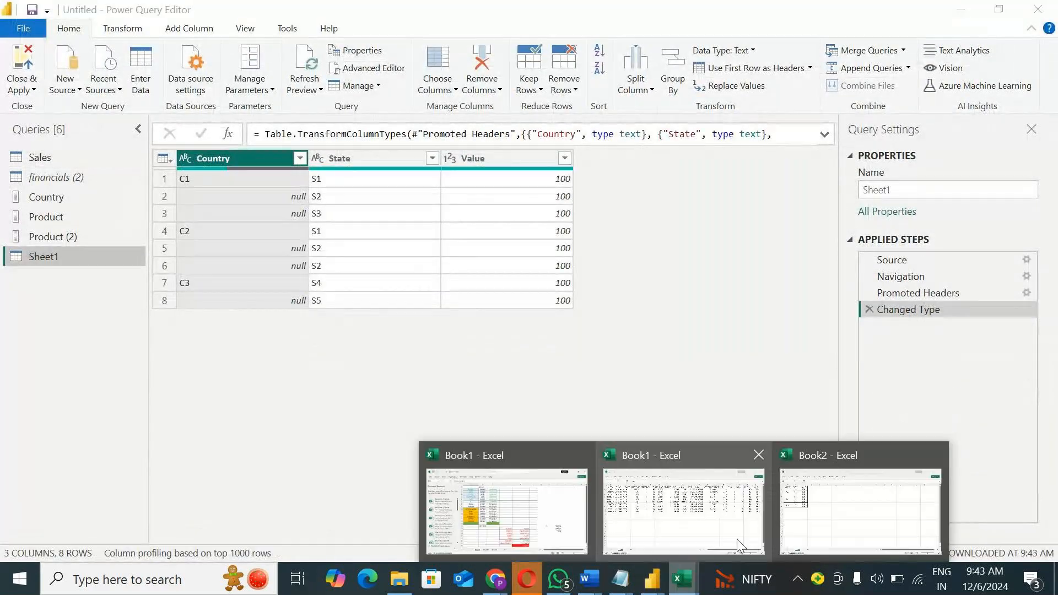
click(822, 513)
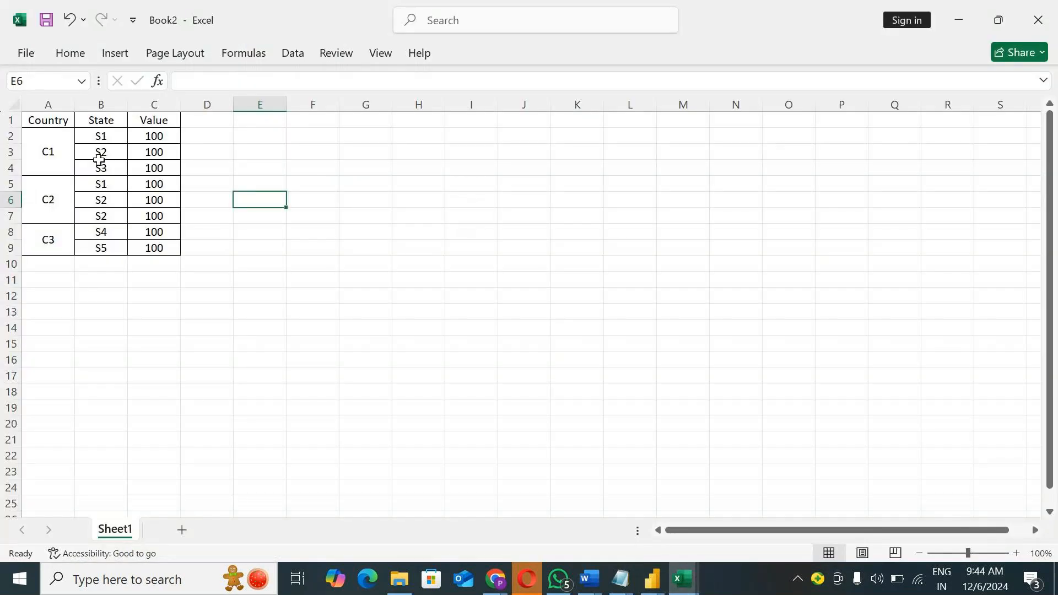
click(101, 167)
click(56, 156)
click(960, 19)
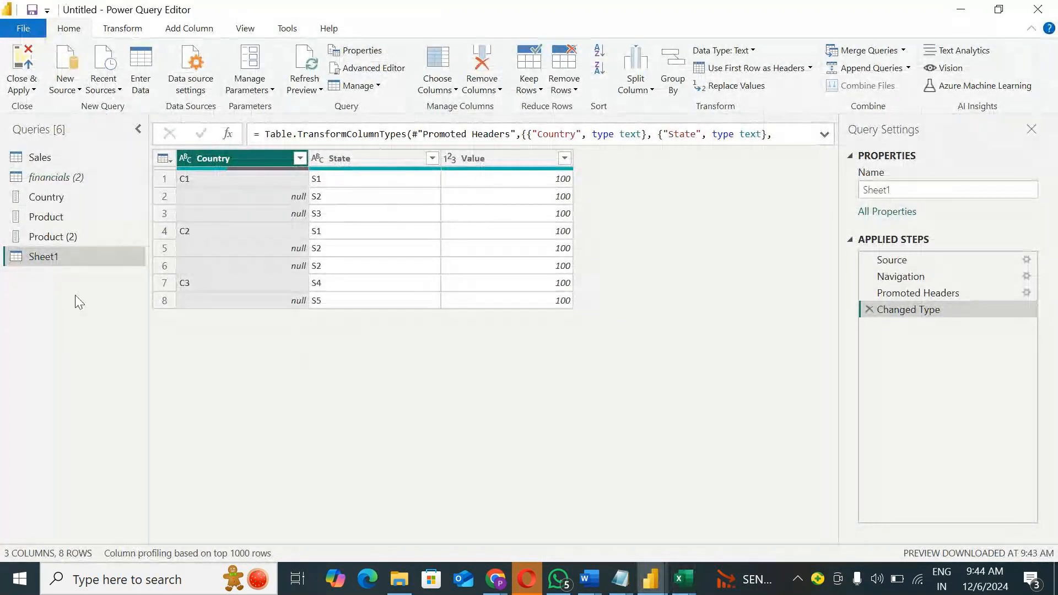
Step: Try filtering the Country column of Sheet1 to C1 only, and remove the filter step
click(300, 159)
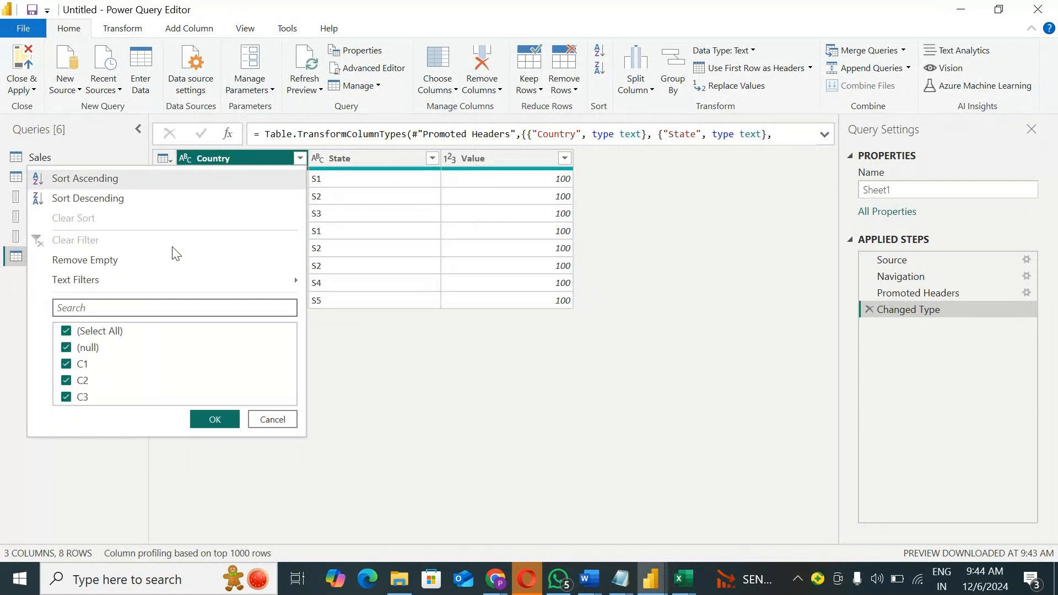
click(87, 329)
click(77, 364)
click(215, 420)
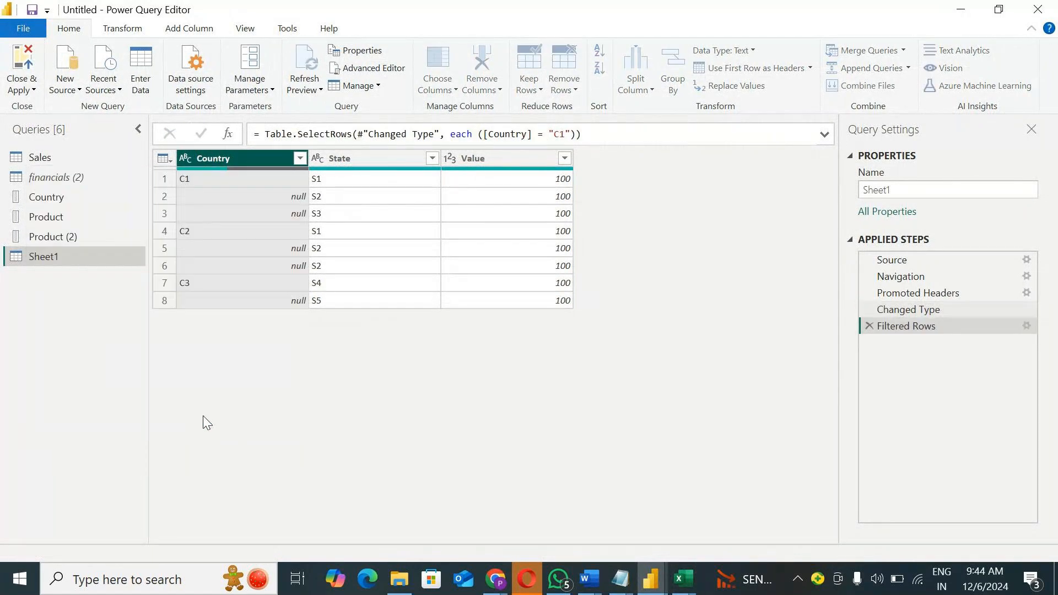
click(322, 179)
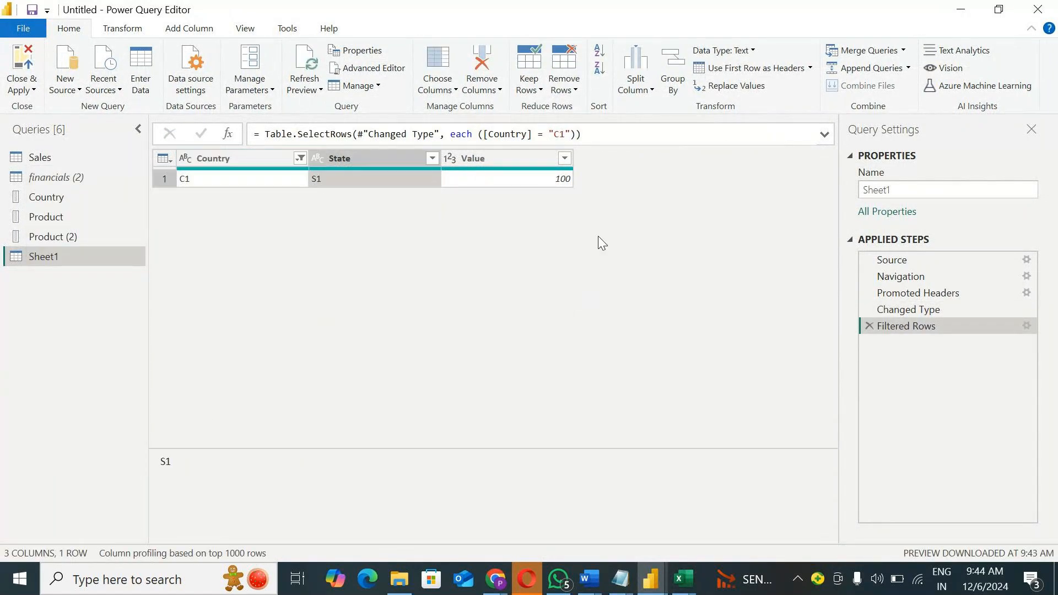
click(904, 310)
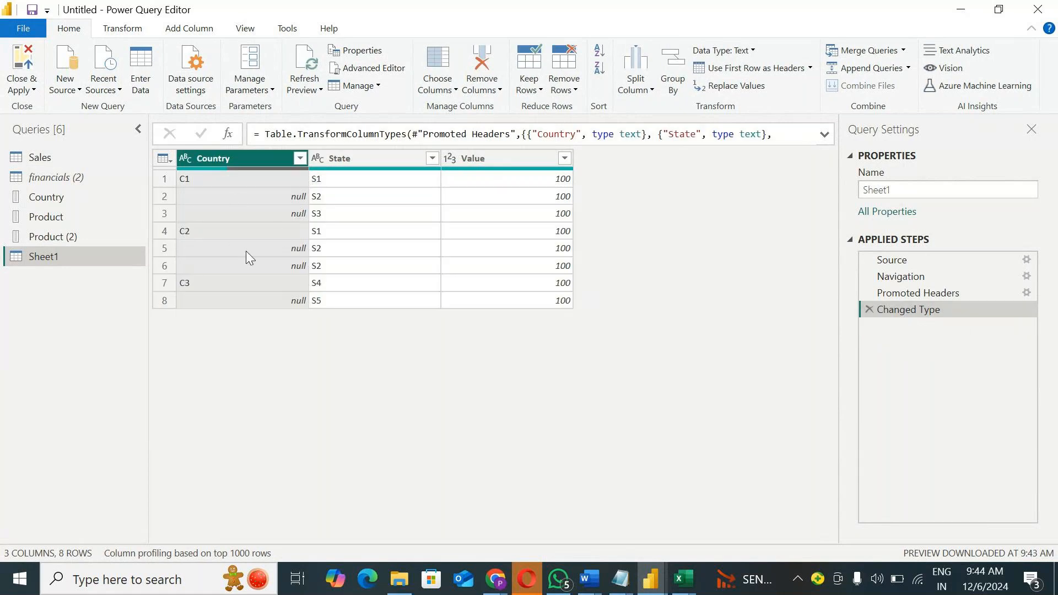
Step: Examine the null Country cells in Sheet1 and the states beside them
click(311, 196)
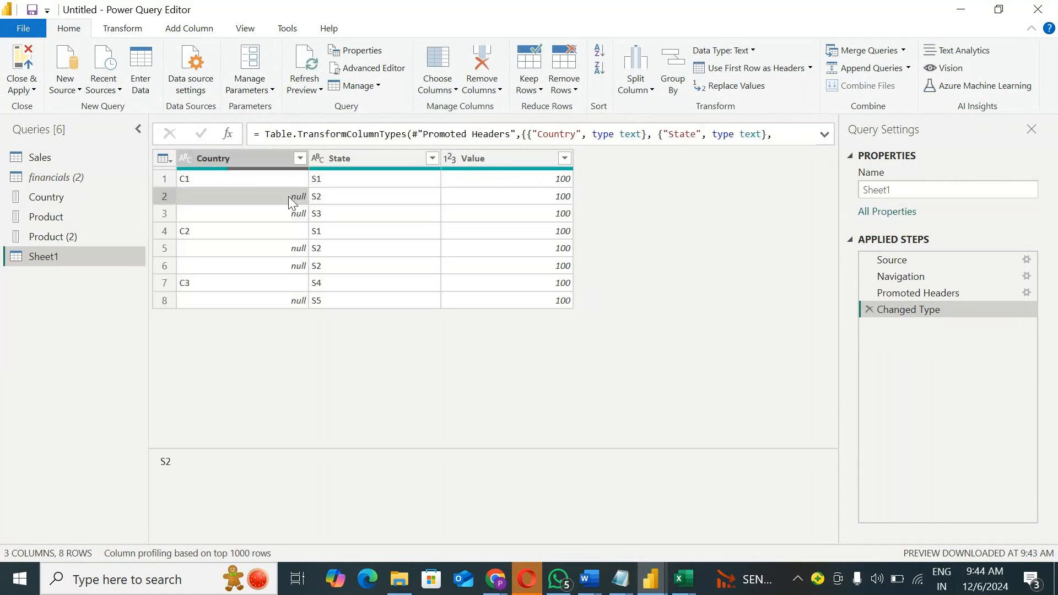
click(291, 204)
click(311, 214)
click(305, 216)
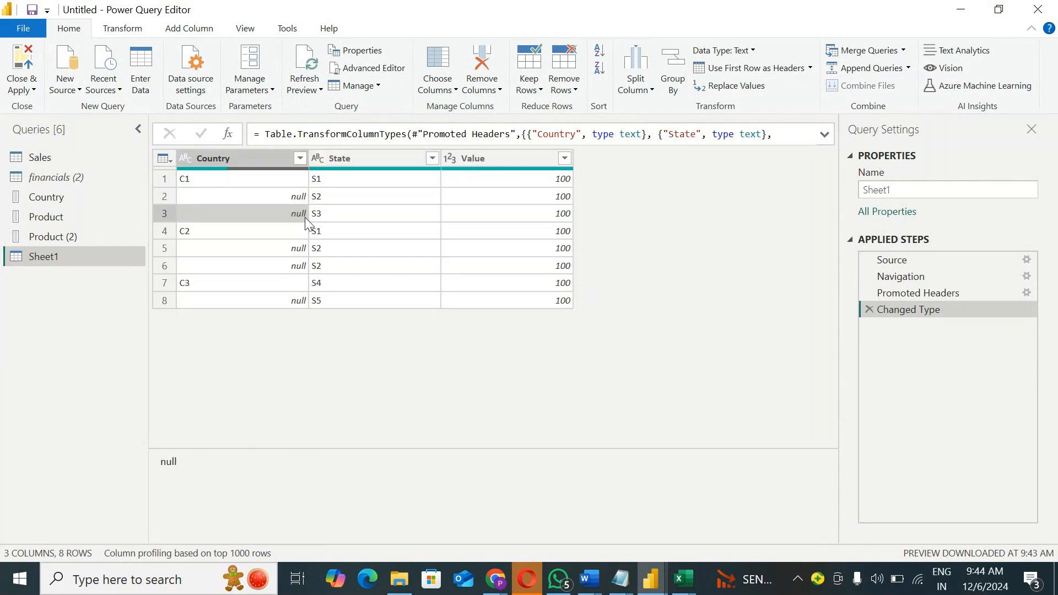
click(302, 251)
click(320, 260)
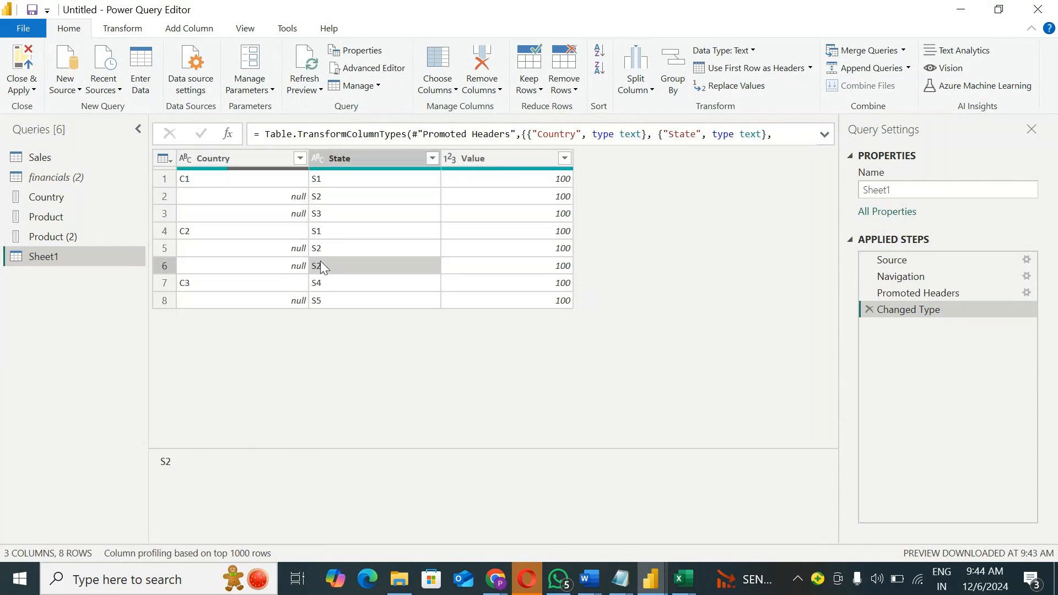
click(303, 271)
click(295, 300)
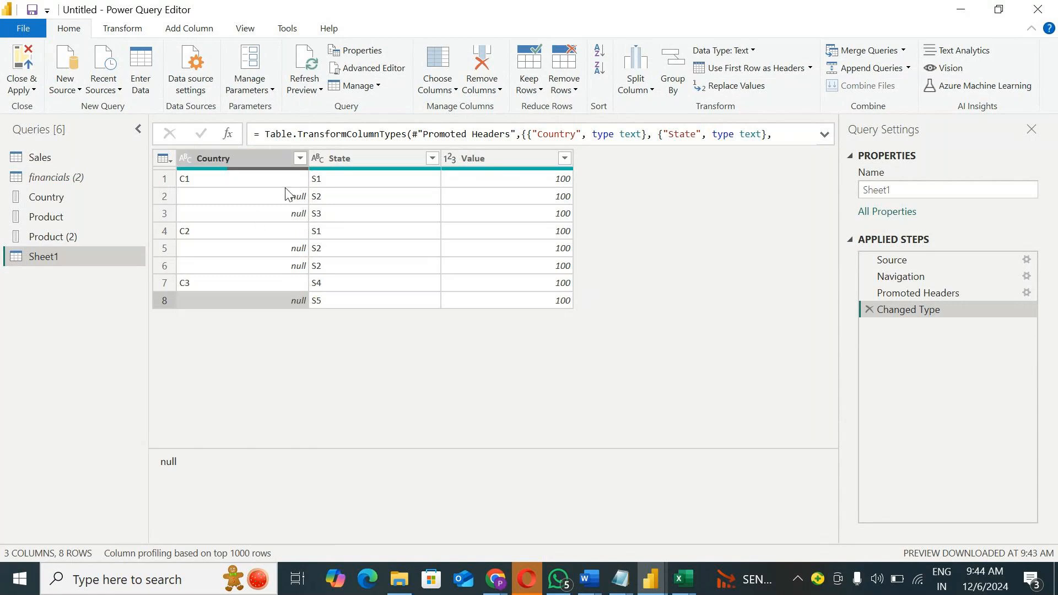
click(233, 155)
right_click(233, 155)
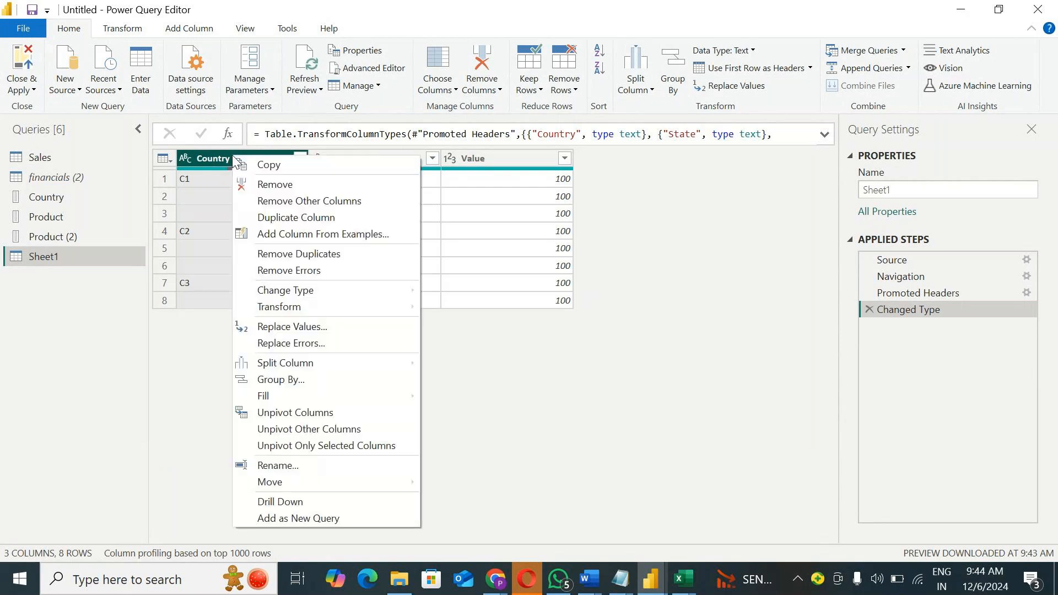
mouse_move(306, 397)
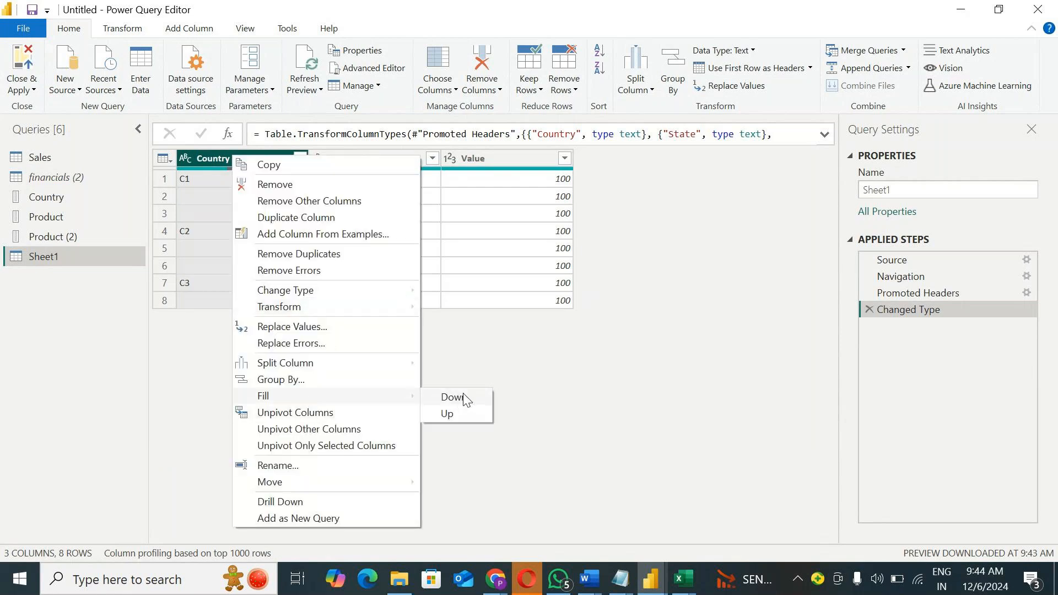
click(571, 345)
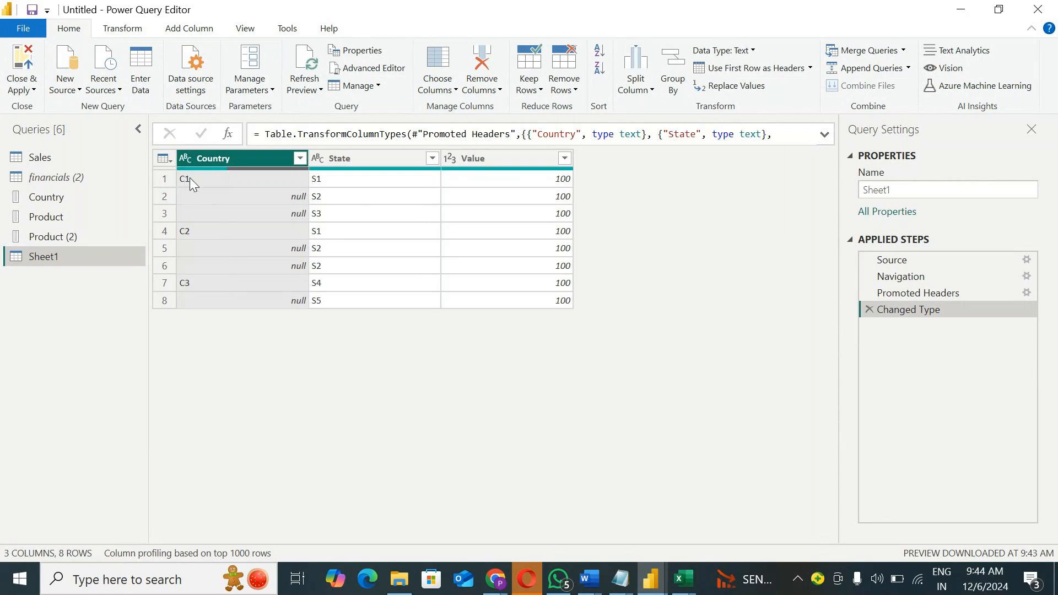
Step: Fill the null cells of the Country column down with the country value above them
right_click(213, 156)
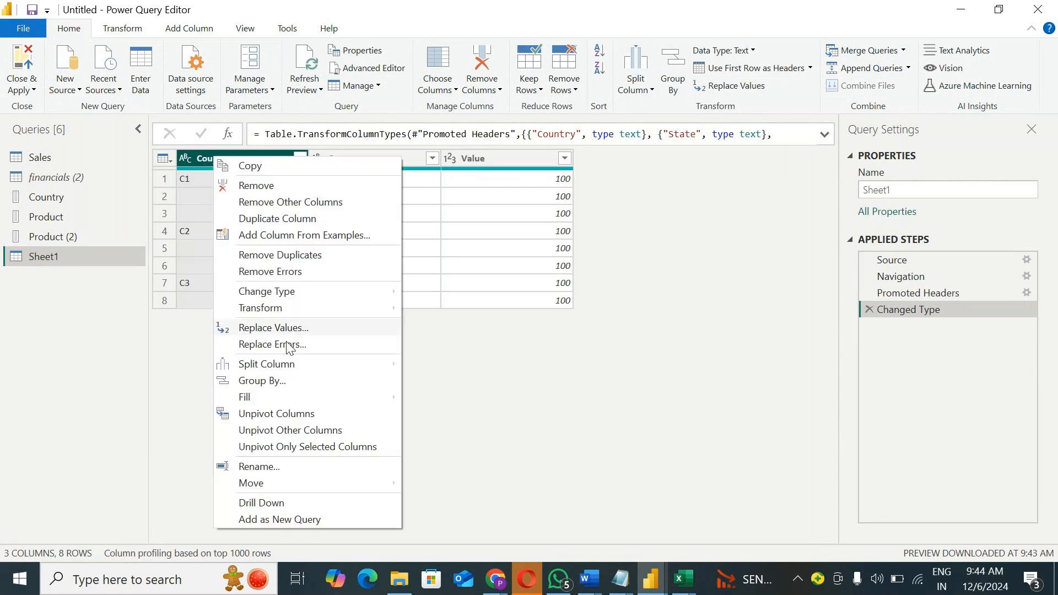
mouse_move(286, 398)
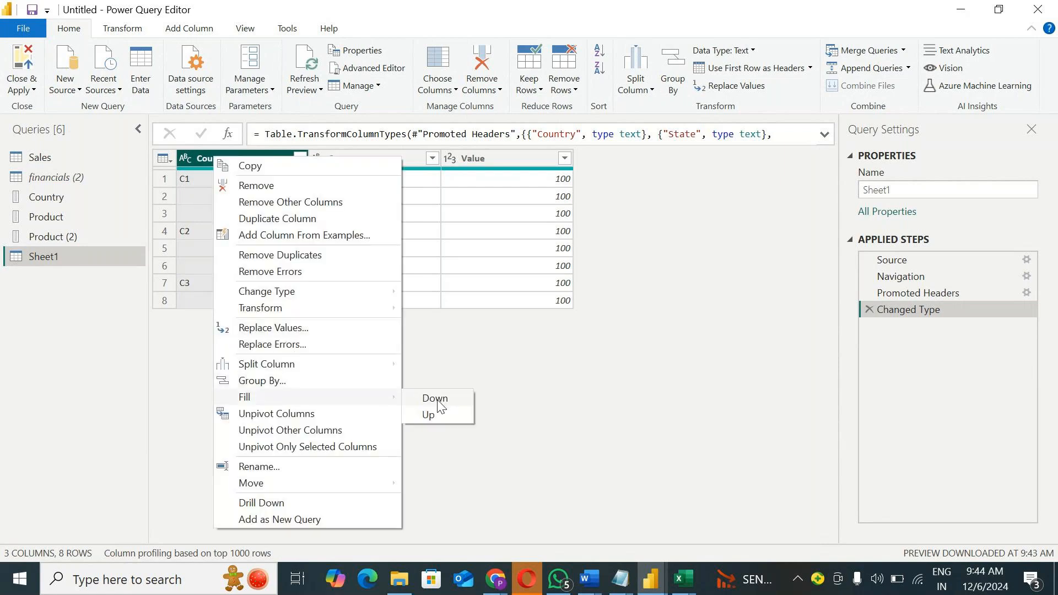
click(435, 401)
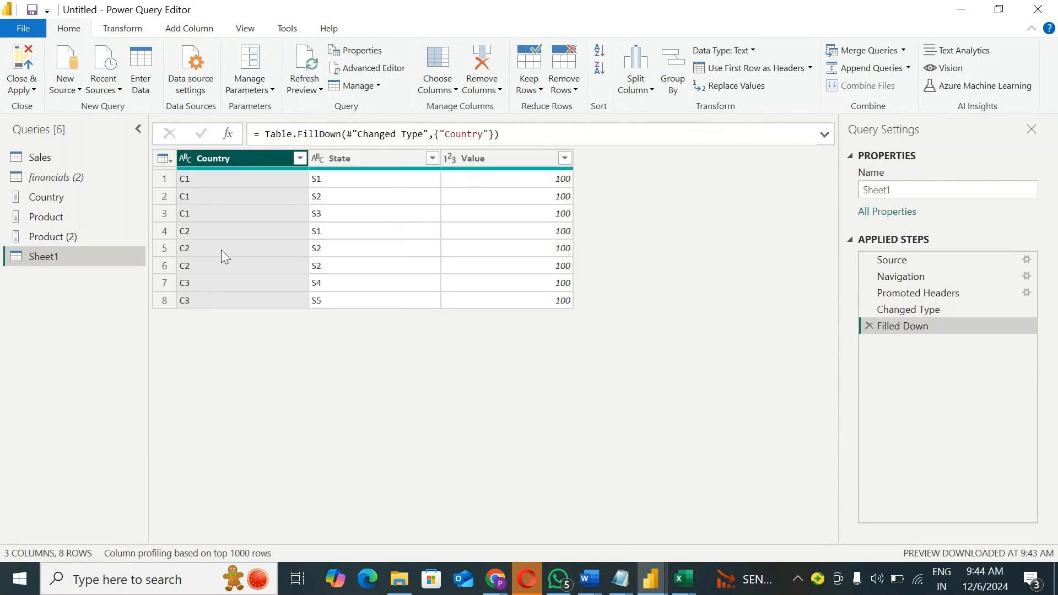
Step: Compare the filled Country column with its unfilled state at the Changed Type step
click(186, 195)
click(917, 311)
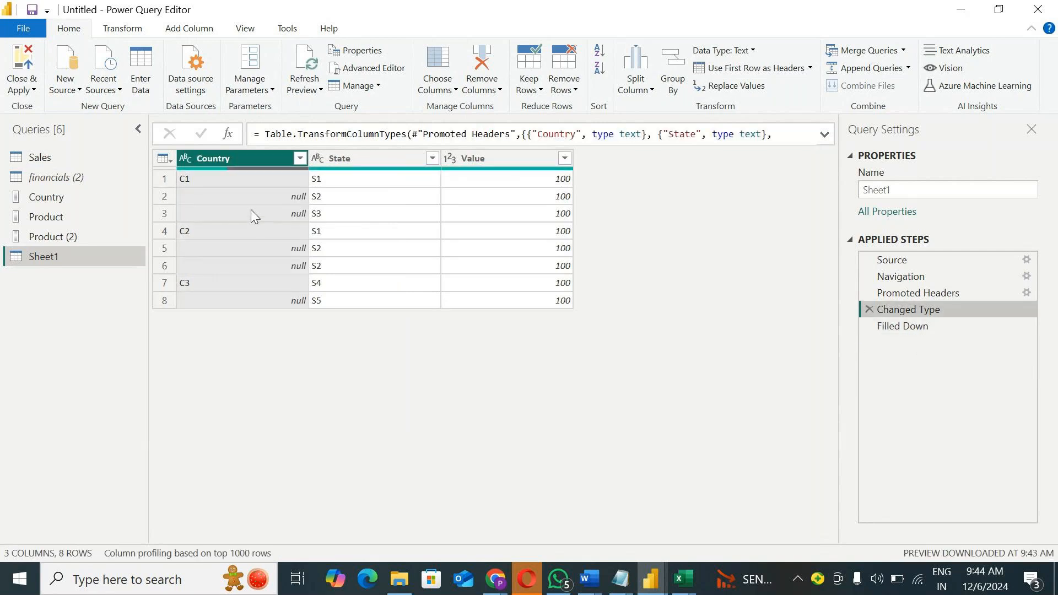
click(198, 179)
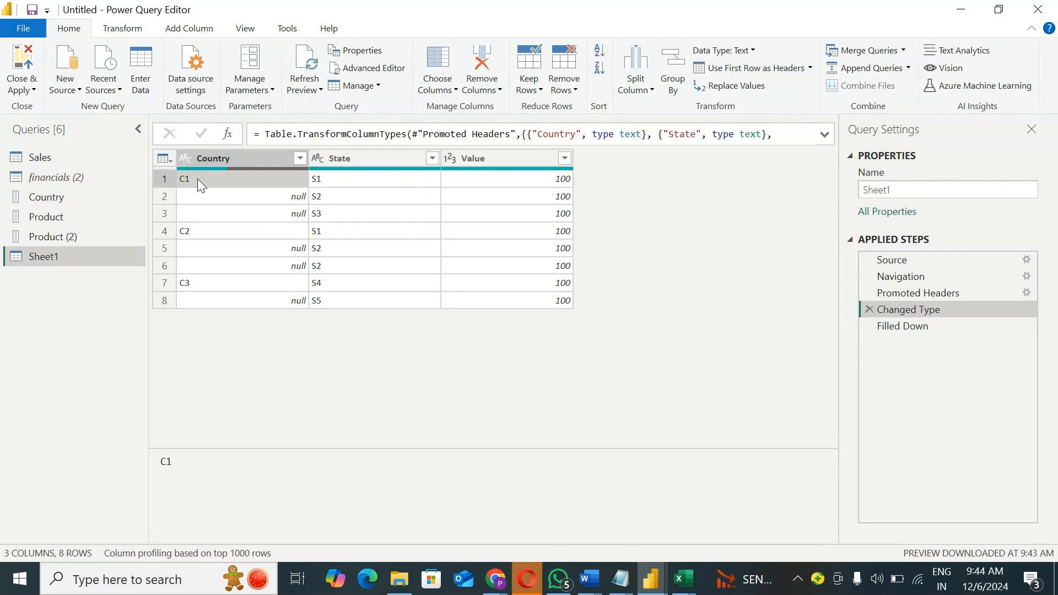
Step: Examine the null Country cells below C2 and C3 at the Changed Type step of Sheet1
click(289, 249)
click(240, 231)
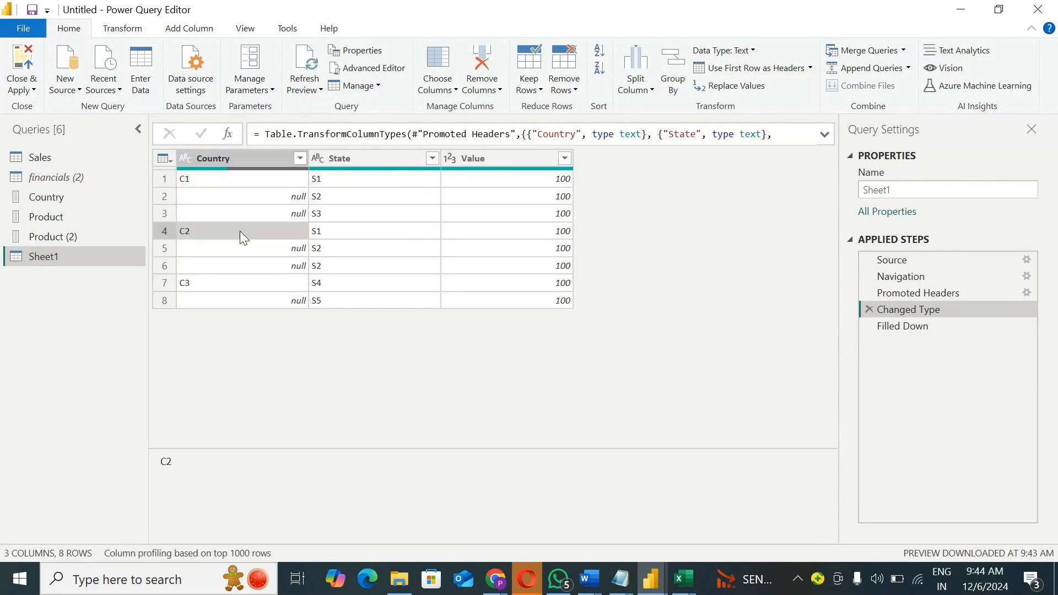
click(287, 300)
click(236, 282)
Step: Try filtering the Country column to C1 only after the Filled Down step, and remove the filter step
click(882, 326)
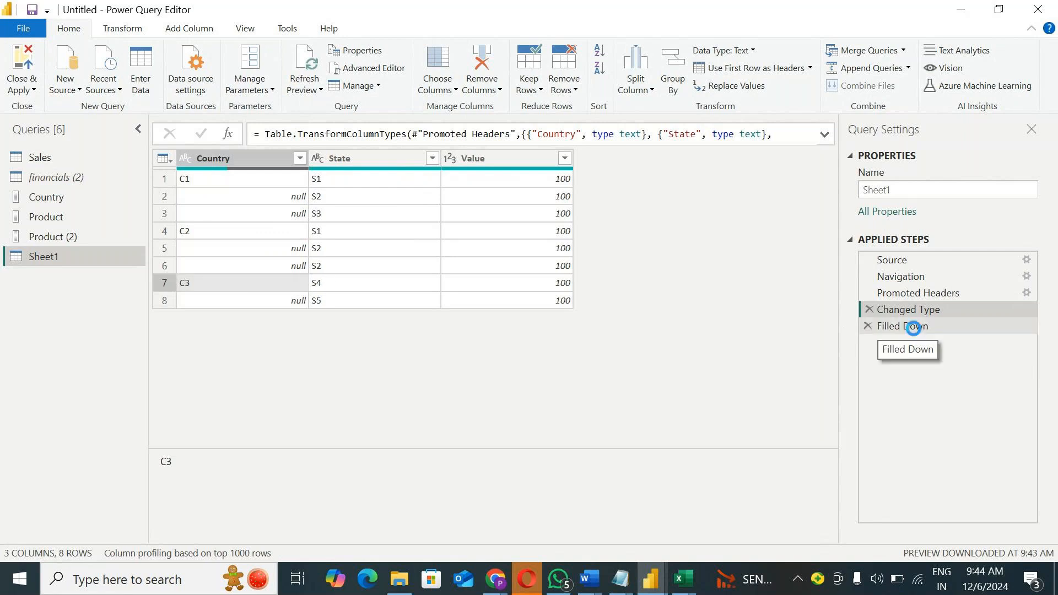
click(300, 158)
click(82, 331)
click(77, 348)
click(210, 420)
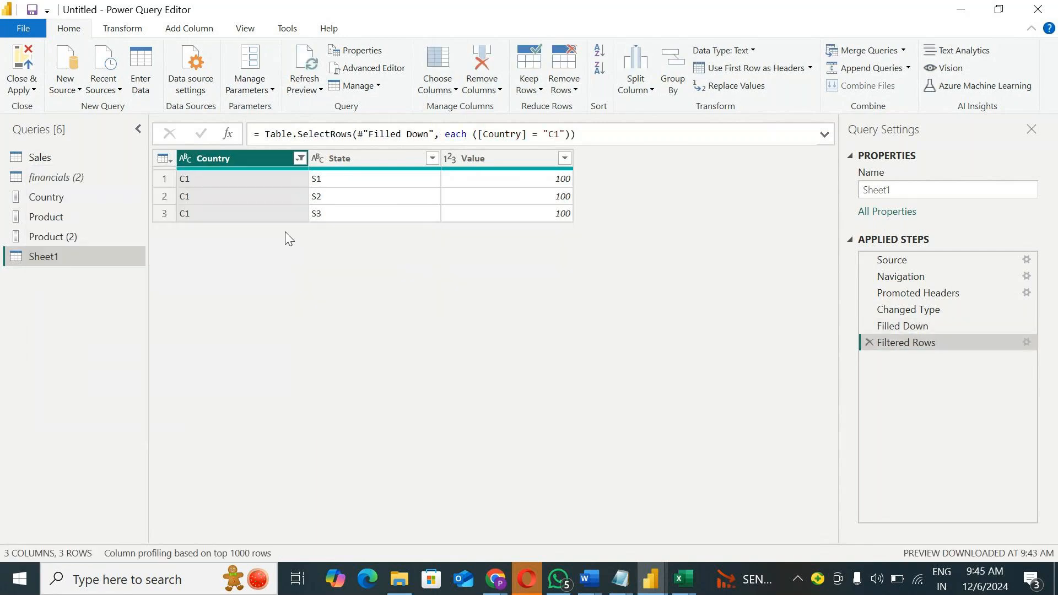
click(869, 343)
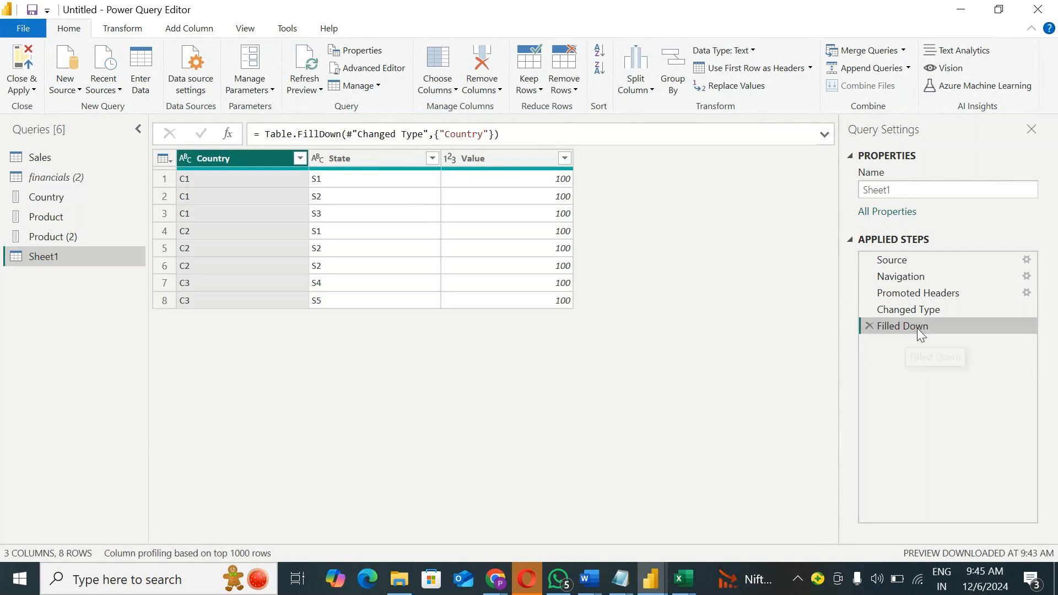
Step: Remove the Filled Down step and fill the null Country cells up with the country value below them
click(870, 325)
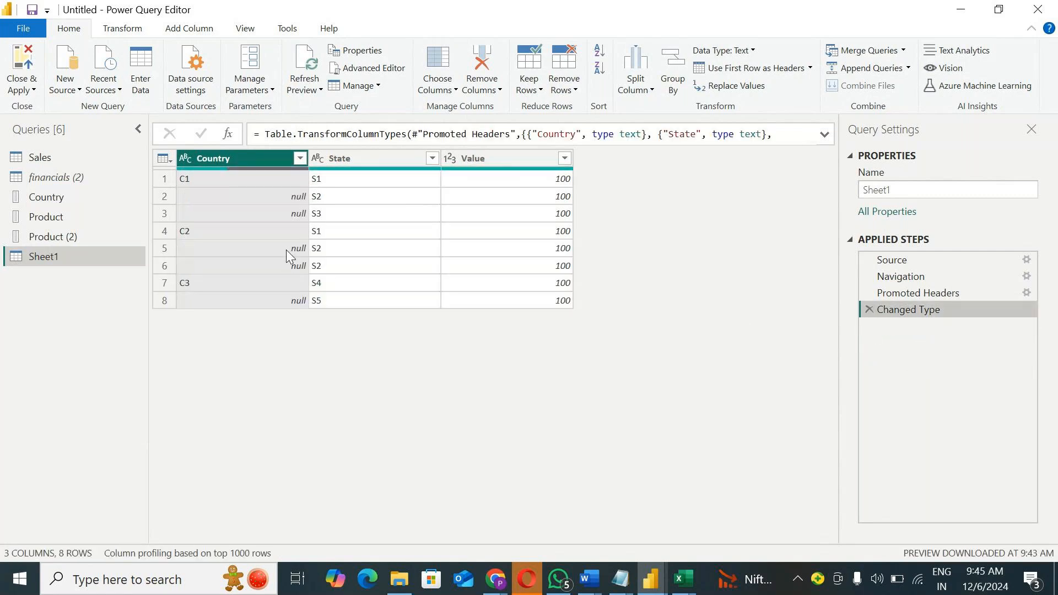
right_click(247, 167)
mouse_move(425, 405)
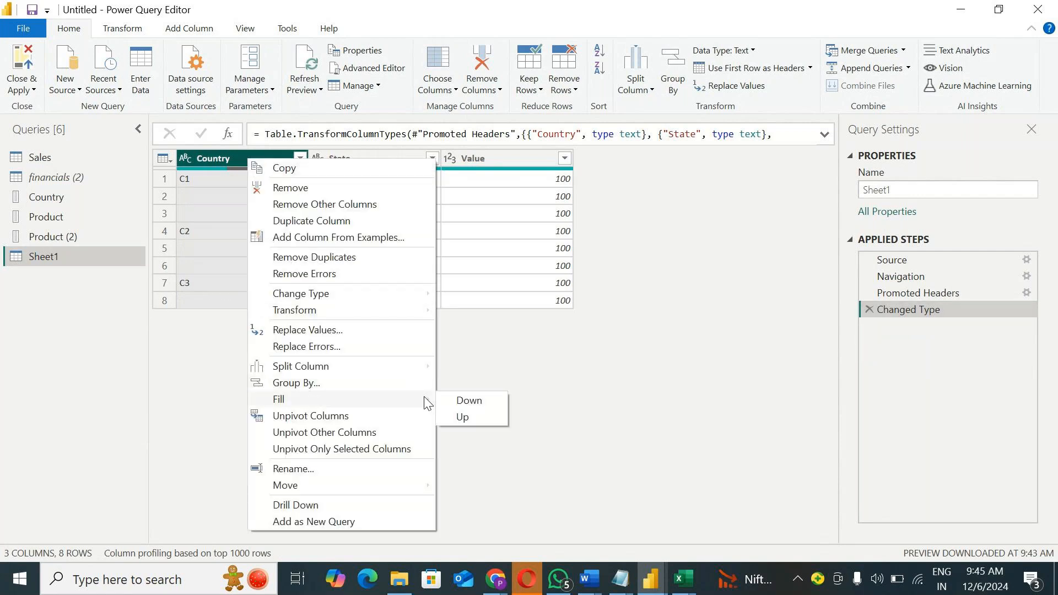
click(462, 418)
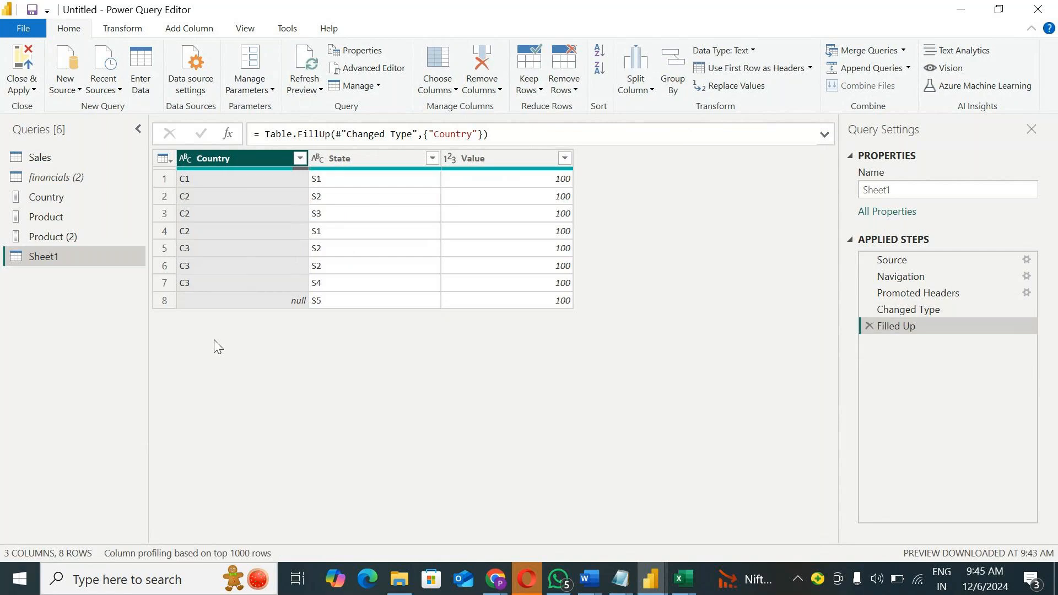
Step: Compare the filled-up Country column with its unfilled state at the Changed Type step
click(895, 310)
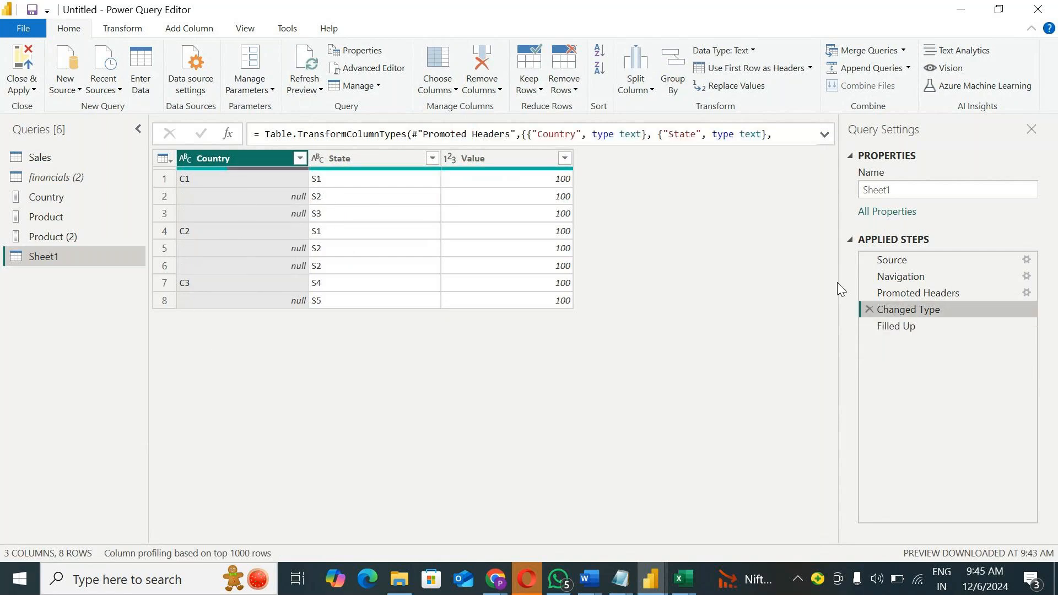
click(907, 326)
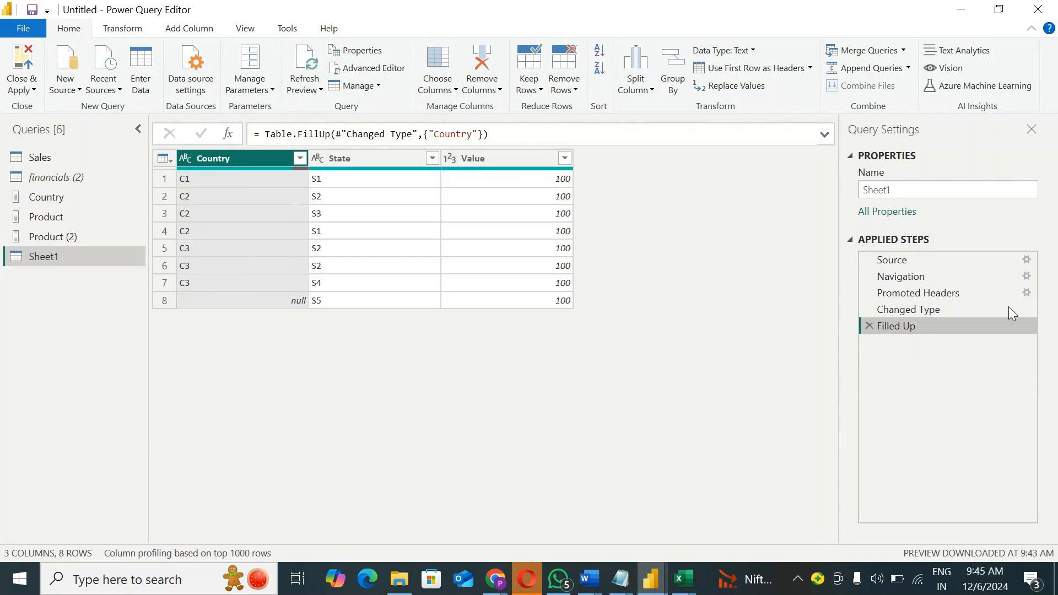
click(908, 309)
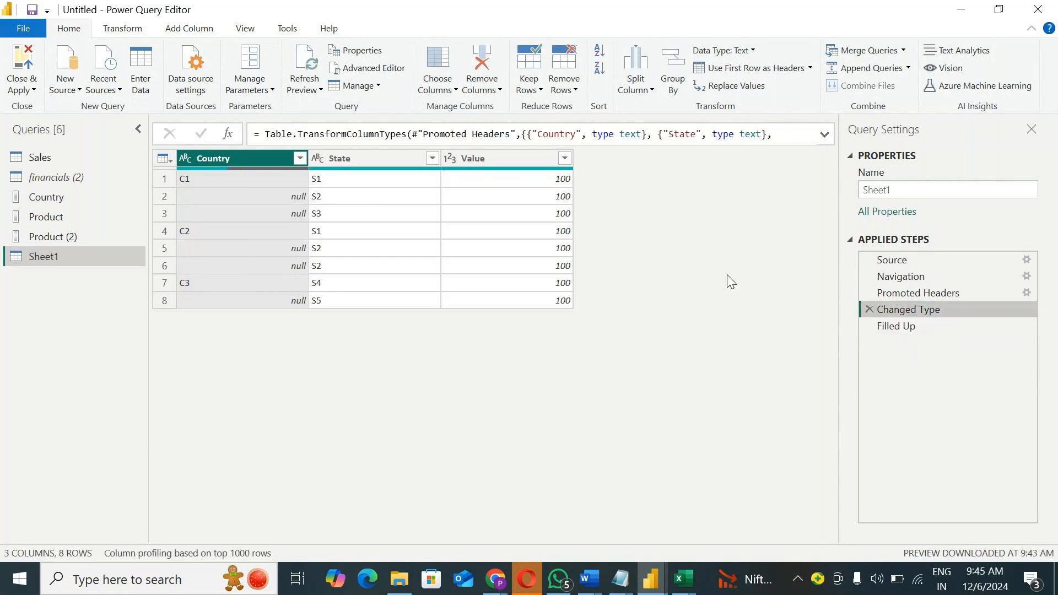
click(894, 326)
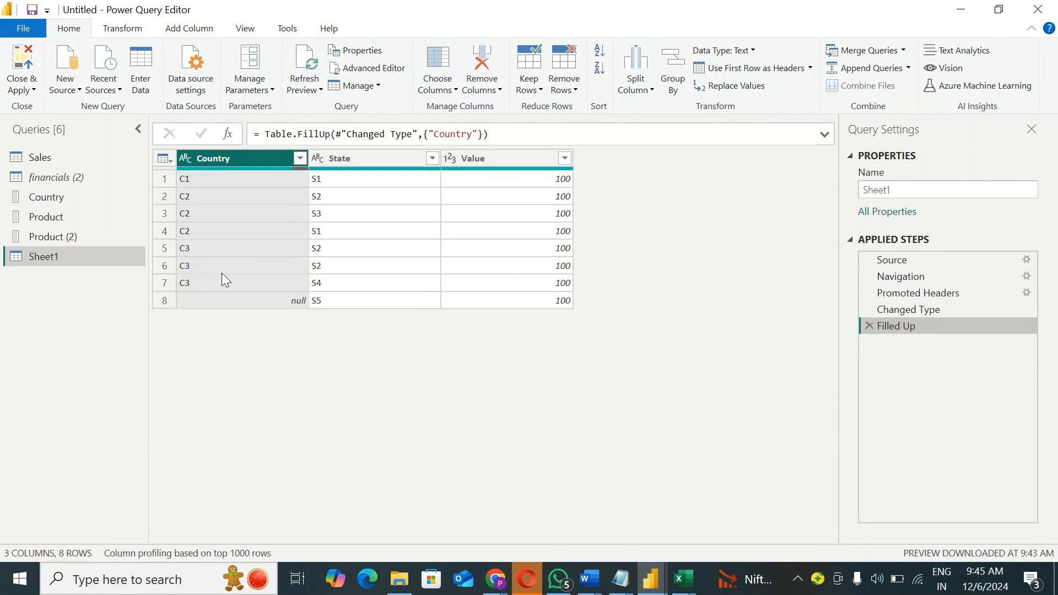
Step: Review the Fill directions available for the Country column without applying one
right_click(242, 158)
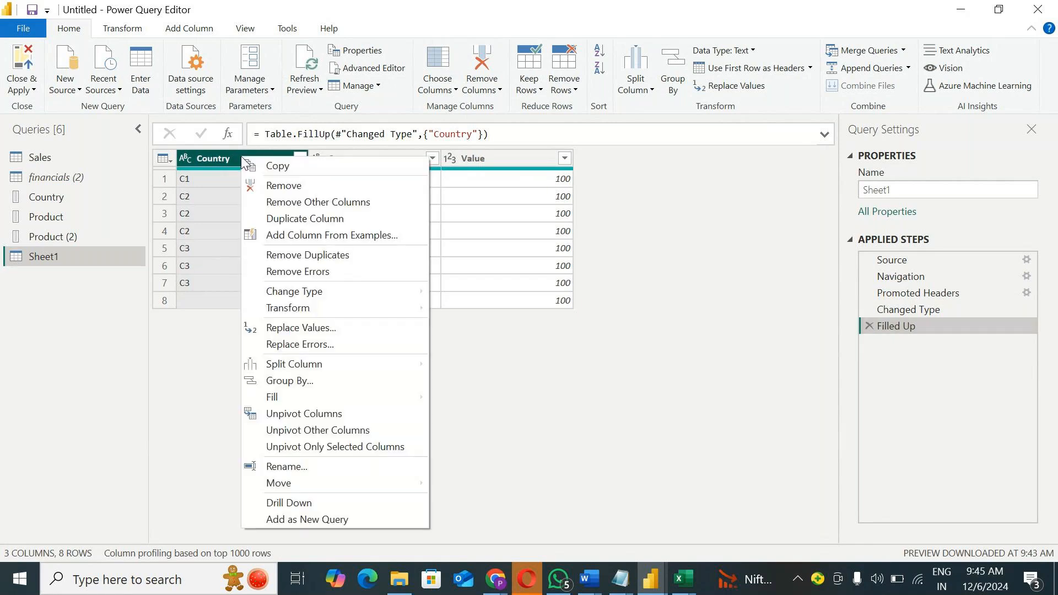
mouse_move(330, 398)
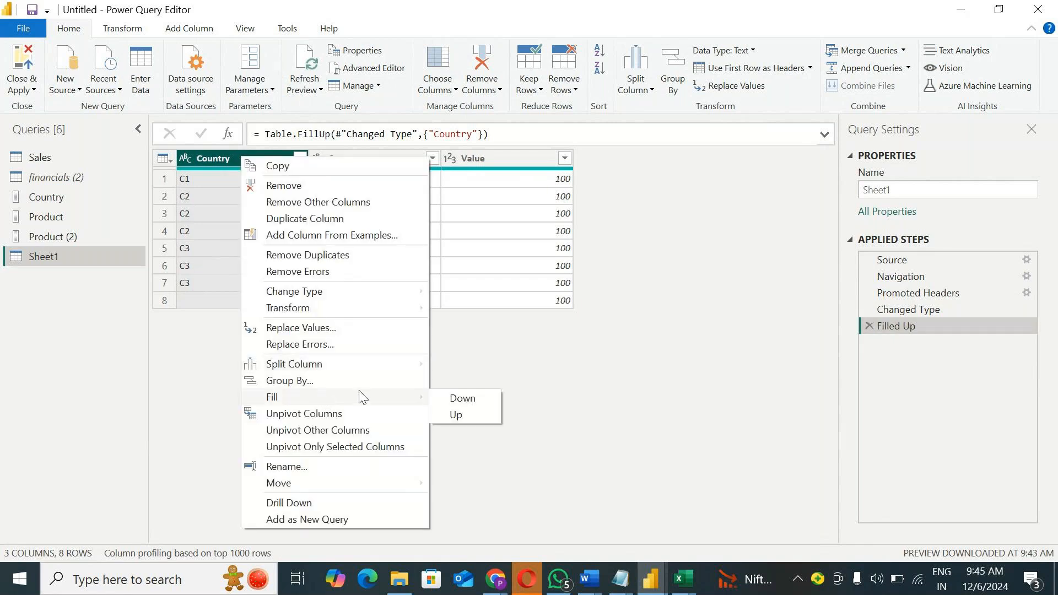
click(551, 361)
Step: Switch to the GoTo Meeting window in Chrome and start leaving the session
mouse_move(499, 585)
click(504, 517)
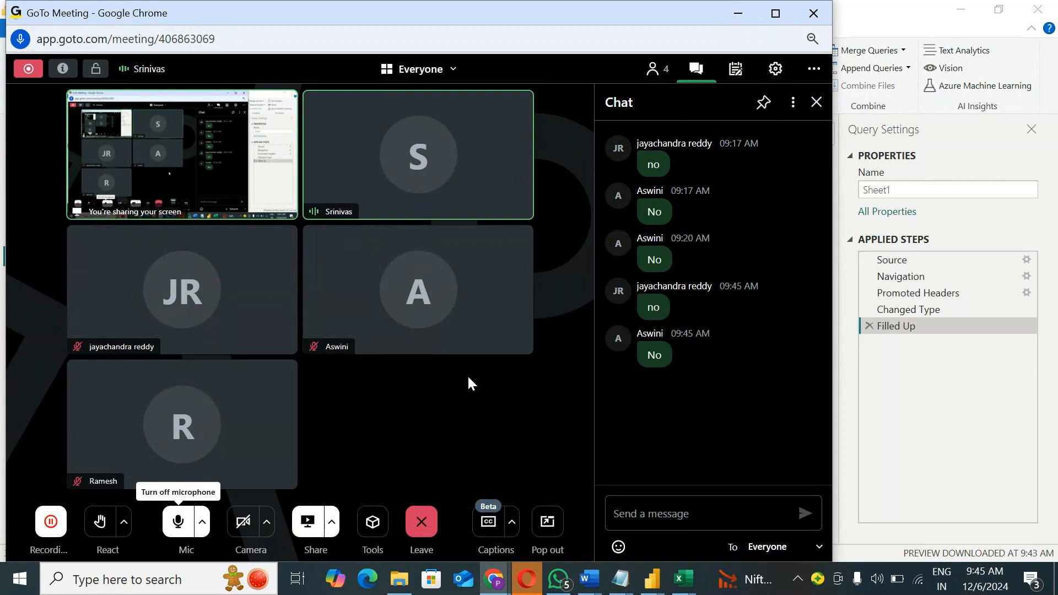
click(421, 520)
click(441, 461)
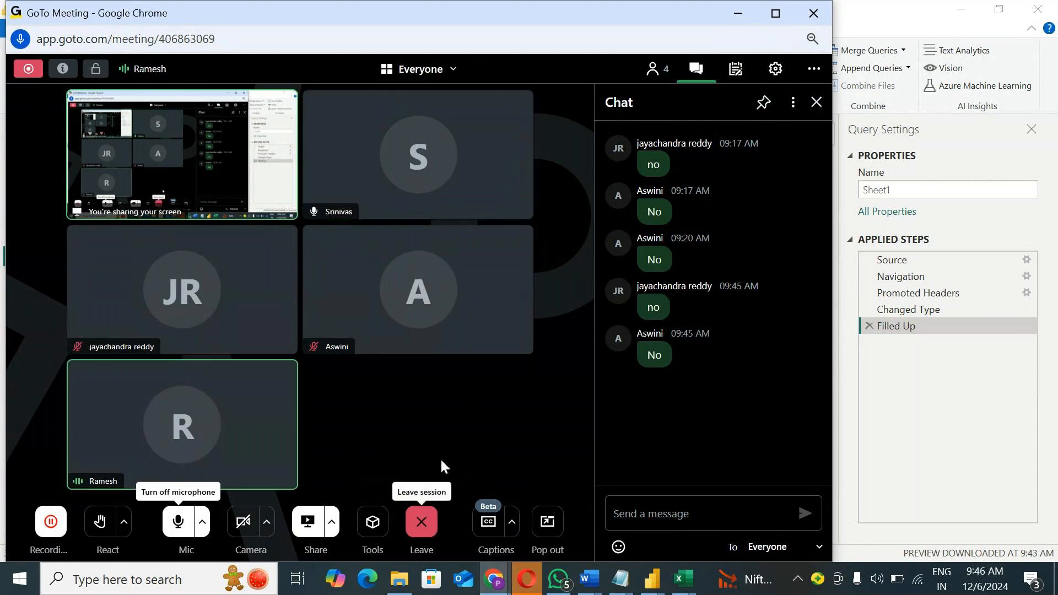